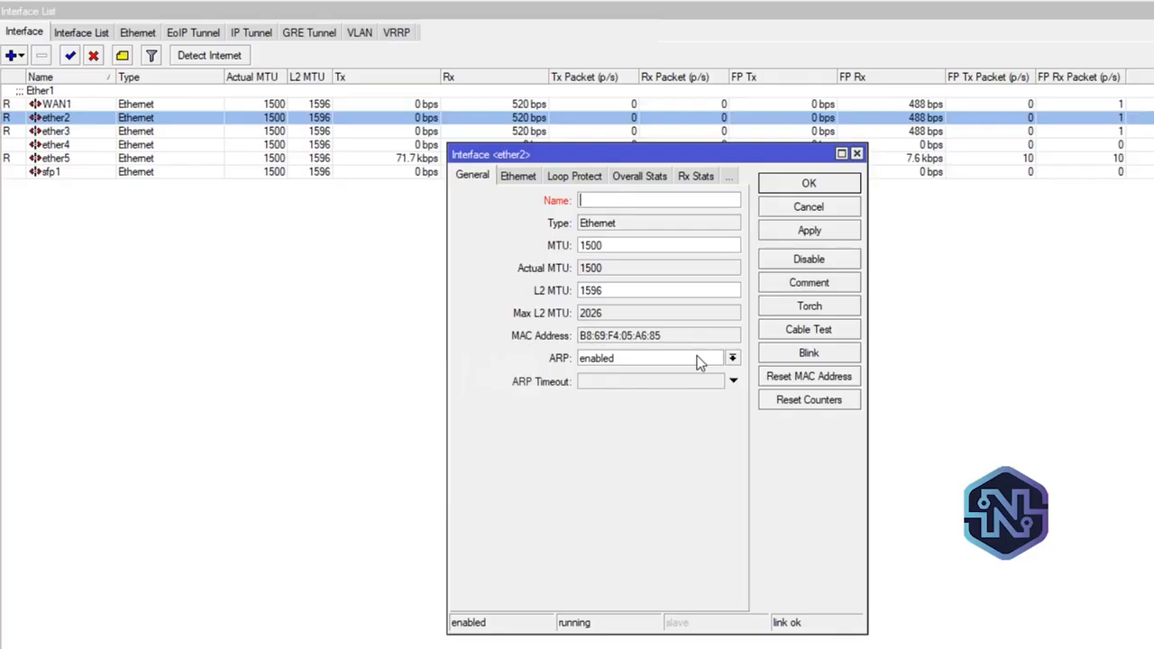
Rename the ether2 interface to WAN2 and add the comment Ether2 to it
text(WAN2)
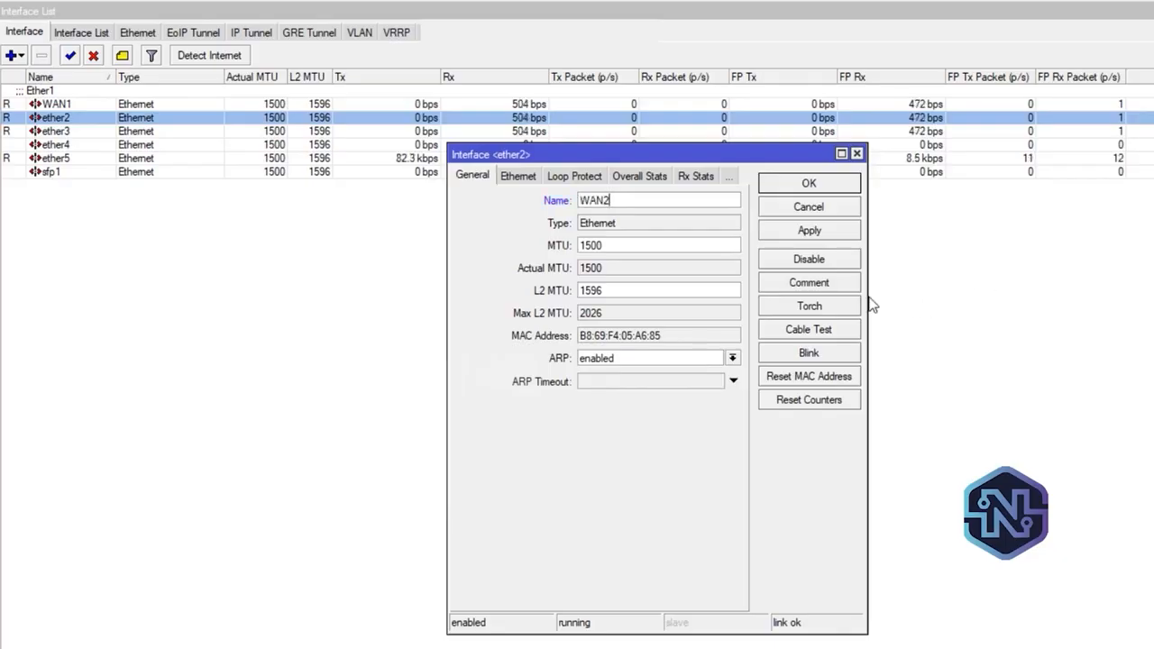
click(848, 290)
text(Ether2)
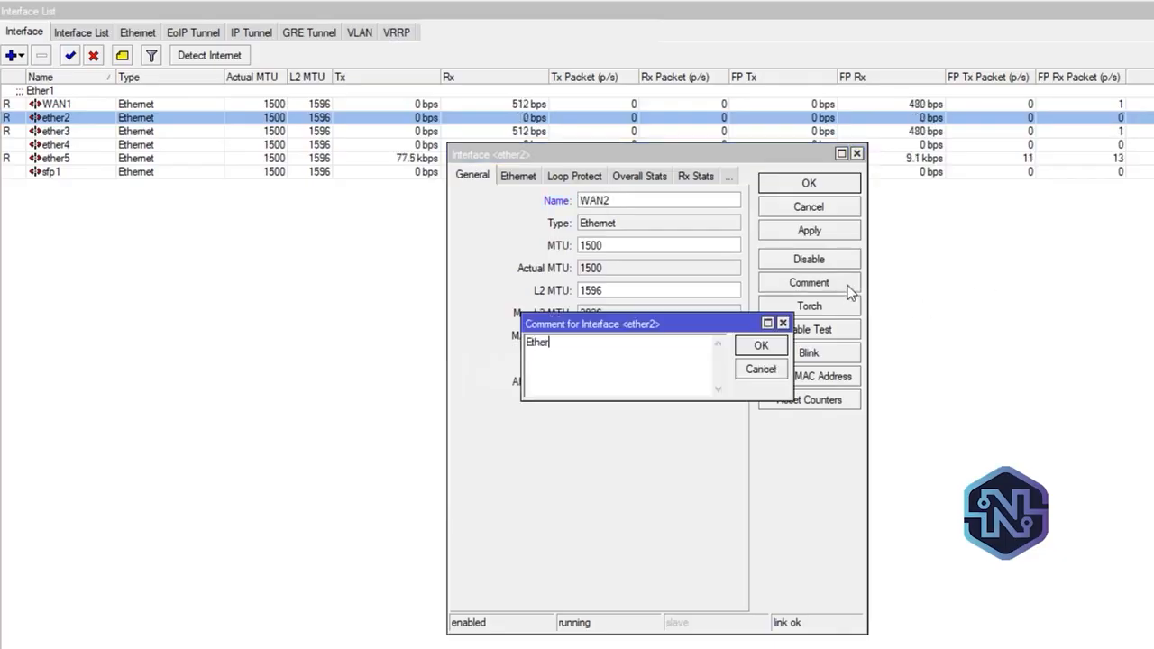
click(778, 345)
click(836, 233)
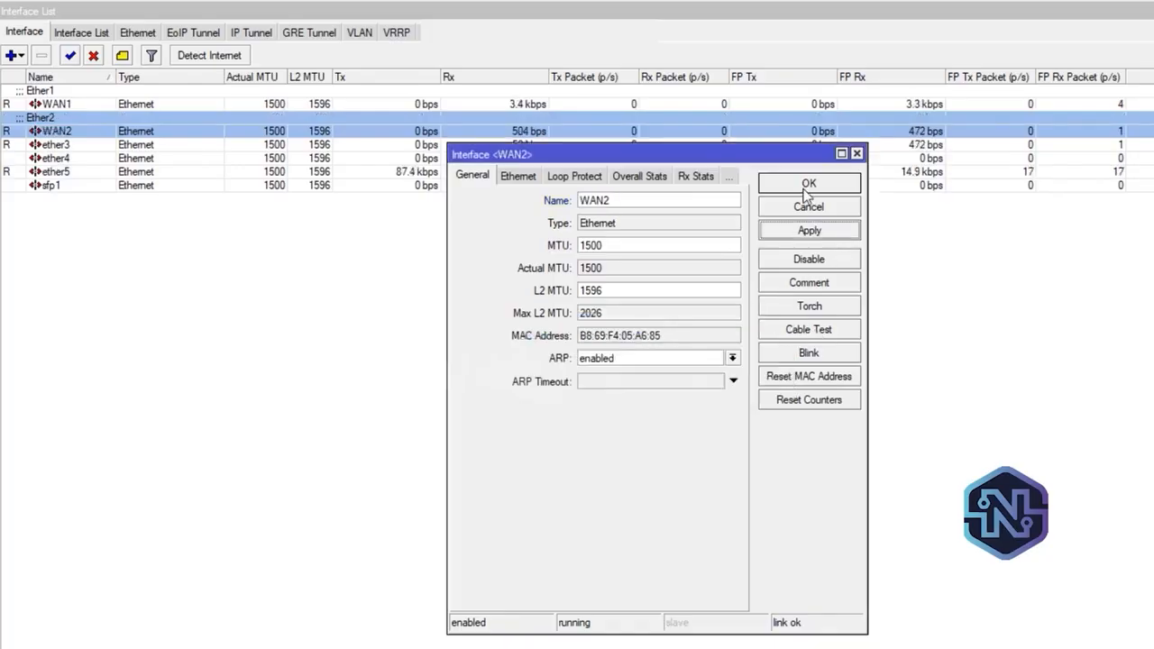
click(808, 185)
Rename the ether3 interface to WAN3 and add the comment Ether3 to it
click(65, 146)
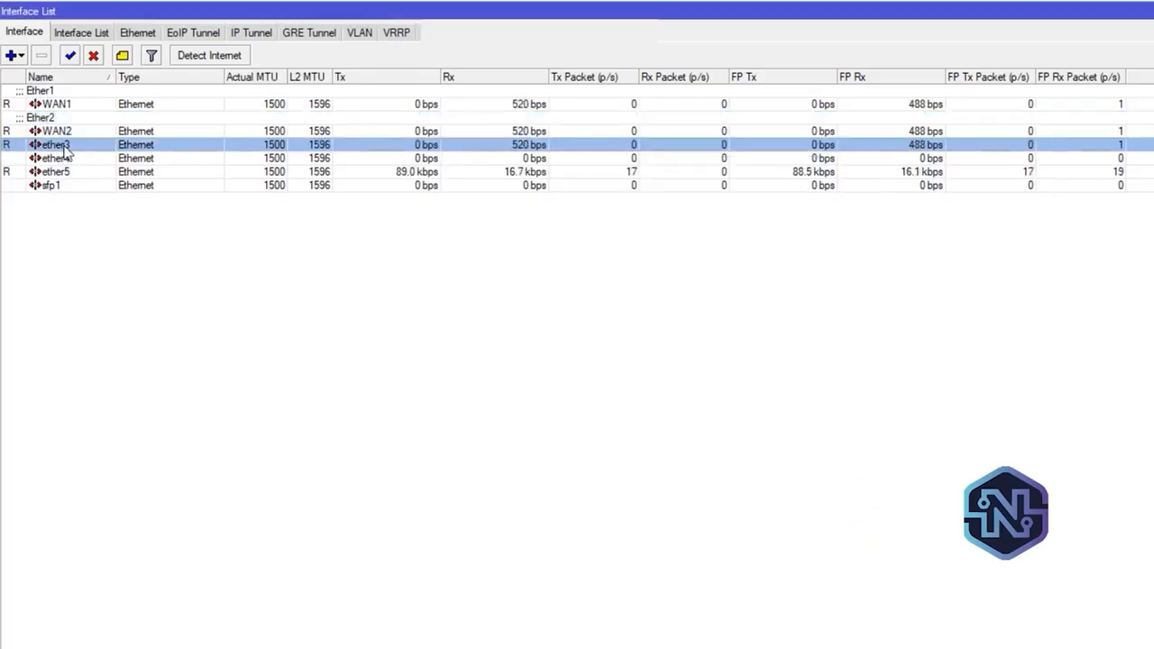
double_click(64, 147)
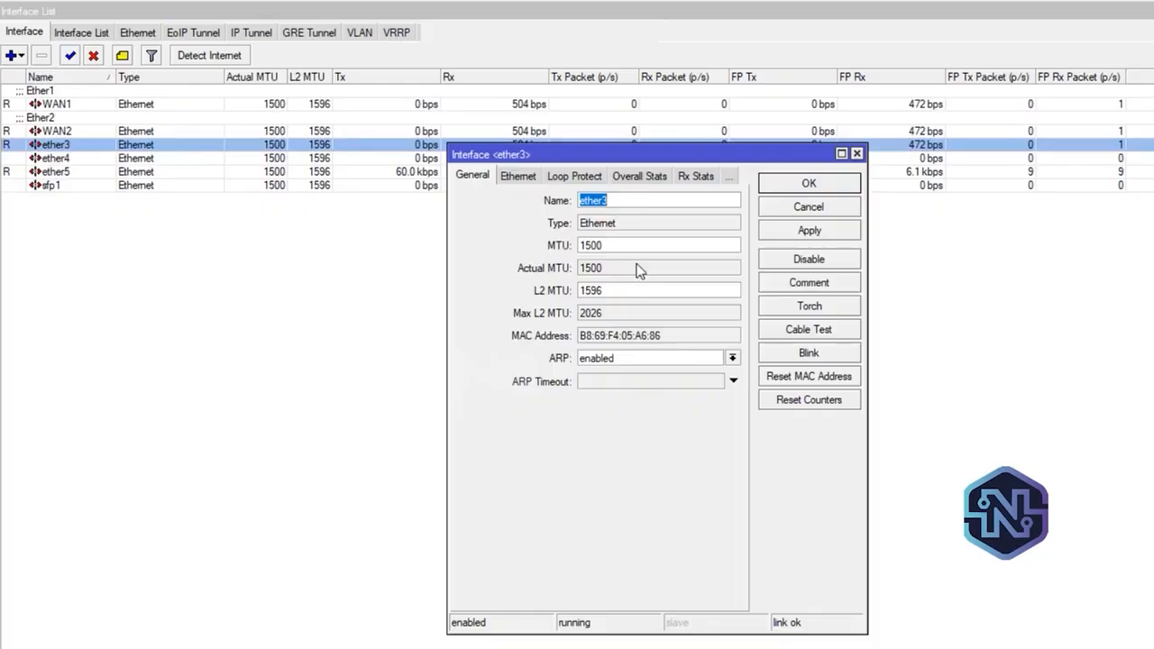
key(BackSpace)
text(WAN)
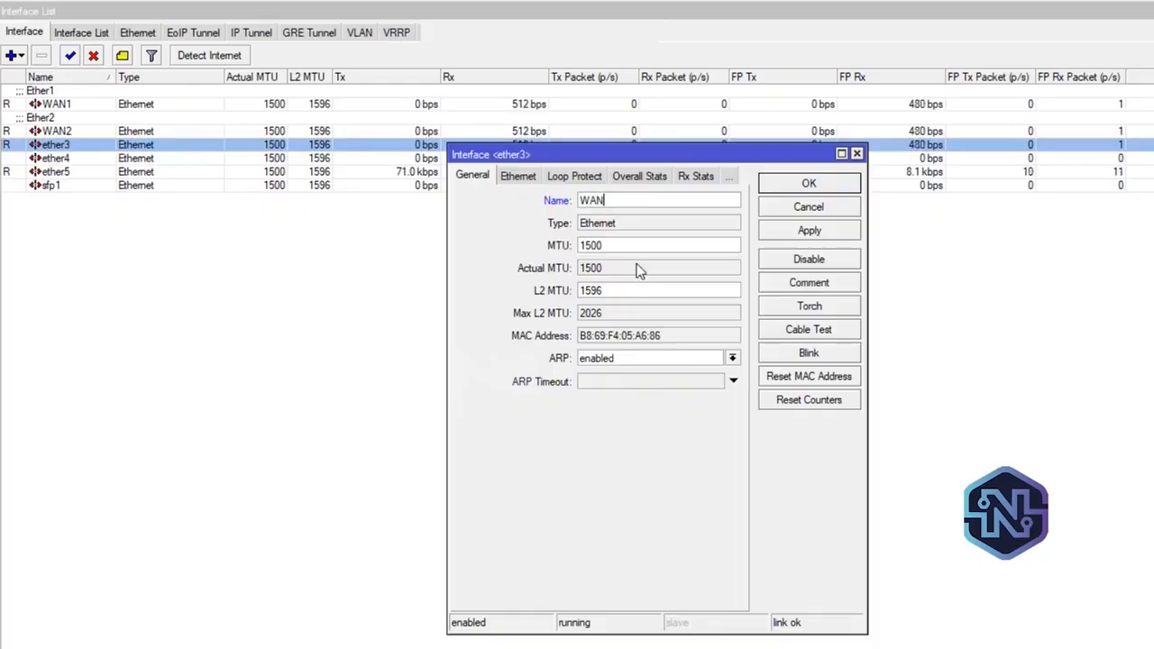
text(3)
click(852, 290)
text(Ether3)
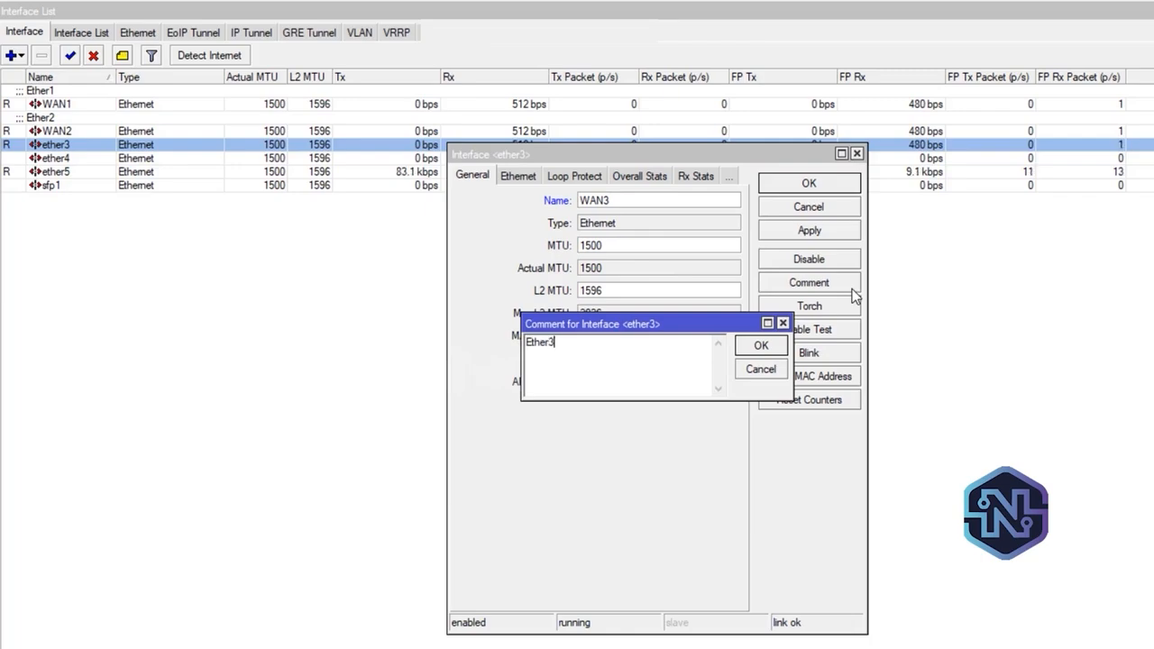
click(760, 347)
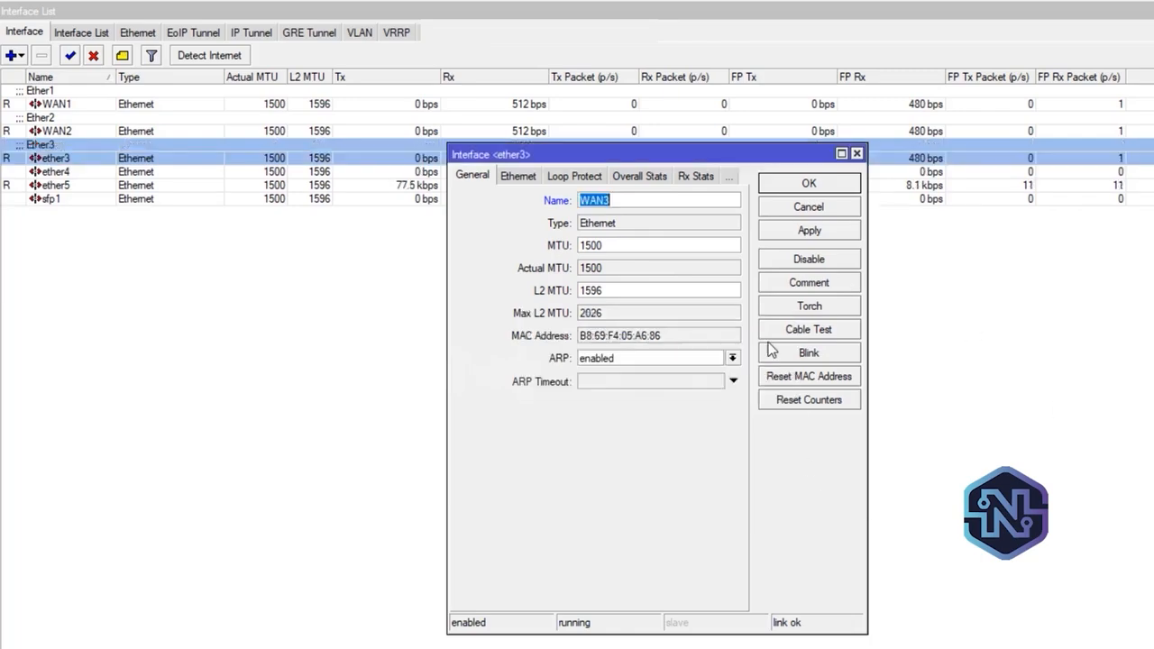
click(847, 234)
click(817, 188)
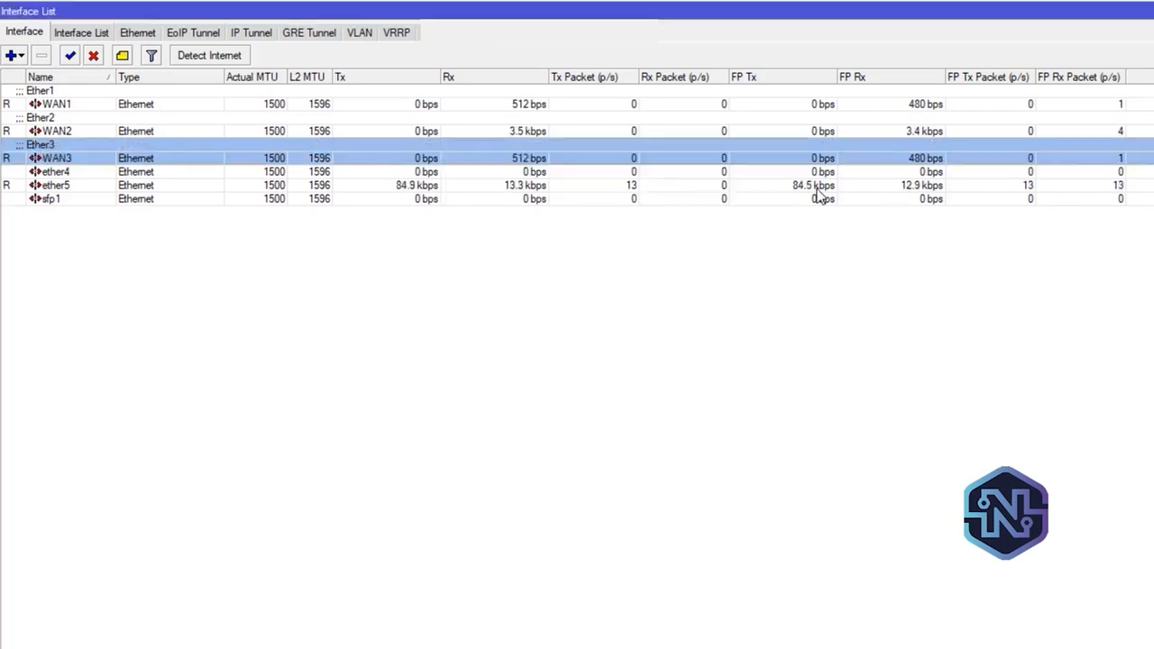
Rename the ether5 interface to LAN, give it the comment Ether5, and close the interface list
double_click(78, 185)
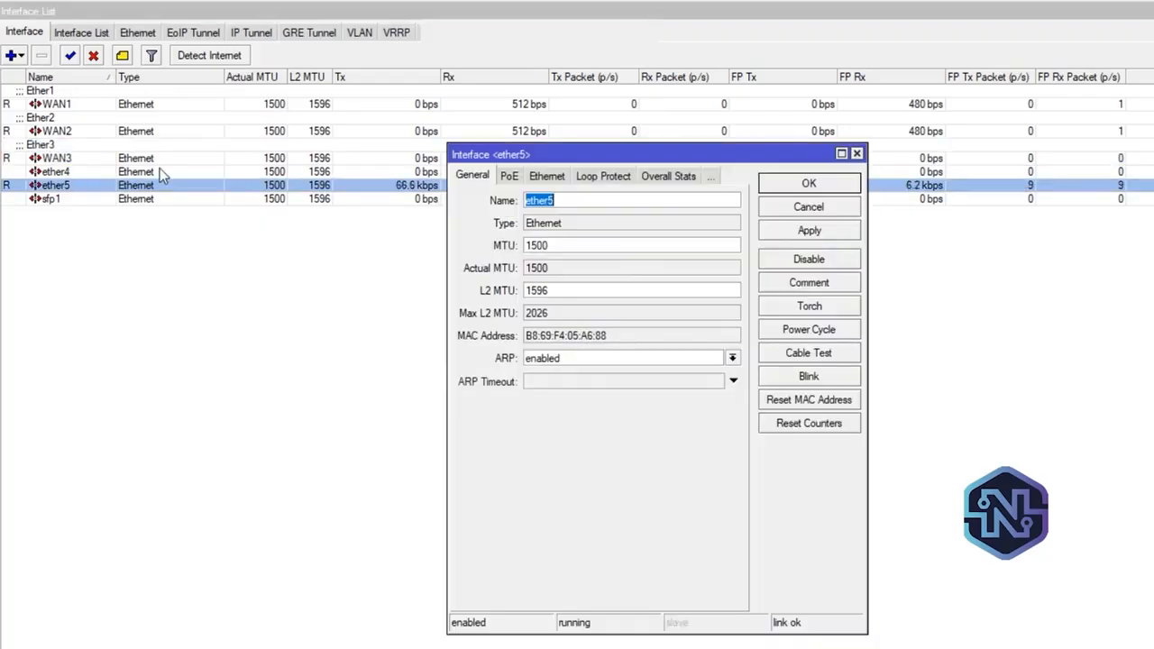
key(BackSpace)
text(LAN)
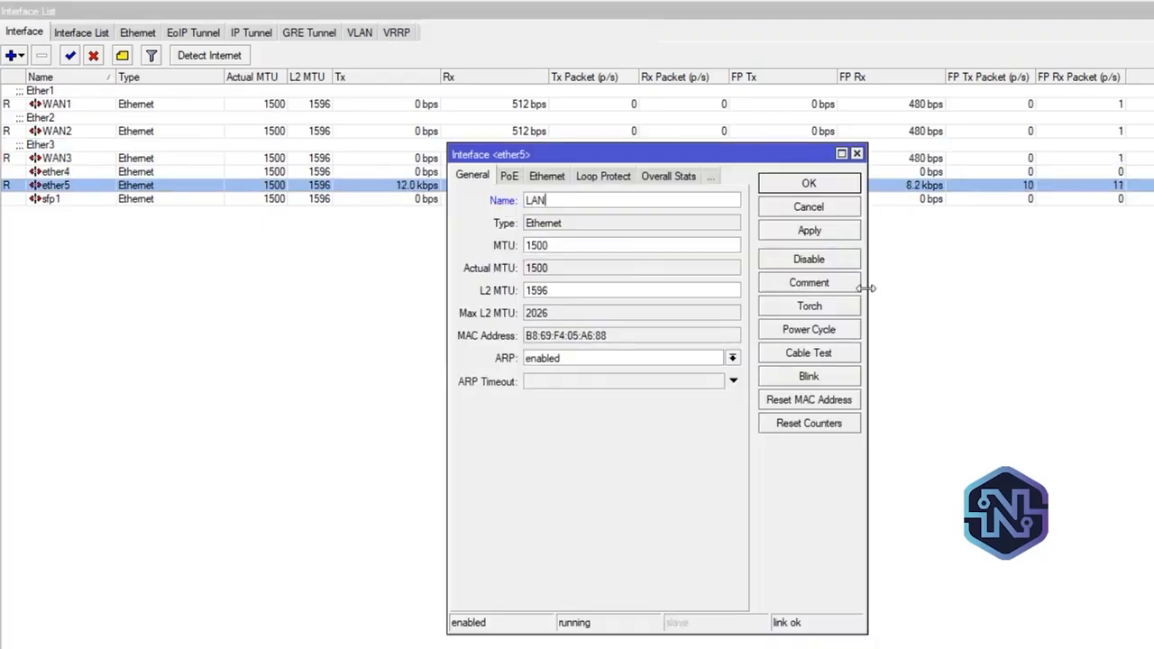
click(846, 288)
text(Ether5)
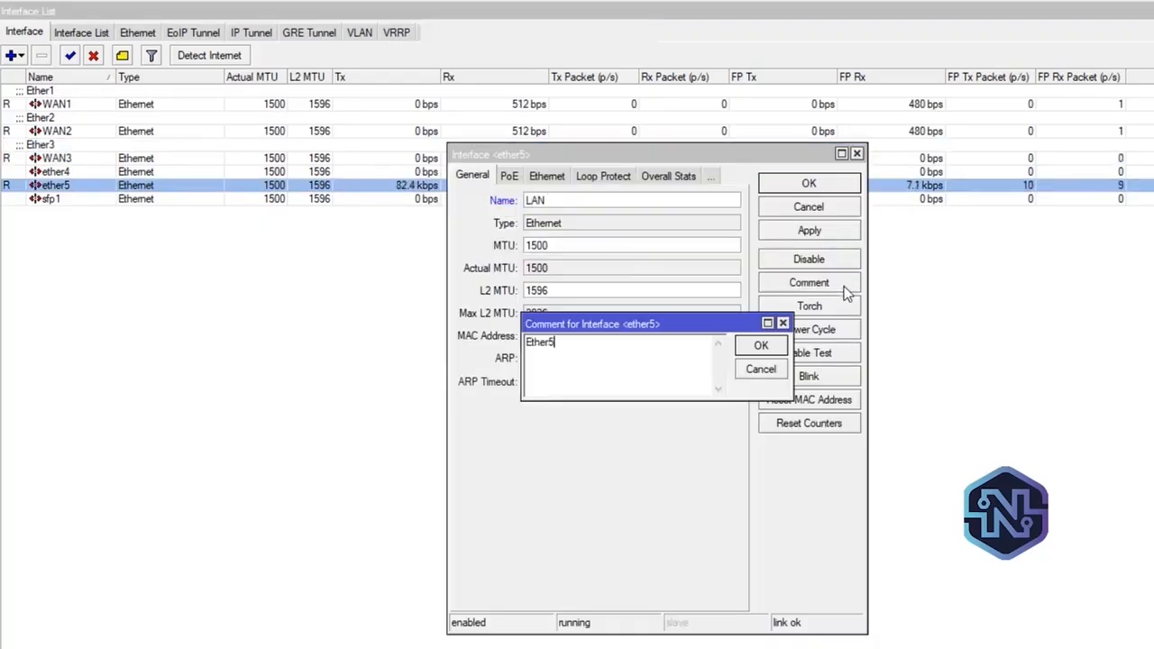
click(764, 350)
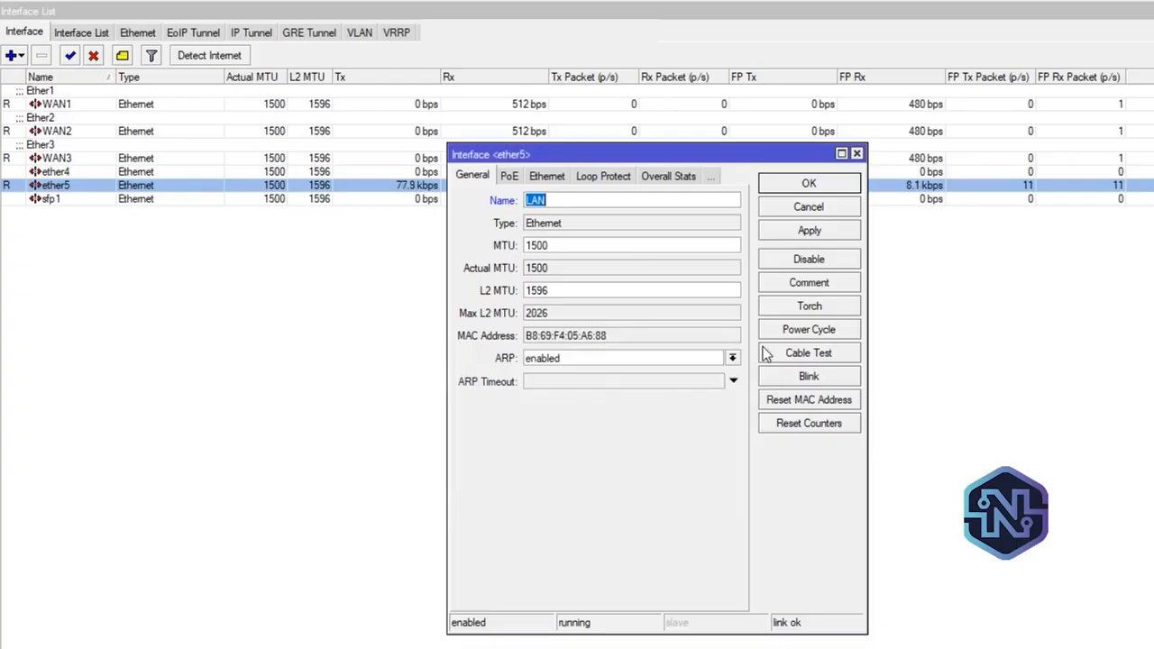
click(820, 232)
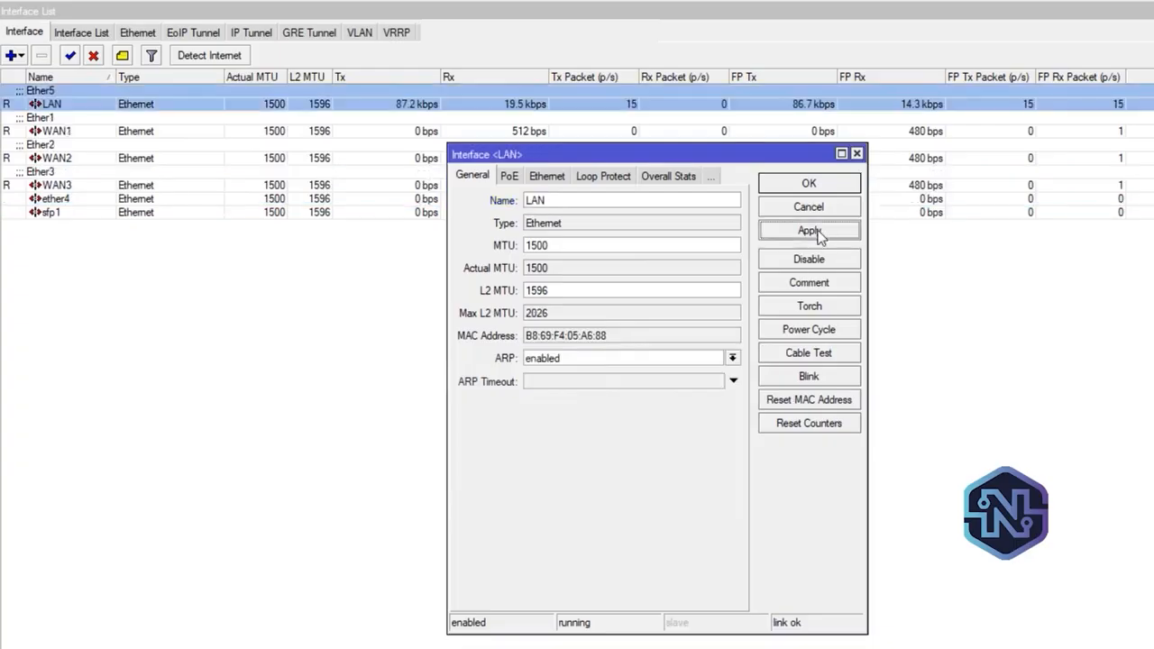
click(800, 184)
click(1145, 59)
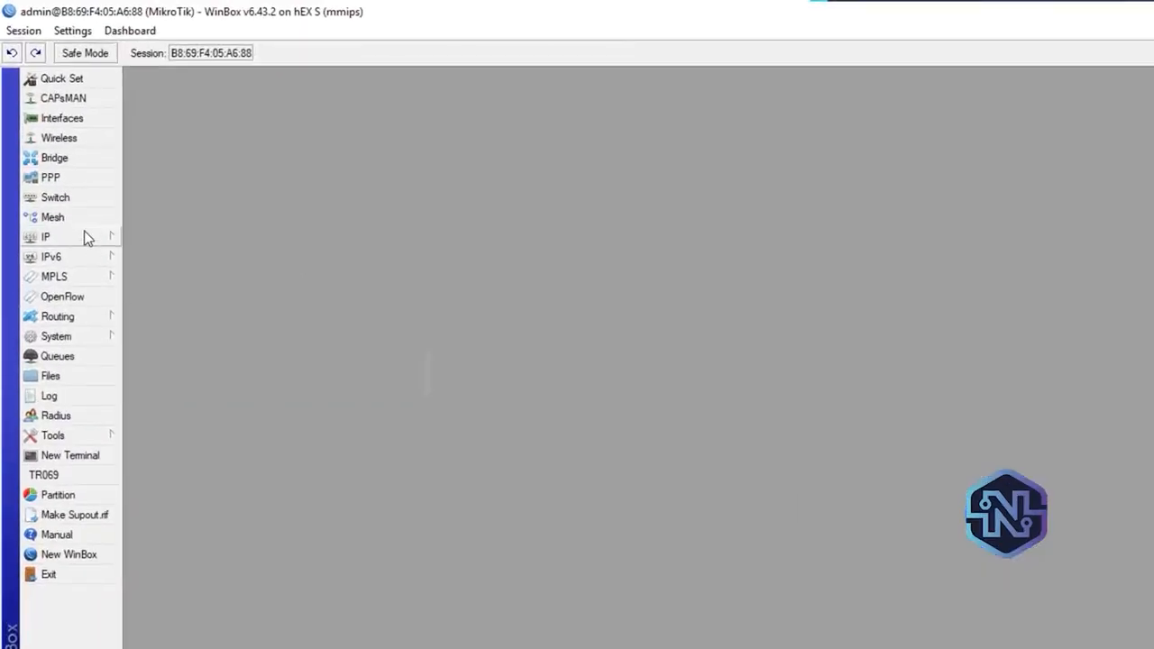
Add the IP address 192.168.100.2/24 to the WAN1 interface in the router's IP address list
click(84, 234)
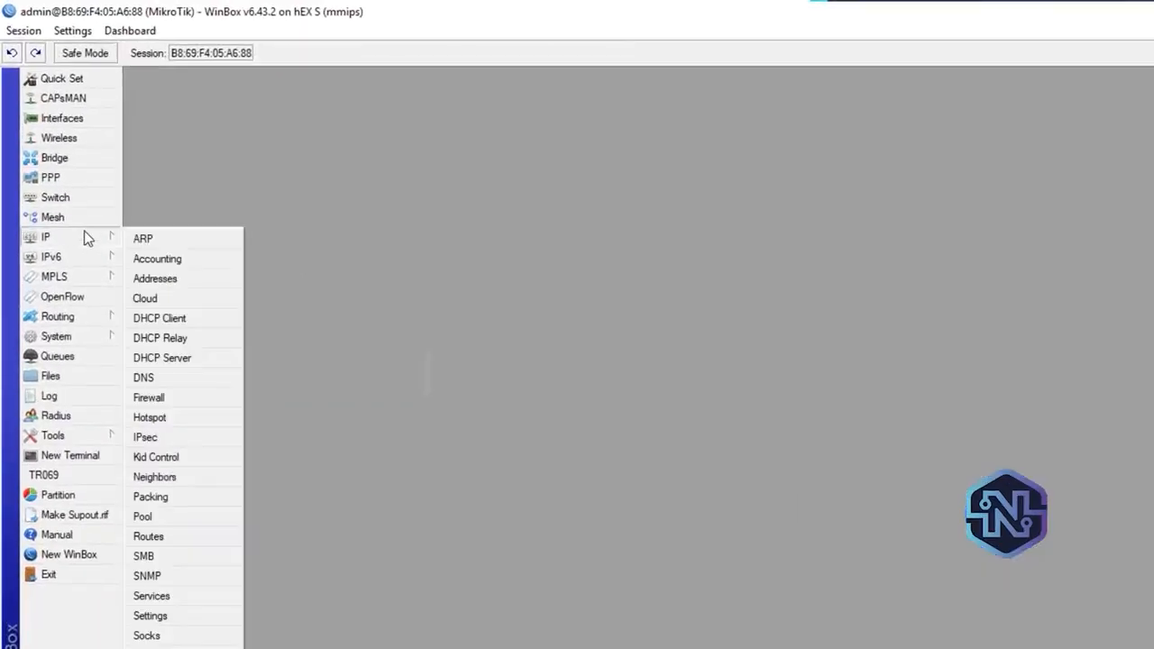
click(152, 279)
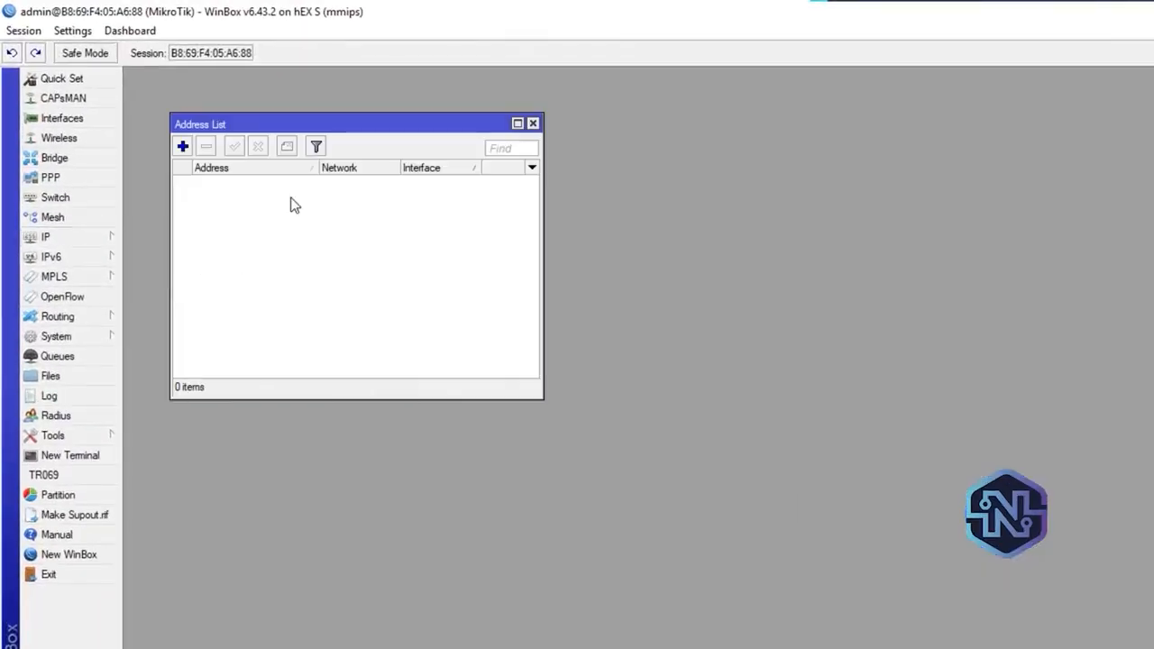
click(182, 148)
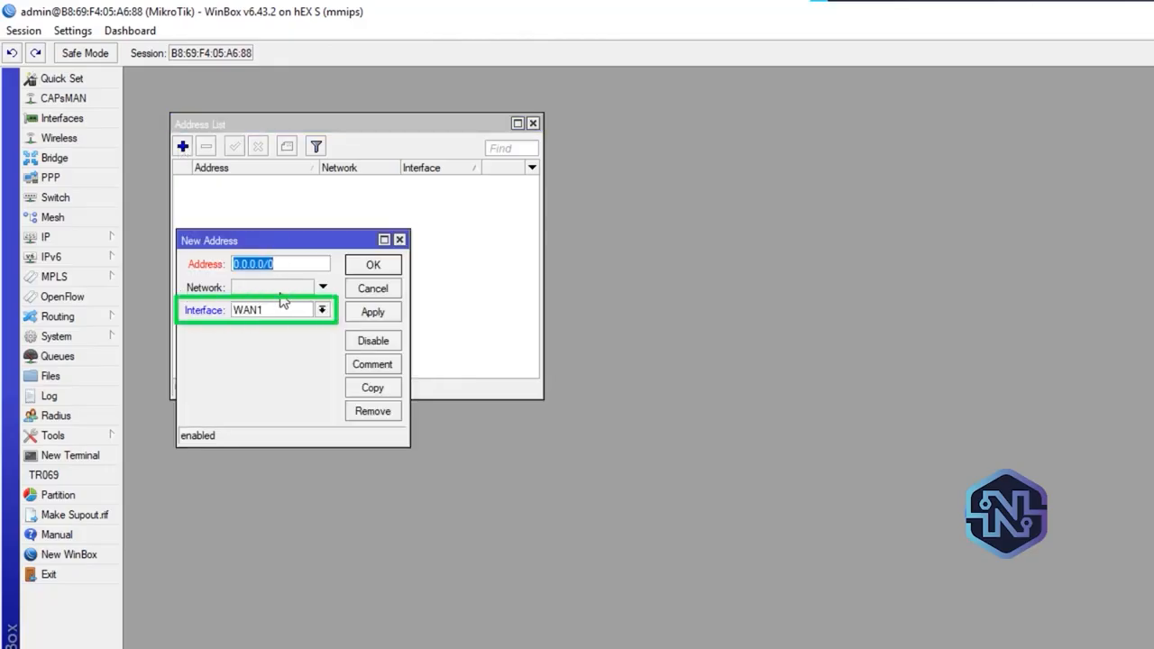
text(192)
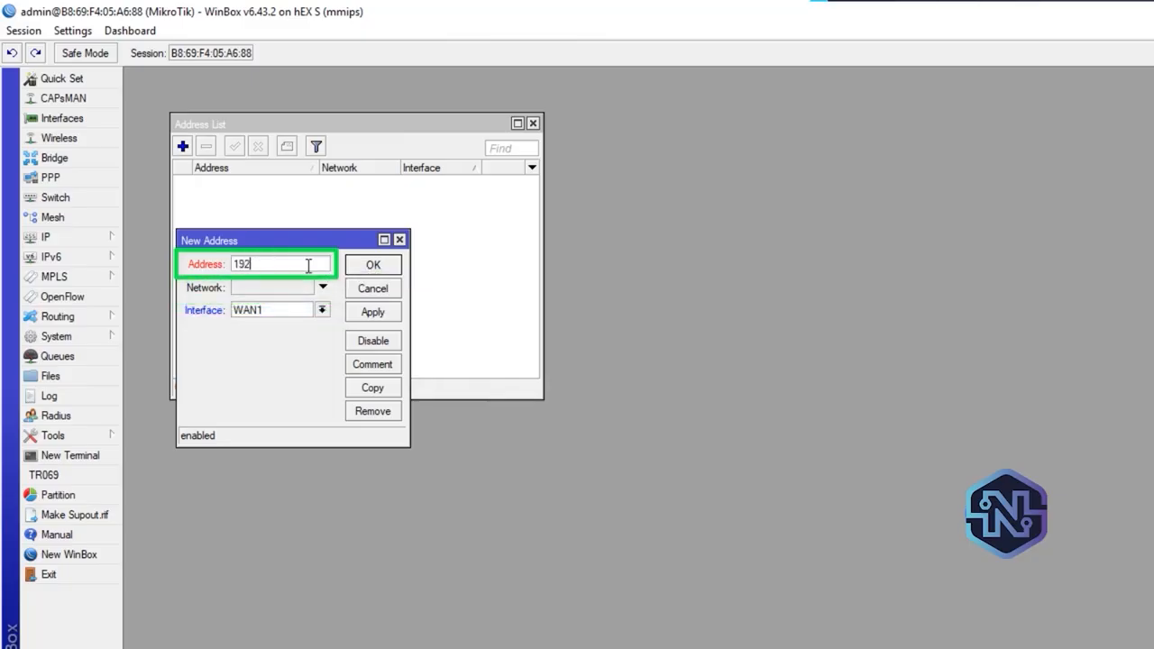
text(.168)
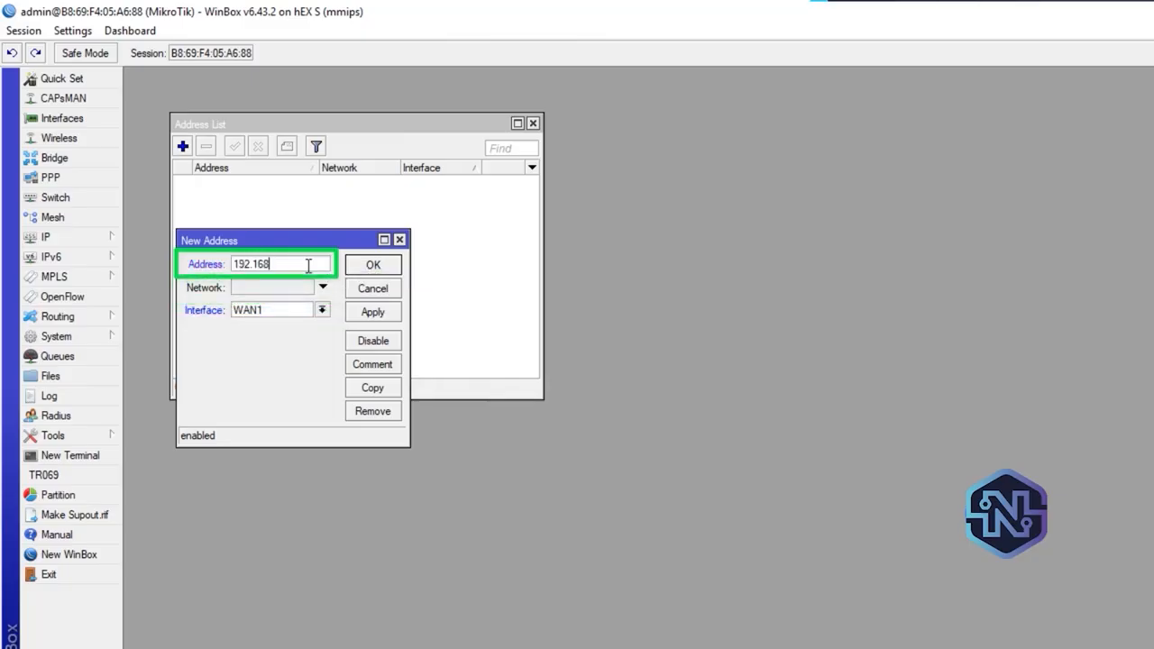
text(.100.2/24)
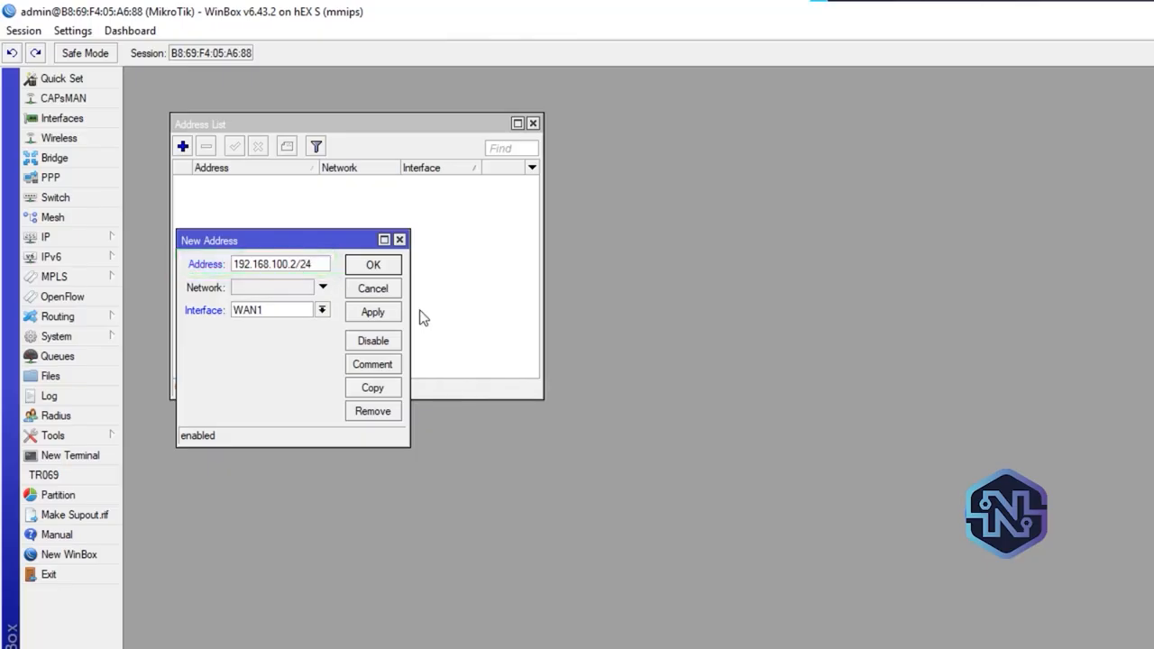
click(388, 314)
click(373, 265)
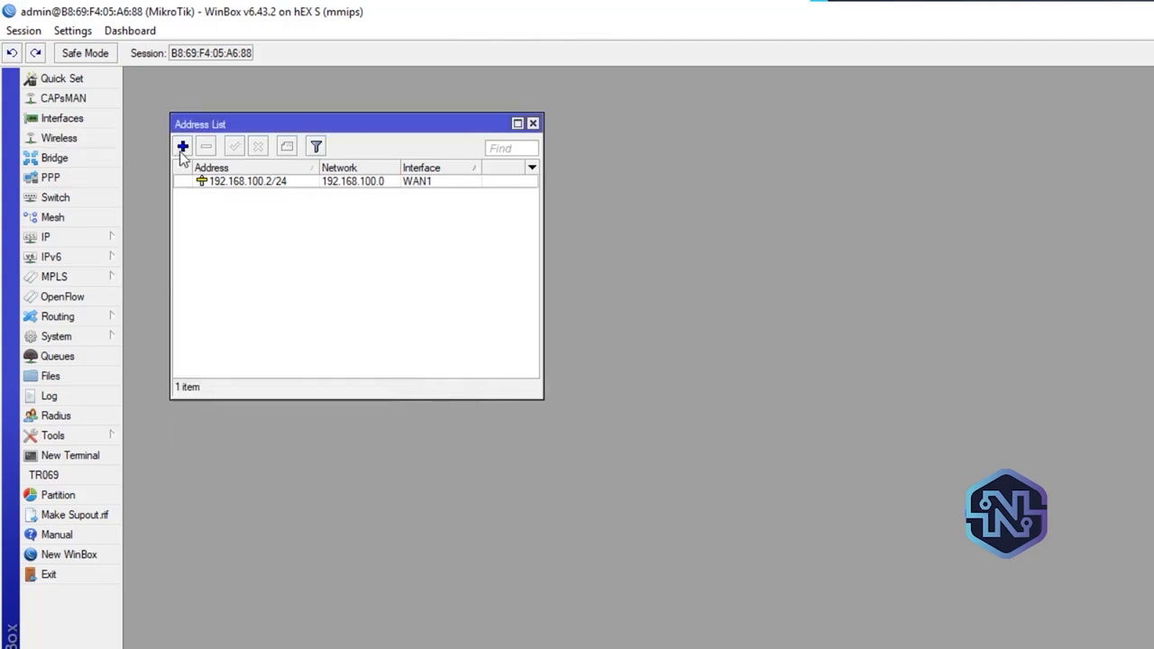
Add the IP address 192.168.200.2/24 to the WAN2 interface
click(182, 147)
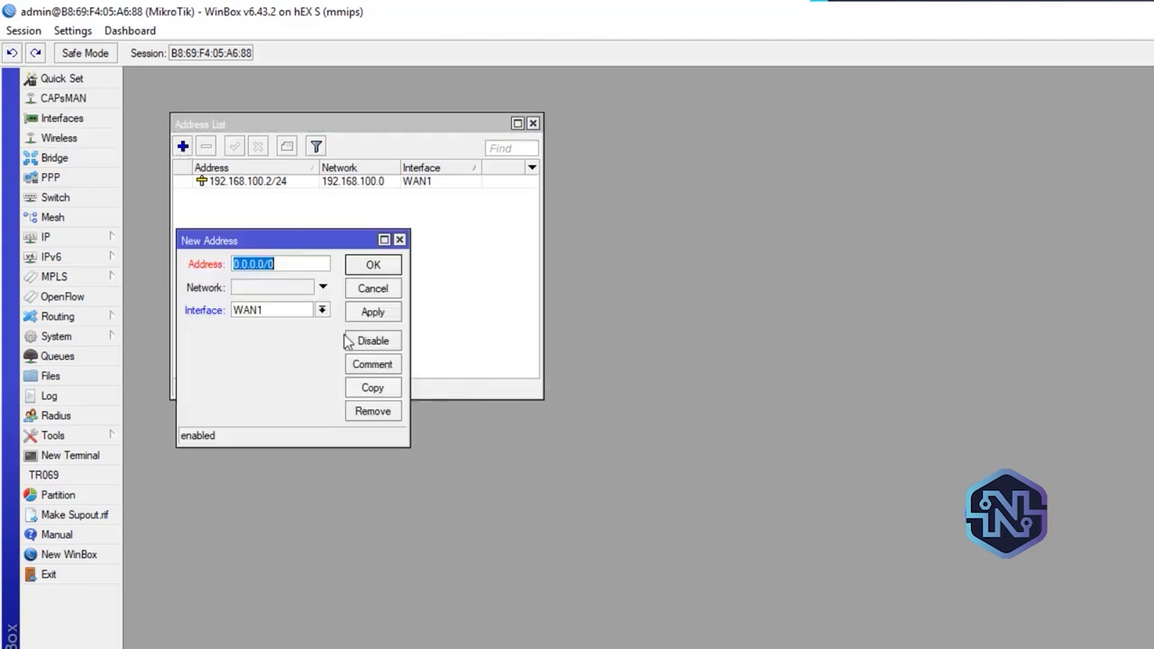
click(321, 310)
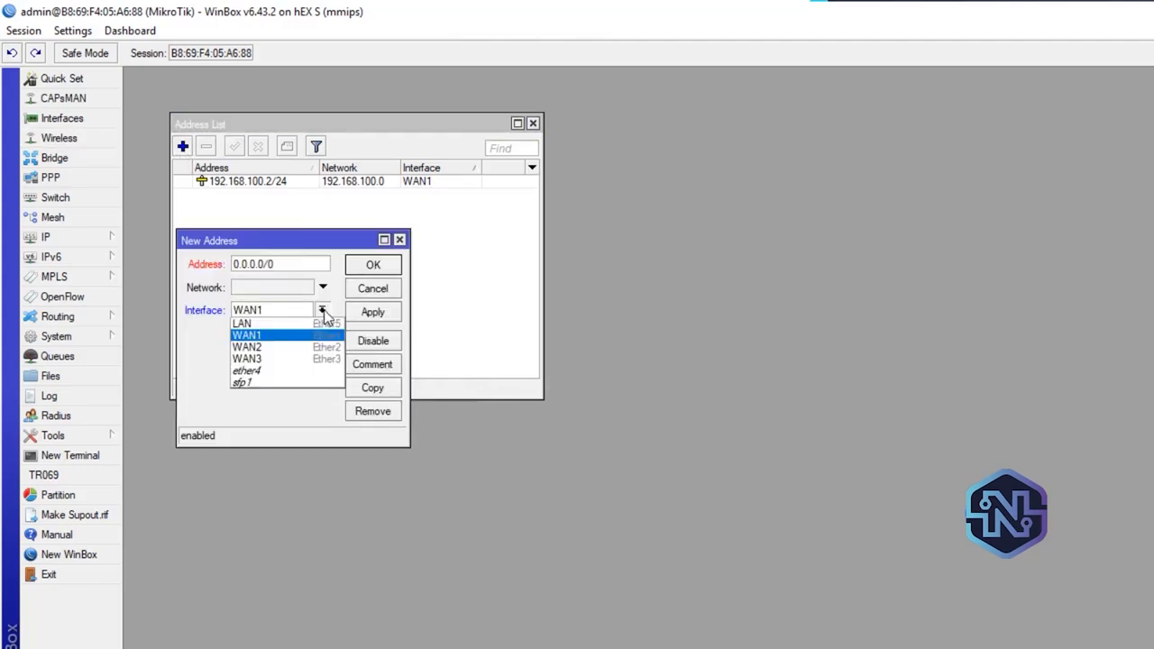
click(296, 348)
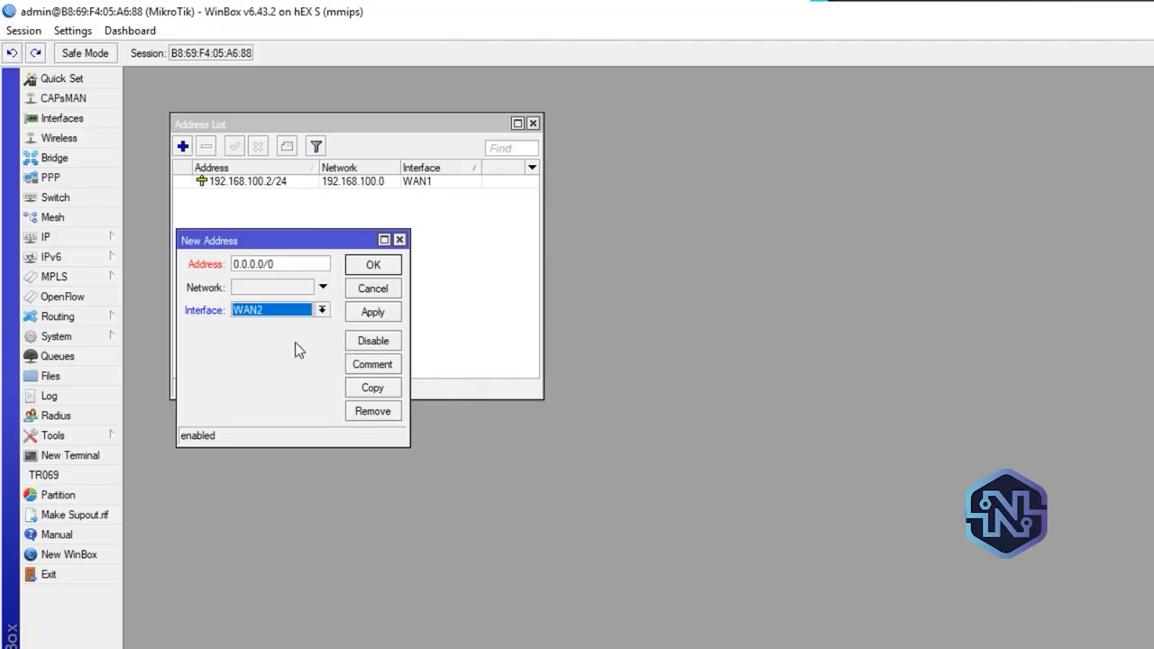
double_click(287, 259)
text(192)
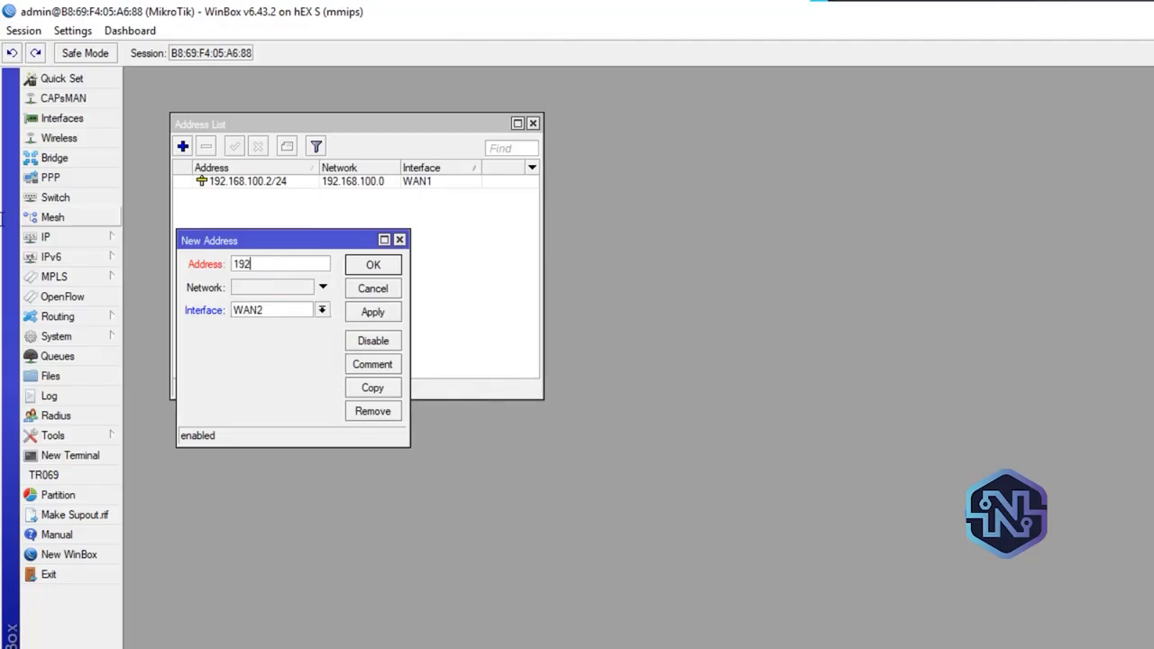
text(.168.200.2/24)
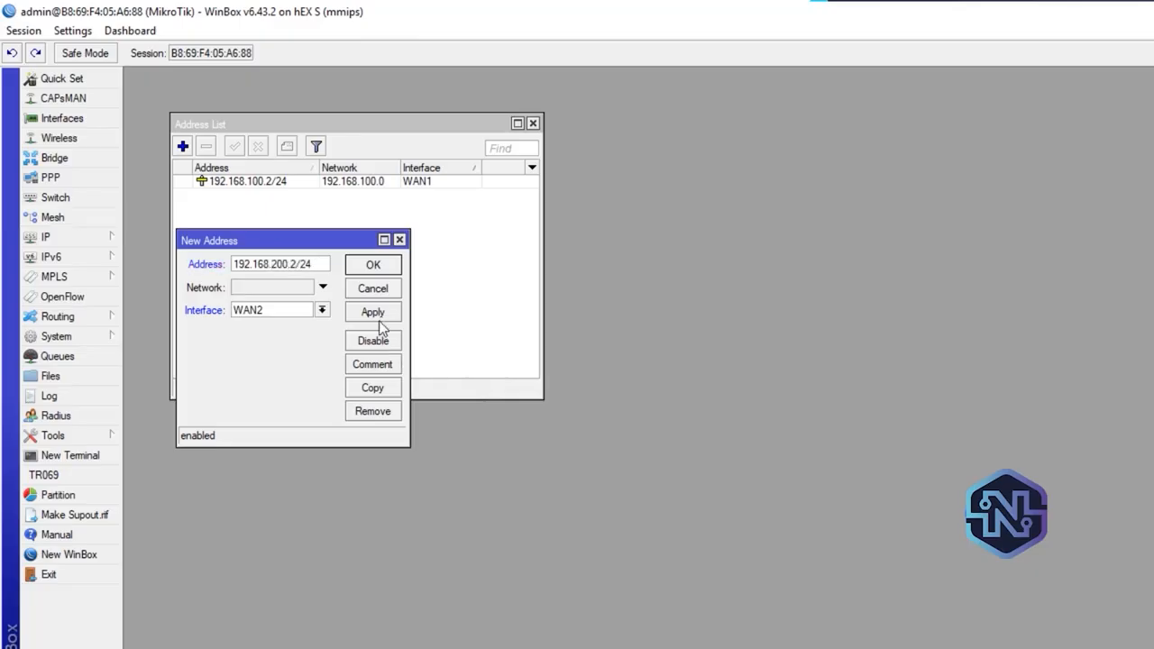
click(387, 319)
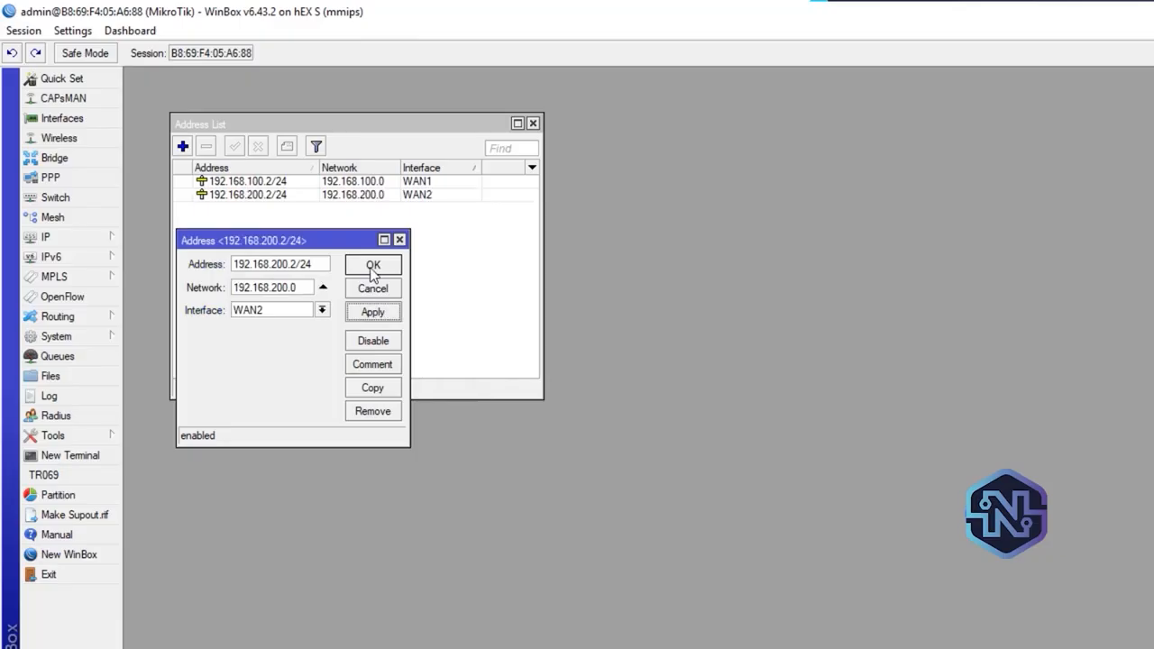
click(373, 269)
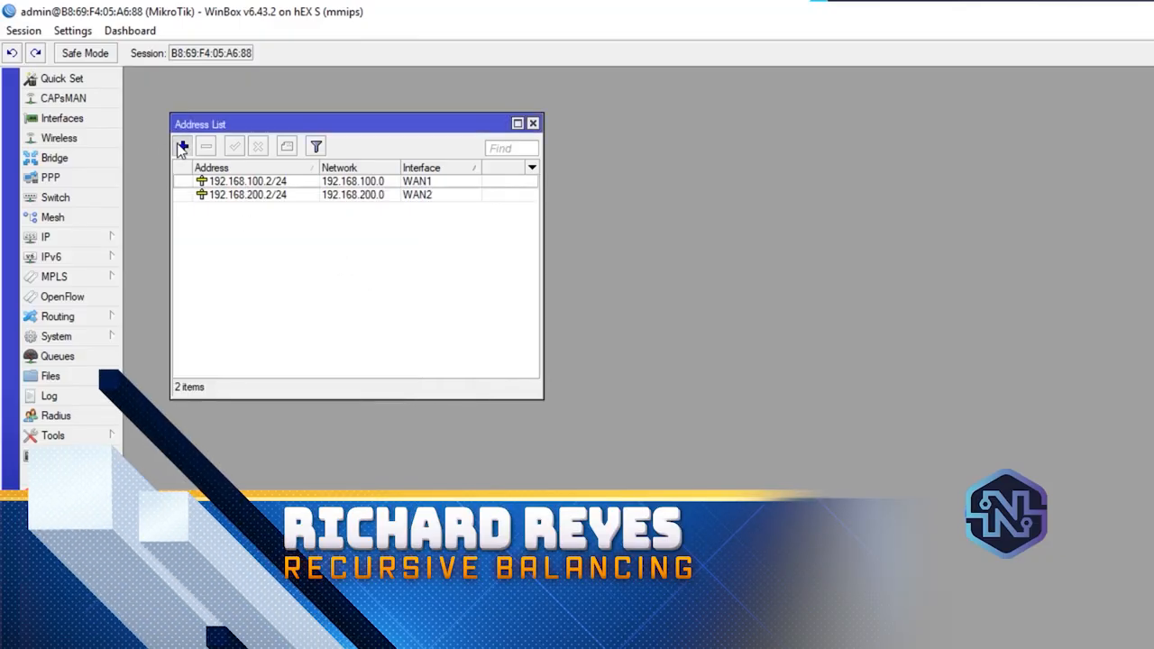
Add the IP address 192.168.250.2/24 to the WAN3 interface
click(183, 146)
click(322, 310)
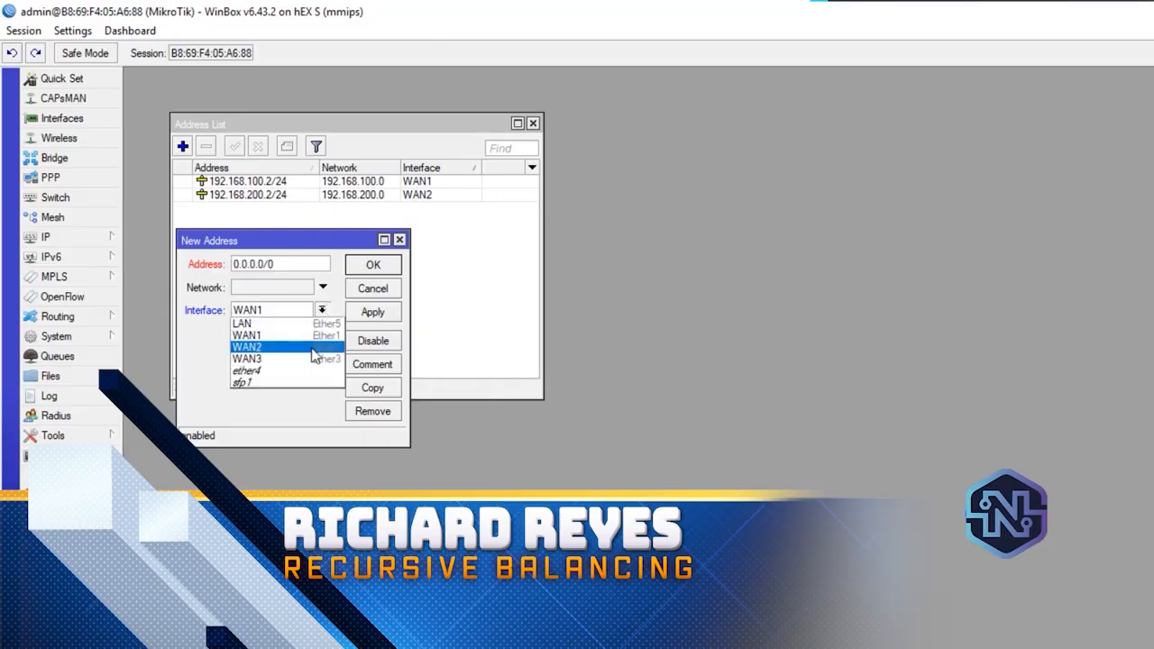
click(316, 362)
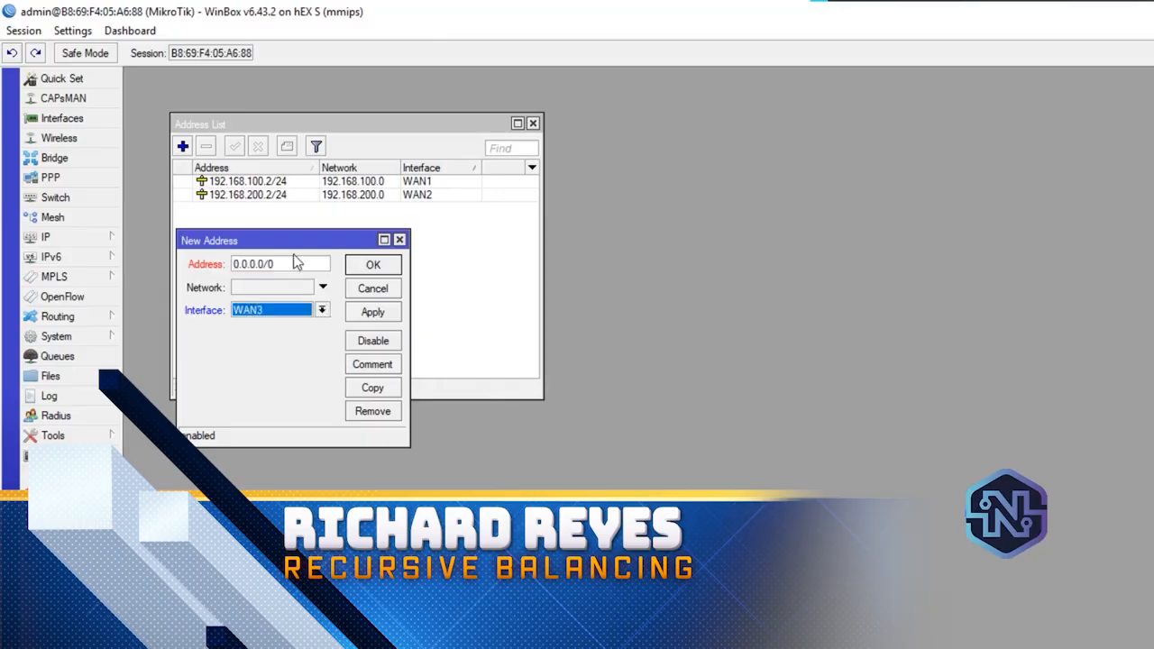
click(299, 263)
text(1)
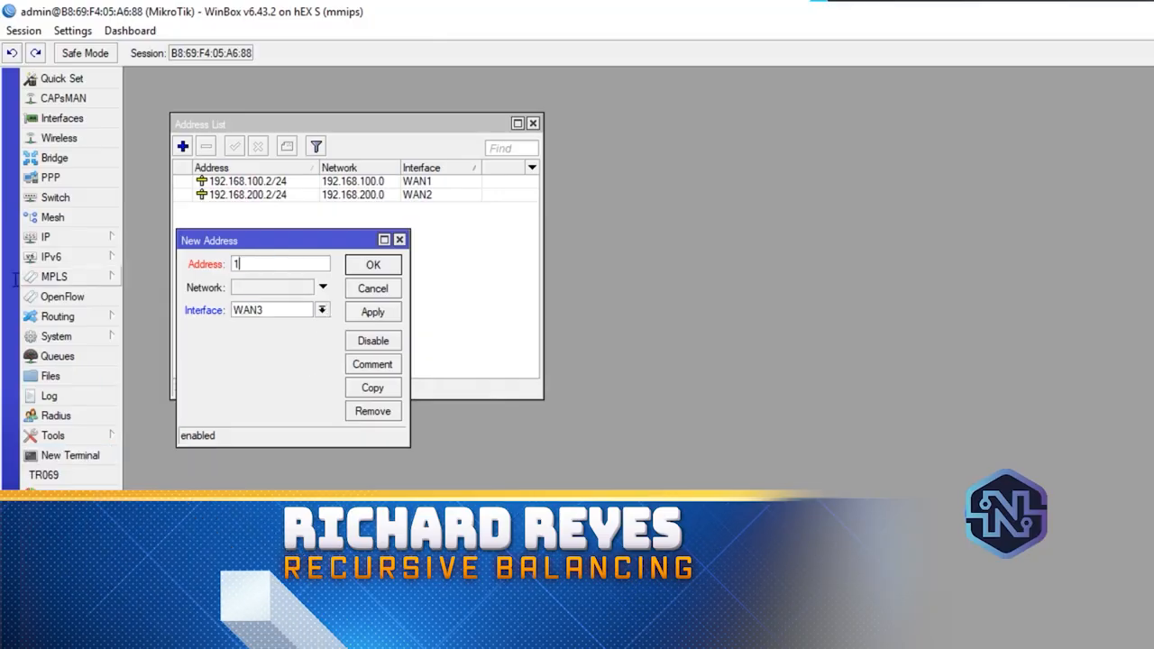
text(92.168)
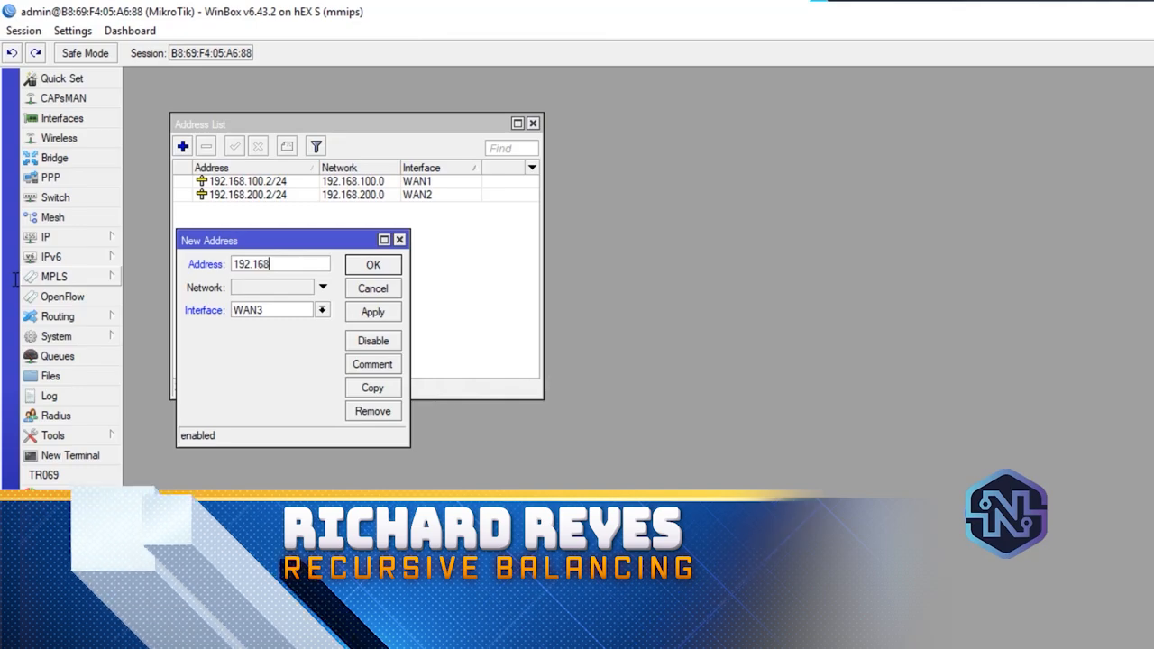
text(.250.2)
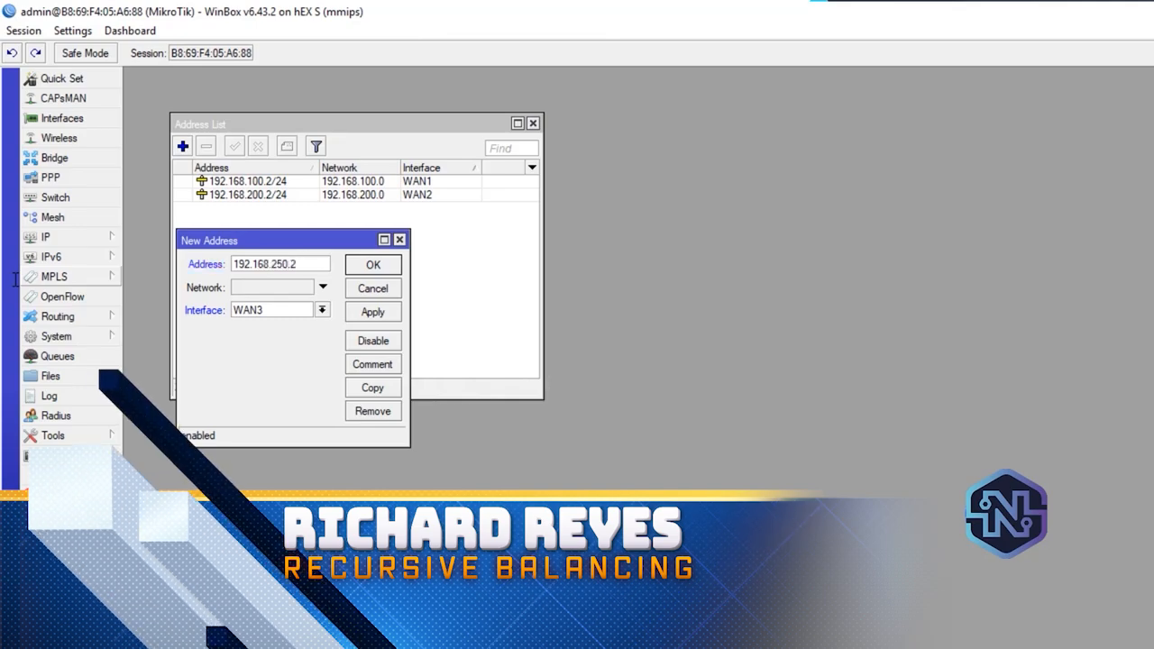
text(/24)
click(387, 313)
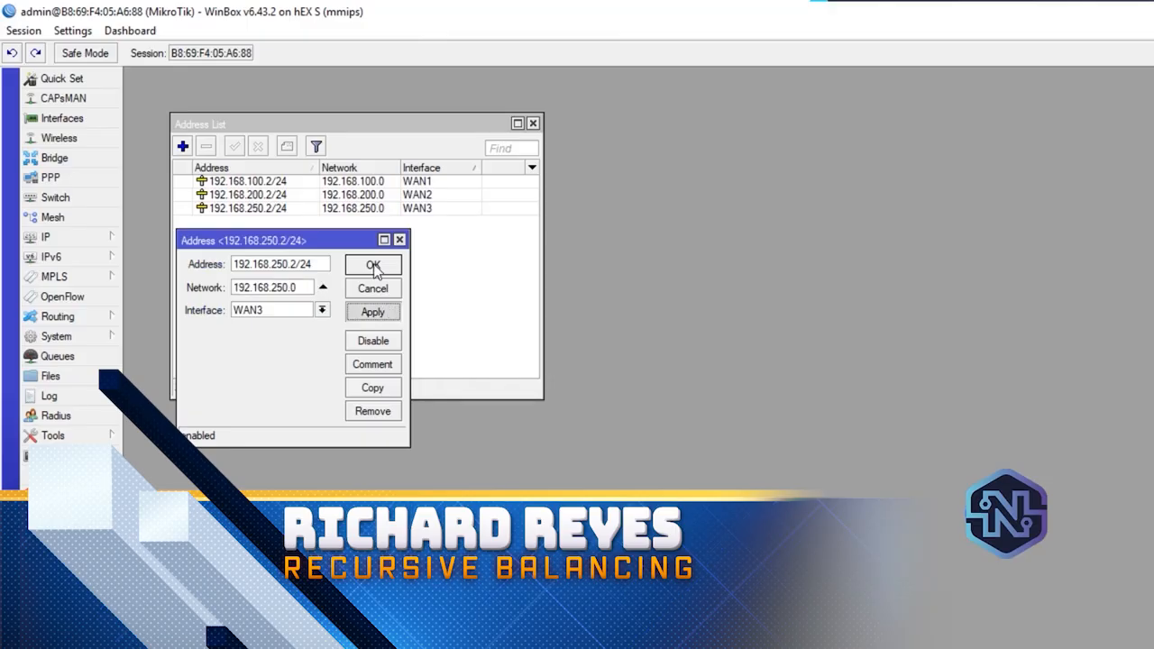
Add the IP address 172.168.1.1/16 to the LAN interface and close the address list
click(378, 267)
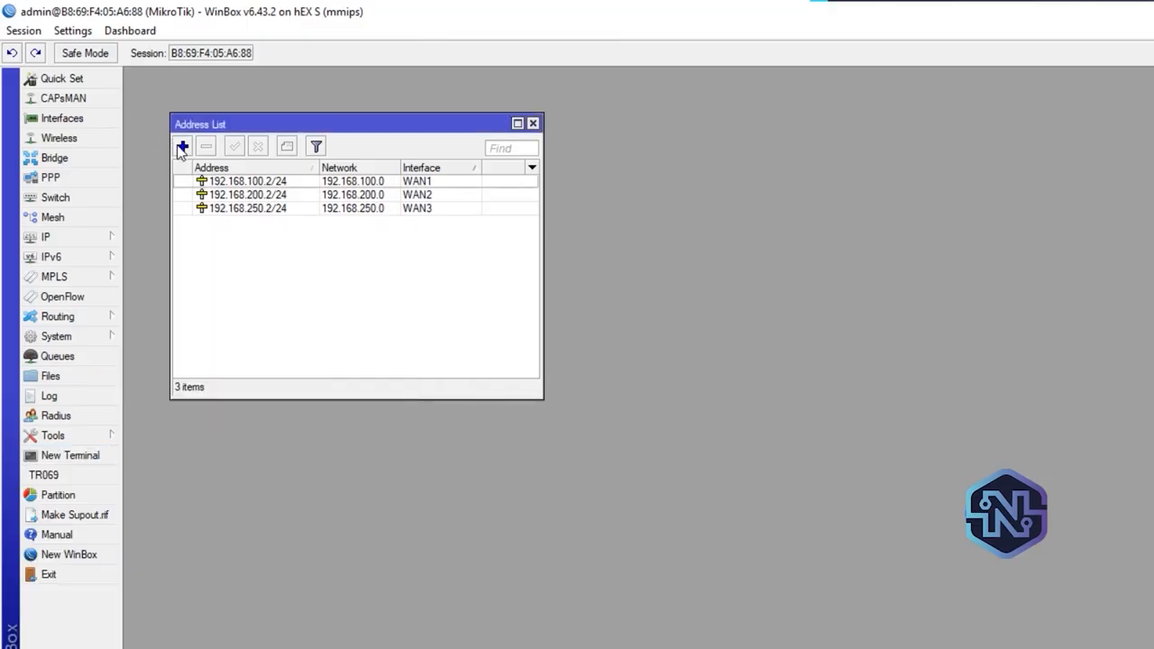
click(181, 146)
click(276, 315)
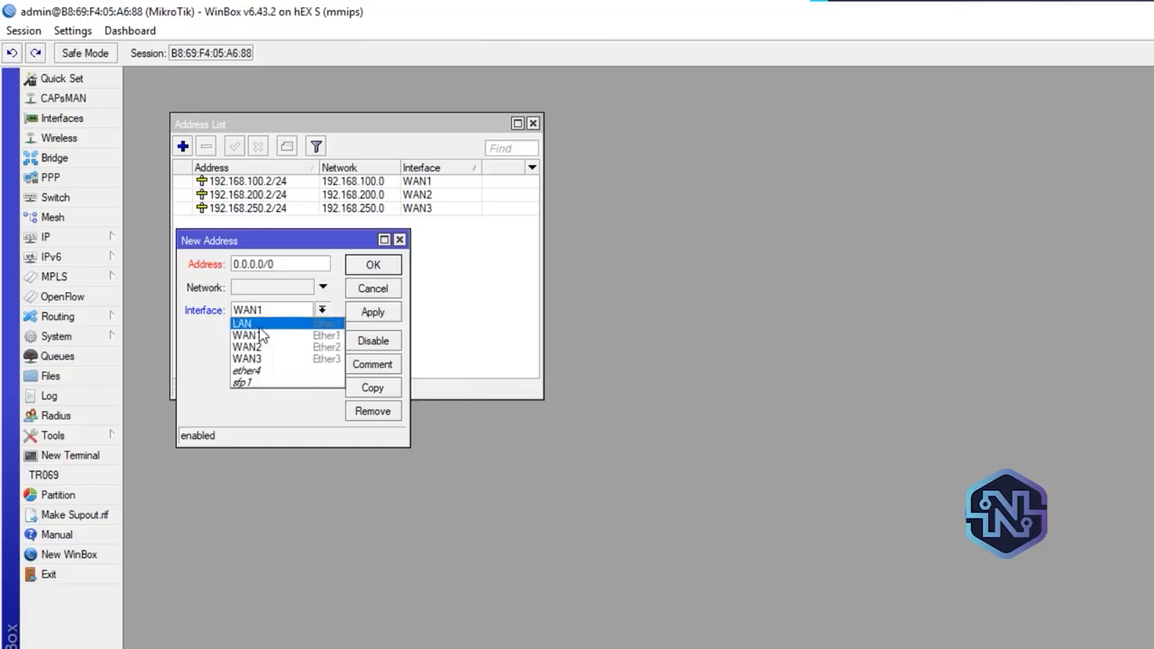
click(260, 324)
double_click(297, 267)
text(17)
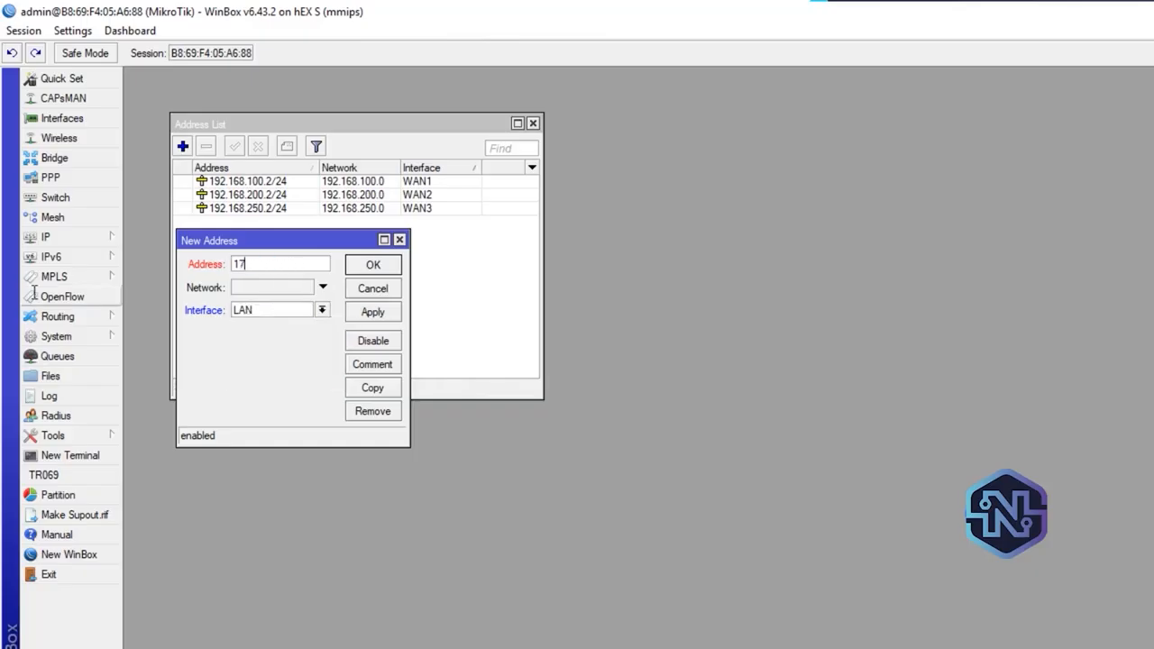
text(2.168.1.1/16)
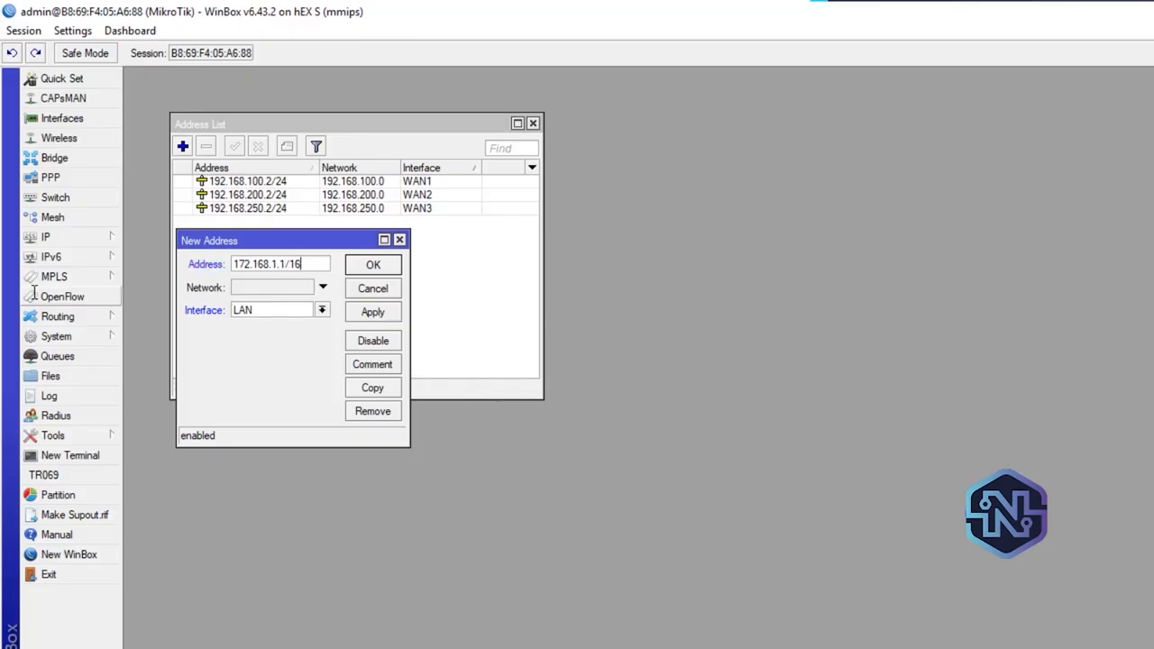
click(384, 315)
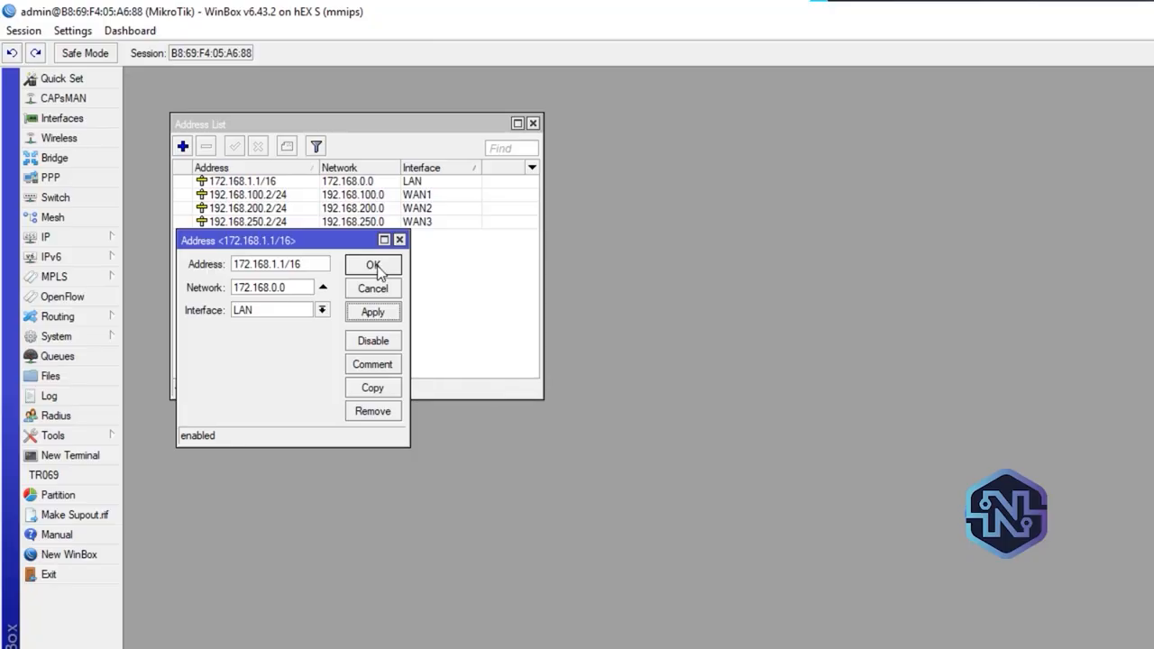
click(373, 266)
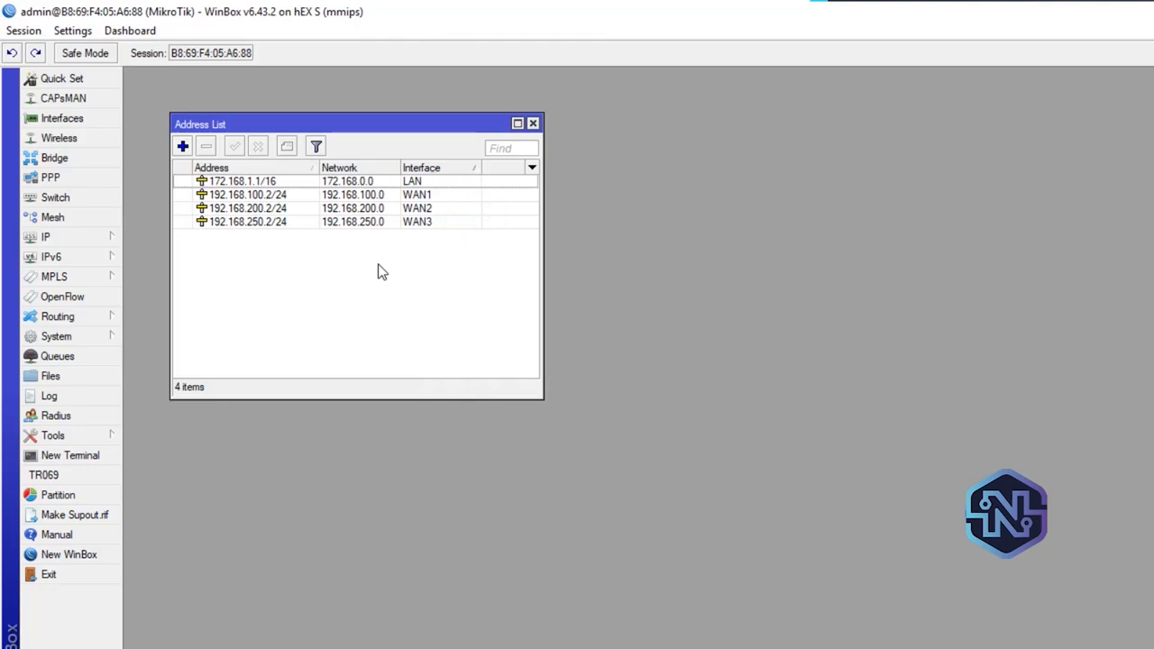
click(533, 123)
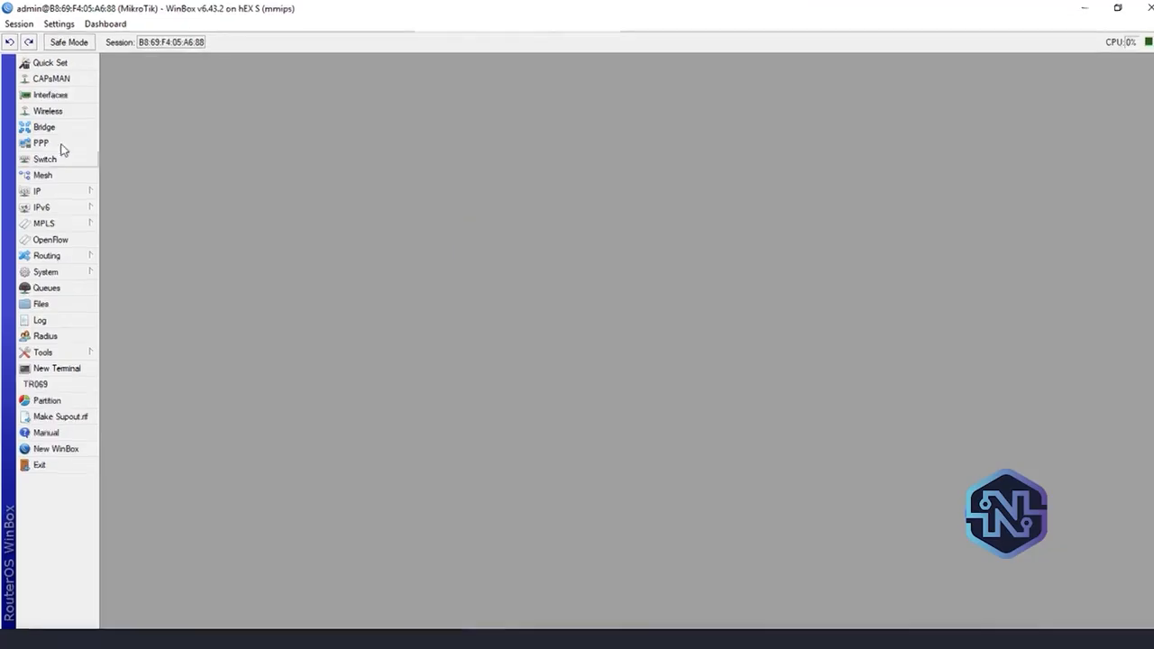
Add a firewall NAT rule with chain srcnat, out interface WAN1 and action masquerade
click(76, 187)
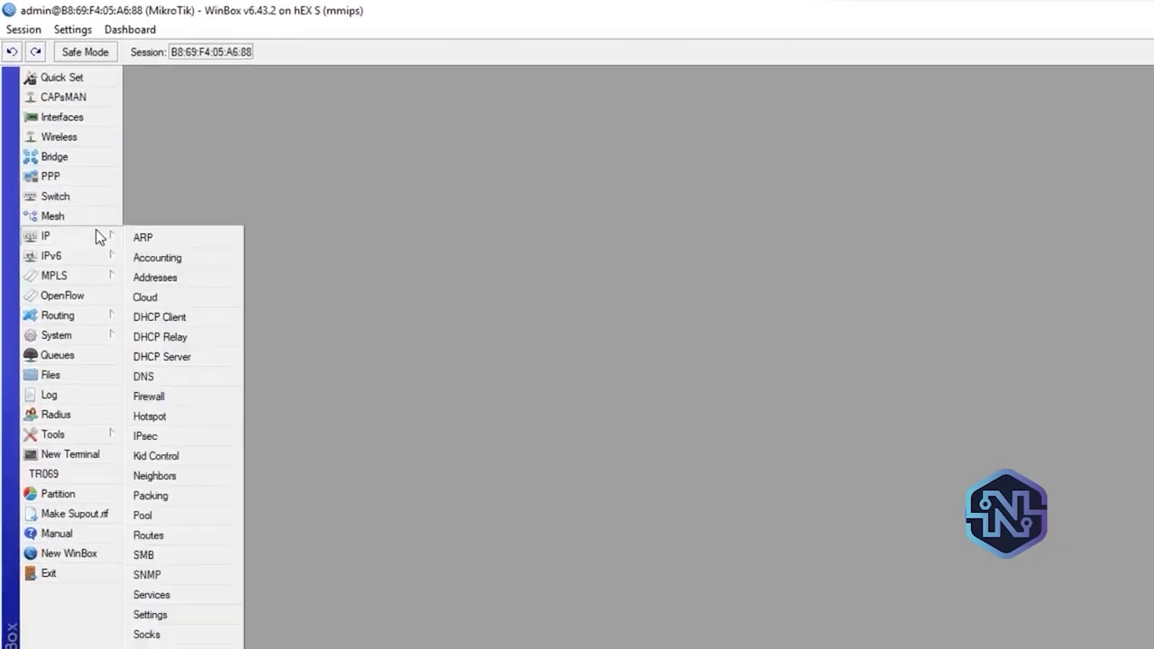
click(196, 397)
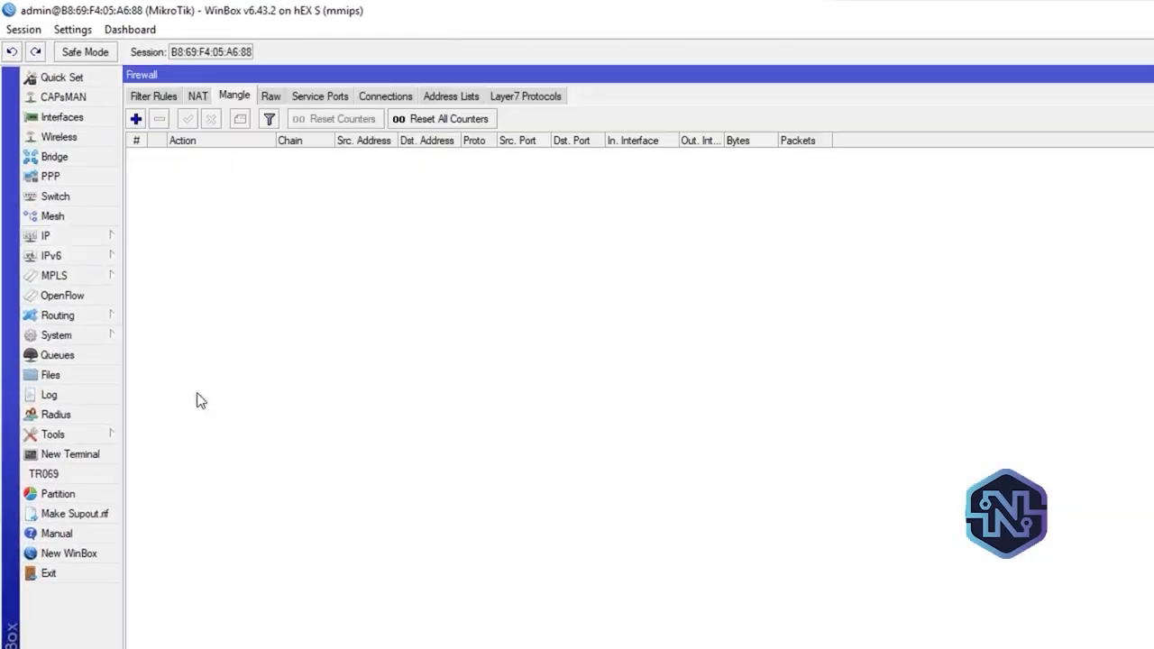
click(202, 96)
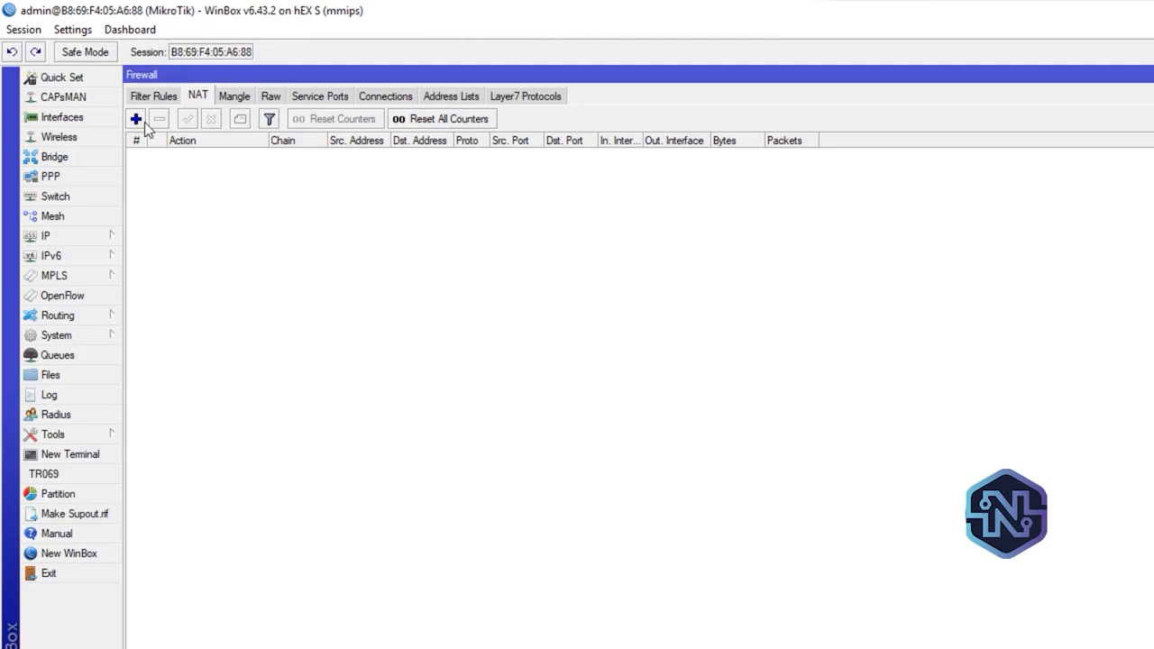
click(136, 119)
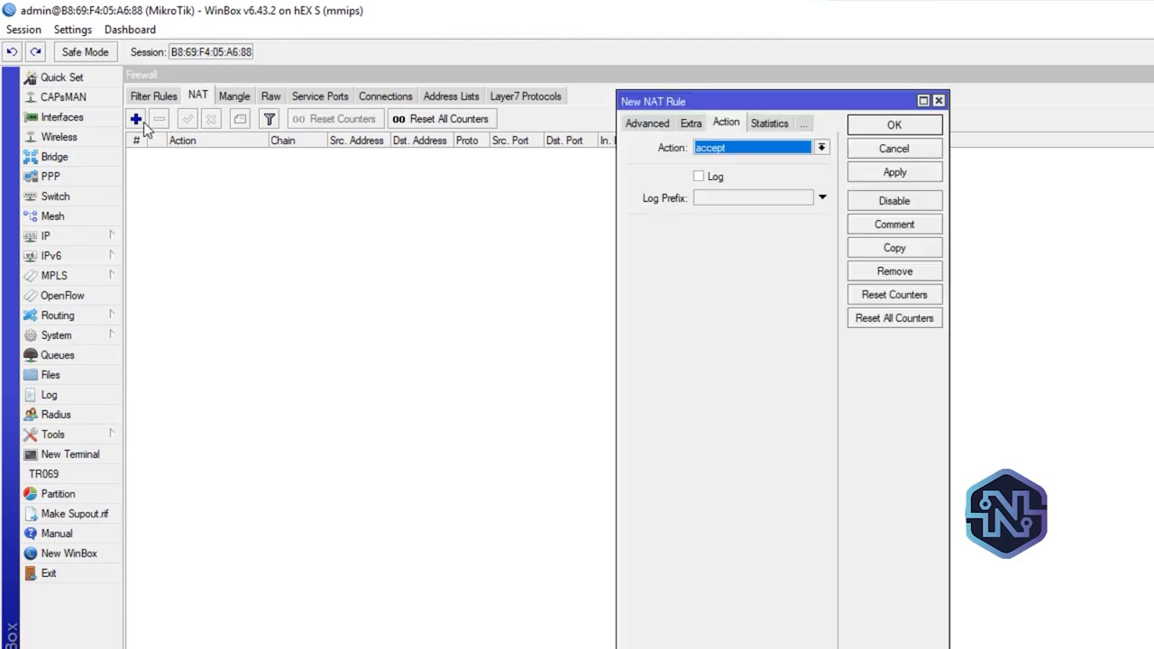
click(631, 124)
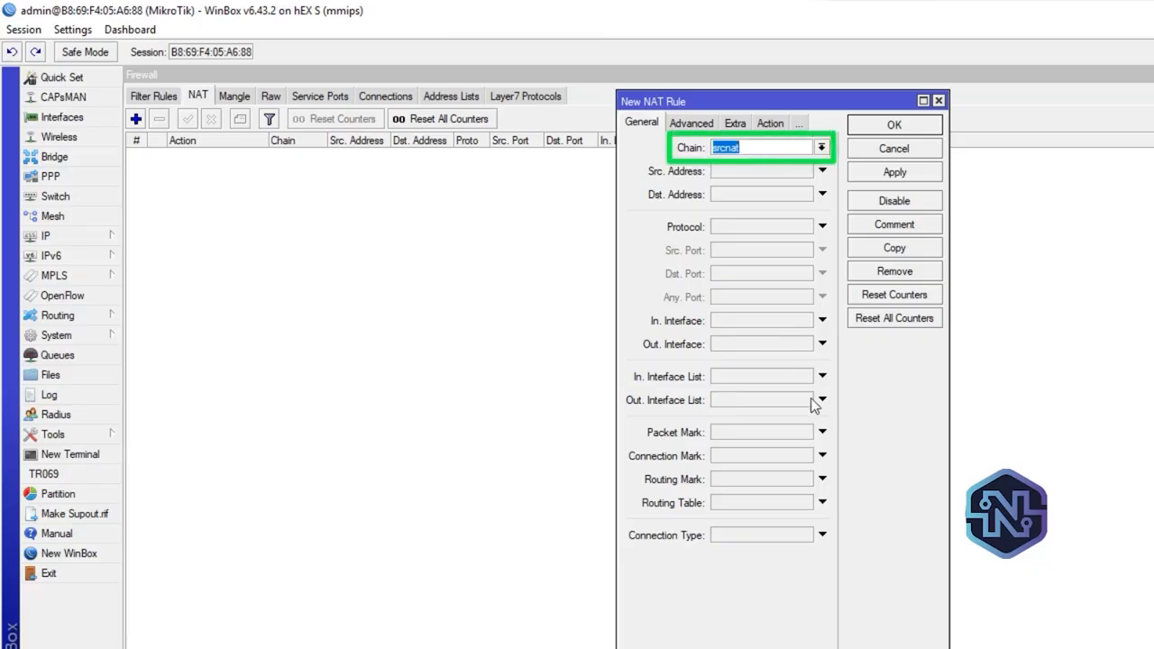
click(763, 343)
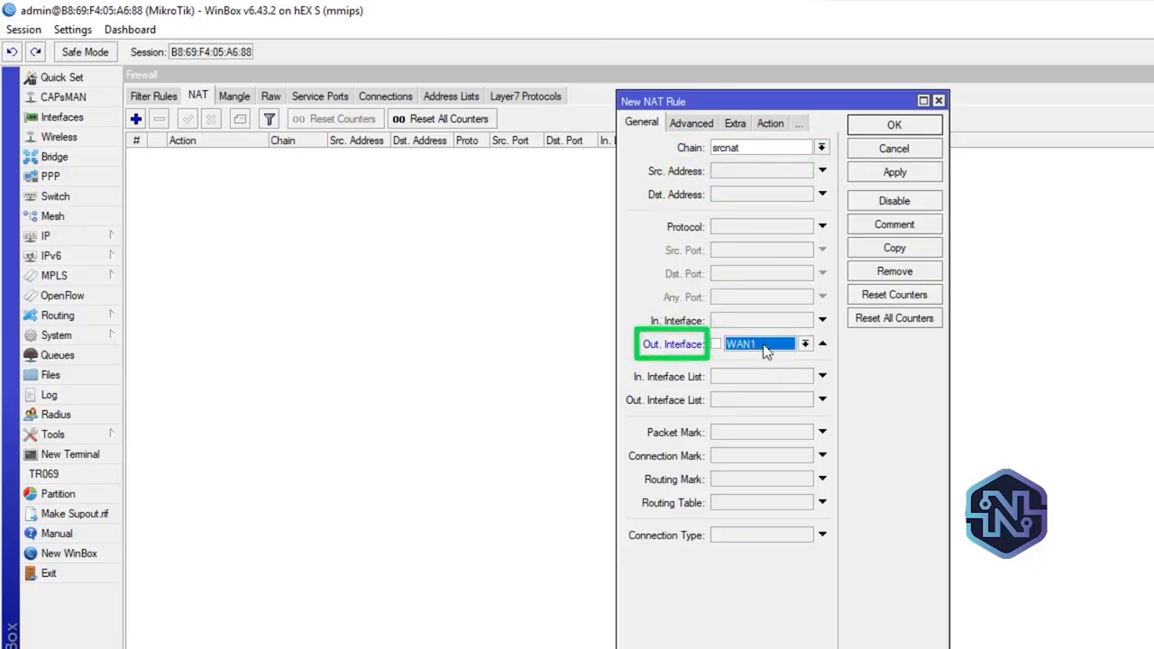
click(770, 124)
click(777, 147)
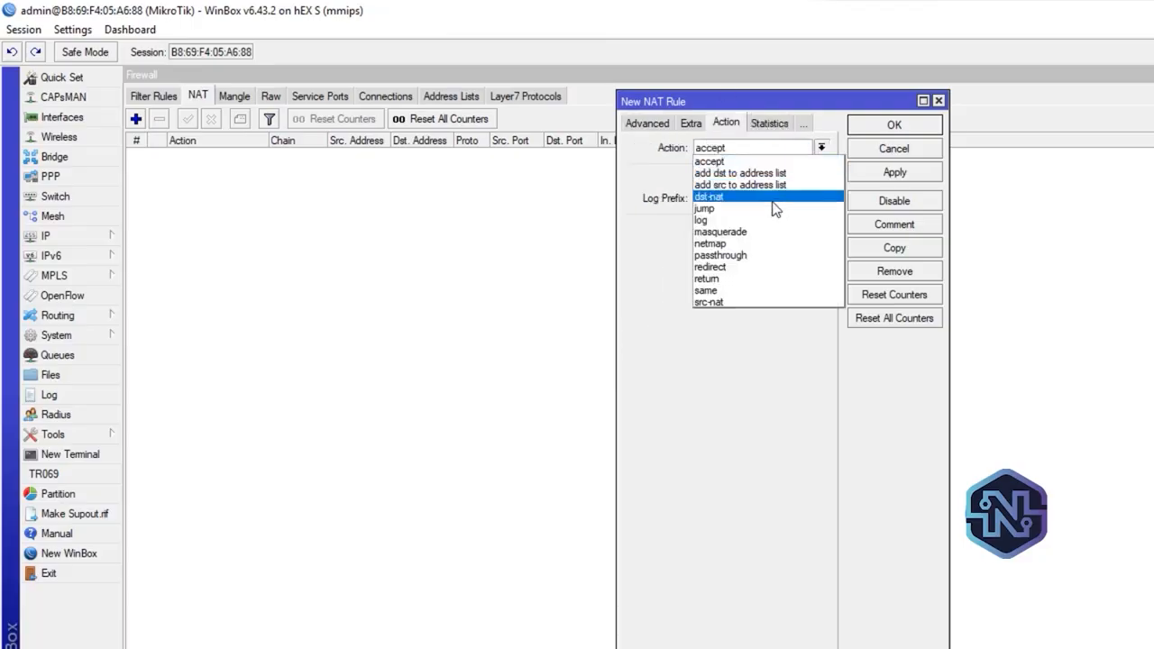
click(787, 232)
click(911, 173)
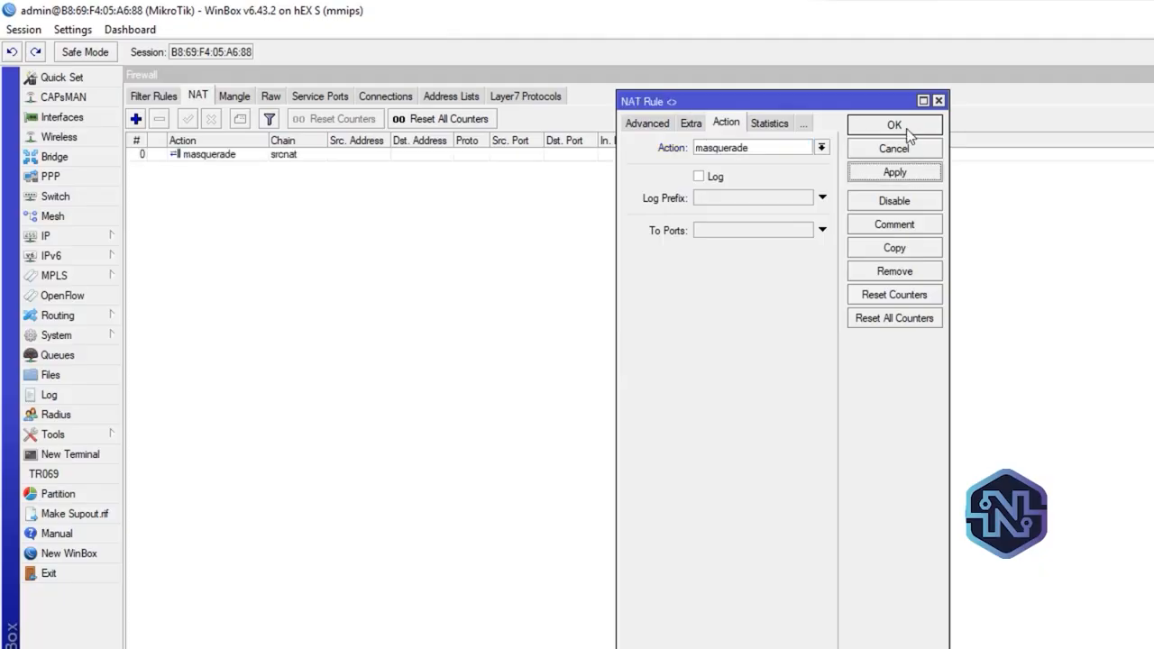
click(910, 134)
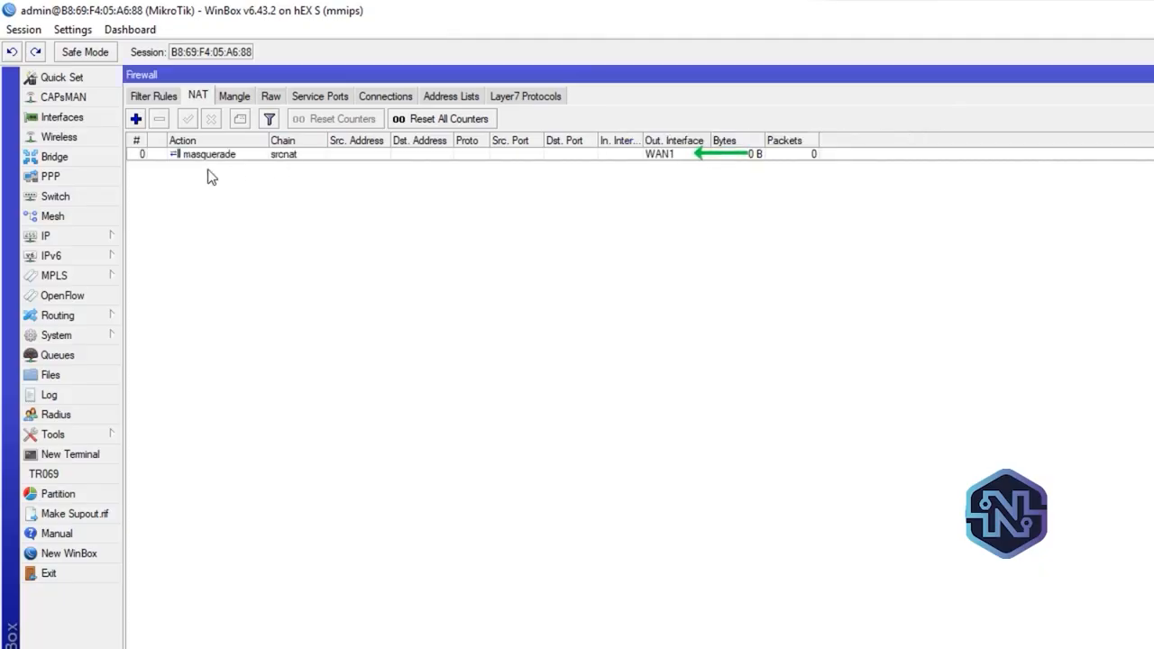
Add a second srcnat rule that masquerades traffic leaving through the WAN2 interface
click(137, 119)
click(631, 128)
click(629, 128)
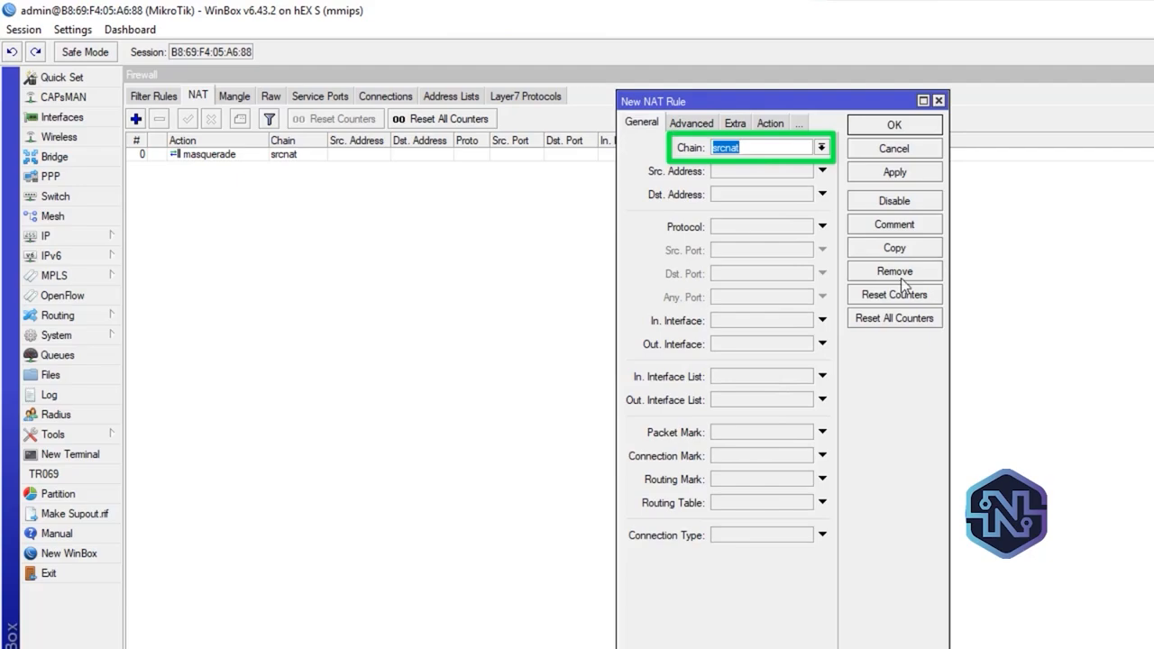
click(804, 344)
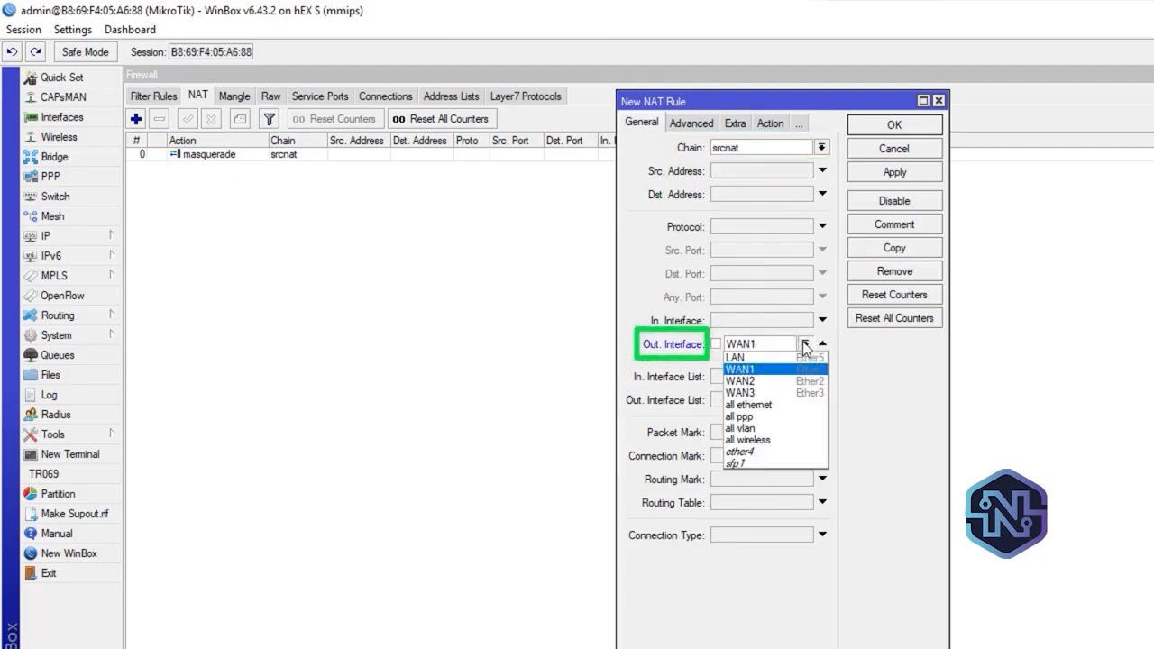
click(773, 378)
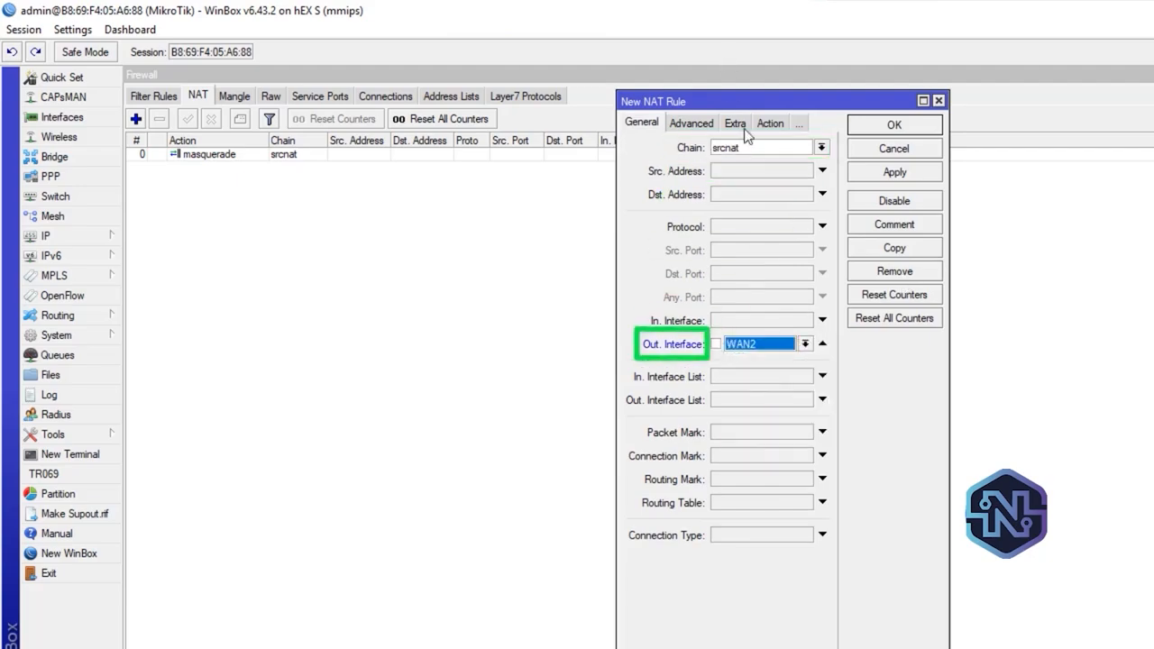
click(771, 123)
click(774, 149)
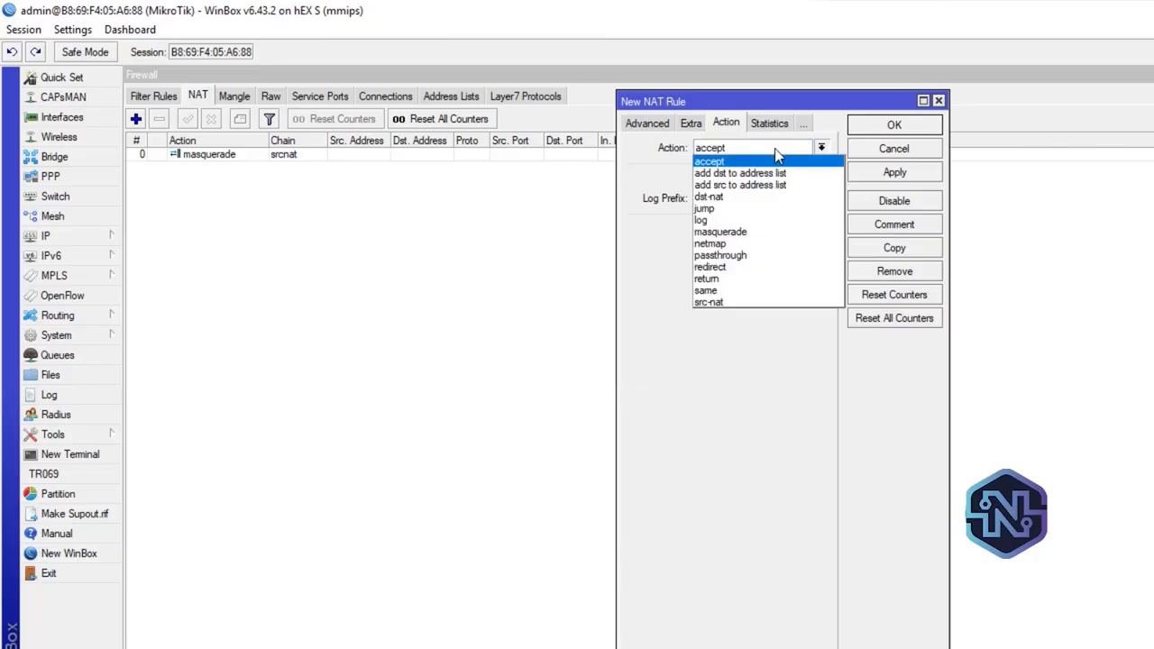
click(787, 231)
click(911, 174)
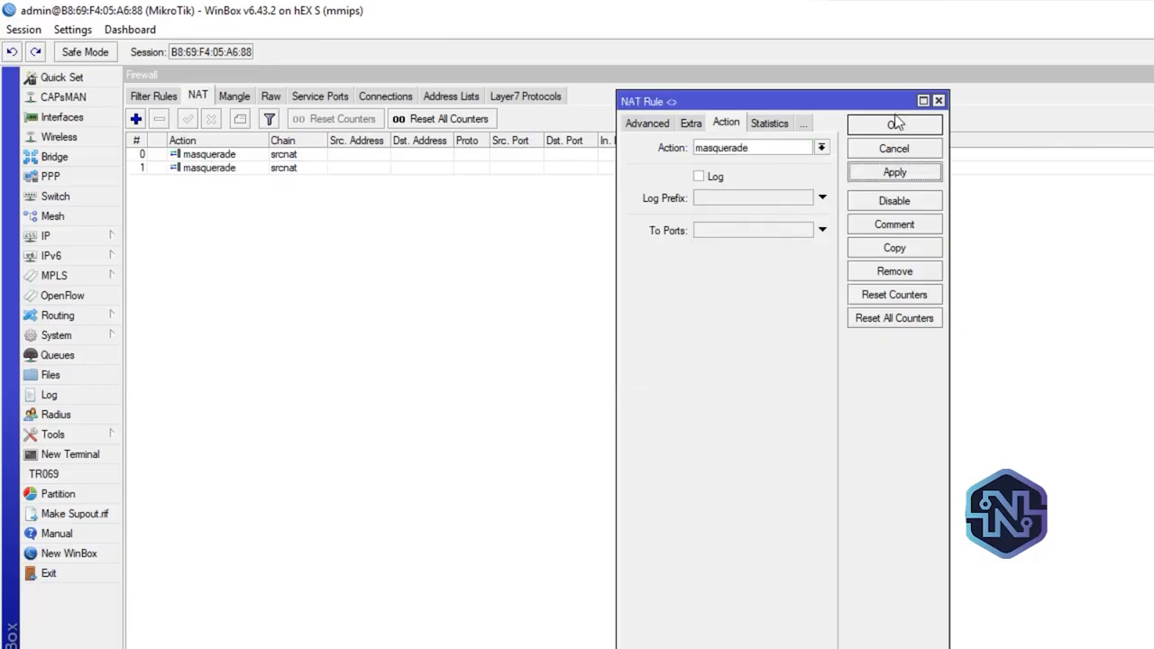
click(899, 127)
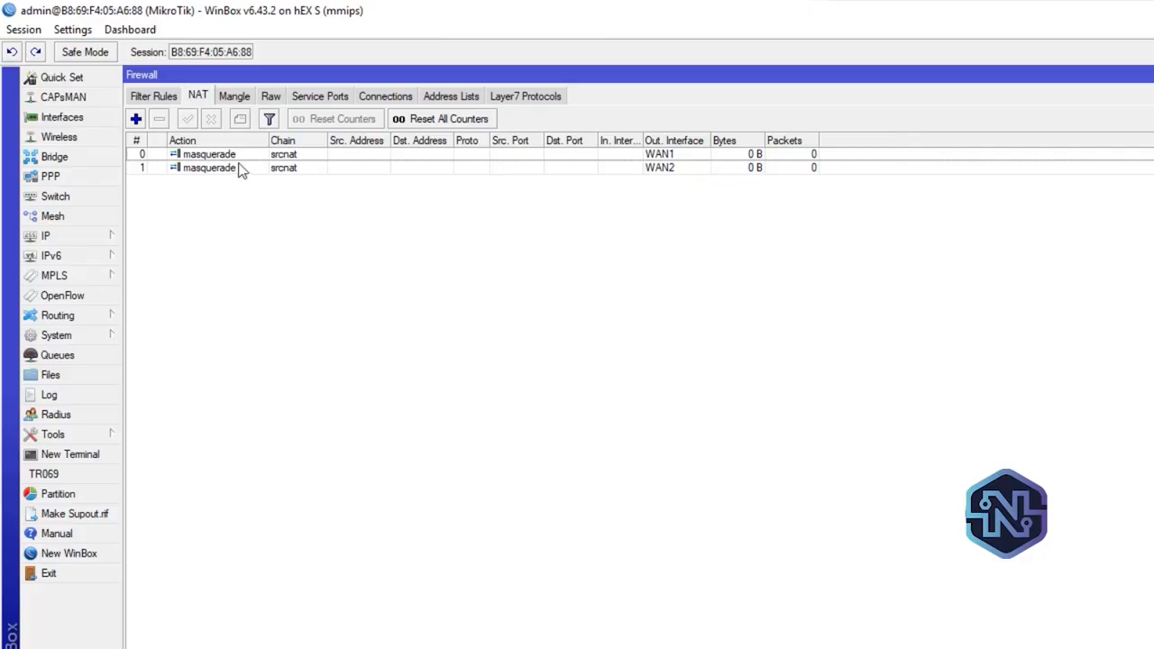
Add a third srcnat rule with out interface WAN3 and action masquerade, and close the firewall window
click(137, 118)
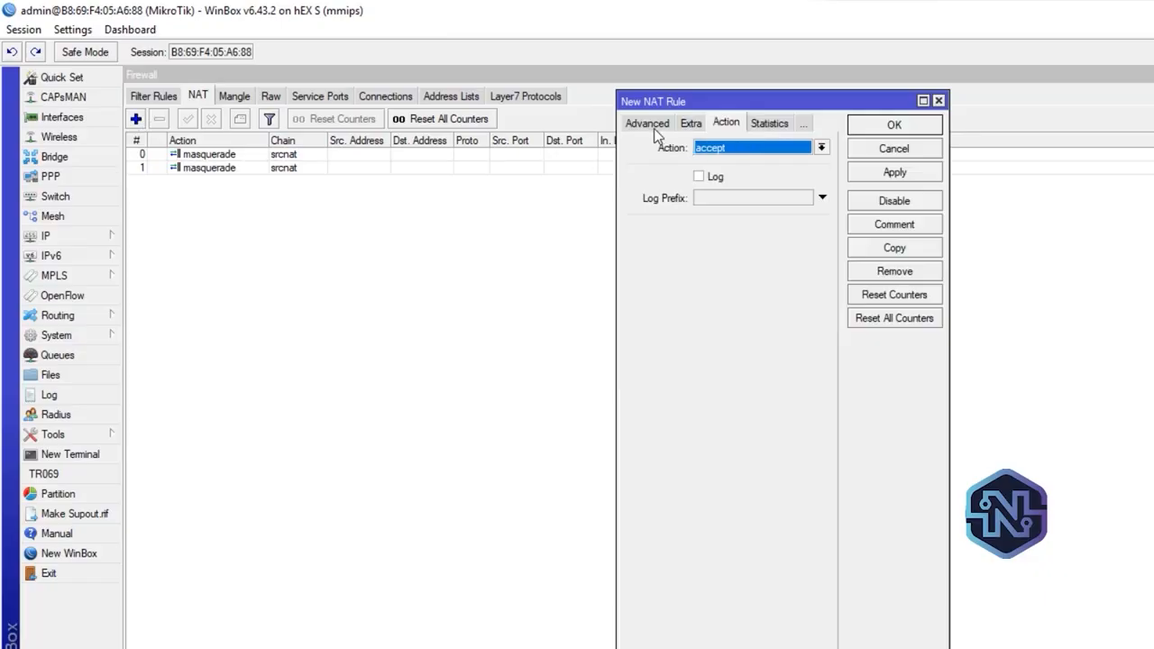
click(650, 127)
click(650, 128)
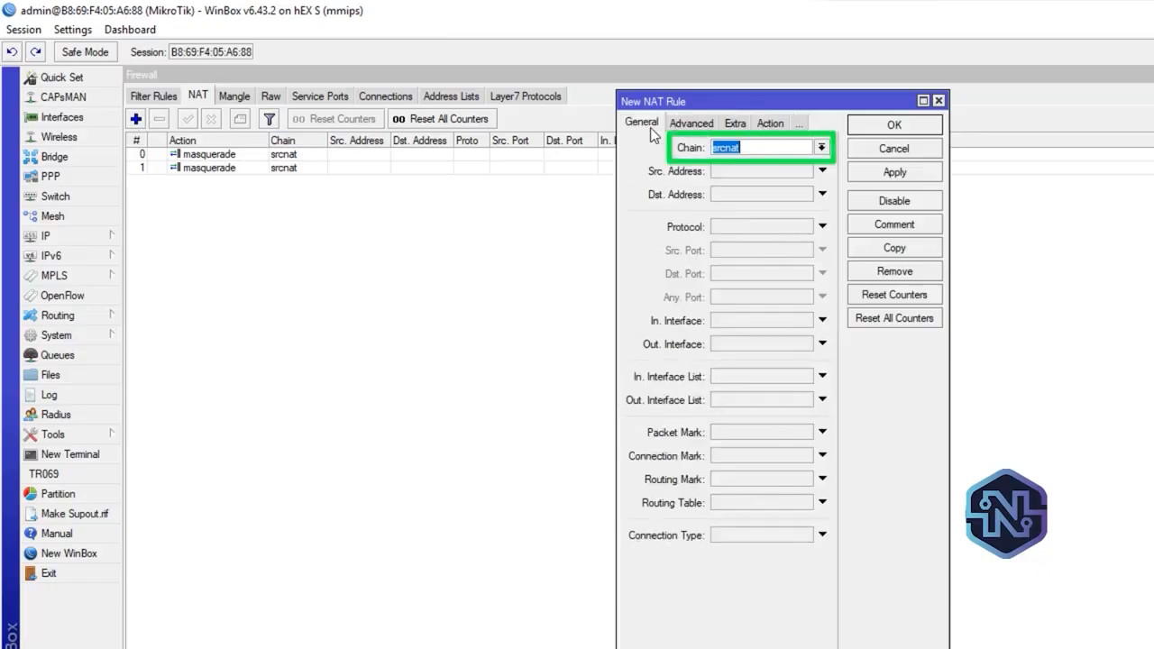
click(757, 347)
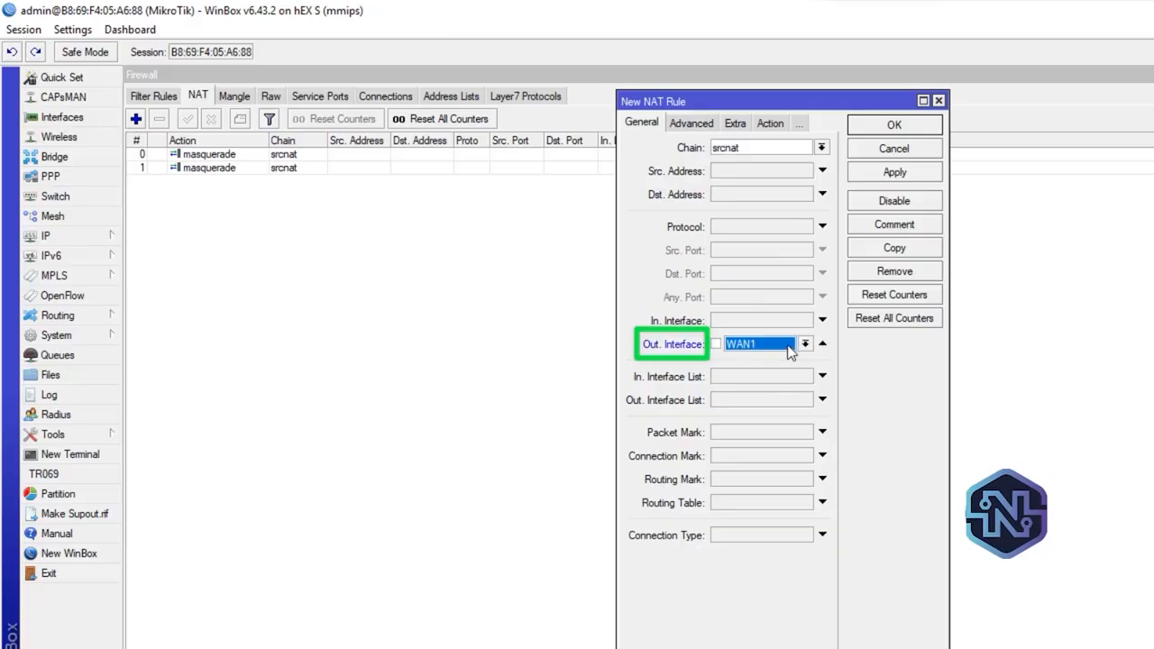
click(805, 344)
click(775, 393)
click(769, 124)
click(761, 150)
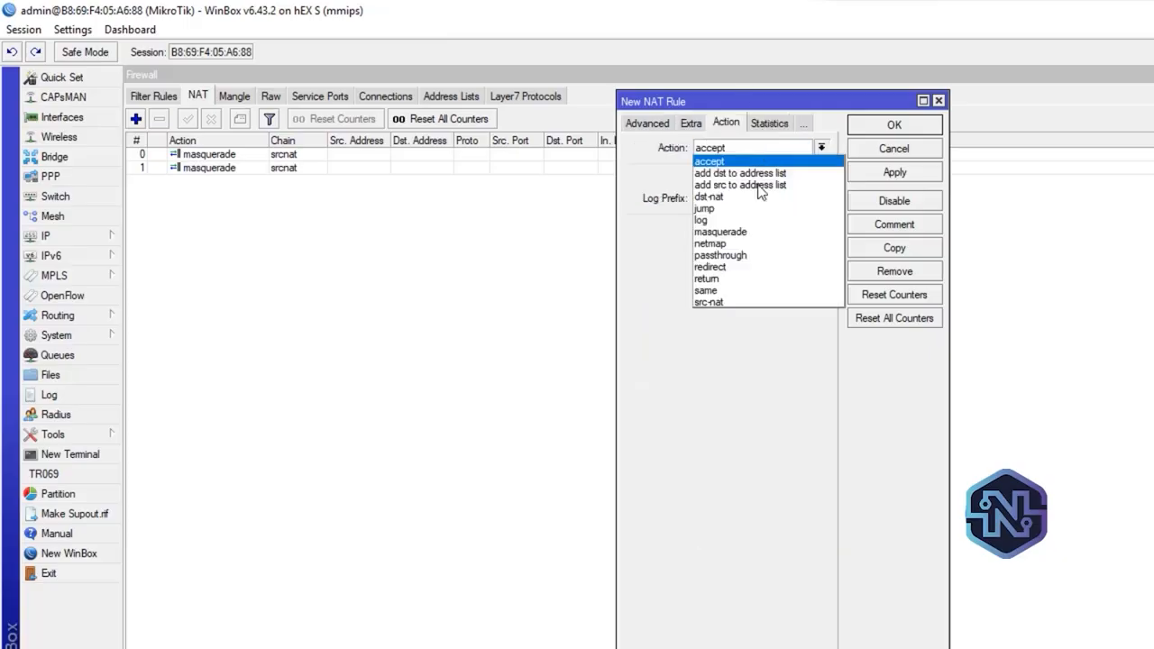
click(757, 232)
click(909, 172)
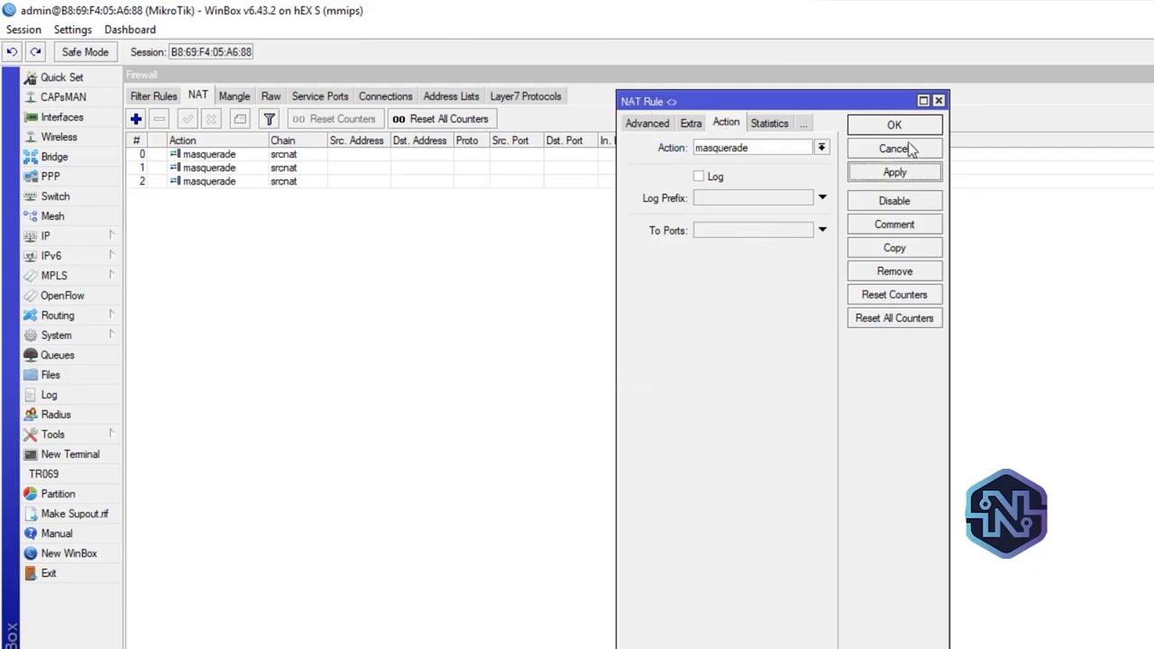
click(895, 125)
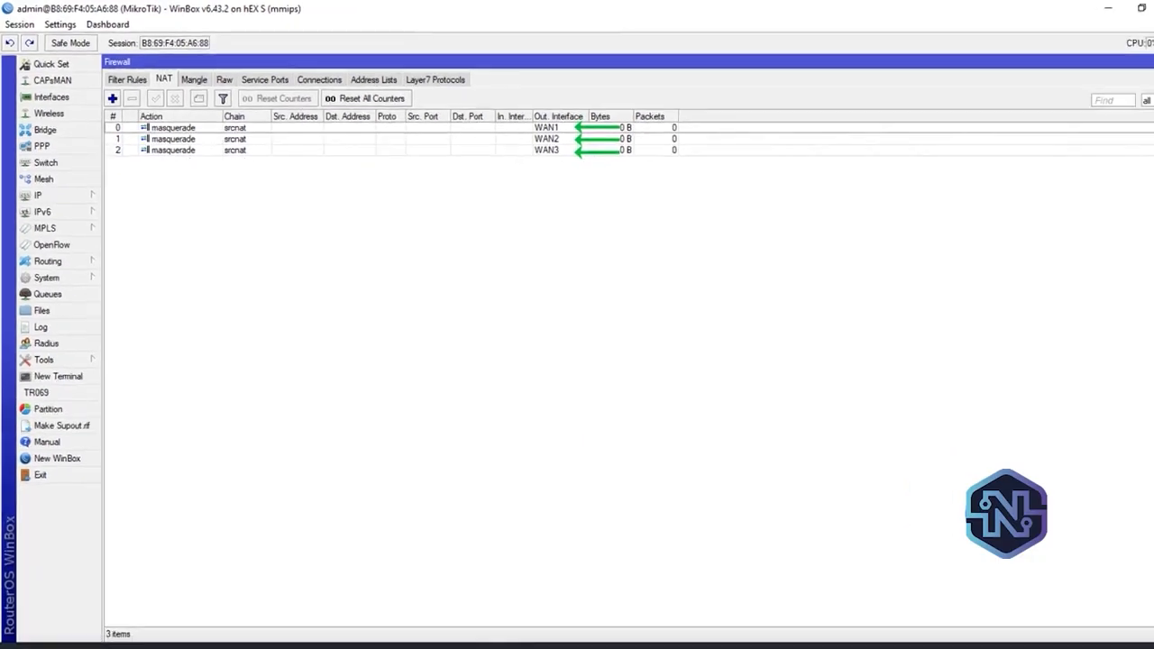
click(1147, 58)
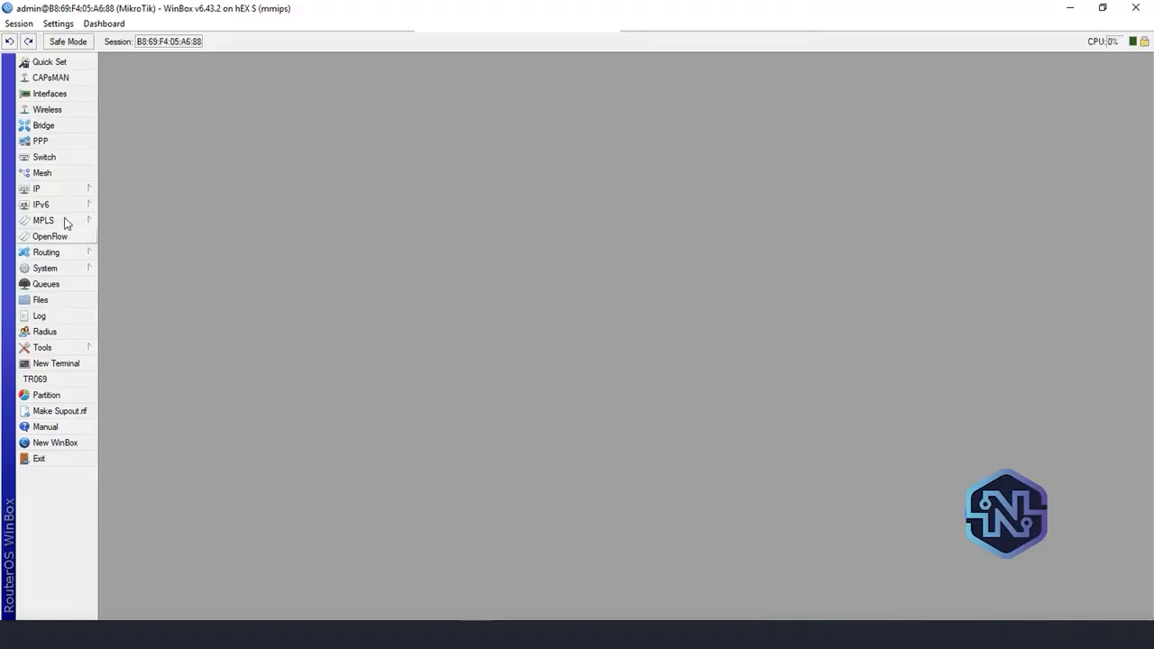
Add a default route to 0.0.0.0/0 through gateway 192.168.100.1 with ping gateway checking and distance 1
click(56, 190)
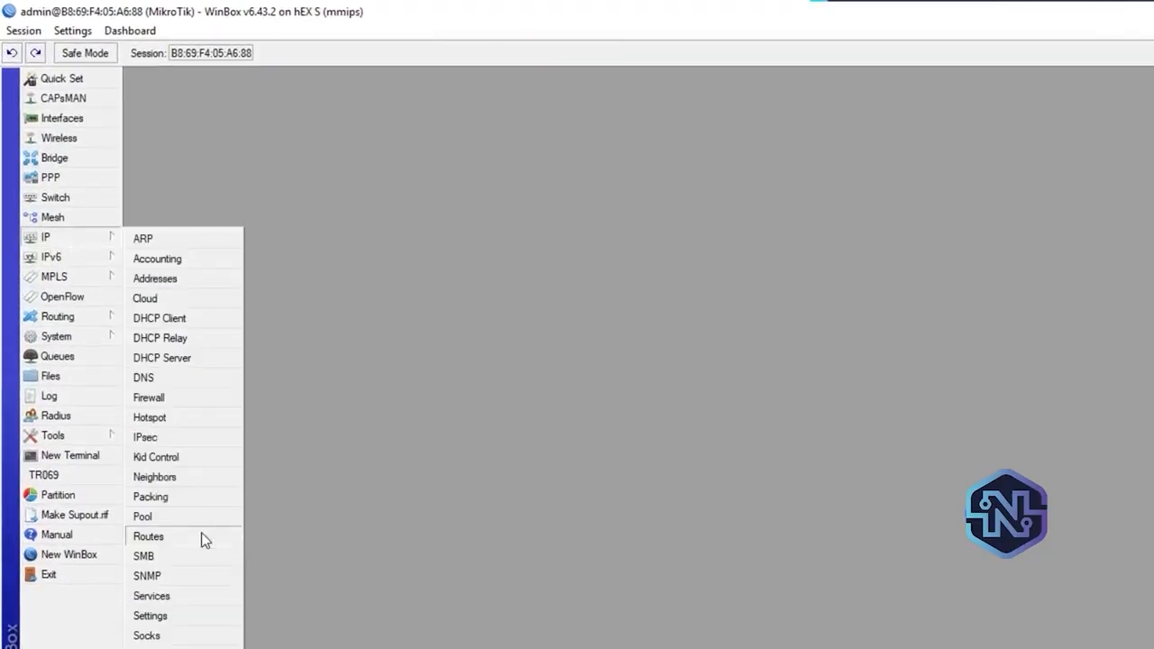
click(149, 536)
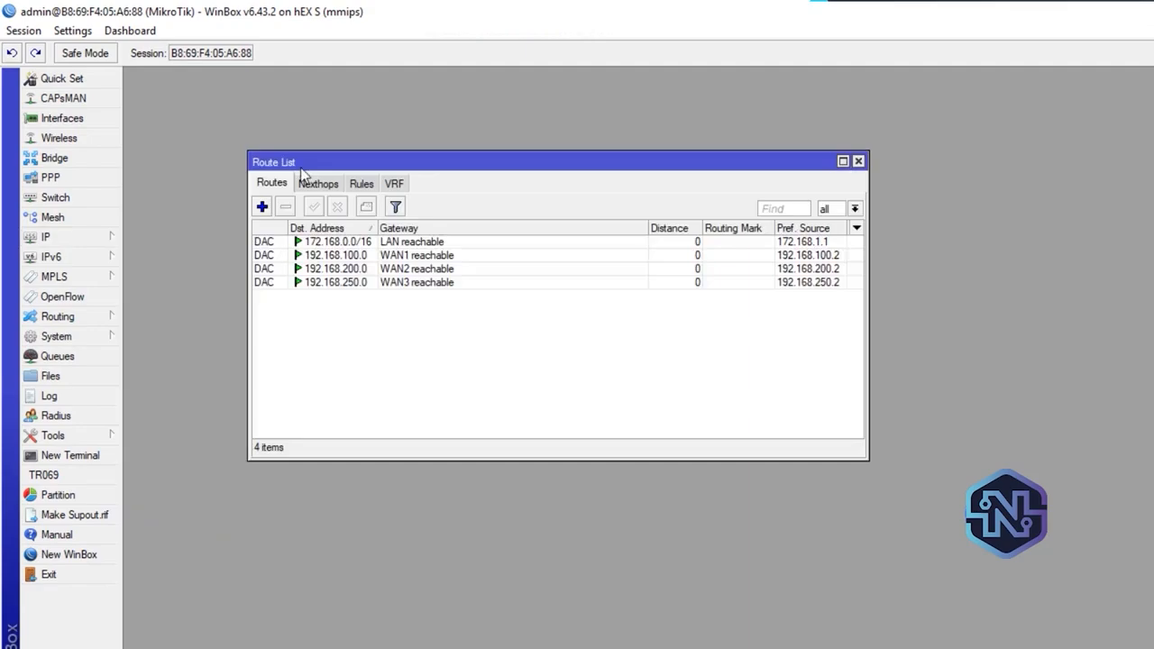
click(262, 207)
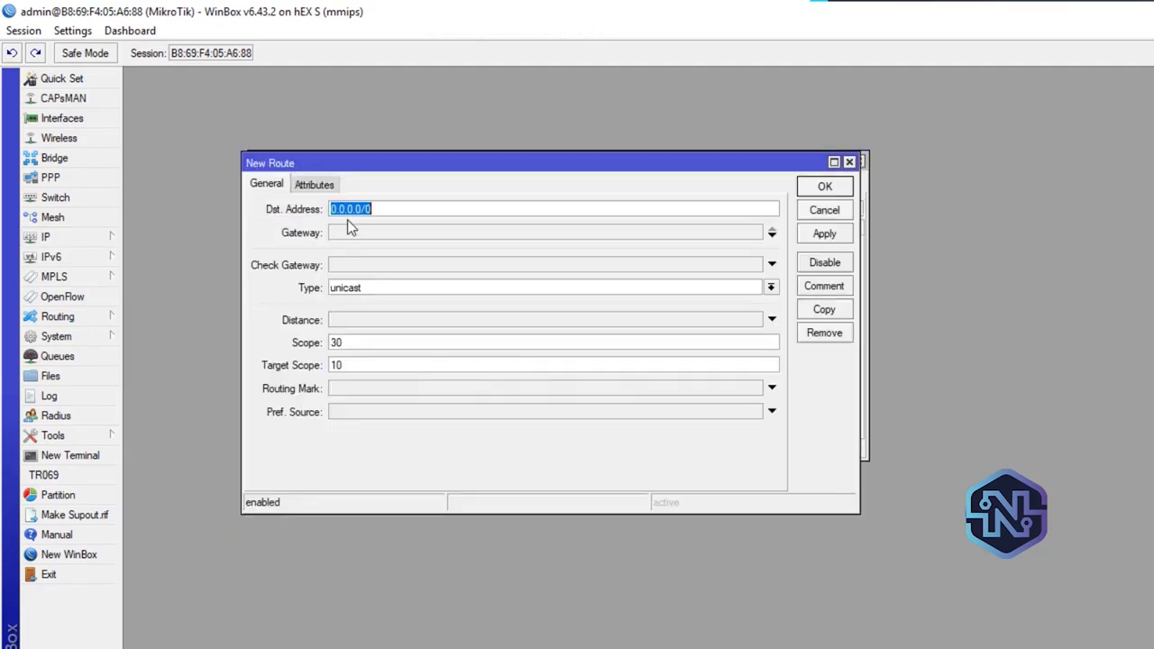
click(347, 233)
text(192)
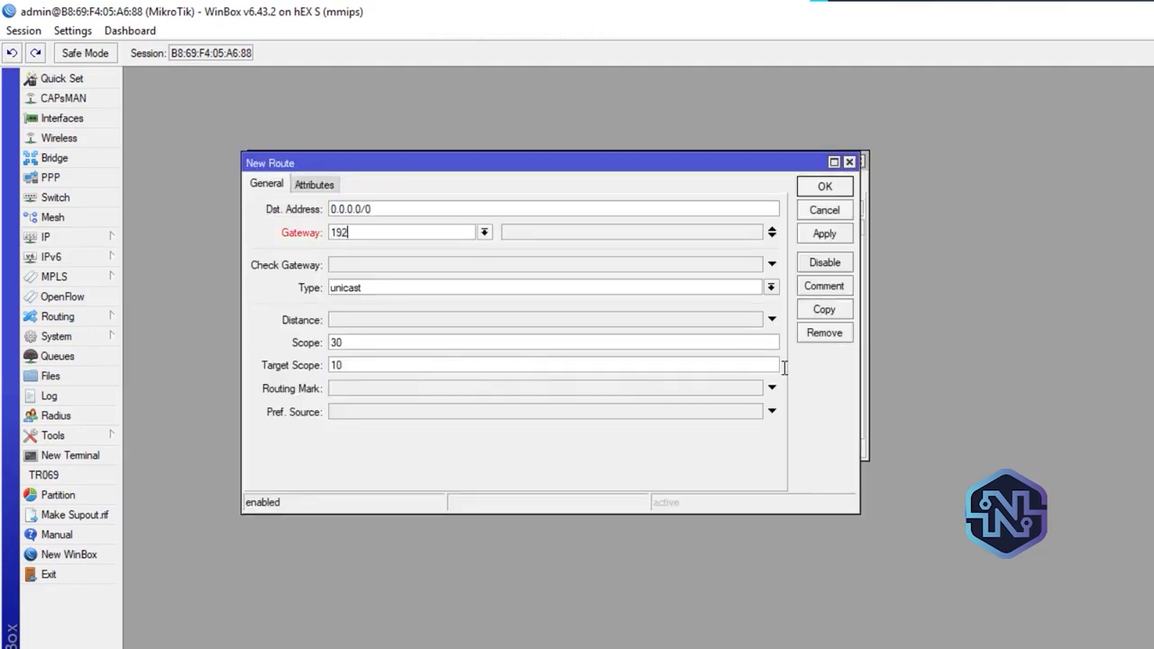
text(.168.100.1)
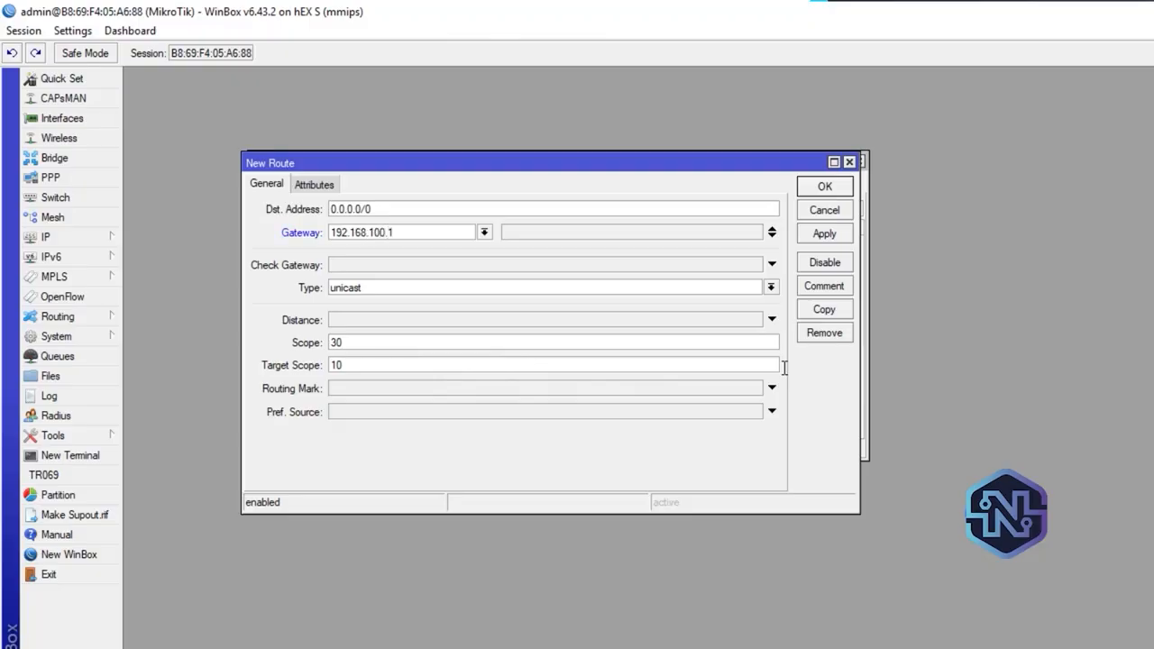
click(405, 263)
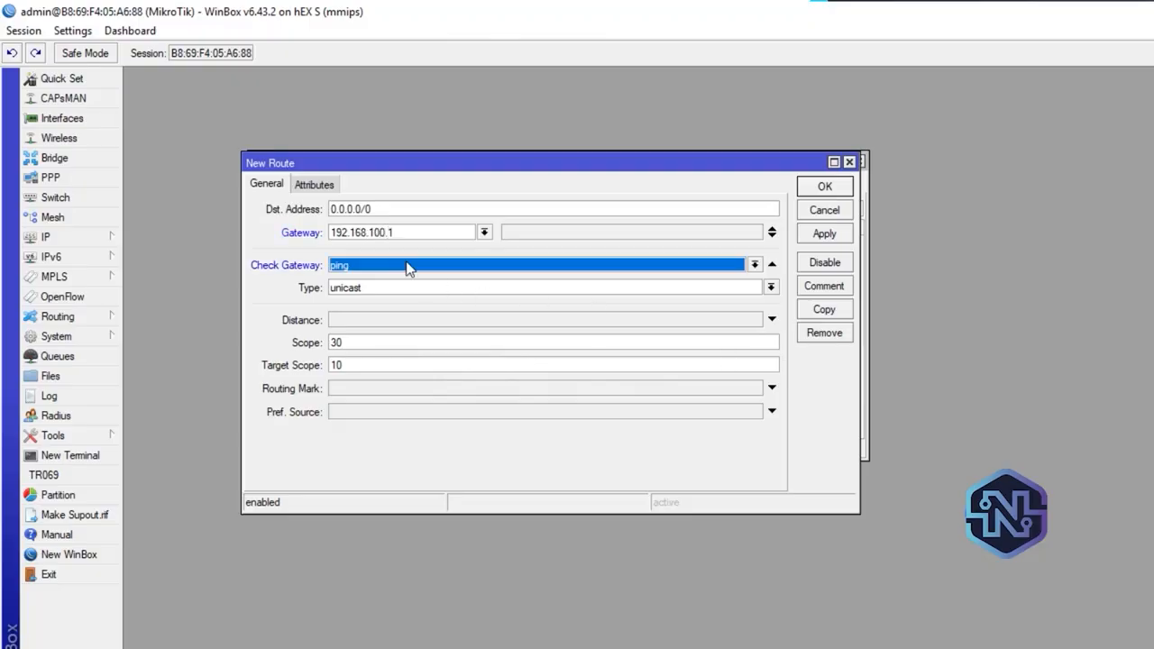
click(410, 321)
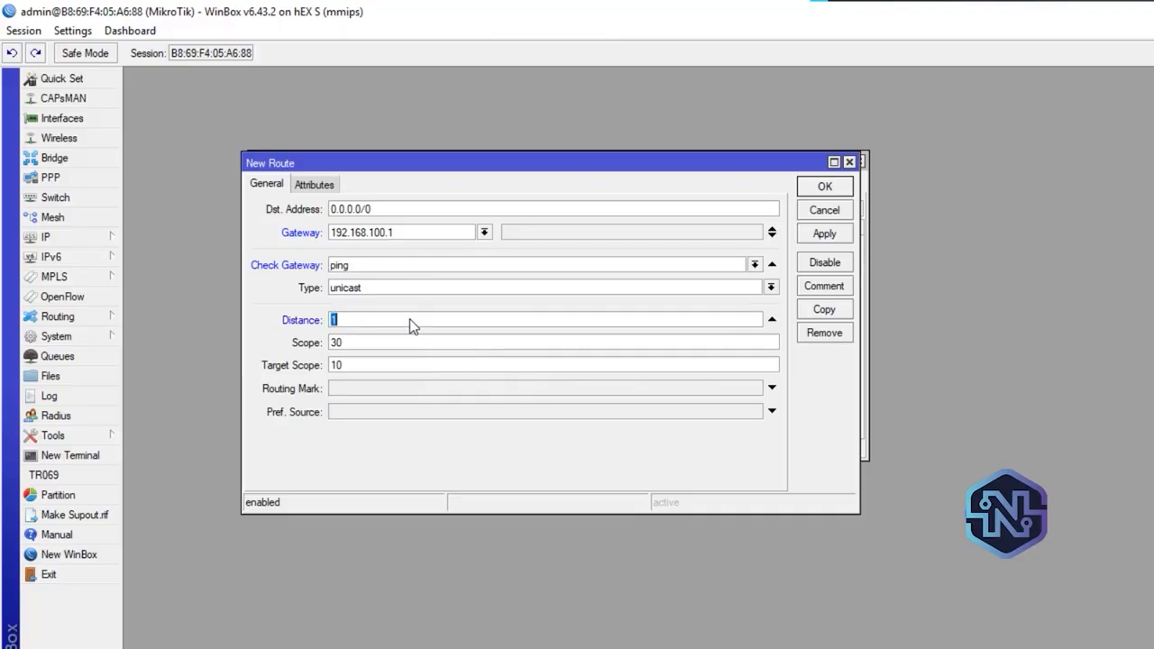
click(839, 235)
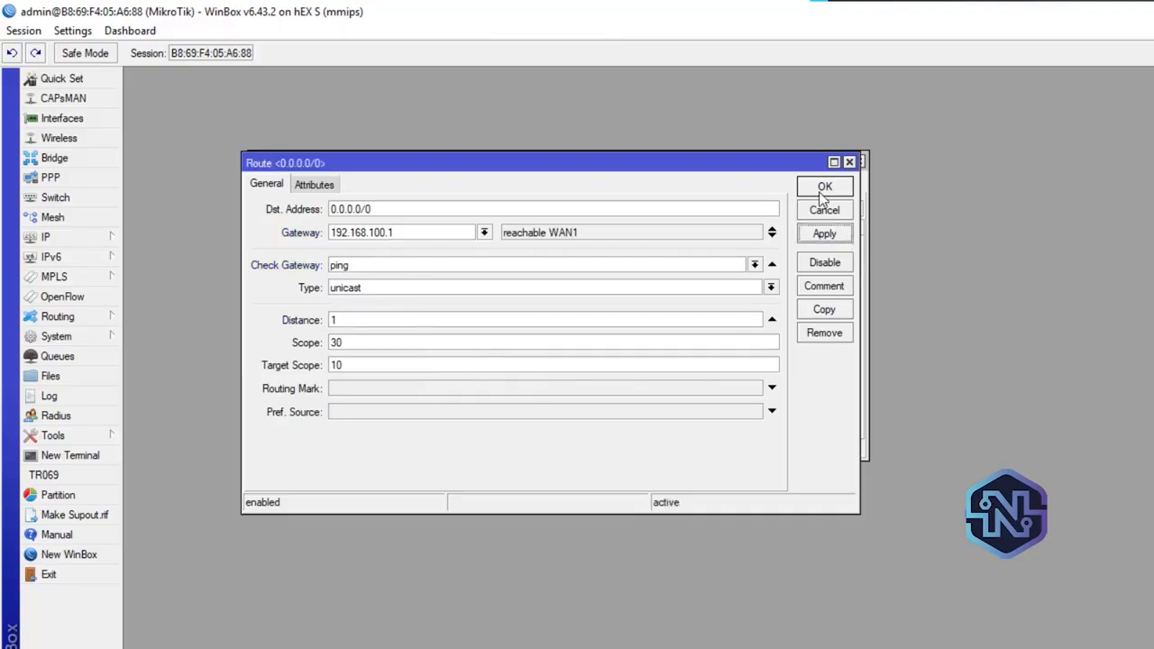
click(823, 187)
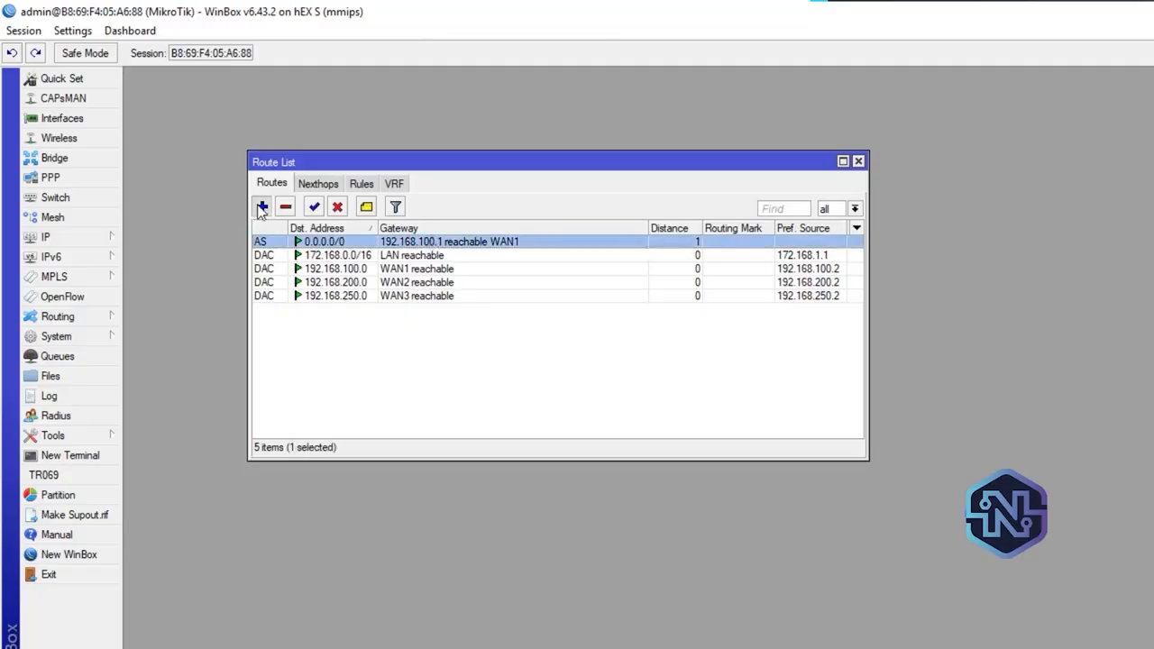
Add a second 0.0.0.0/0 route through gateway 192.168.200.1 with gateway check by ping and distance 2
click(261, 208)
click(386, 232)
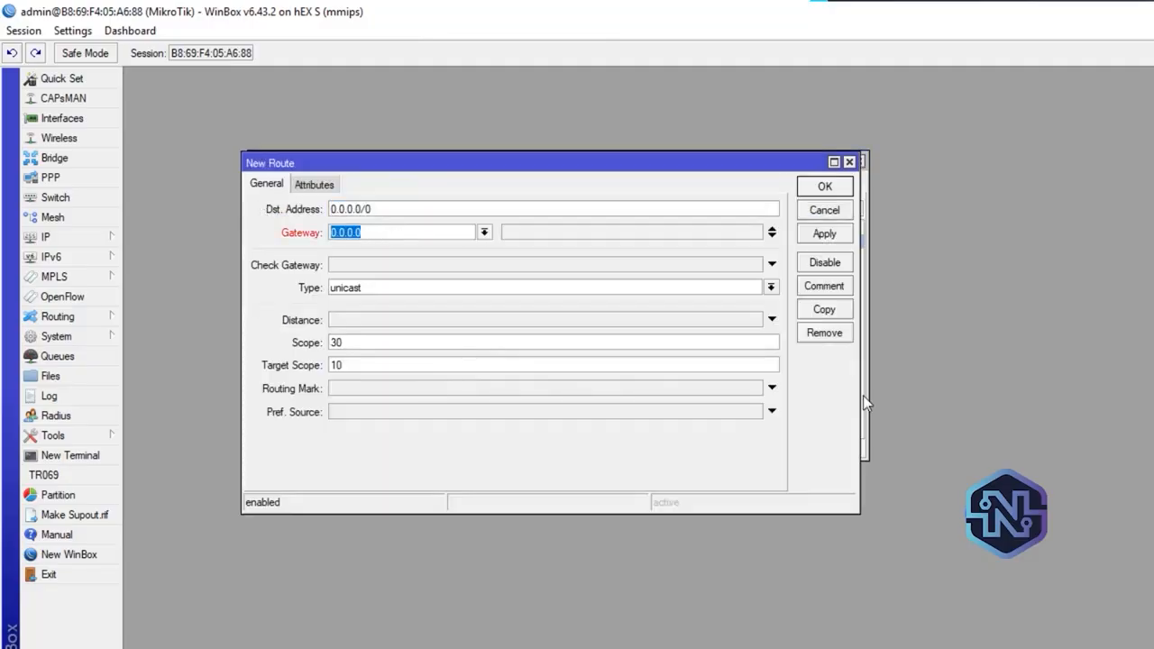
text(192.168)
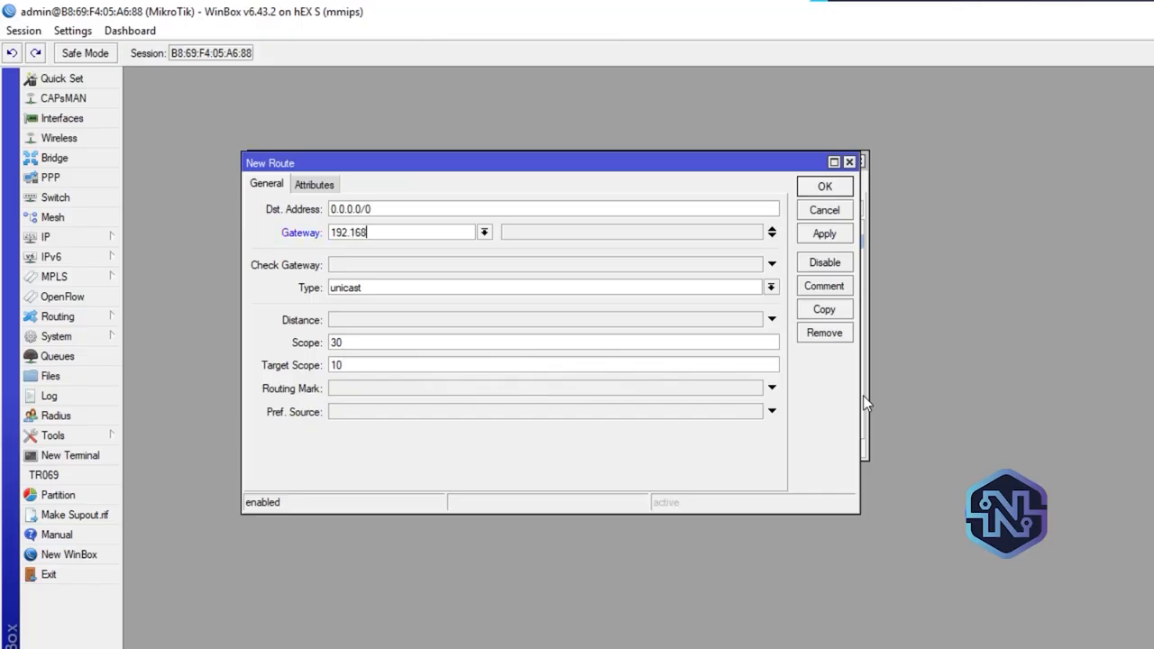
text(.200.1)
click(357, 265)
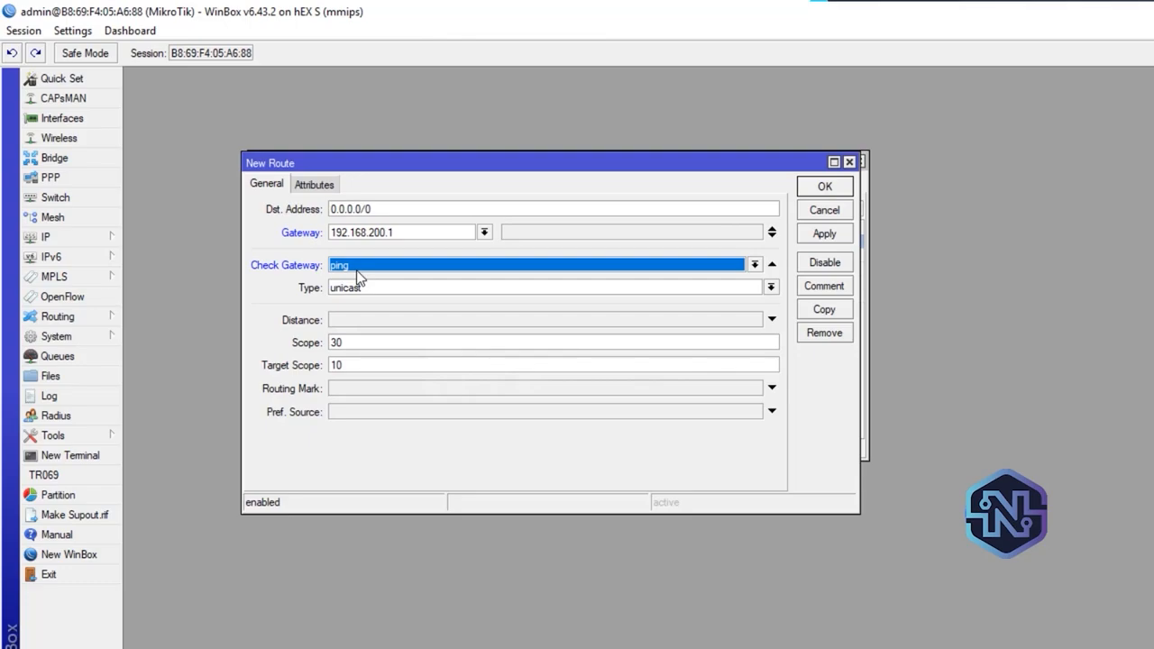
click(381, 322)
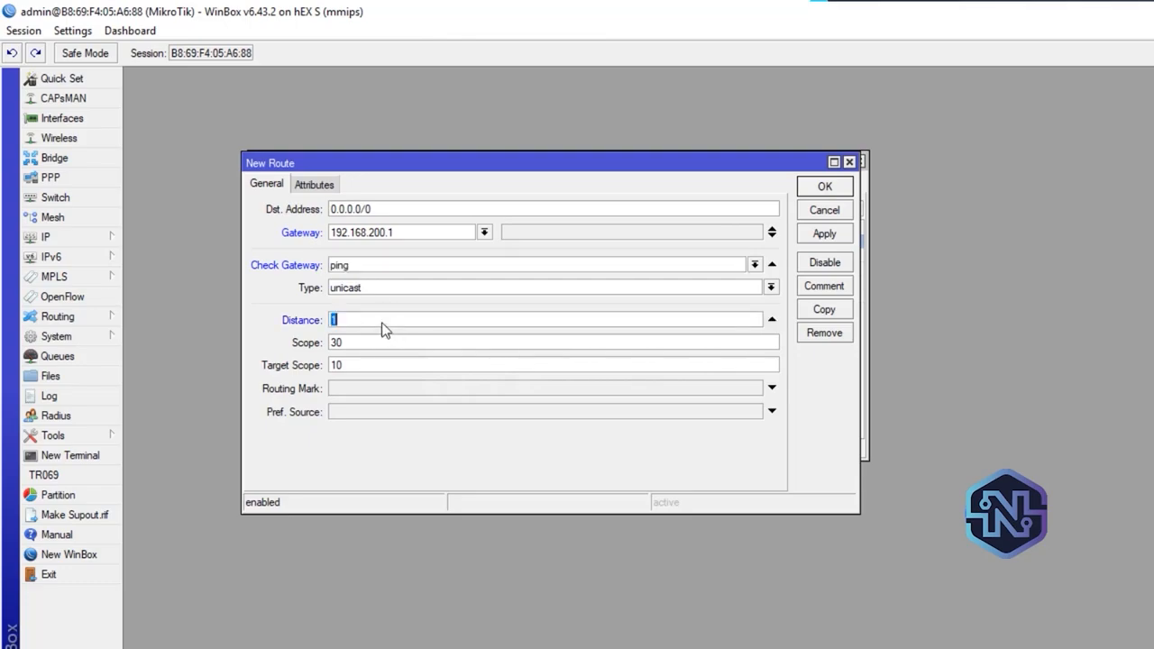
text(2)
click(829, 237)
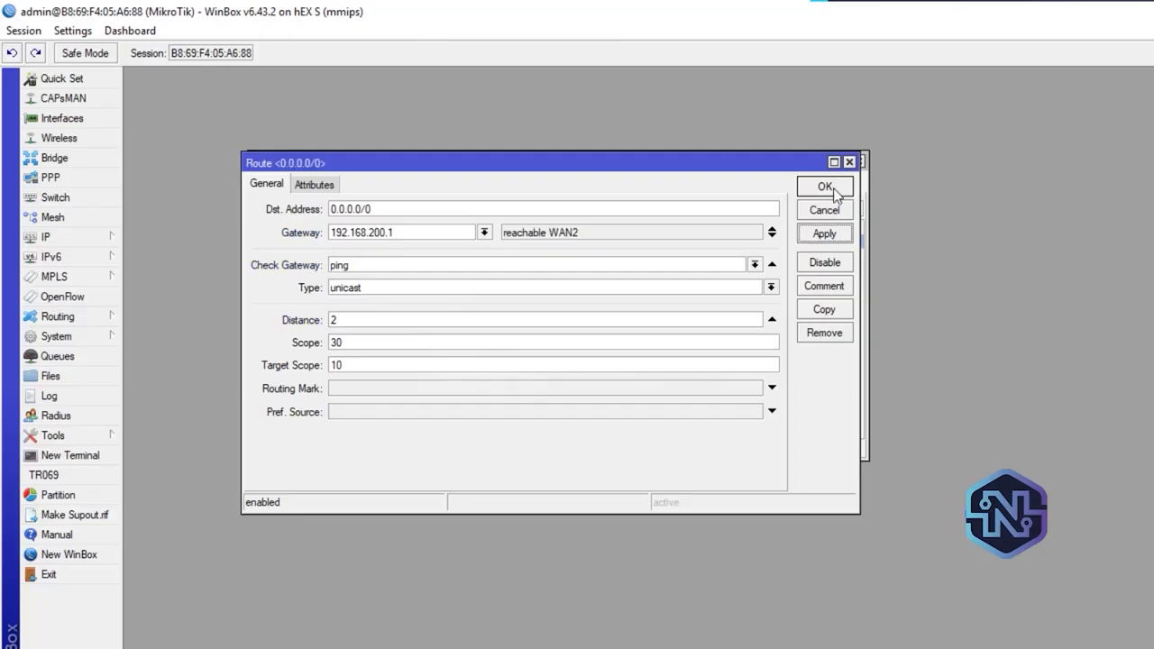
click(827, 188)
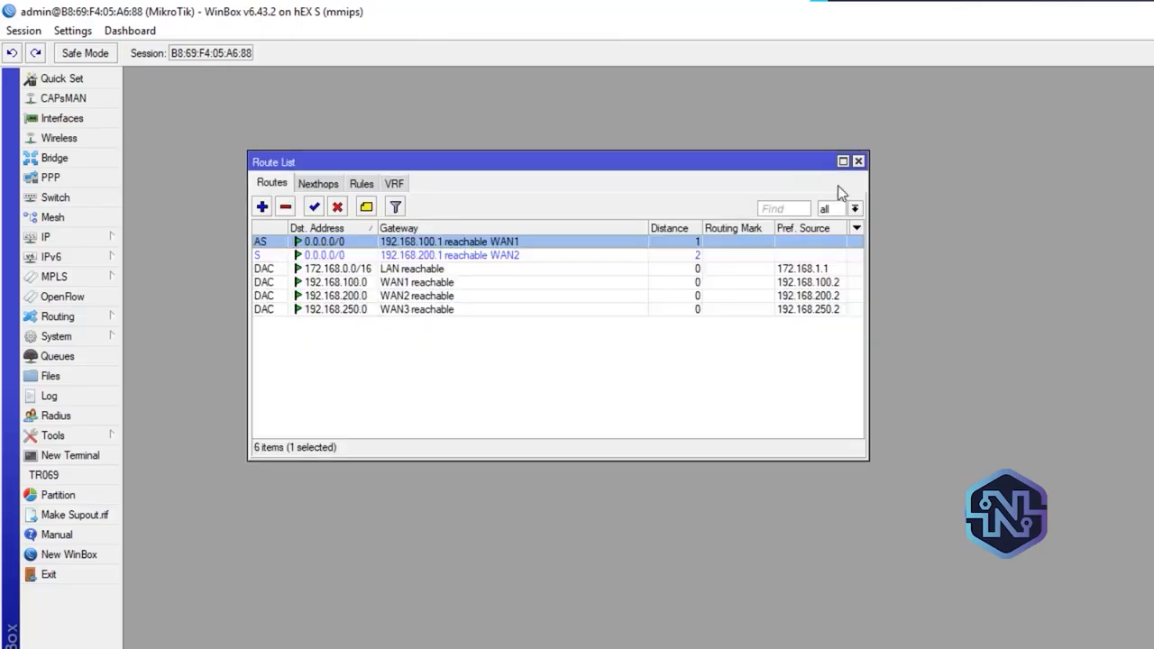
Add a third 0.0.0.0/0 route via gateway 192.168.250.1 with check gateway ping and distance 3, and close the route list
click(261, 209)
click(353, 233)
text(1)
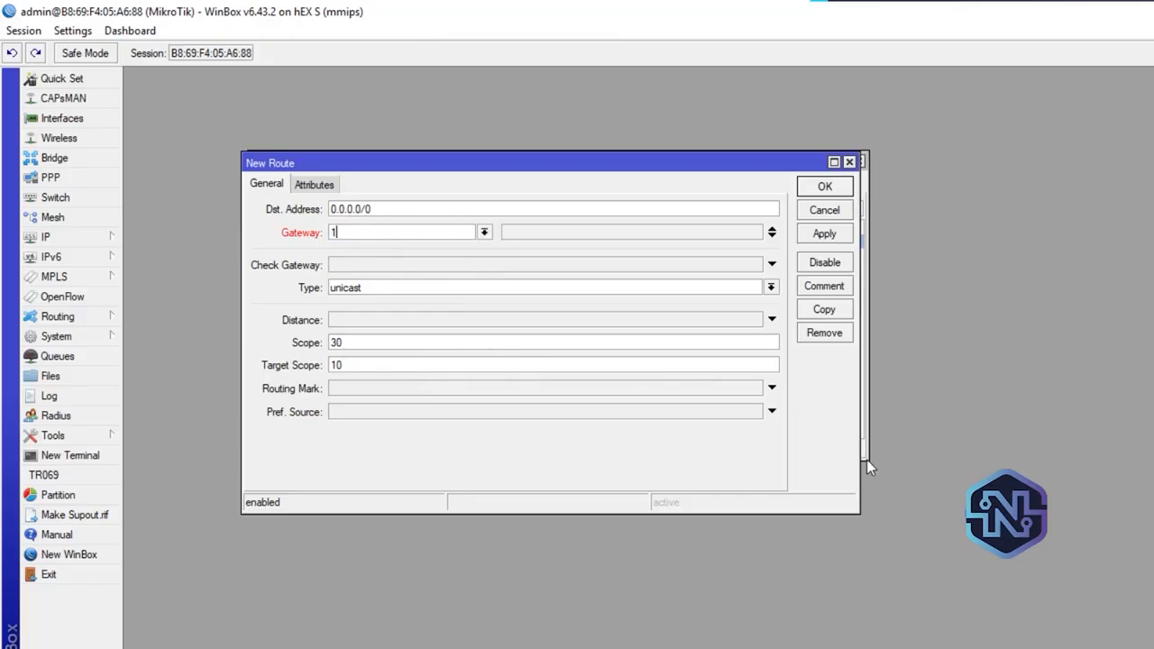
text(92.168.250.1)
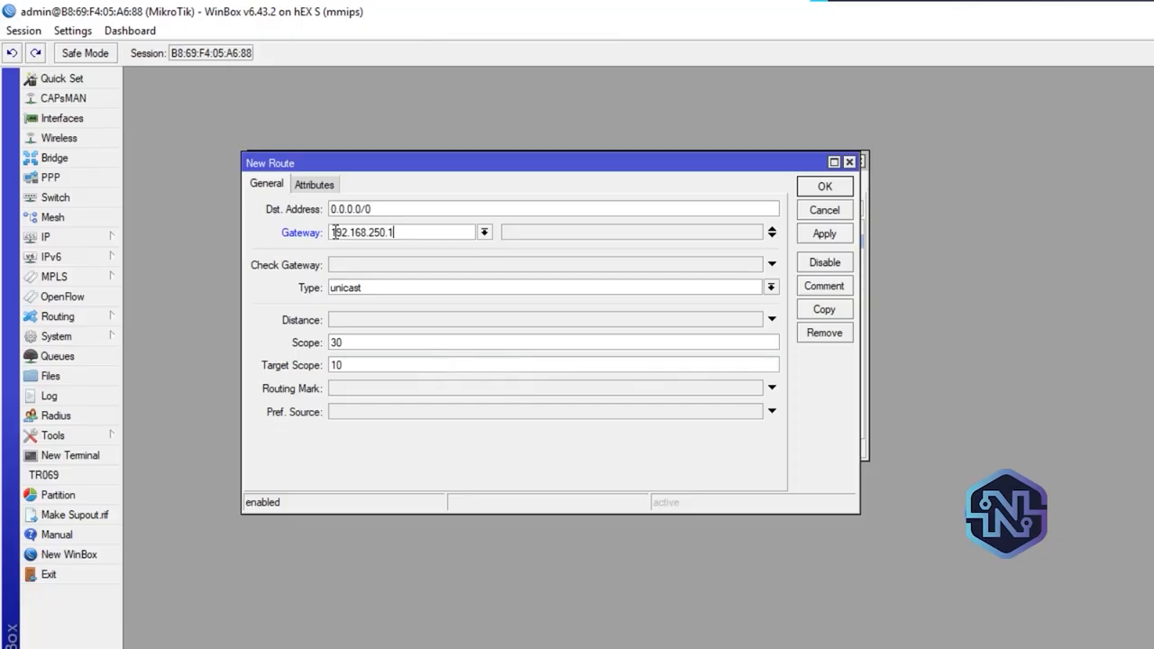
click(352, 267)
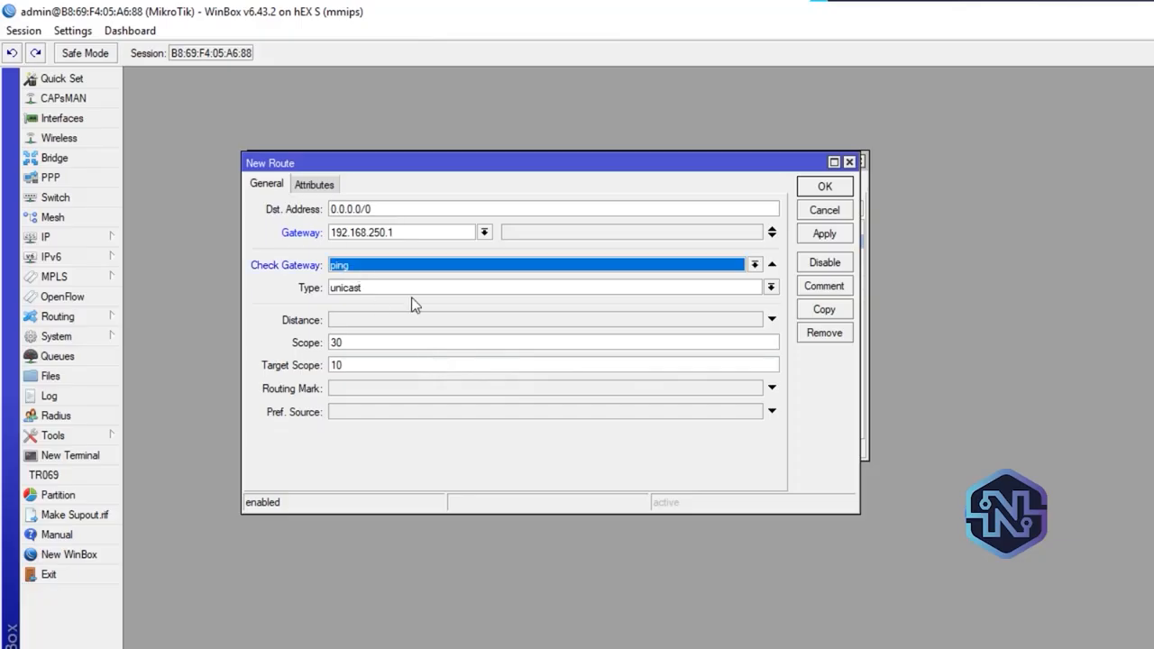
click(369, 321)
text(3)
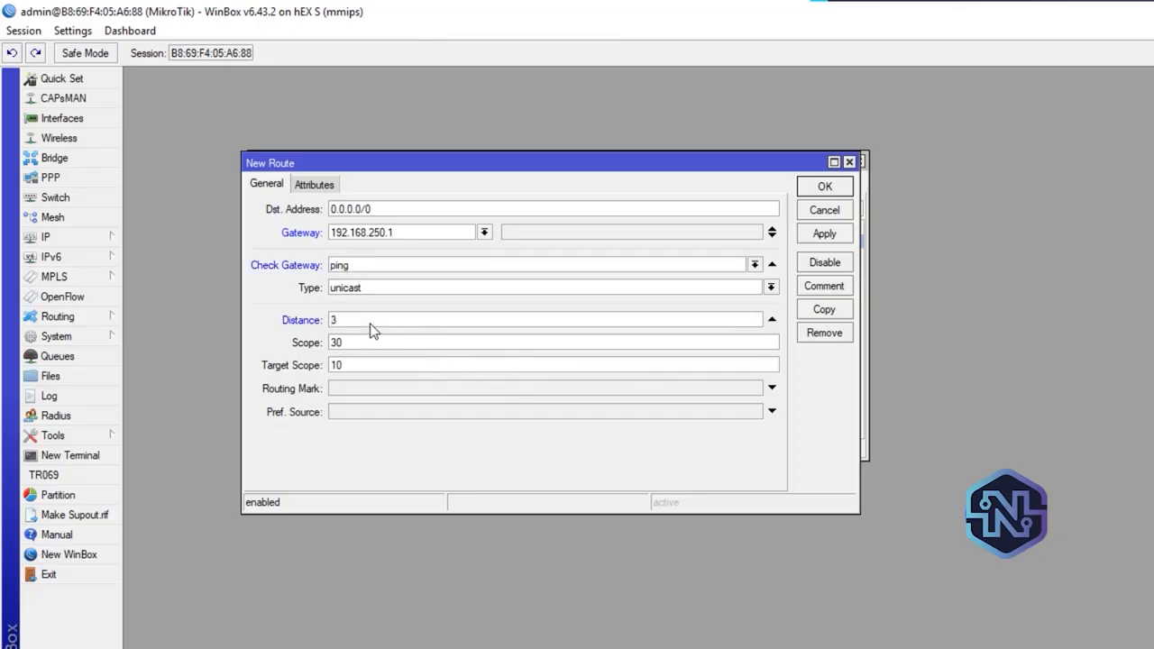
click(836, 233)
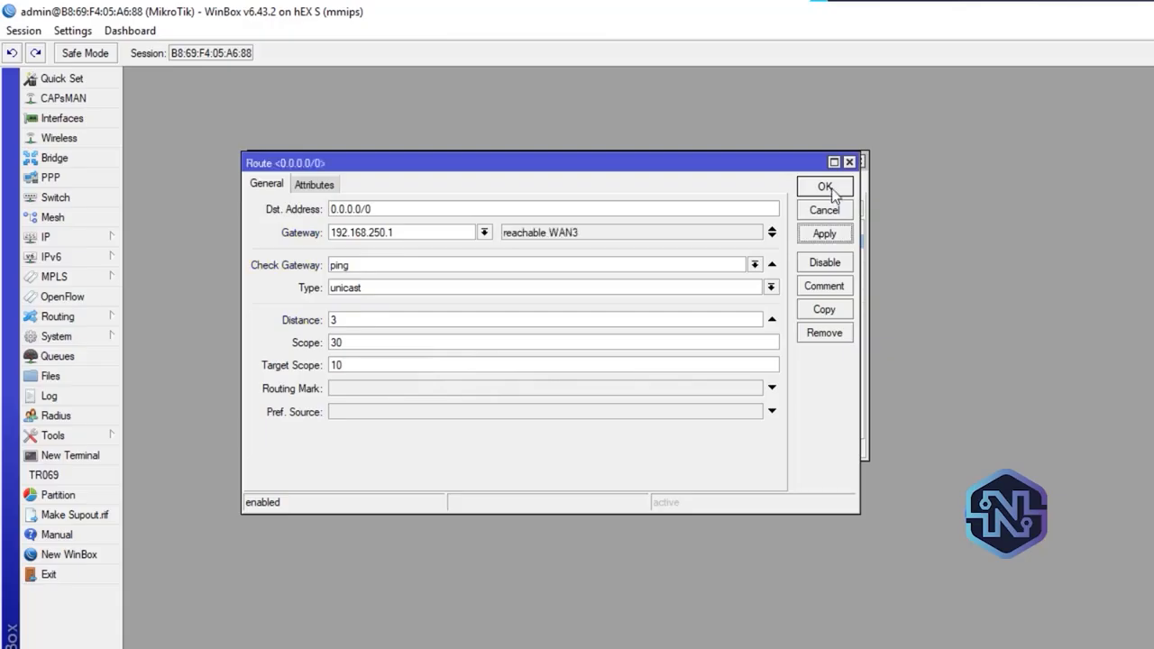
click(825, 187)
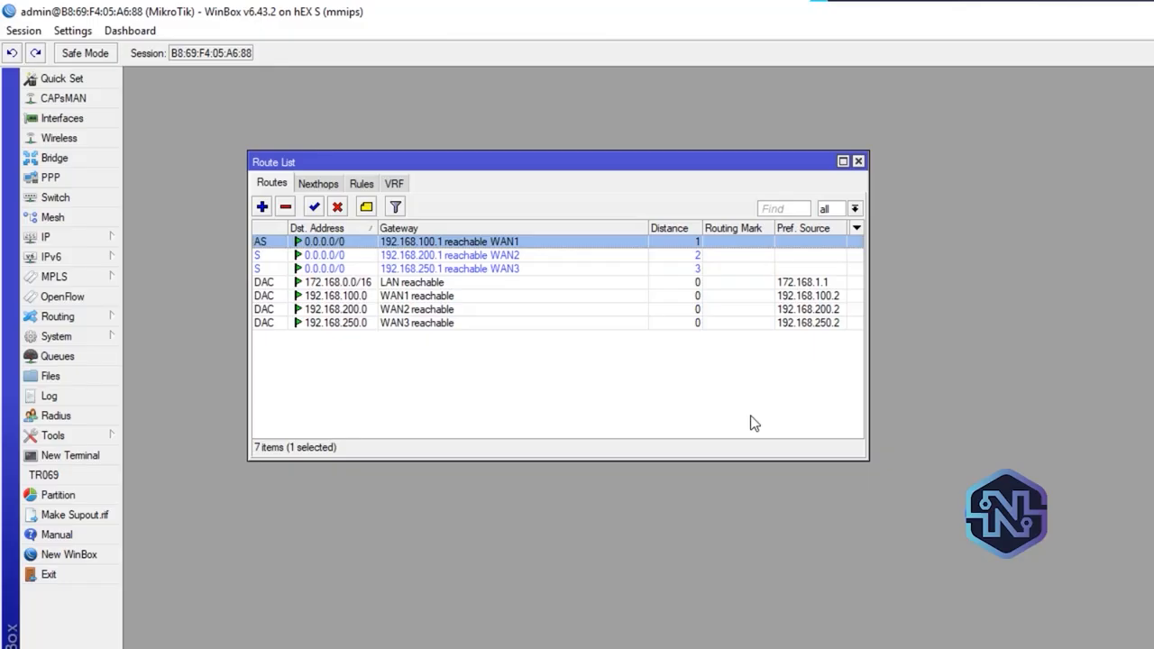
click(857, 161)
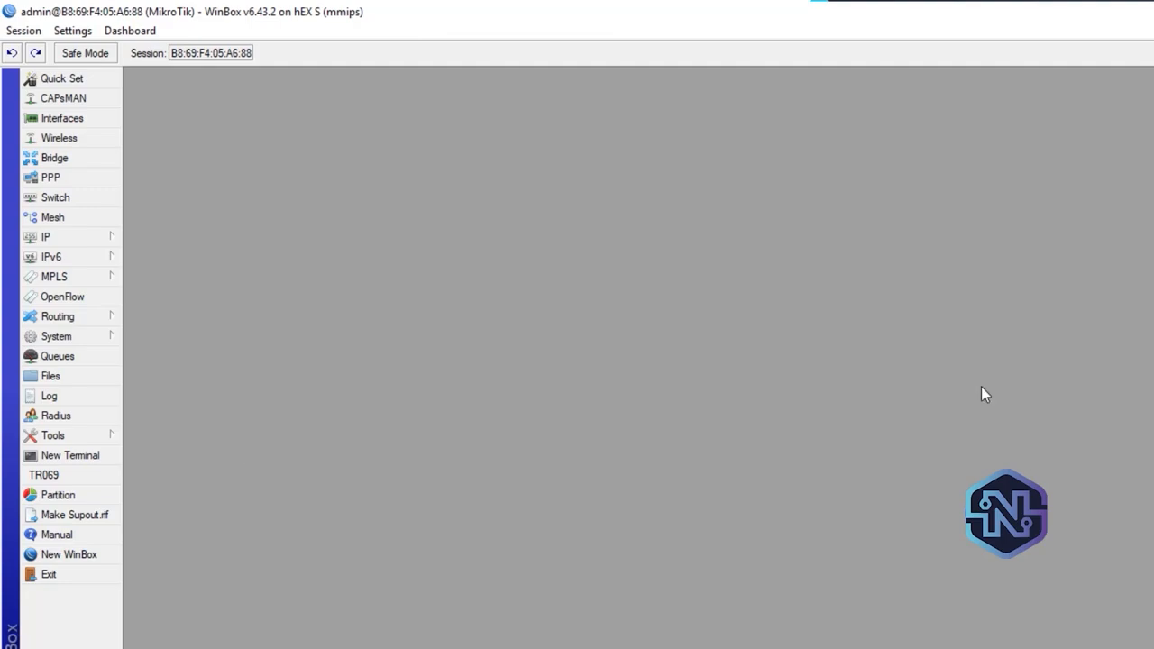
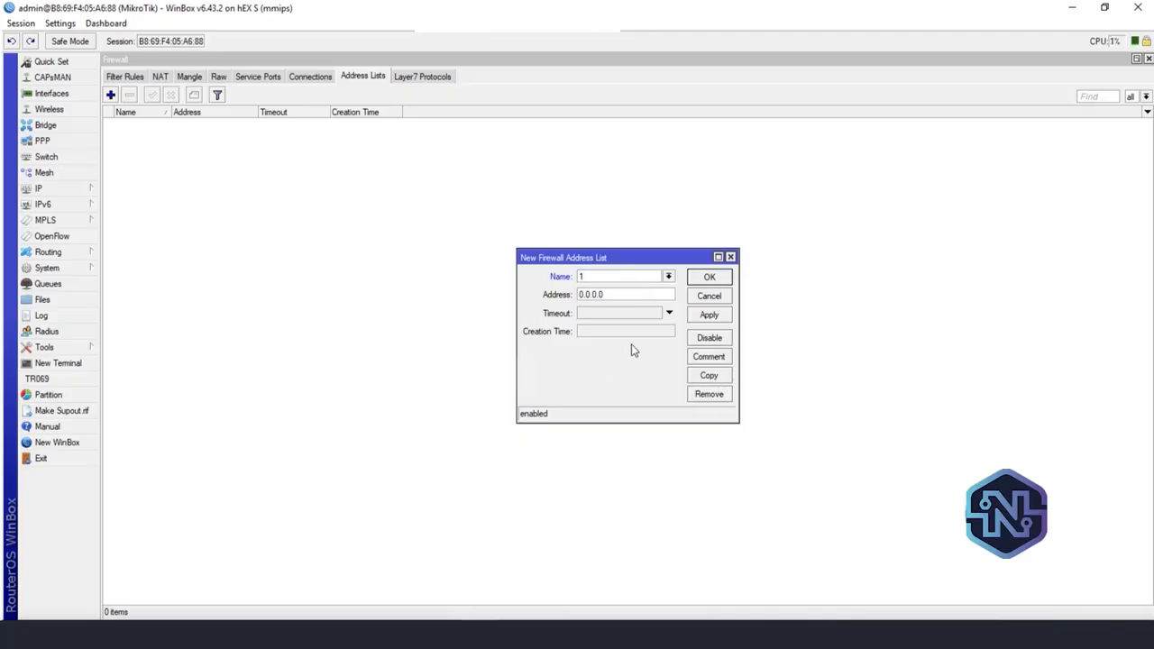
Save the new firewall address list entry named 1 with address 0.0.0.0
key(Tab)
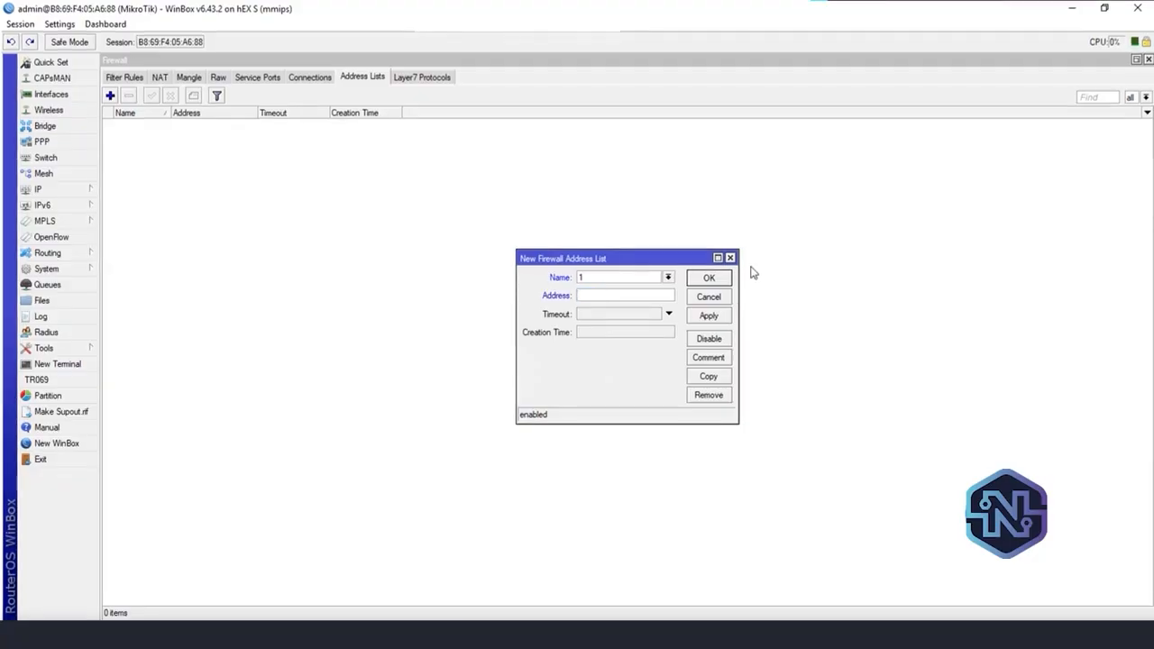
click(709, 315)
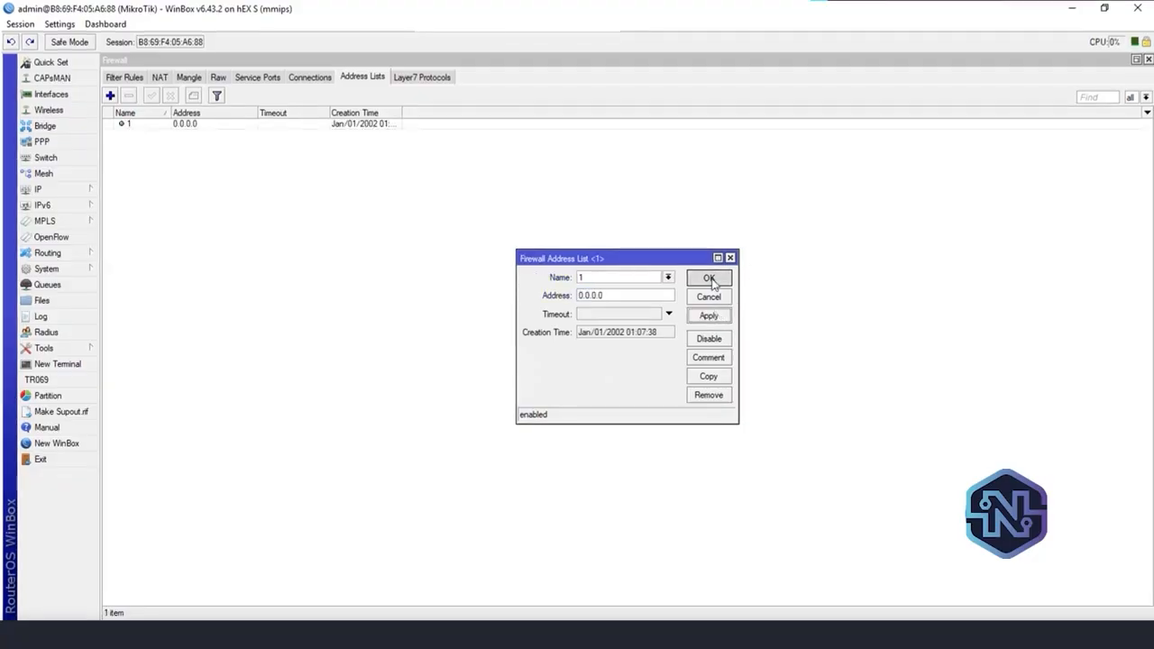
click(710, 279)
Add a second firewall address list entry named 2 with address 0.0.0.0
click(141, 127)
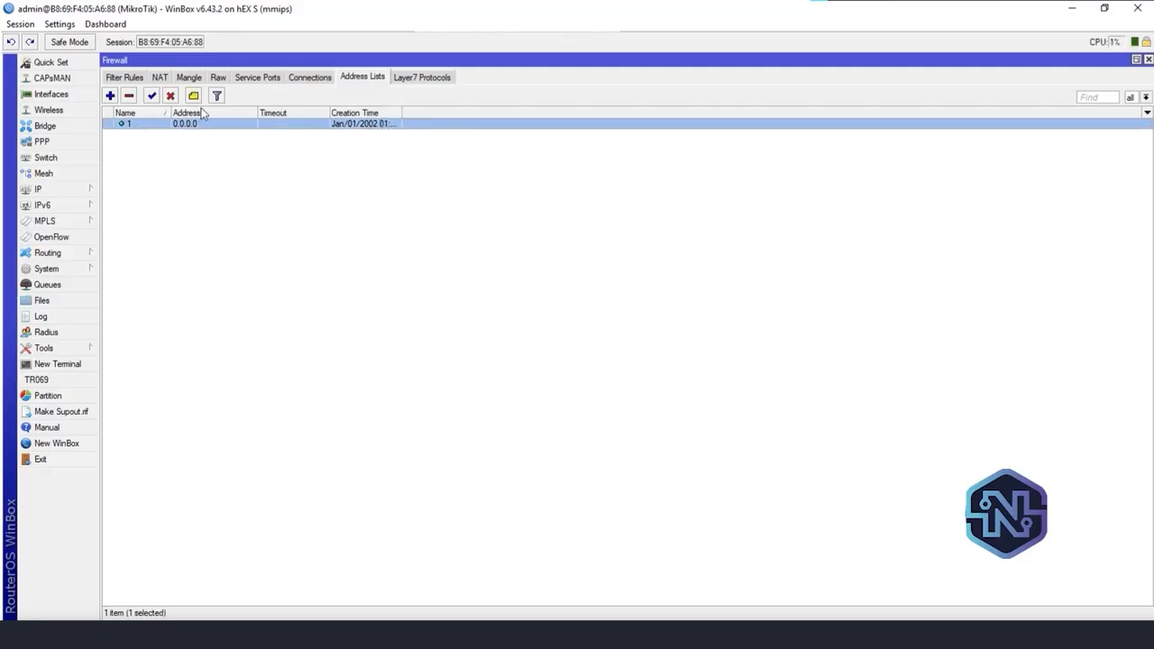
click(110, 95)
text(2)
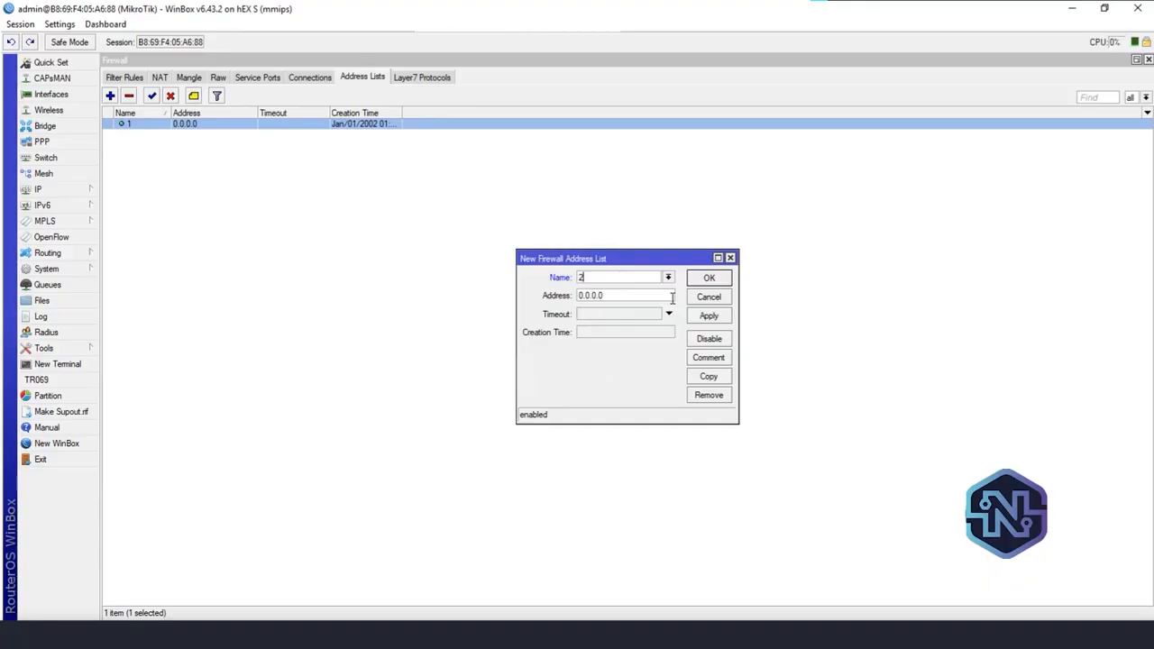
click(728, 319)
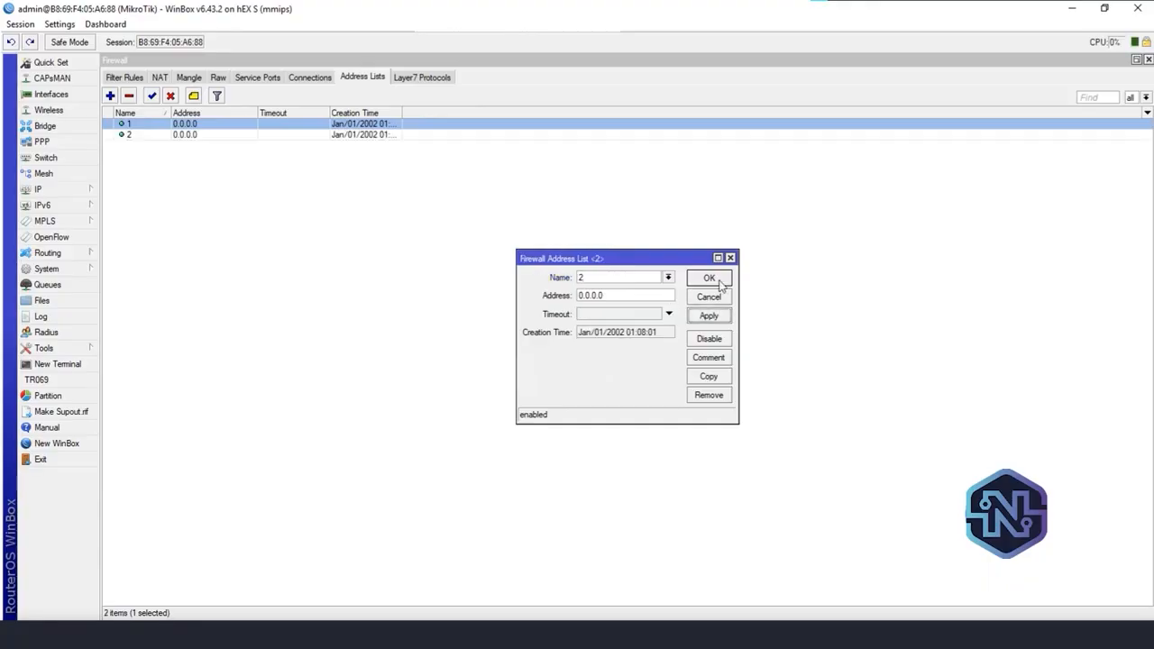
click(710, 278)
Add a third firewall address list entry named 3 with address 0.0.0.0
click(203, 137)
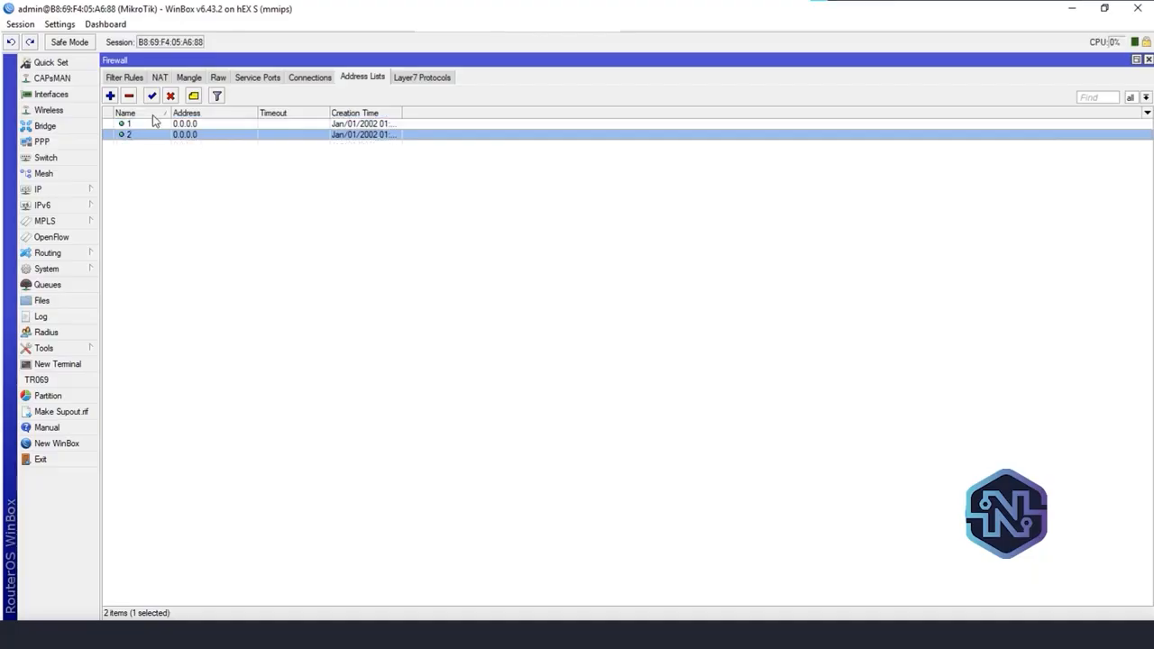
click(110, 96)
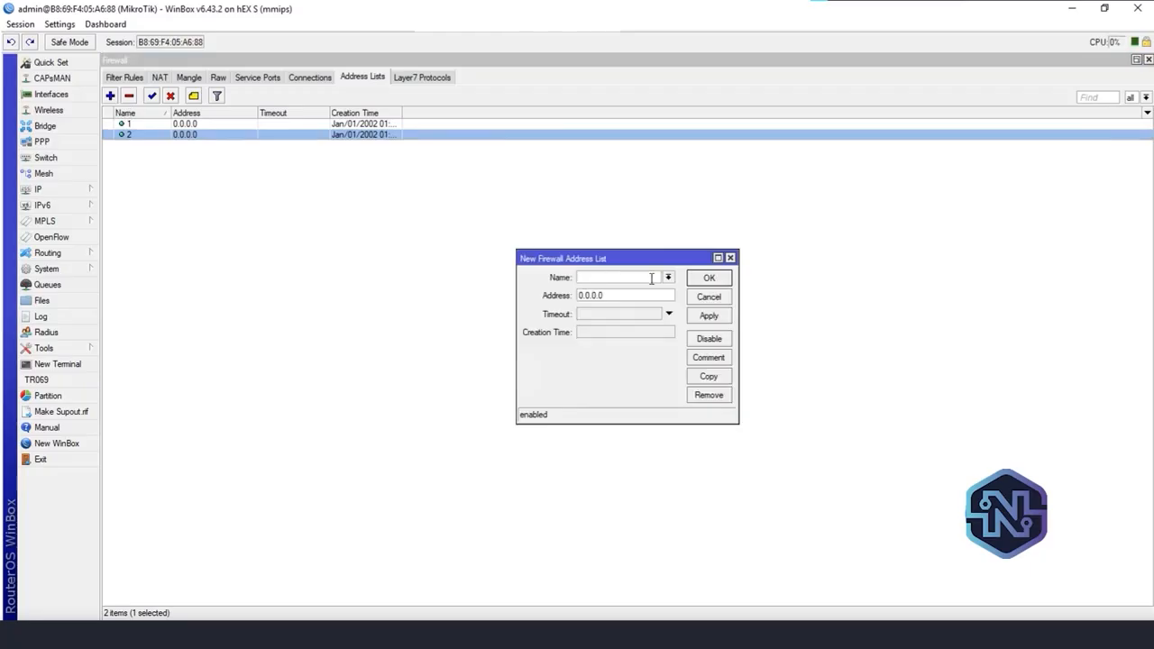
text(3)
click(726, 320)
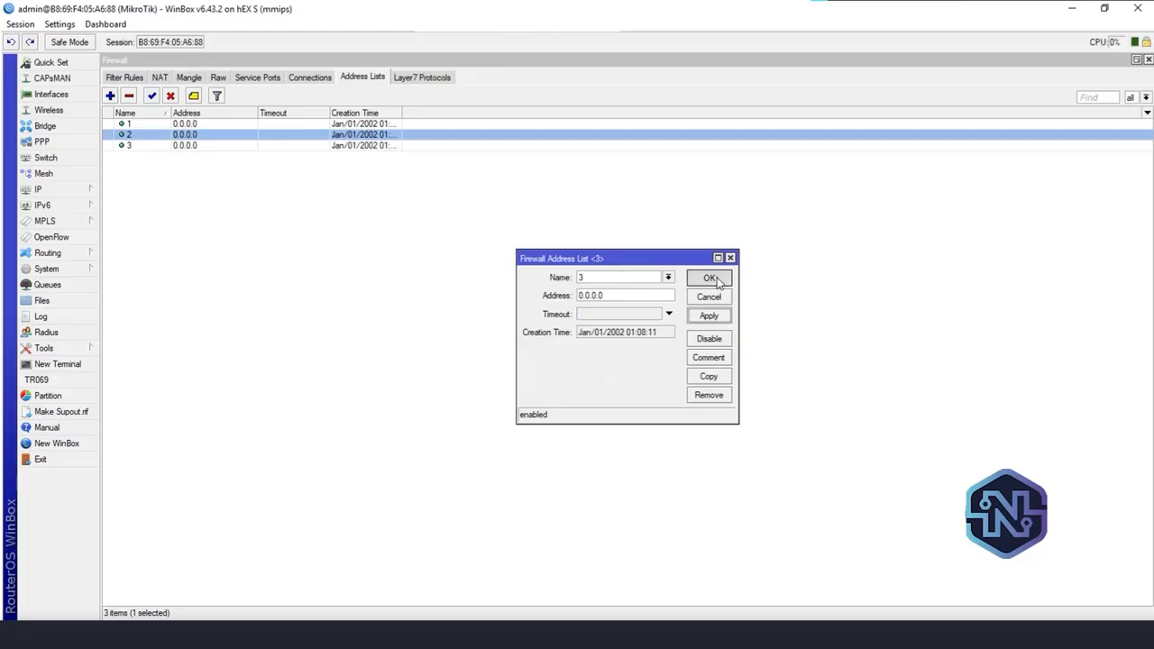
click(715, 280)
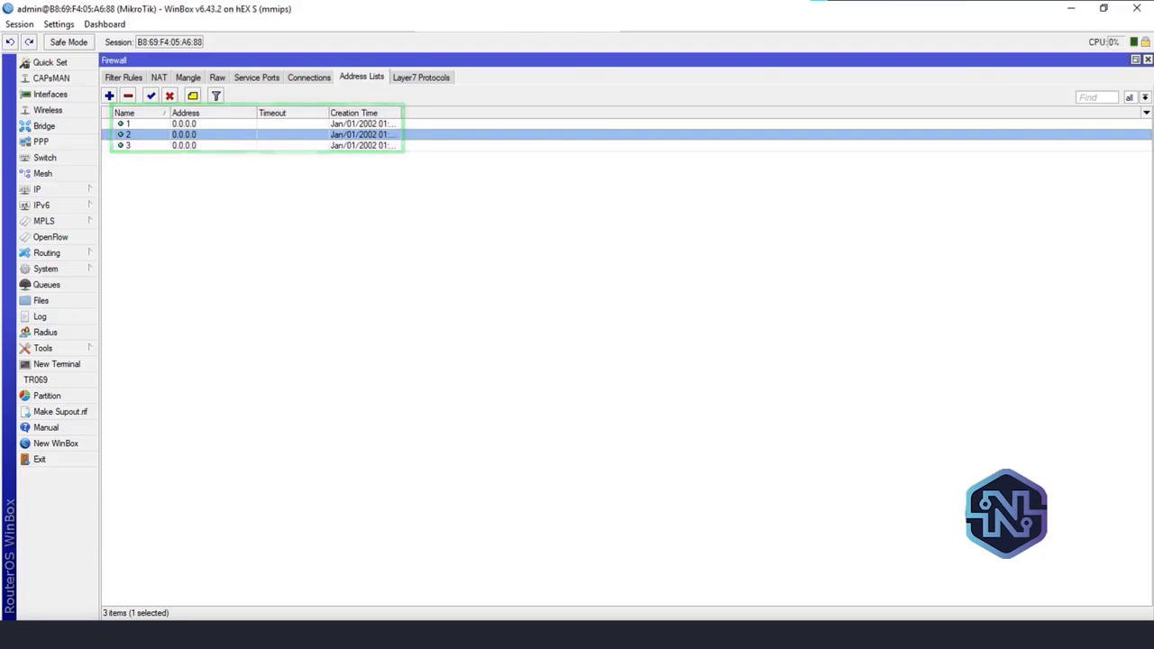
Filter the address list entries by list 1, 2 and 3 in turn to check each one, and return to showing all
click(1145, 98)
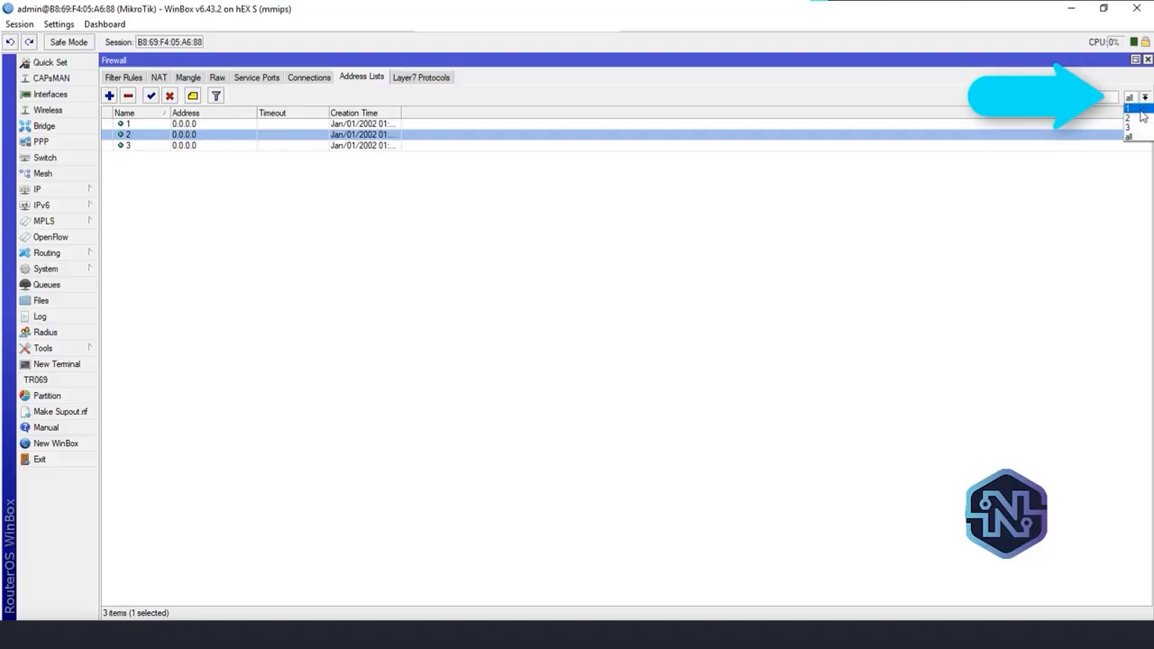
click(1140, 108)
click(1145, 97)
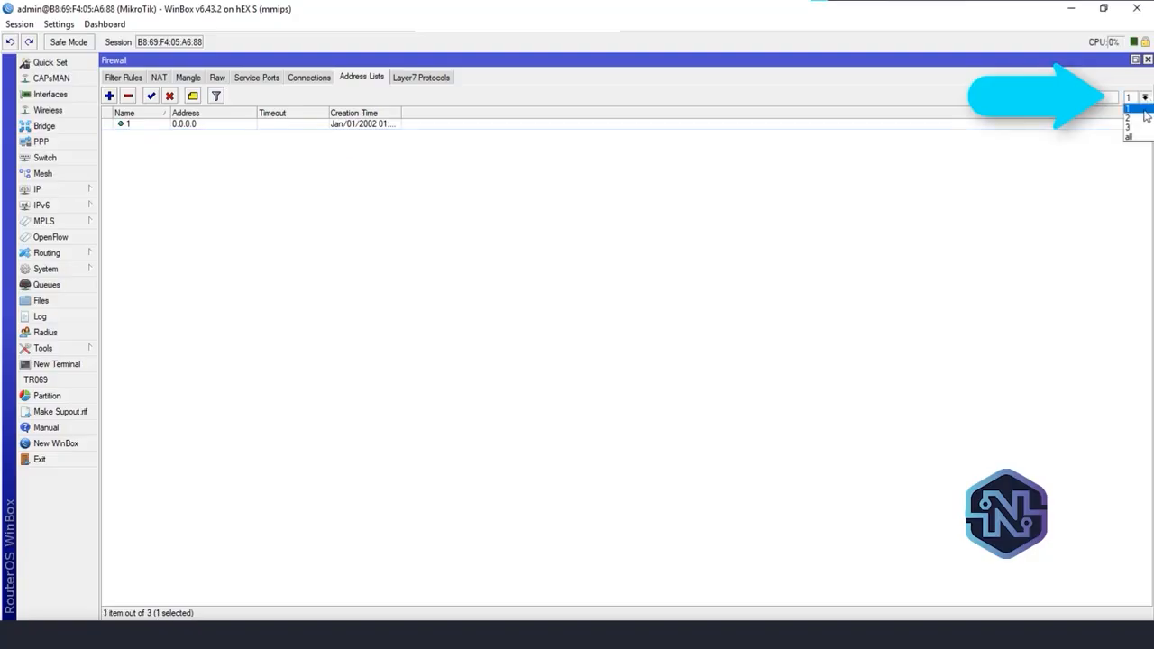
click(1144, 118)
click(1145, 97)
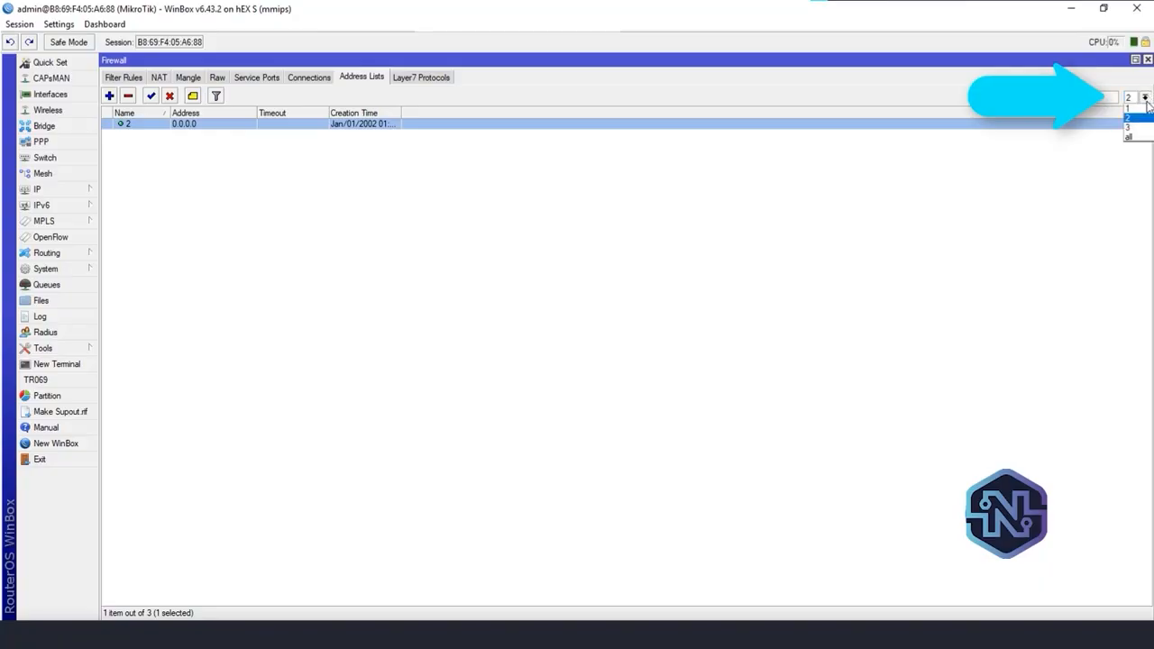
click(1145, 127)
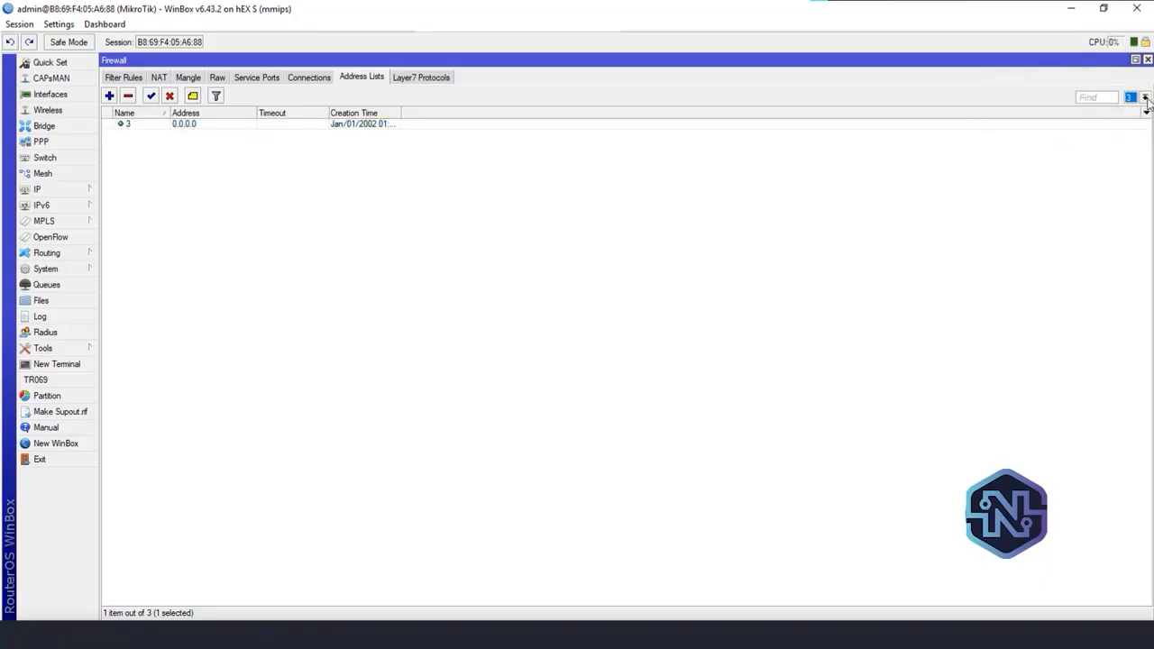
click(1145, 97)
click(1145, 137)
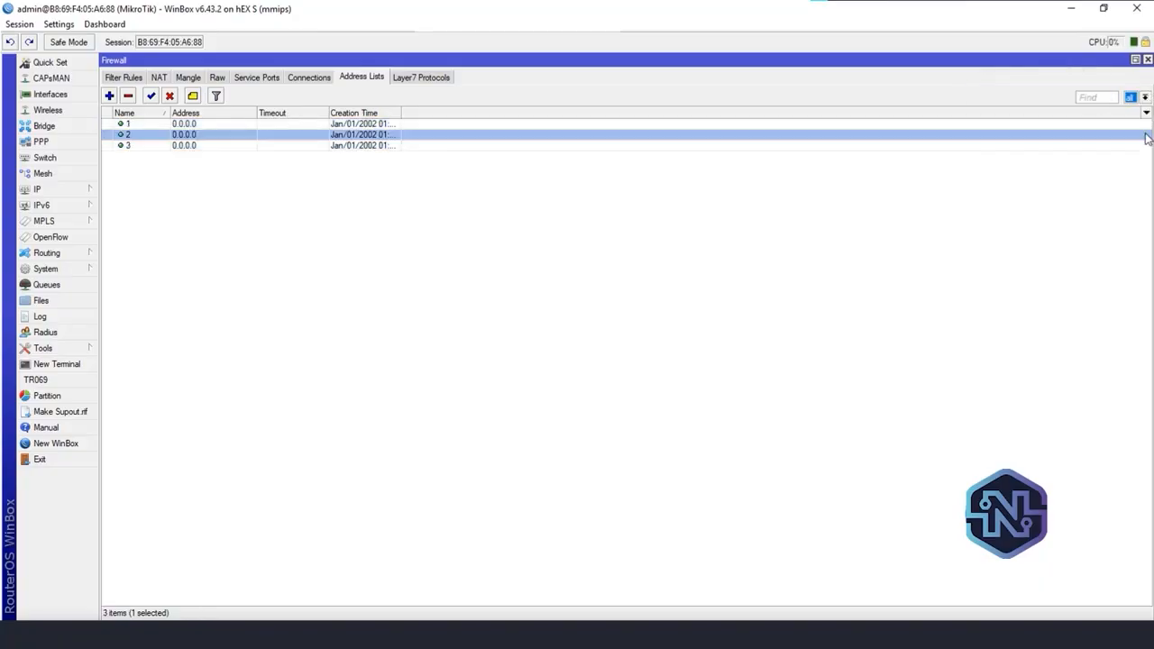
click(387, 168)
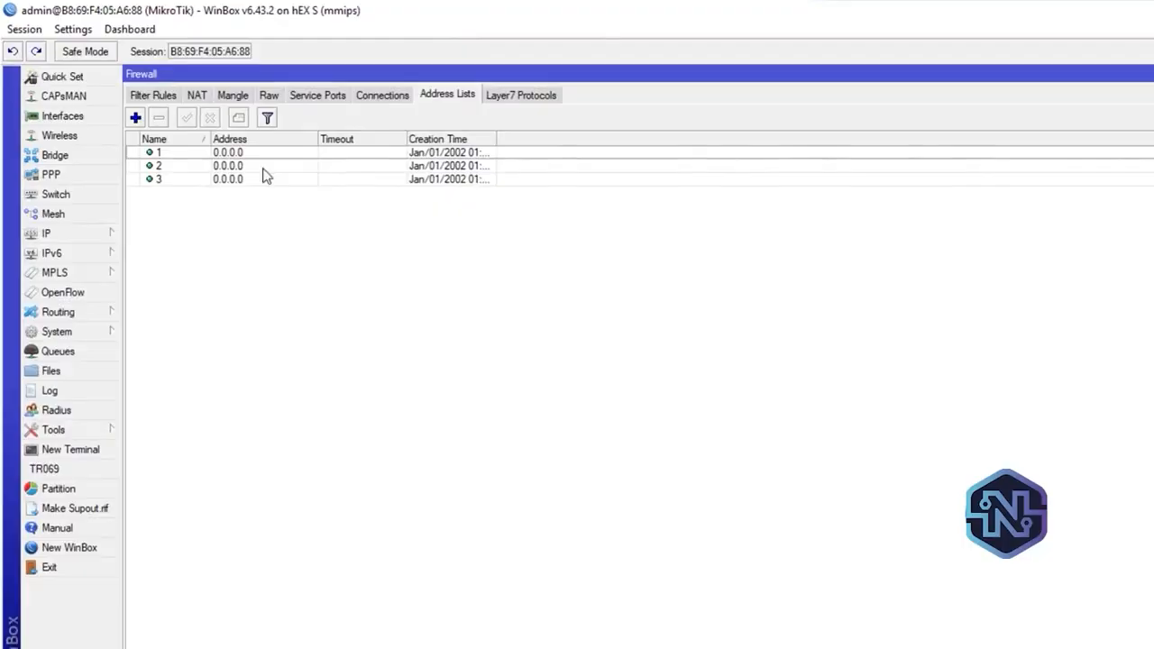
Create a firewall mangle rule on the prerouting chain and set its source address list to 1
click(232, 96)
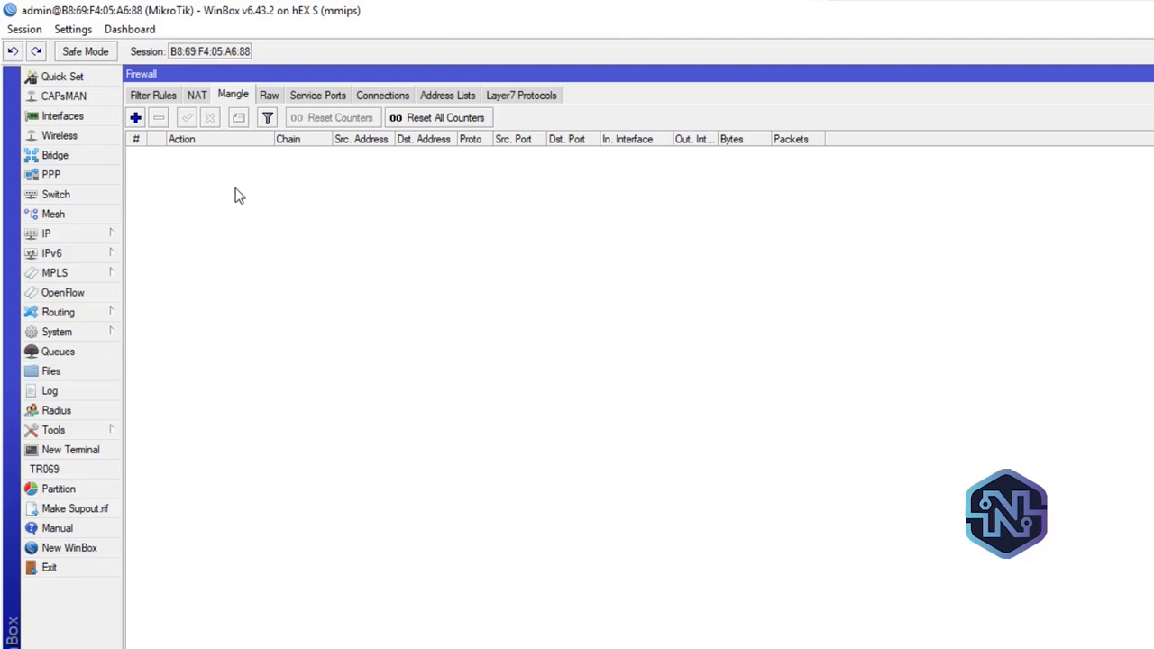
click(137, 118)
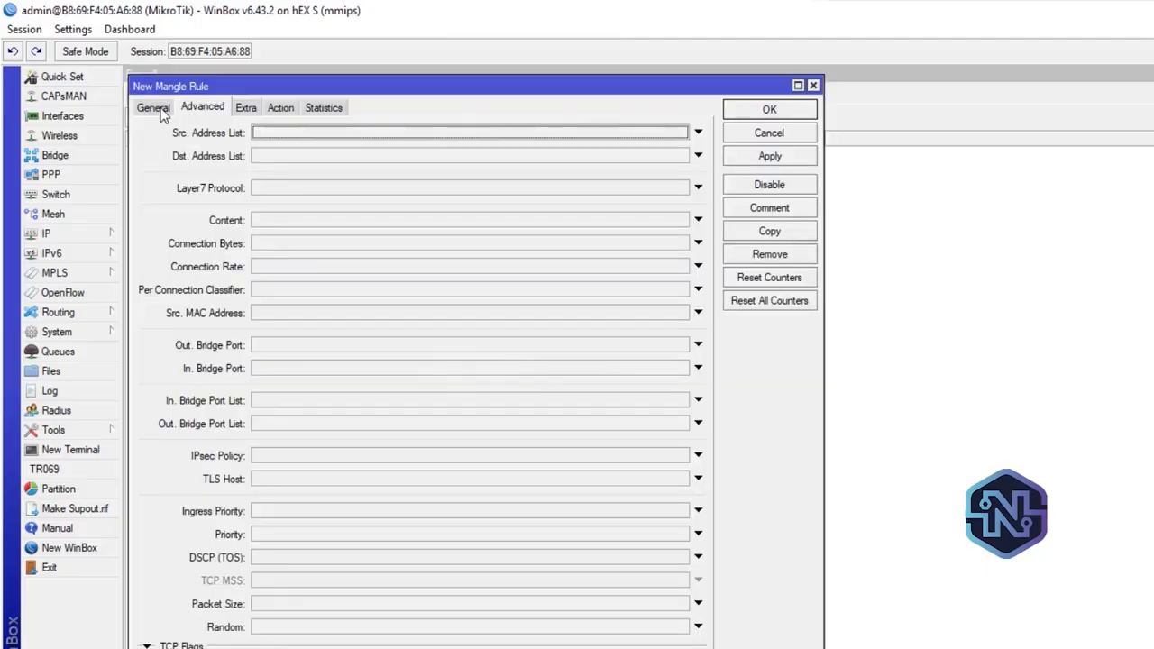
click(153, 107)
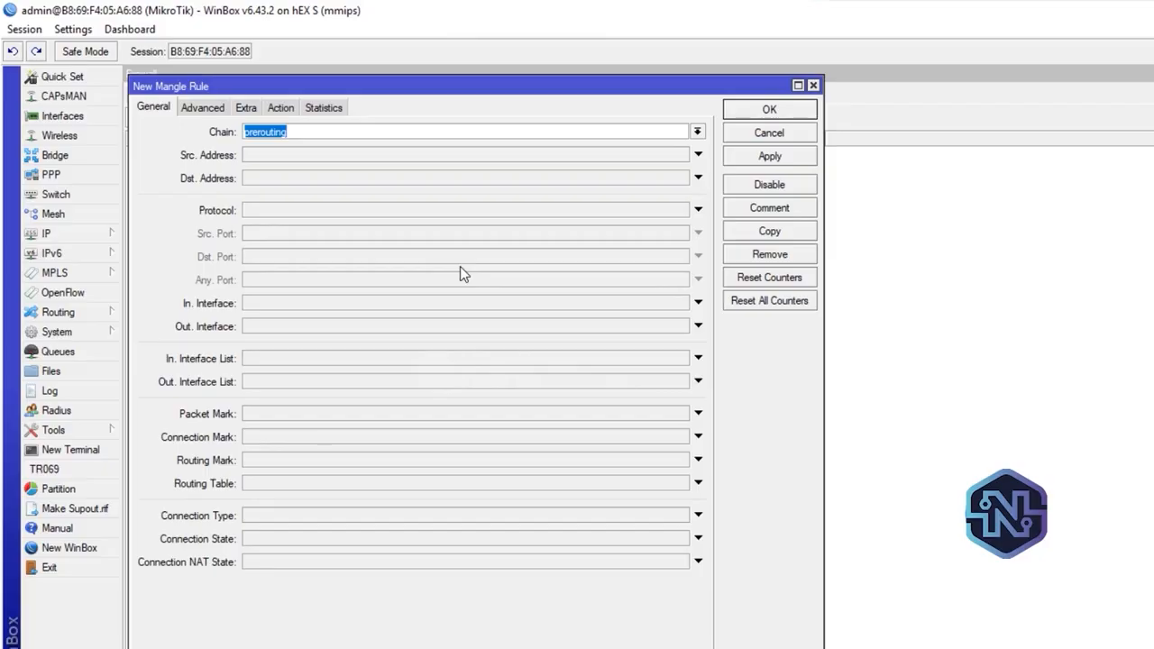
click(215, 107)
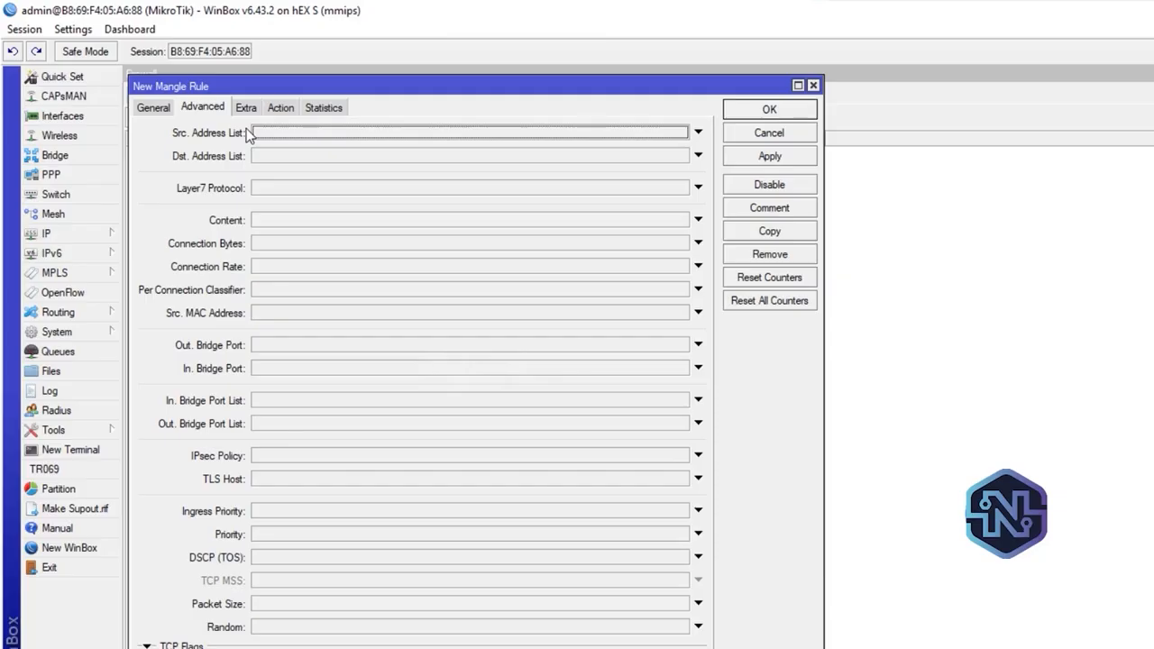
click(597, 132)
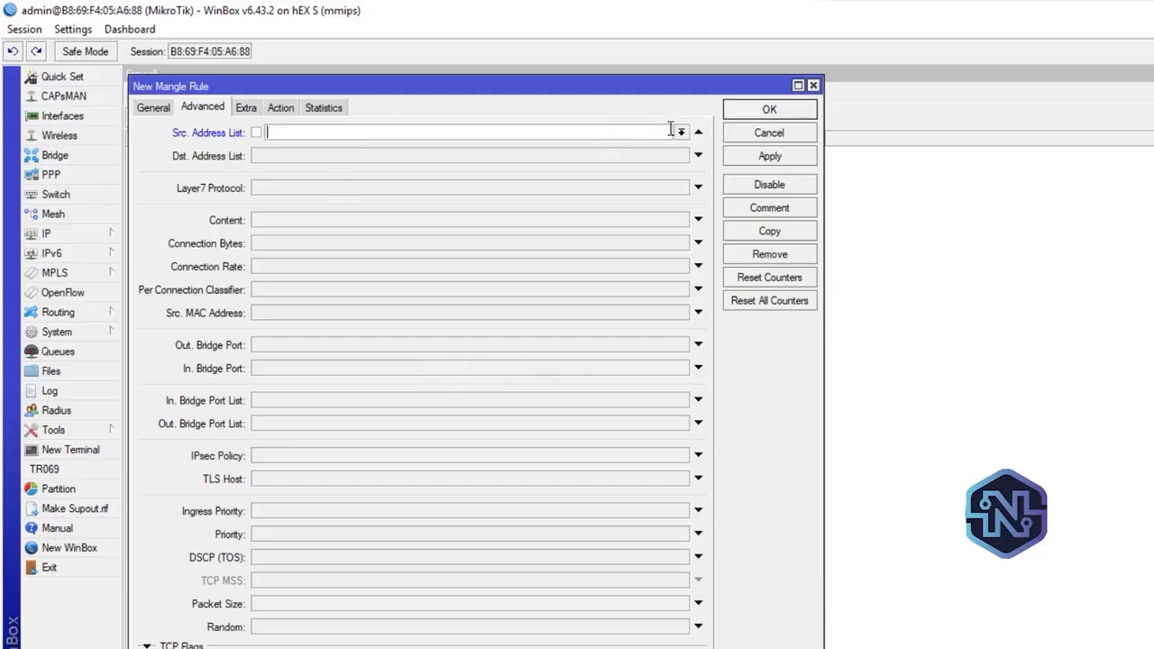
click(681, 132)
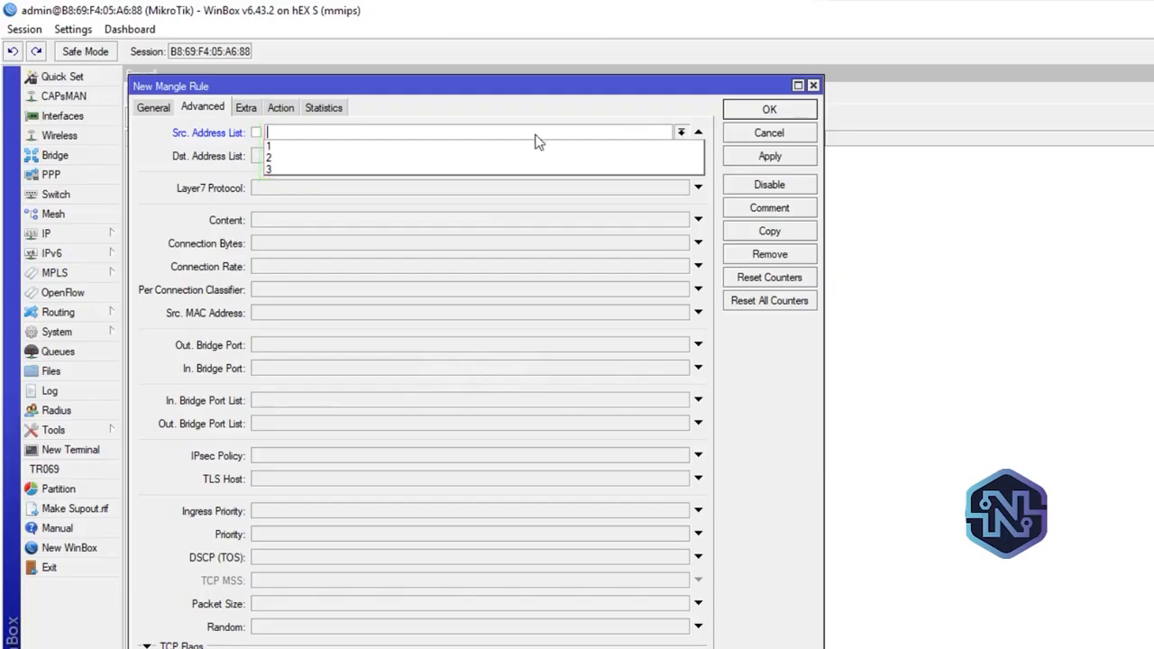
click(349, 146)
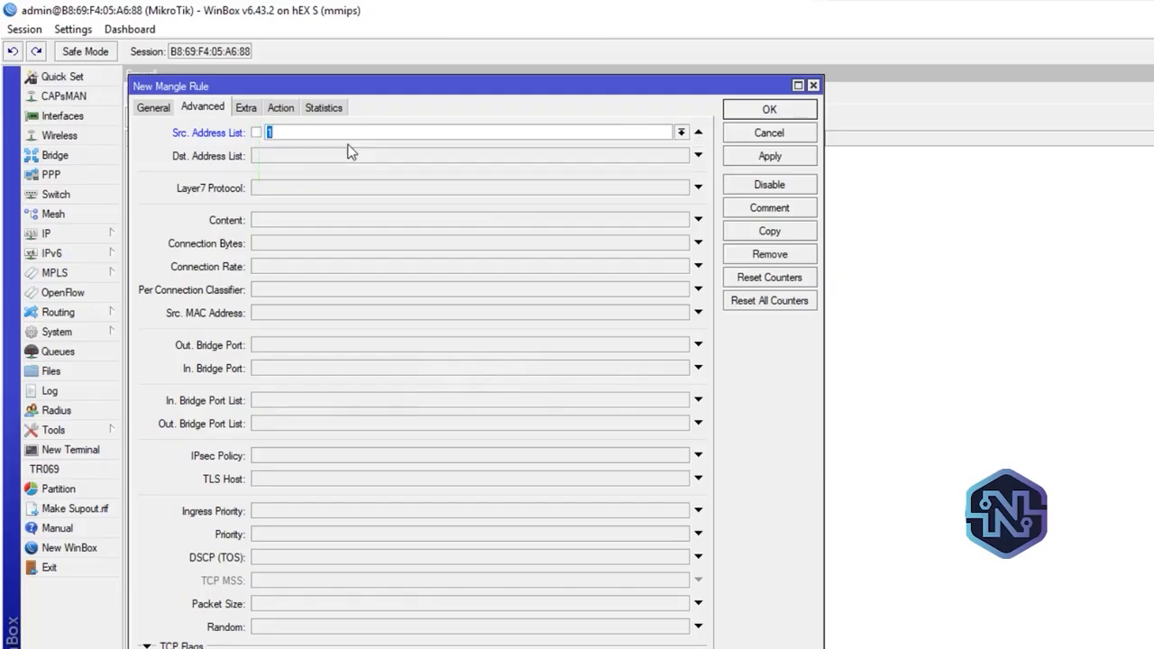
Set the mangle rule's action to mark routing with new routing mark A, turn off passthrough, and save the rule
click(290, 109)
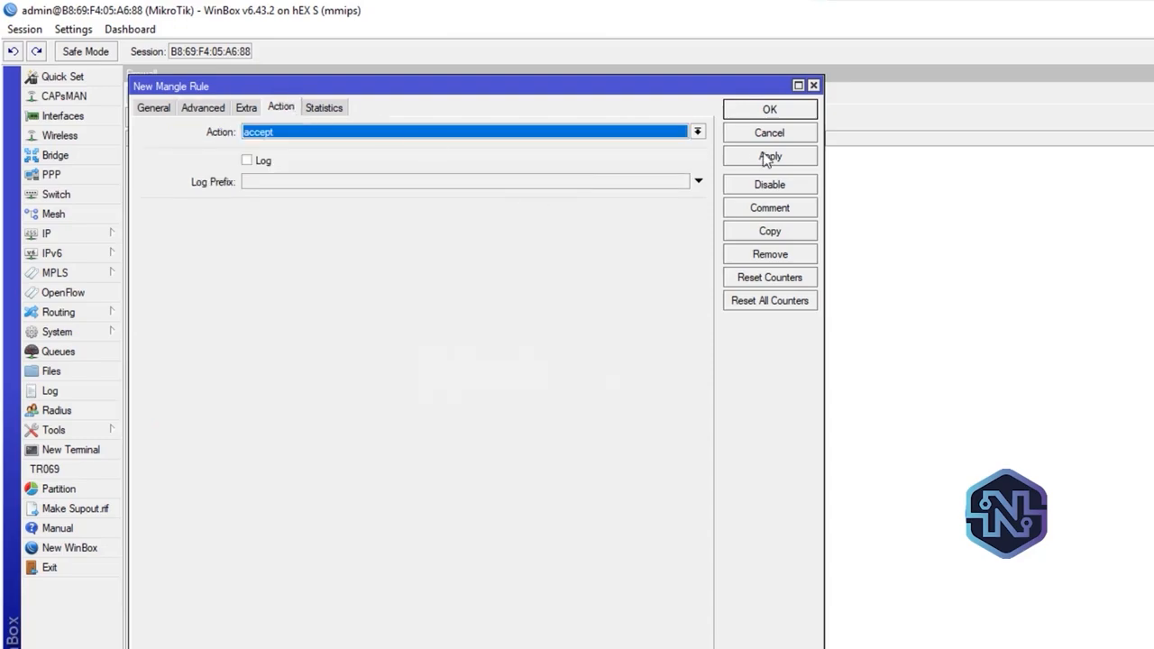
click(699, 133)
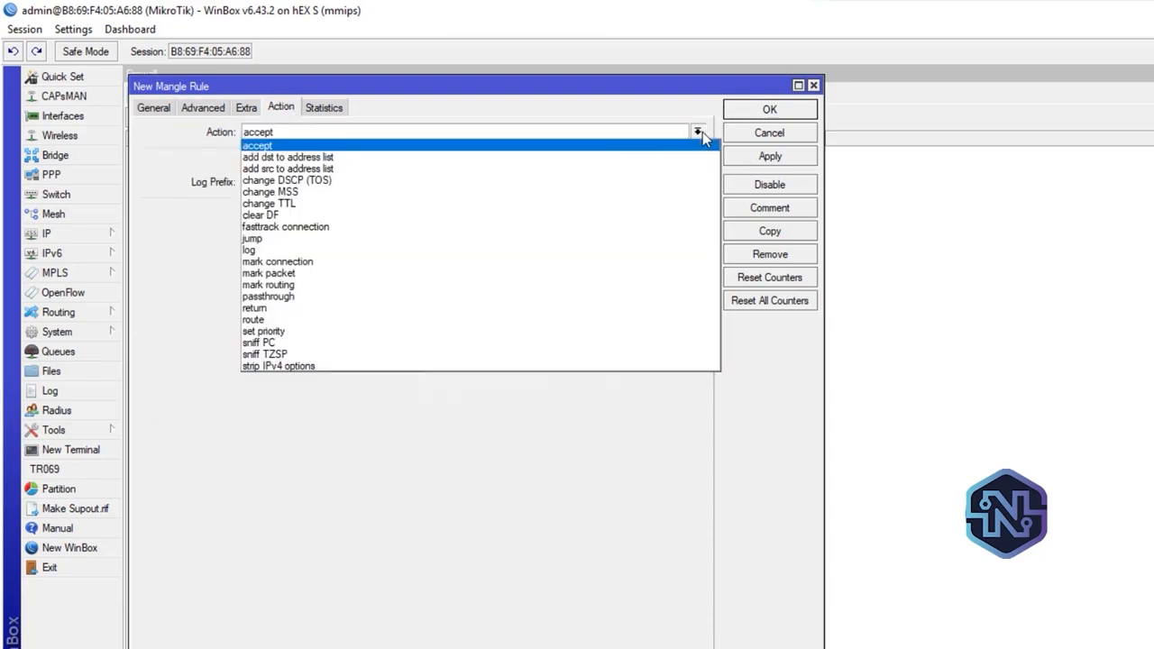
click(494, 287)
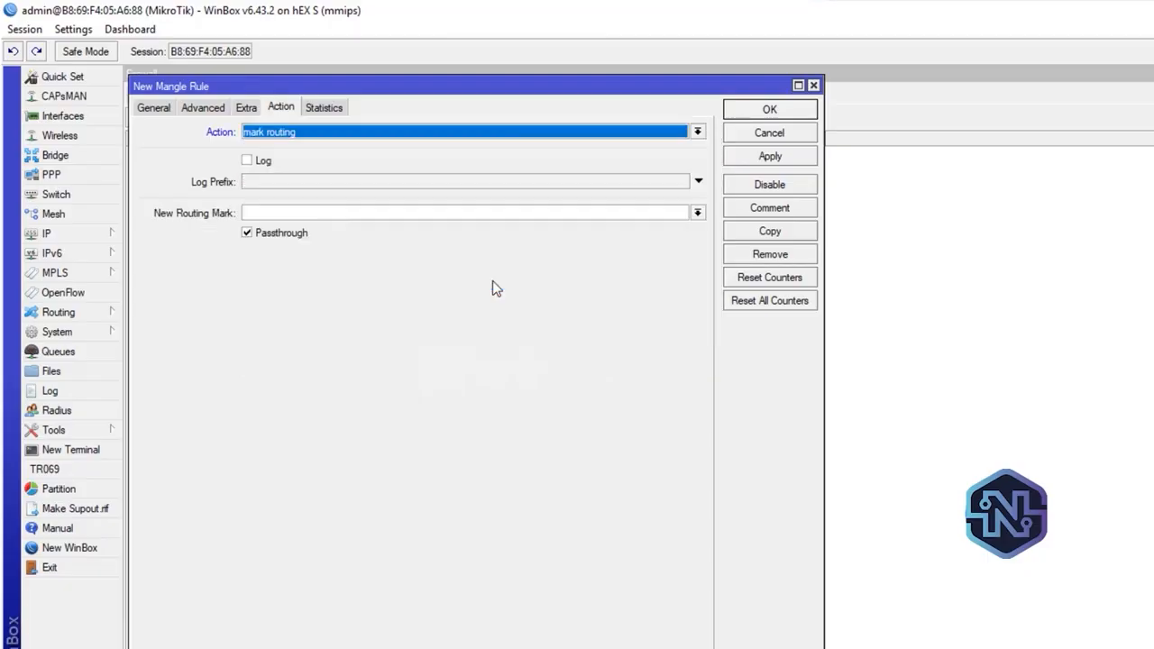
click(308, 214)
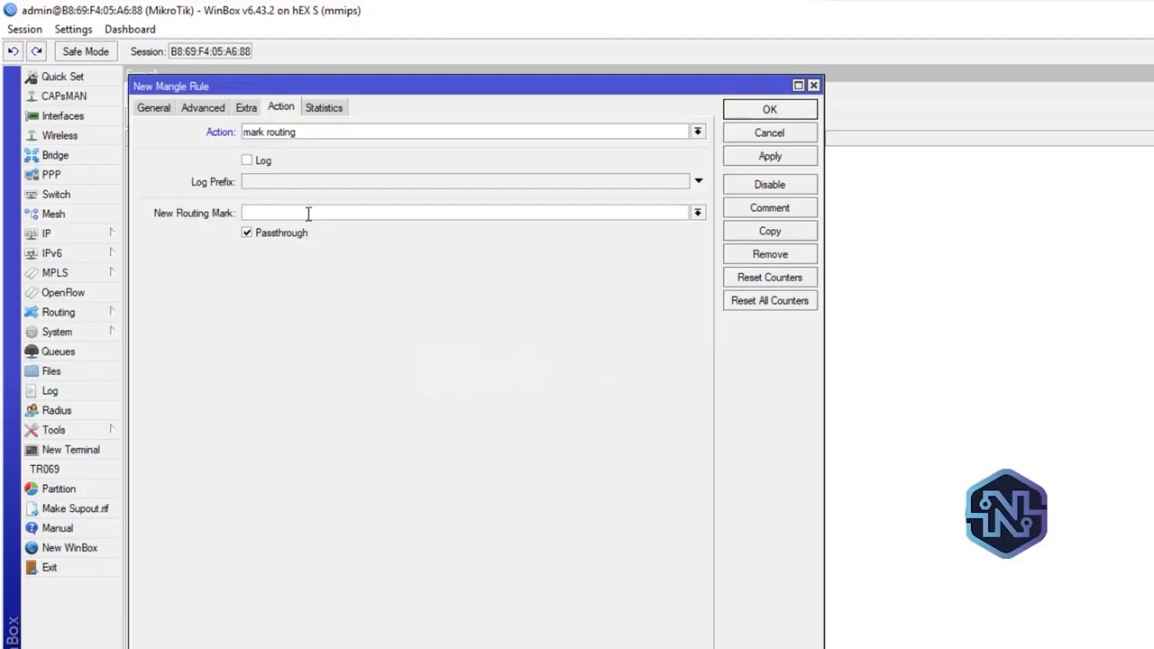
text(A)
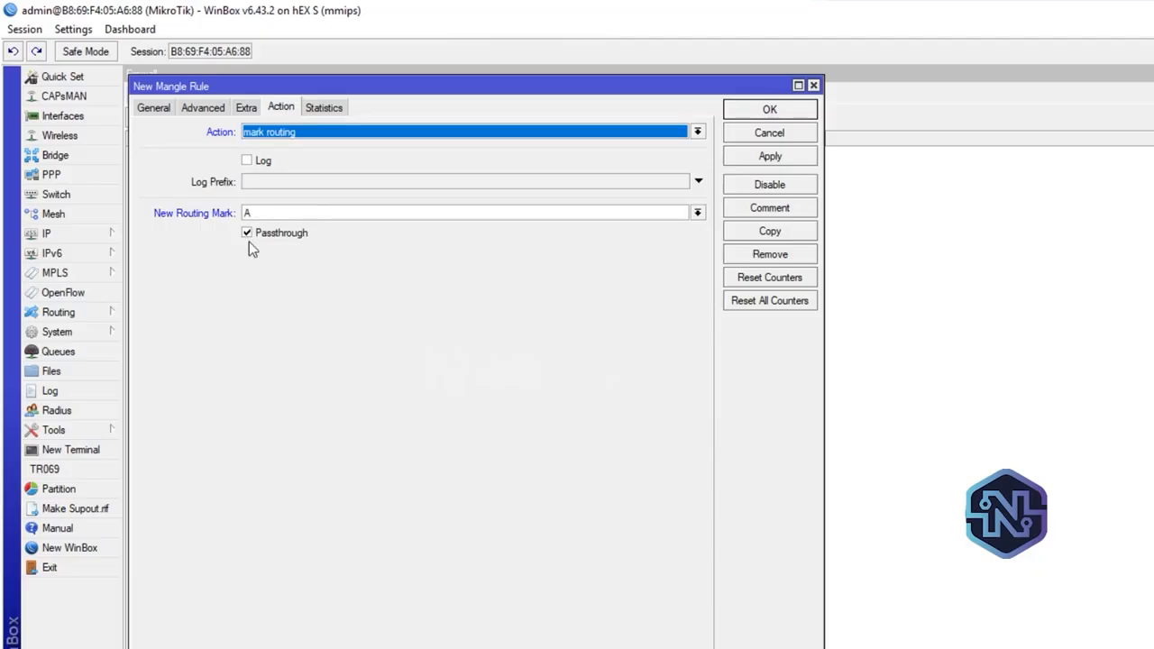
click(247, 234)
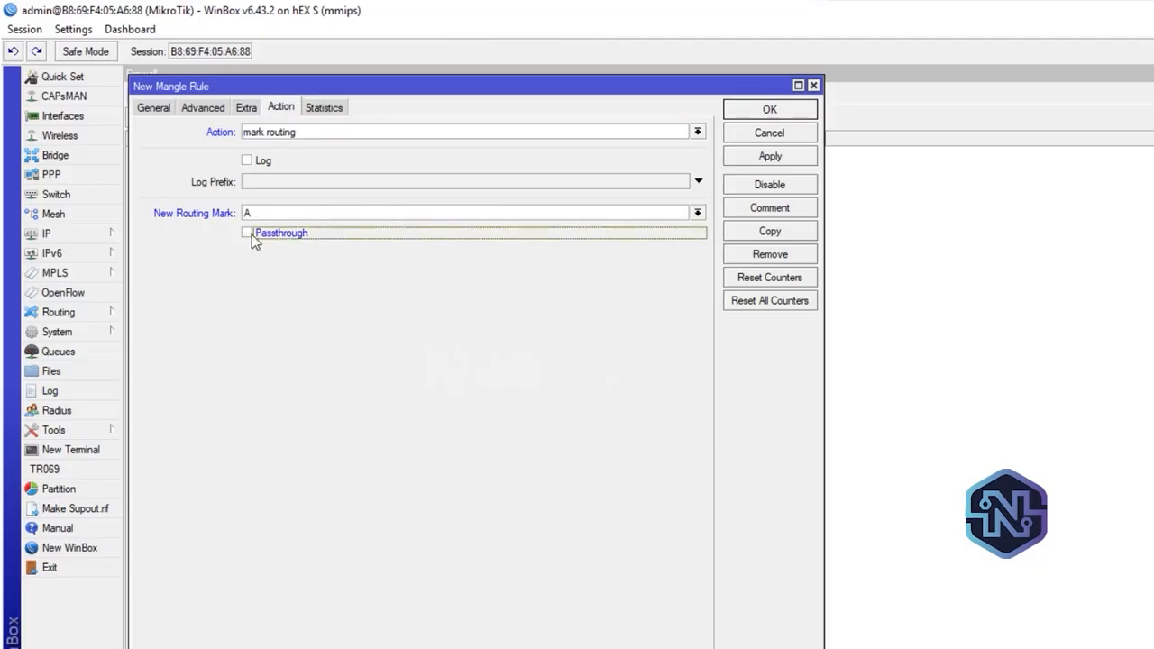
click(786, 156)
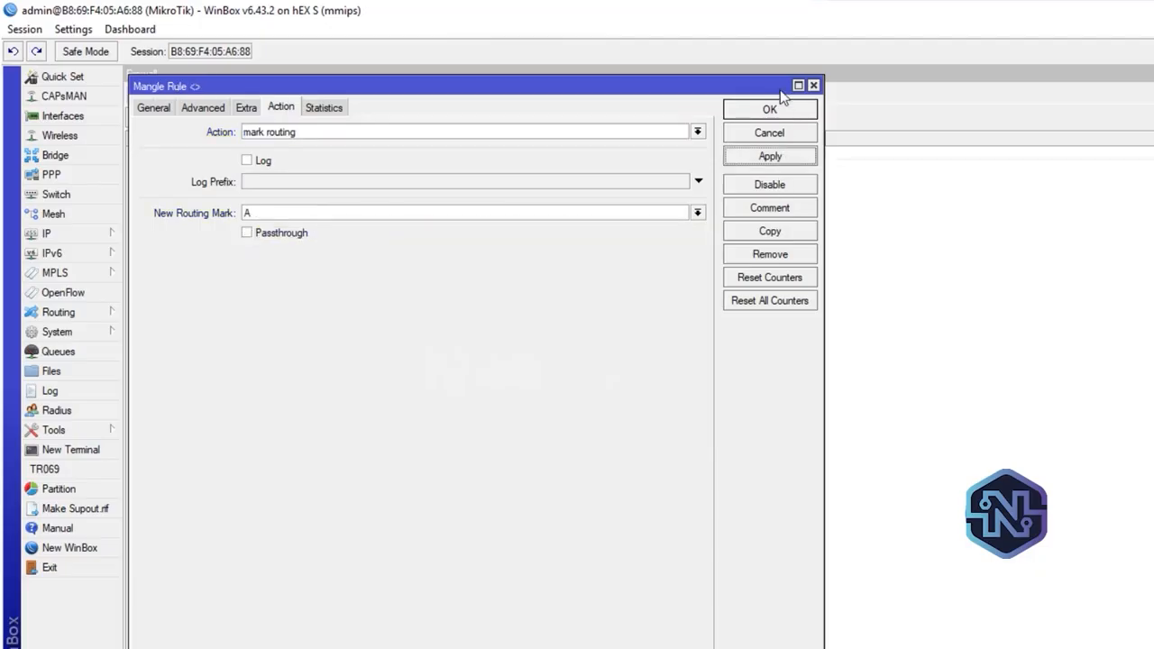
click(780, 108)
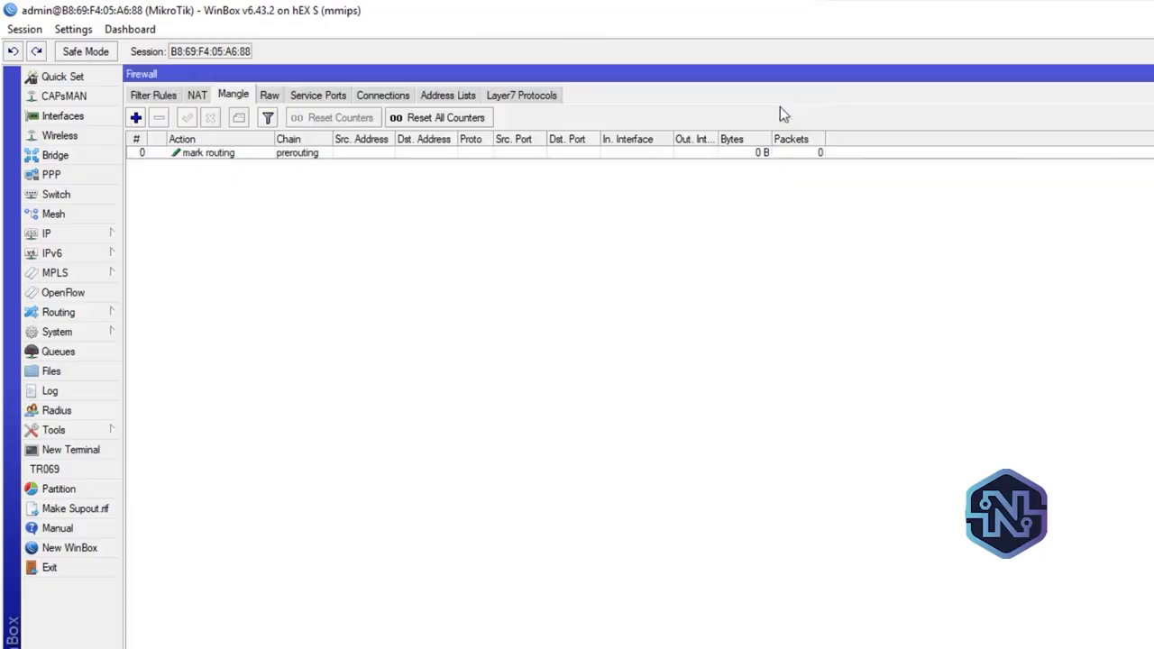
Create a second mangle rule on the prerouting chain and set its source address list to 2
click(276, 154)
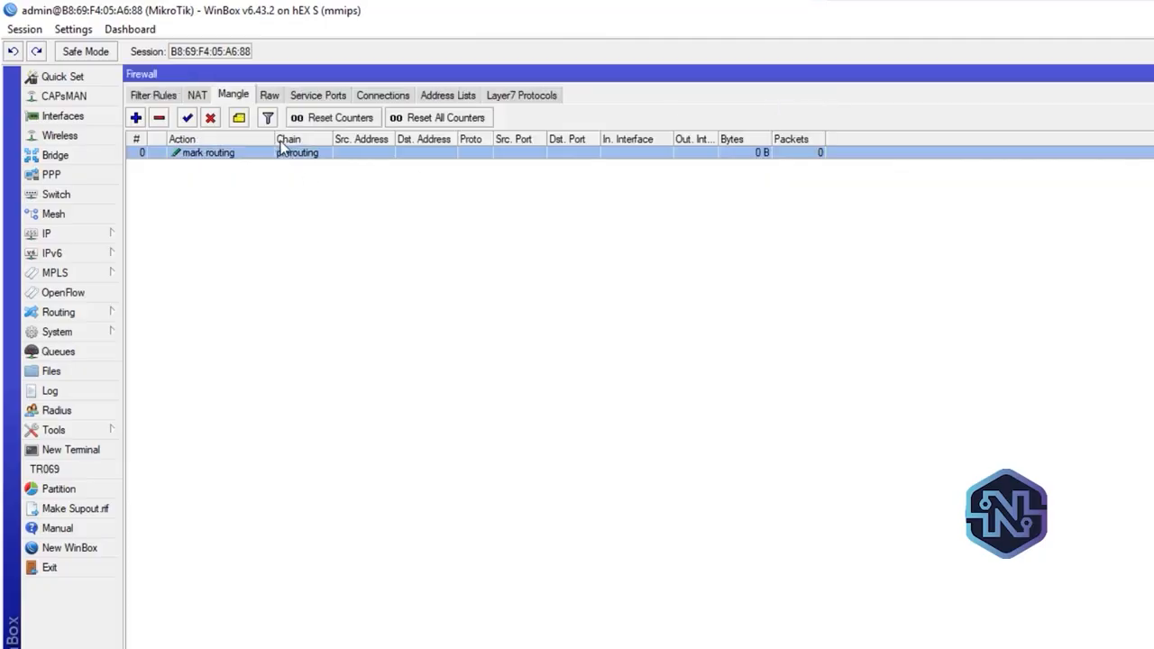
click(137, 119)
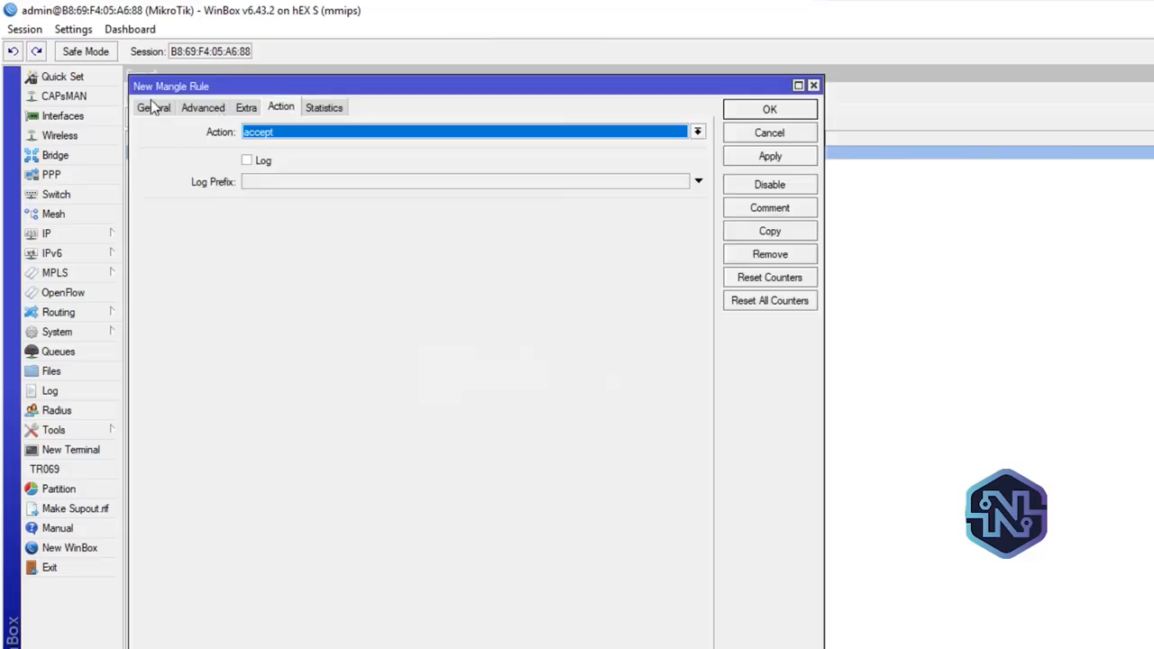
click(150, 108)
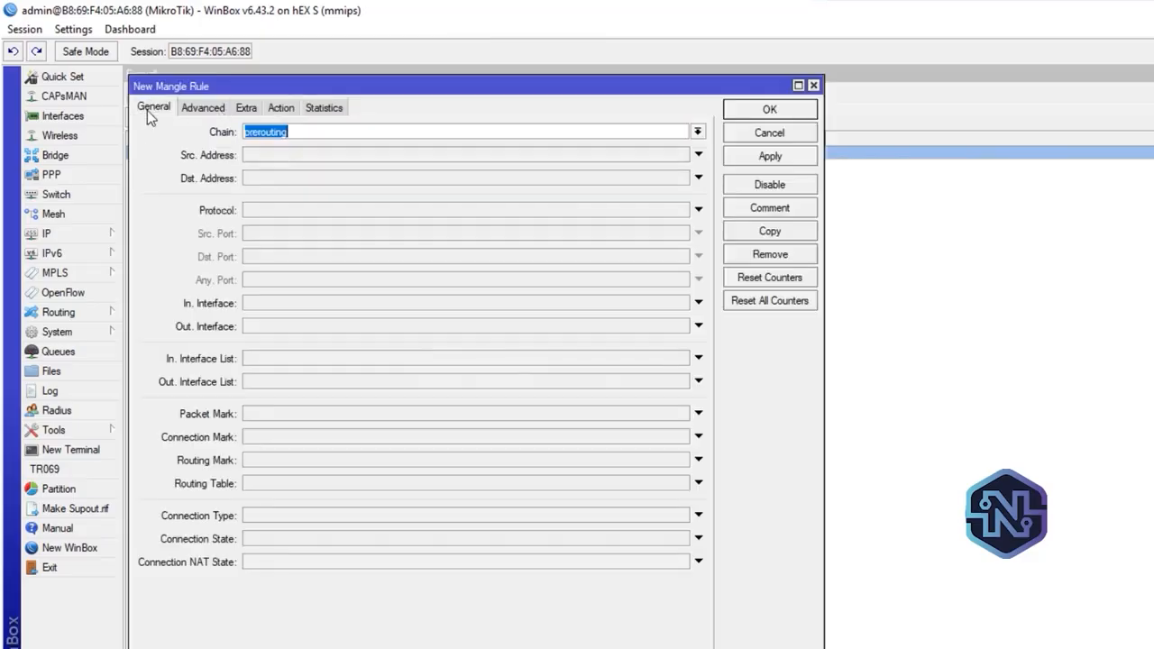
click(227, 109)
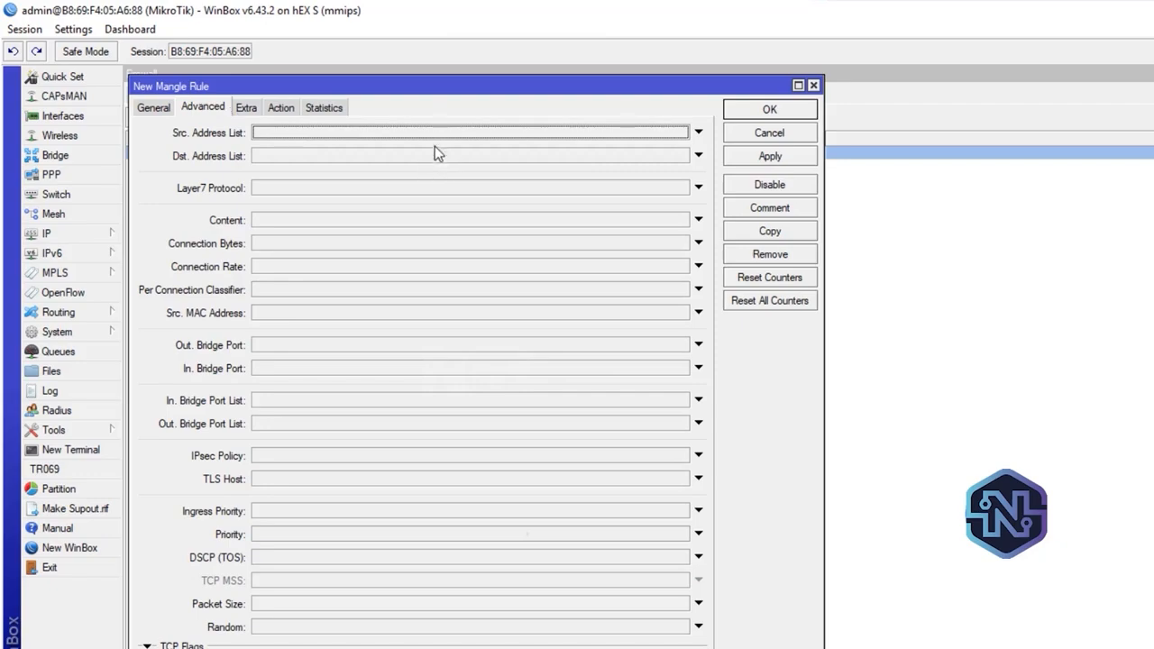
click(650, 133)
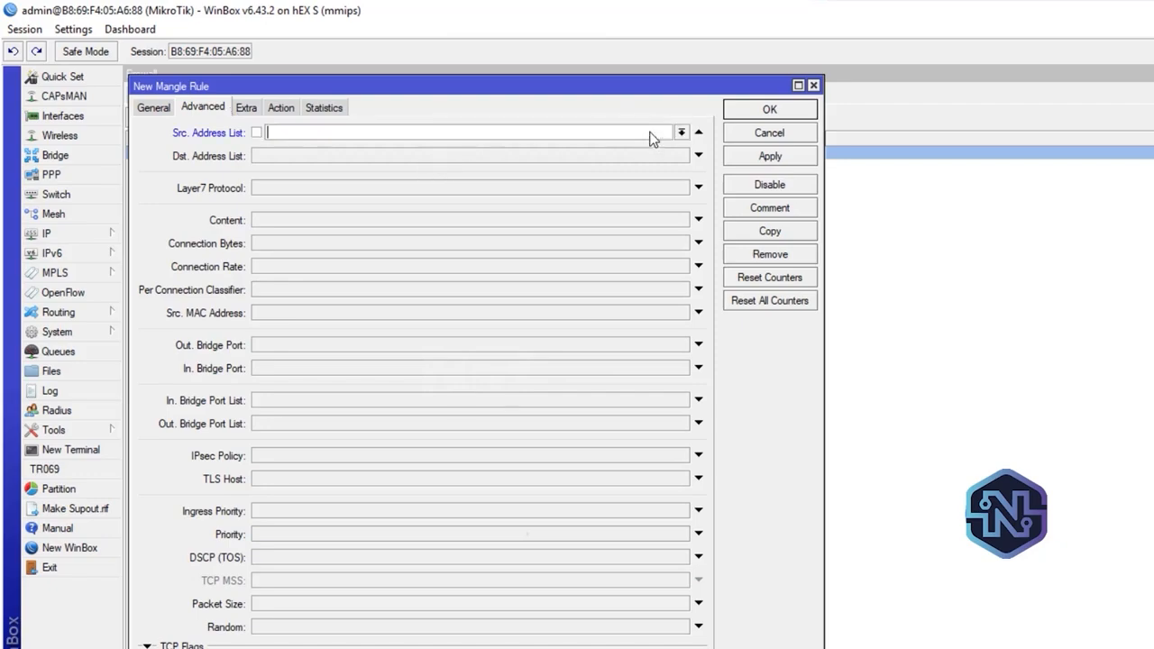
click(681, 133)
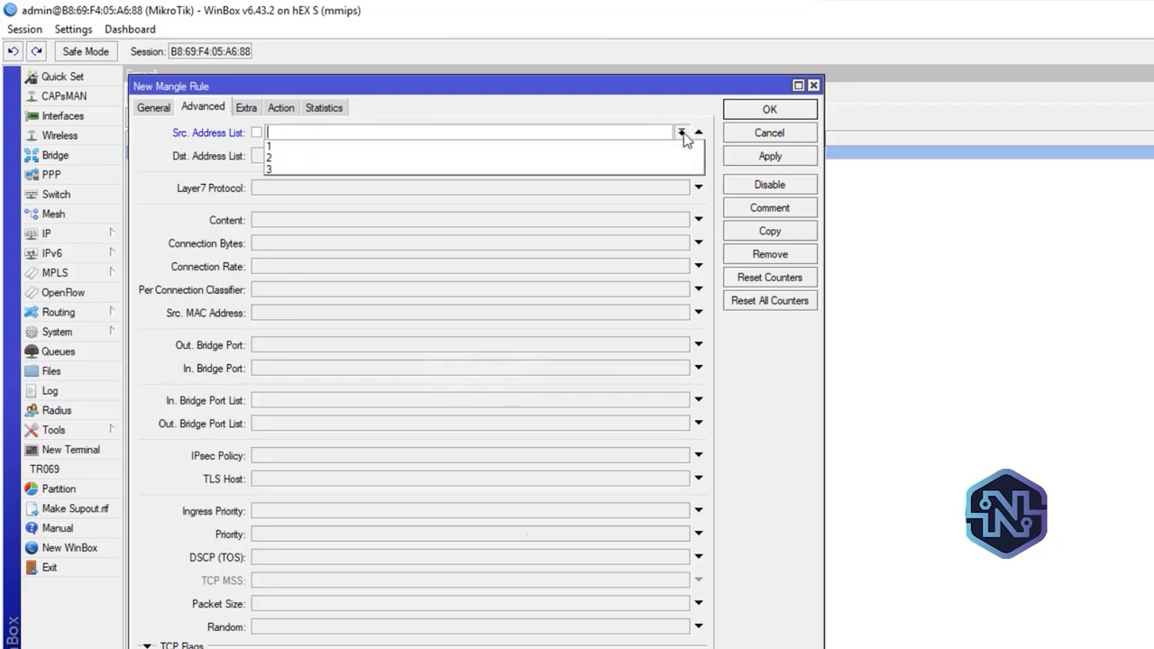
click(296, 158)
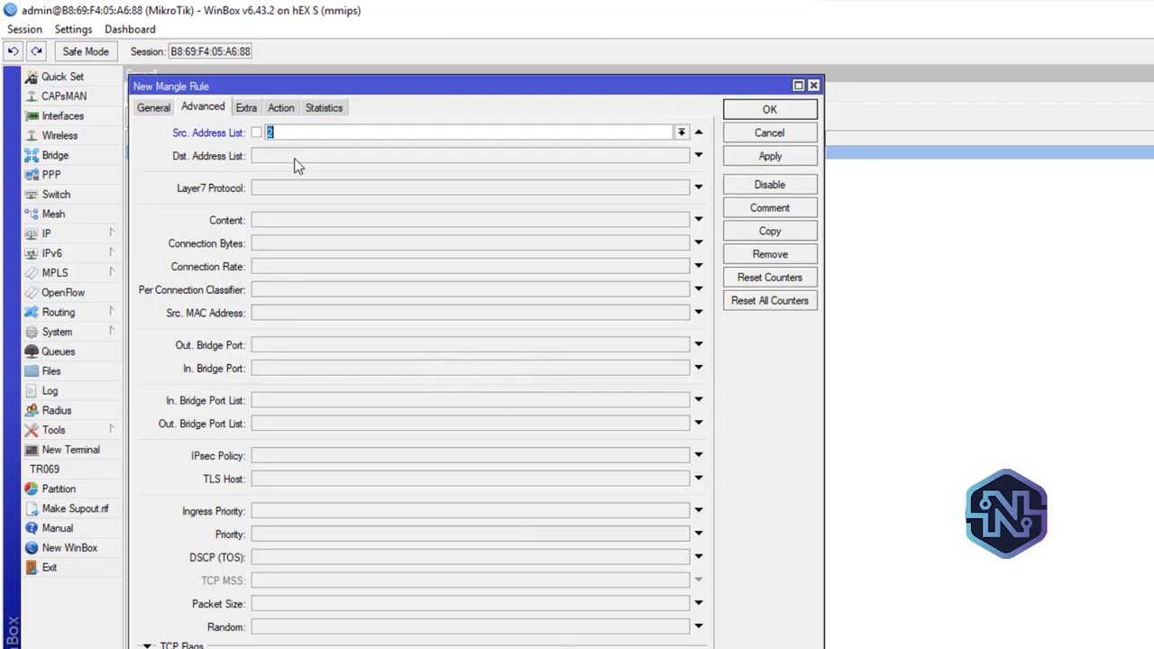
Set the second mangle rule to mark routing with new routing mark B, turn off passthrough, and save the rule
click(280, 107)
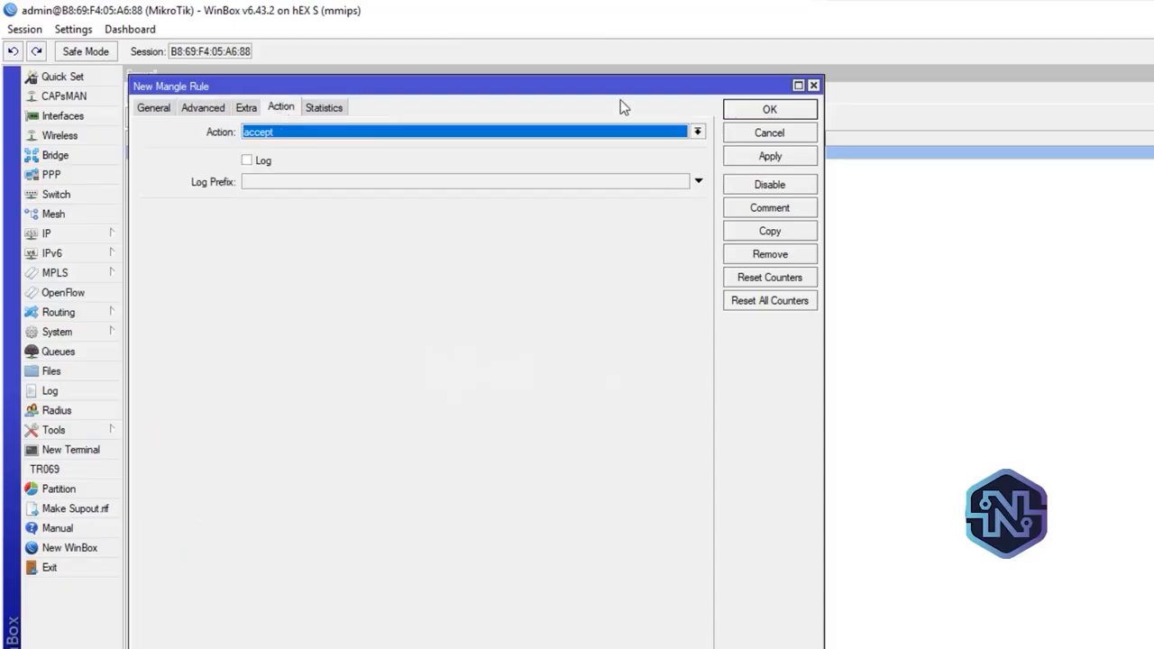
click(697, 133)
click(348, 285)
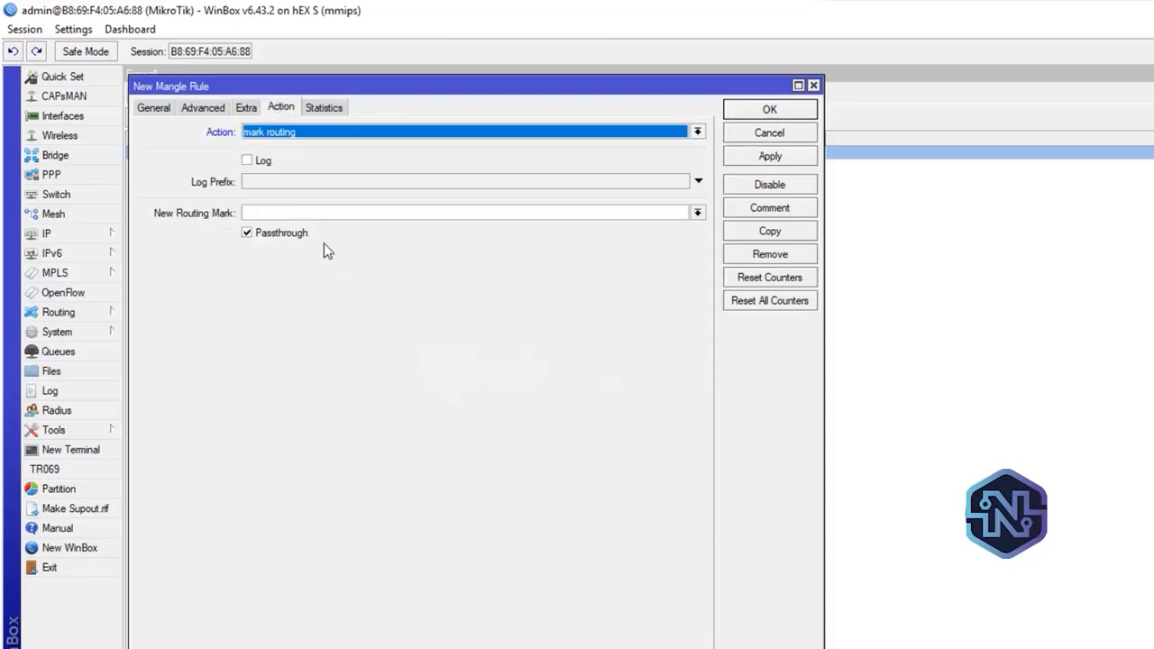
click(249, 233)
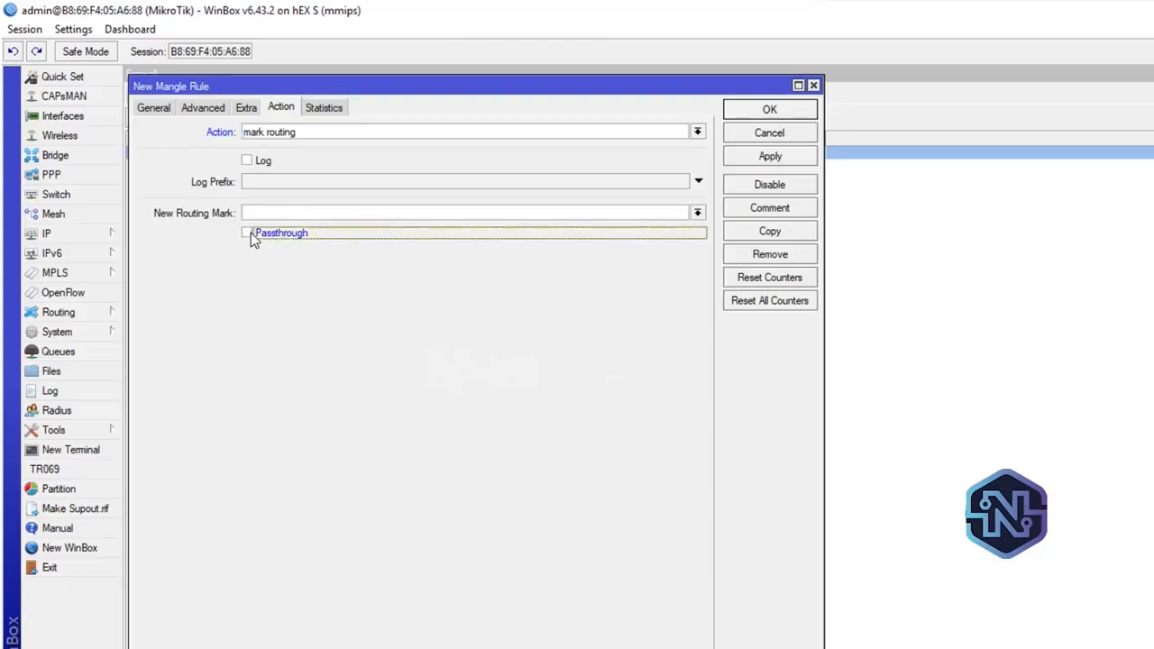
click(283, 213)
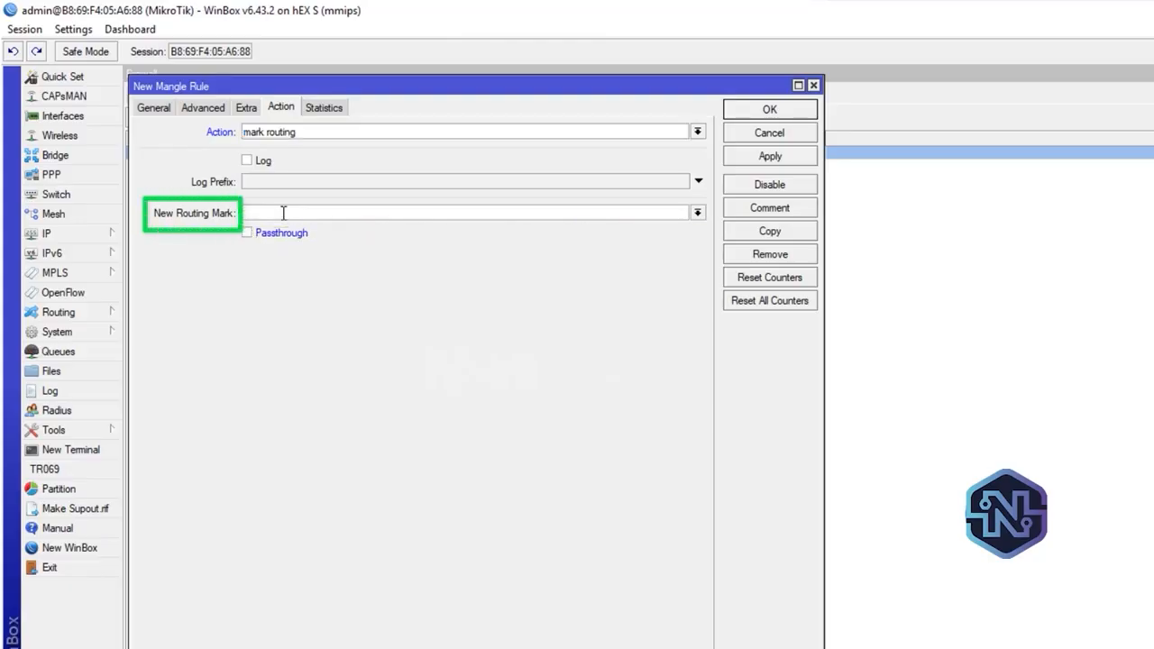
text(B)
click(796, 157)
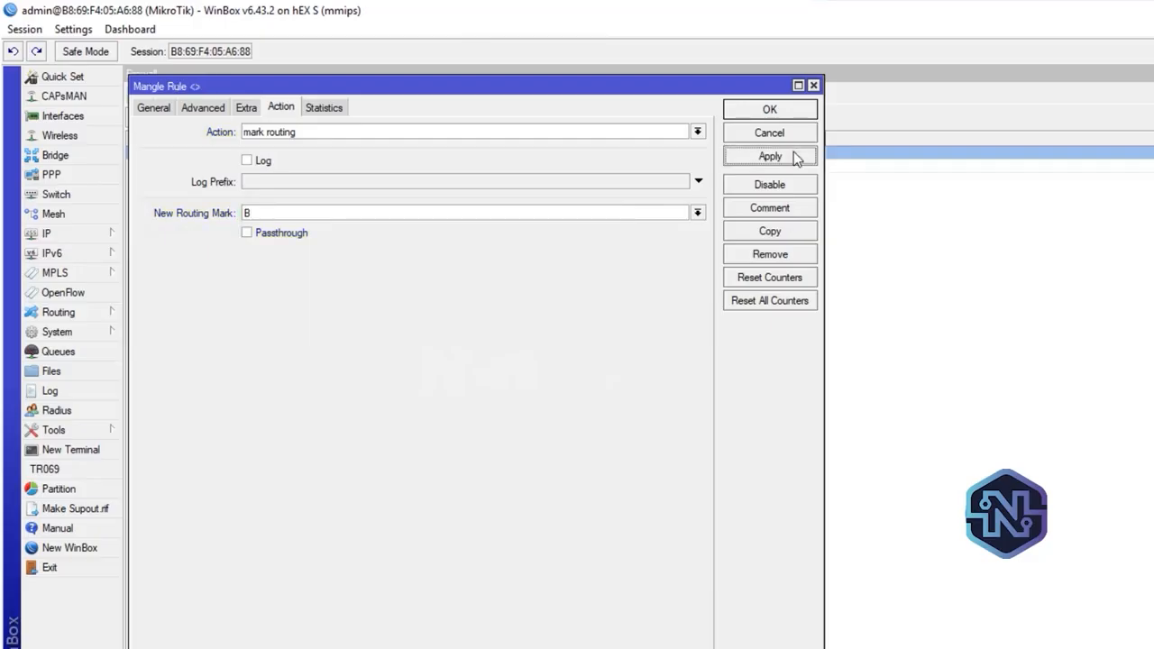
click(791, 114)
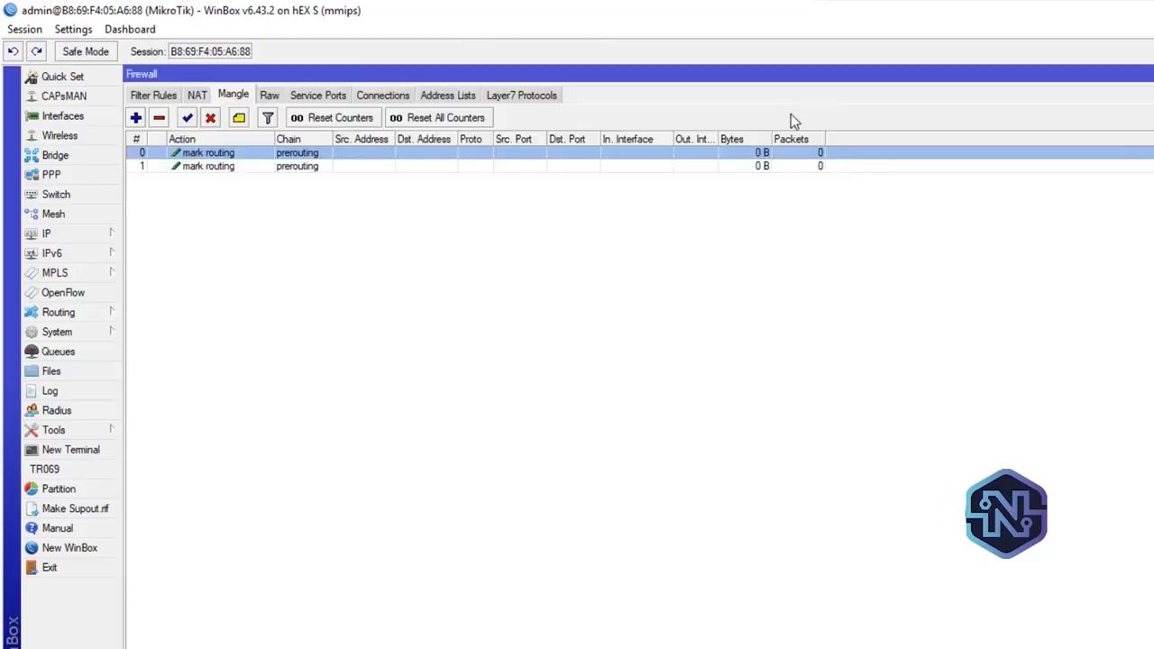
Create a third mangle rule on the prerouting chain and set its source address list to 3
click(265, 170)
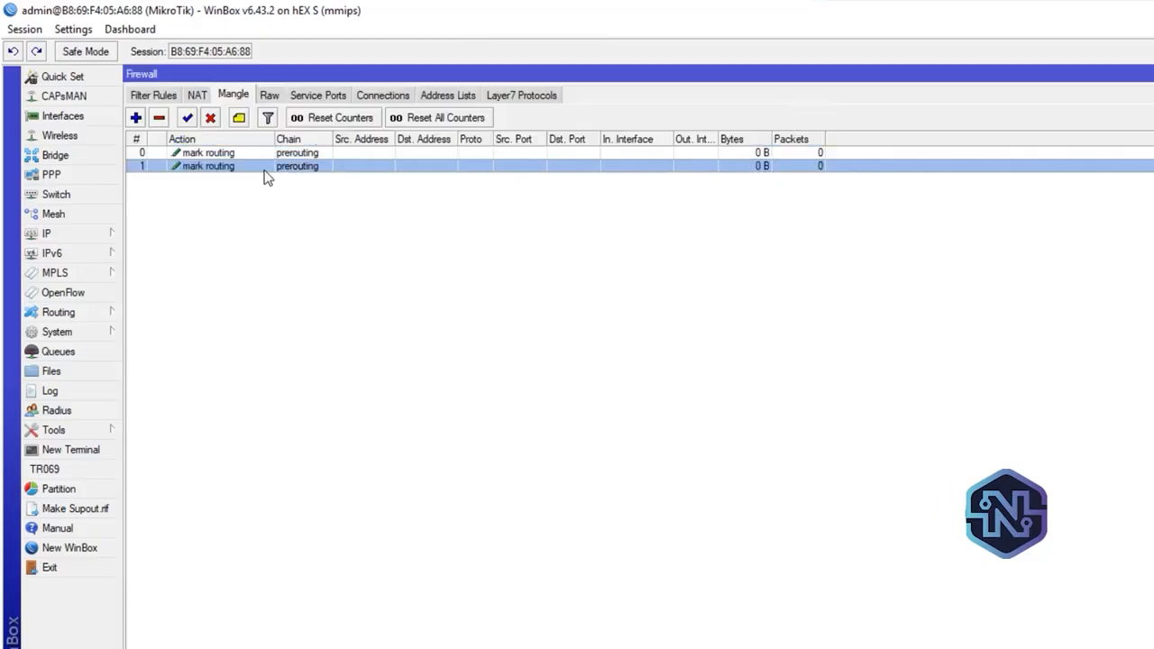
click(136, 118)
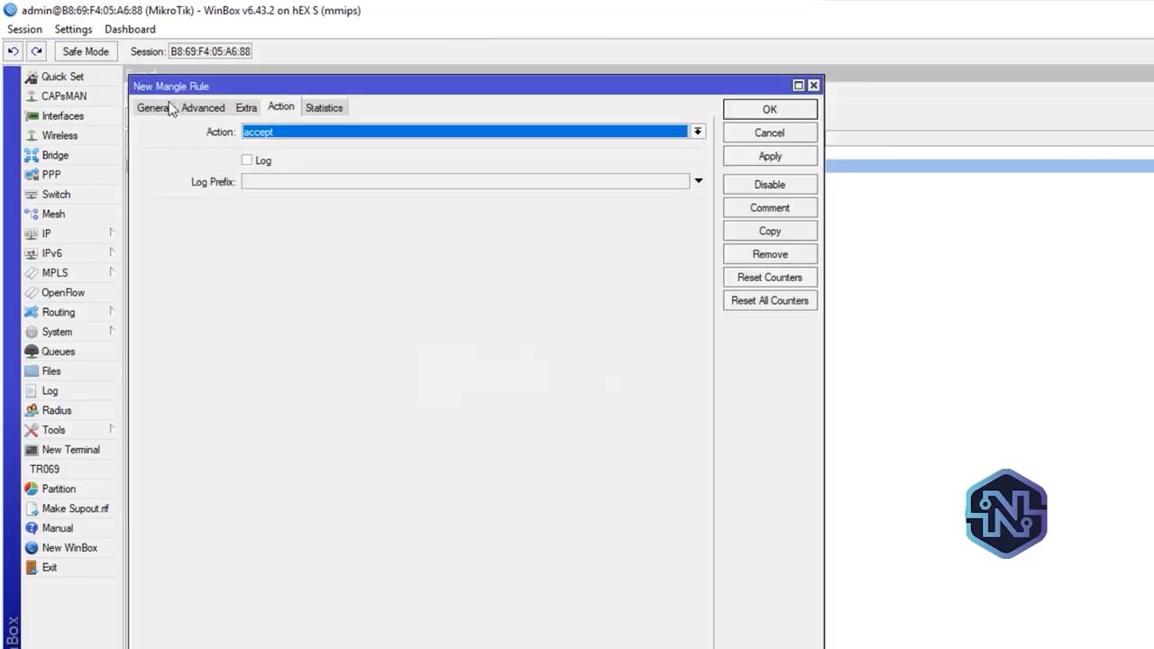
click(169, 105)
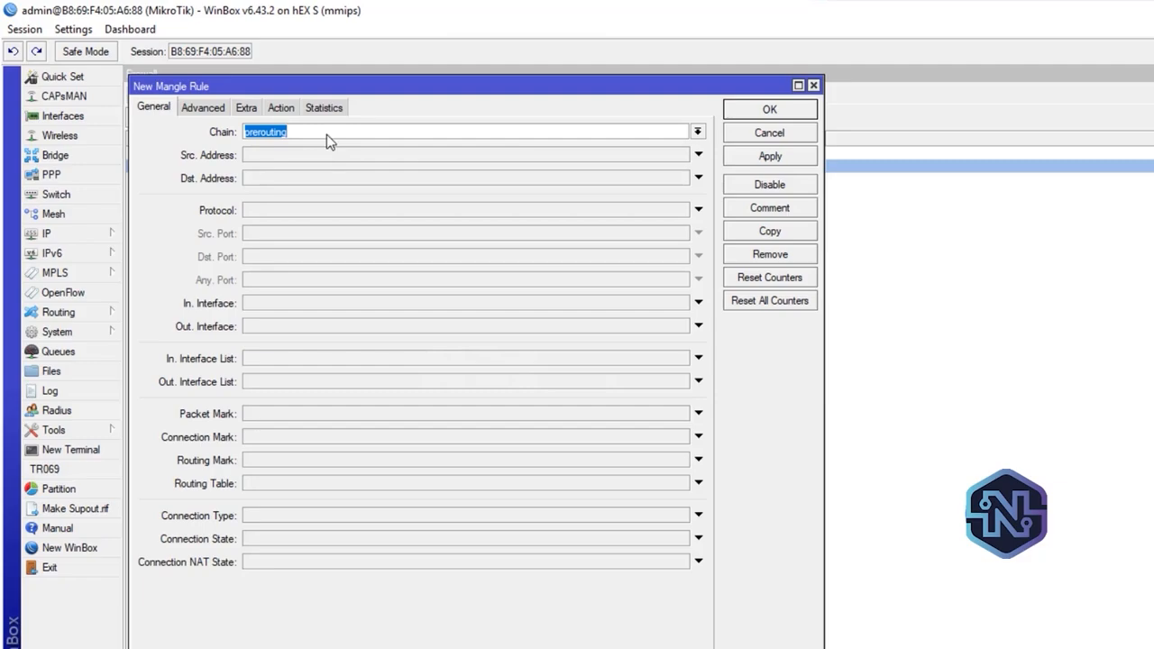
click(203, 109)
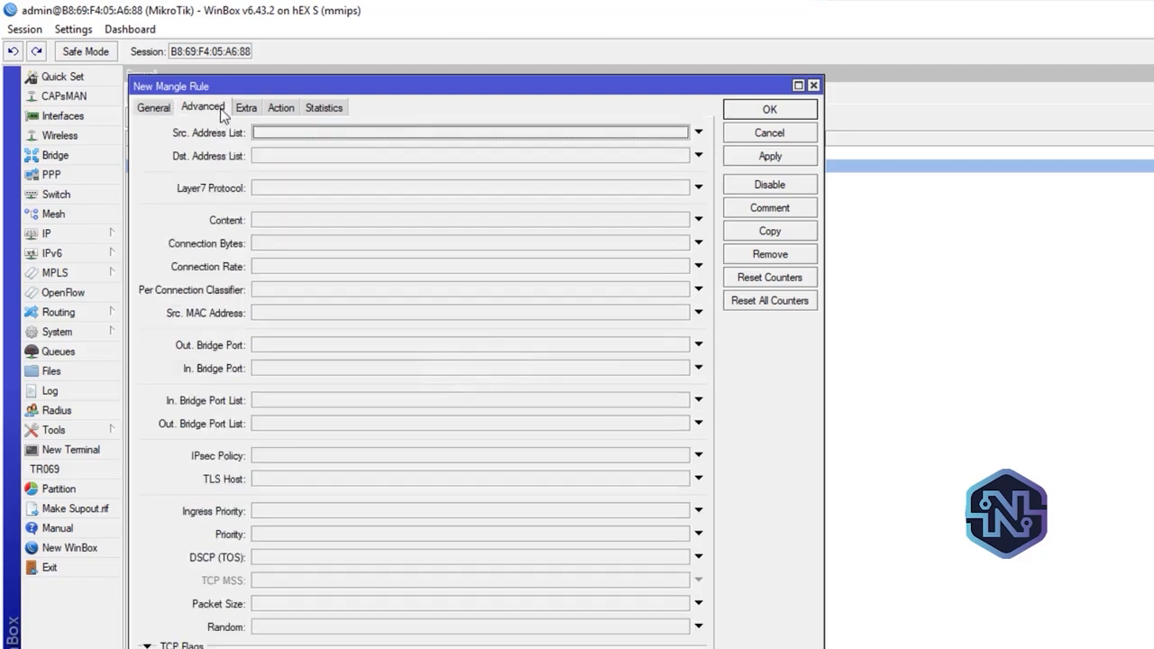
click(446, 136)
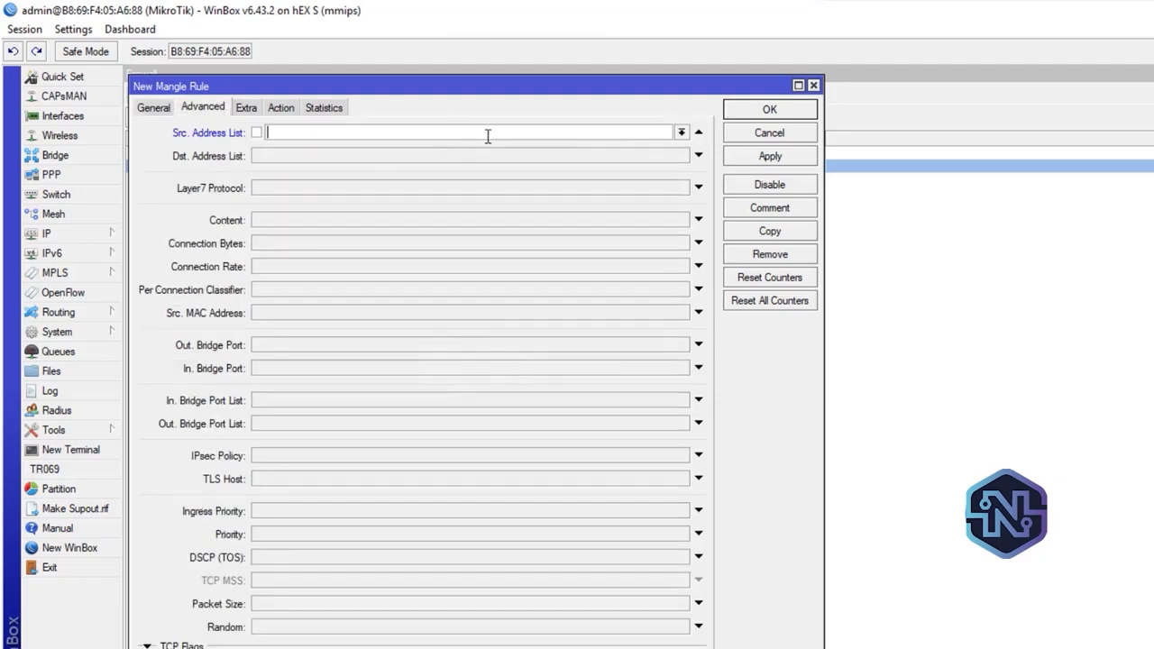
click(681, 133)
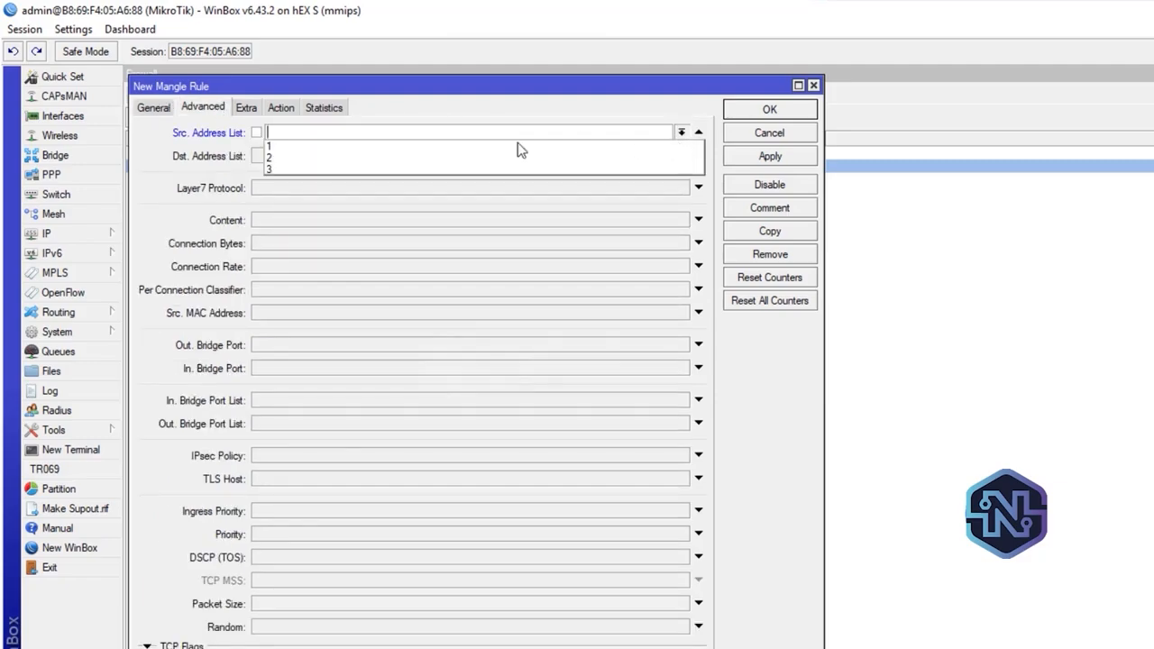
click(380, 169)
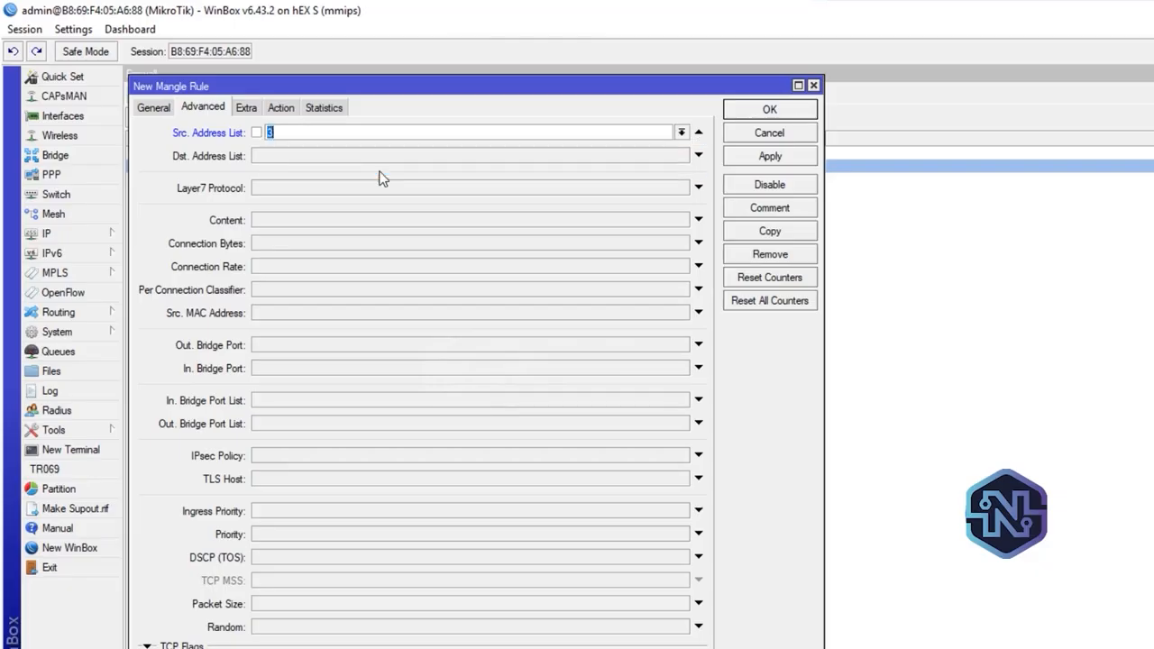
Set the third mangle rule to mark routing with new routing mark C, turn off passthrough, and save the rule
click(282, 109)
click(297, 134)
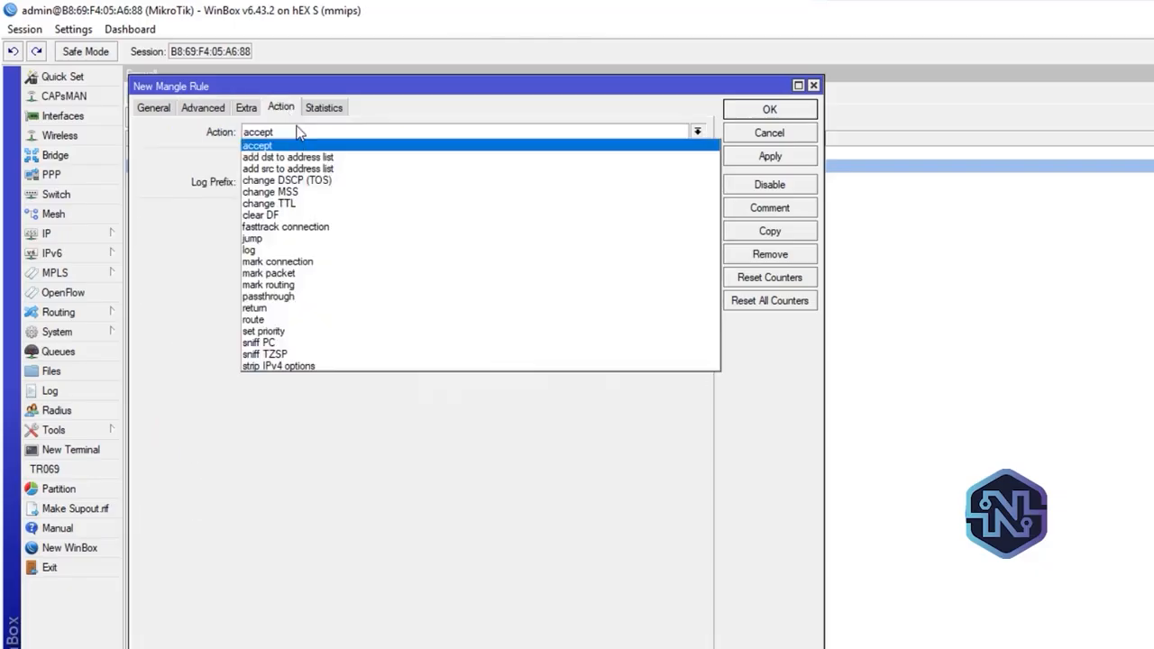
click(336, 287)
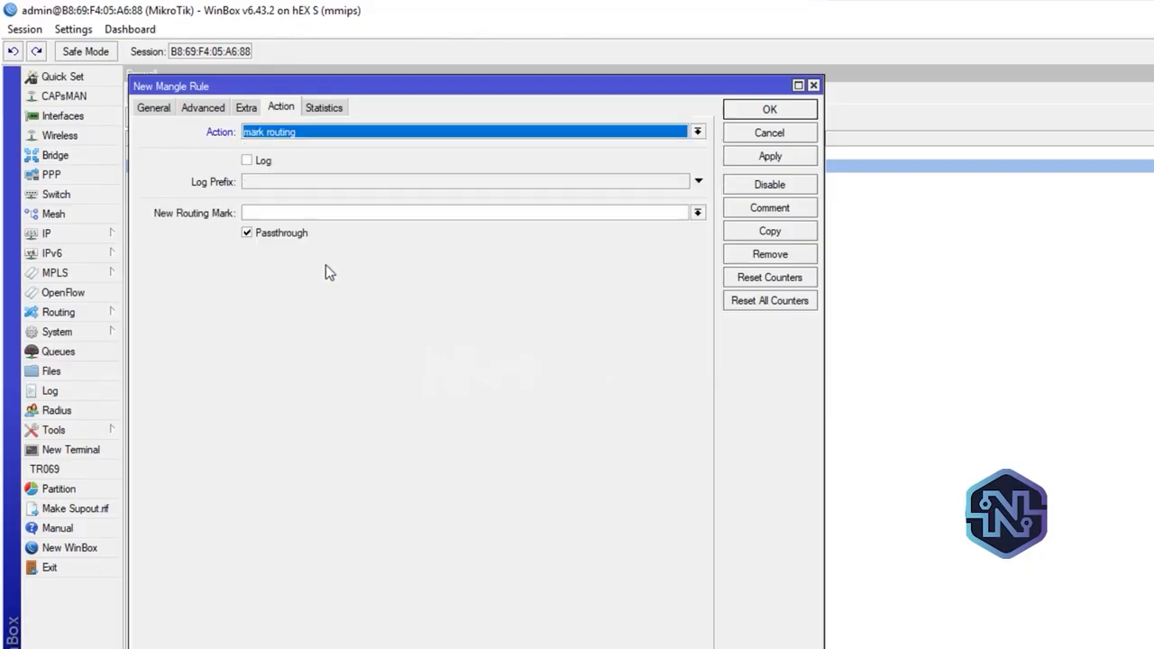
click(248, 234)
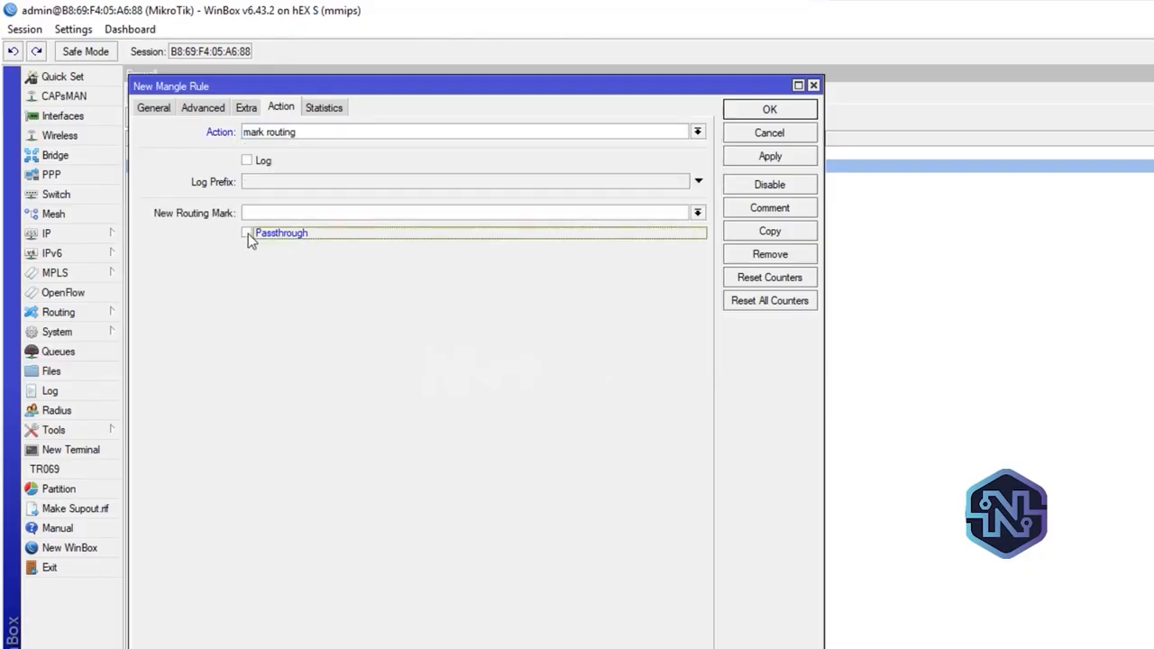
click(272, 212)
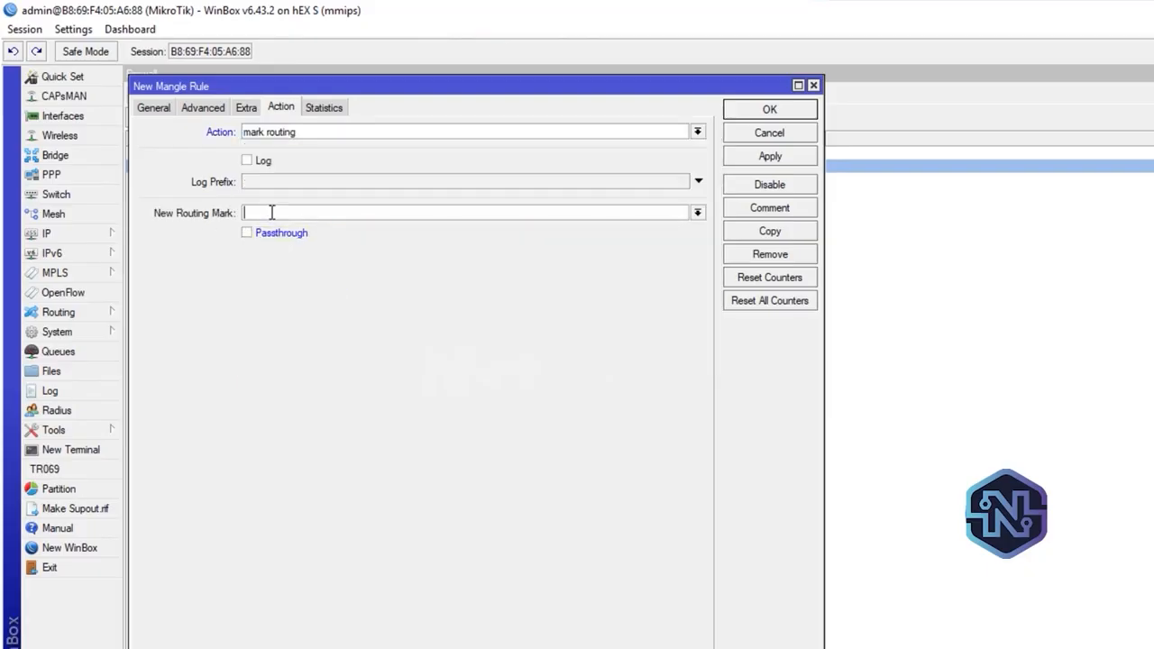
text(C)
click(797, 161)
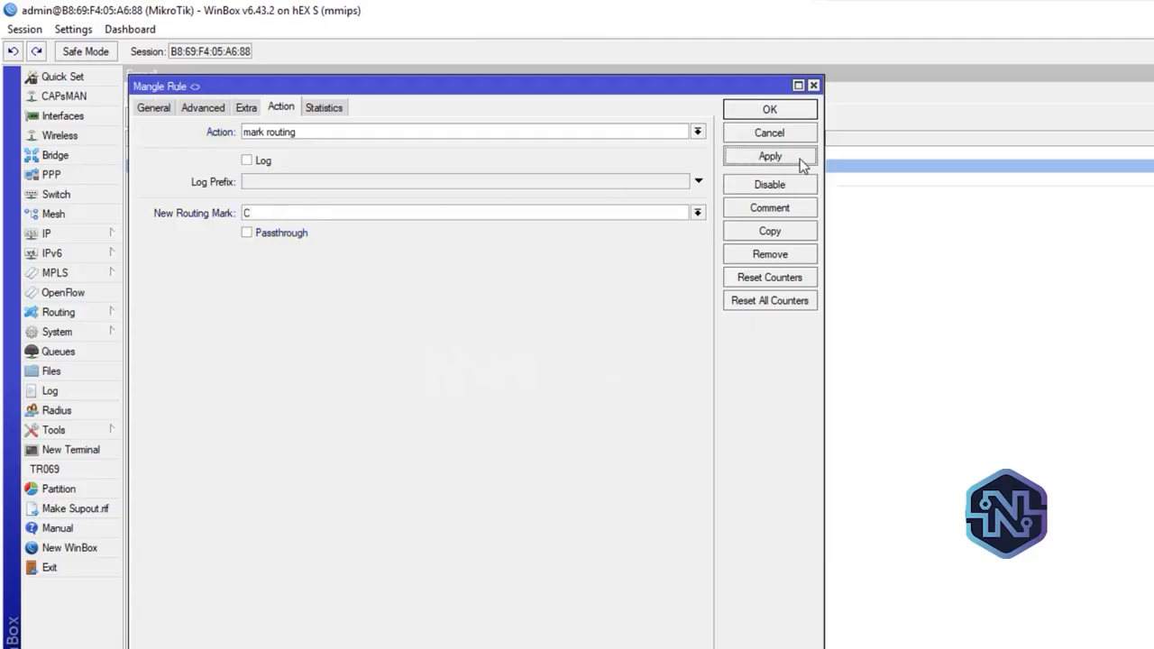
click(791, 112)
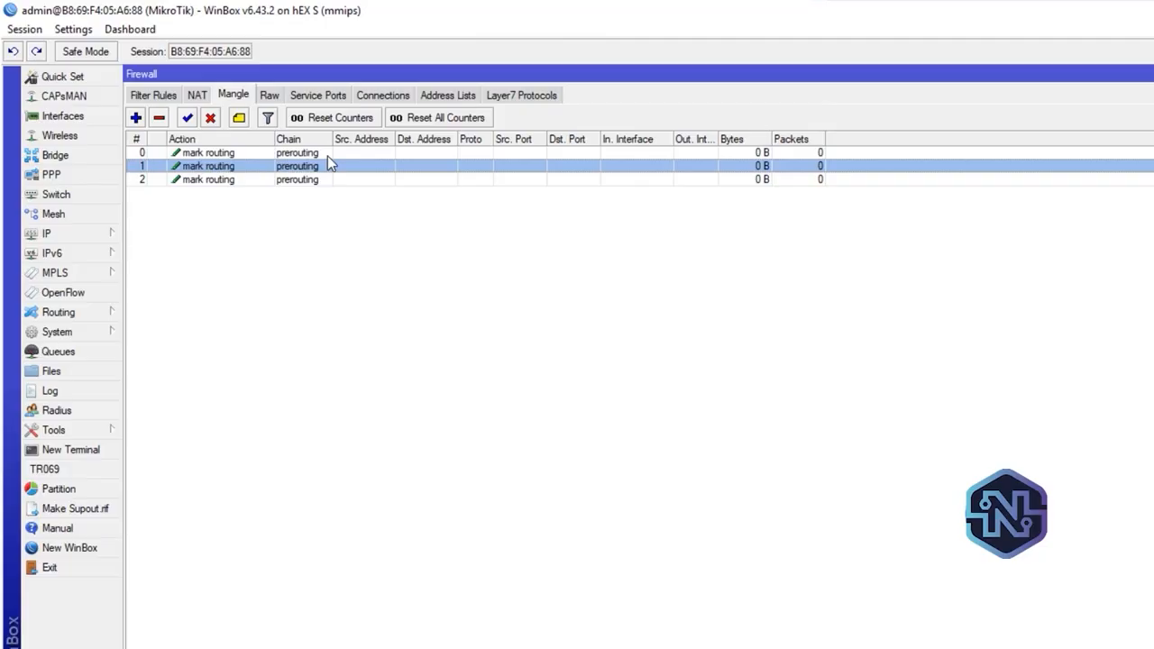
Review the new routing mark of each of the three mangle rules in turn, and close the firewall window
double_click(328, 155)
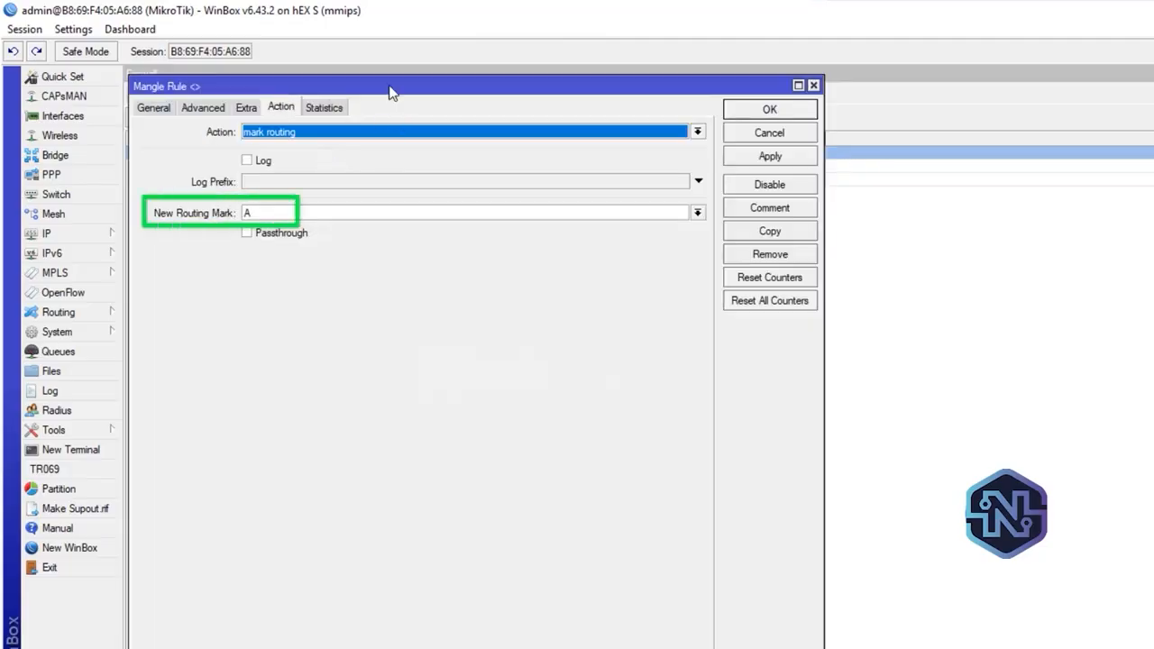
click(780, 106)
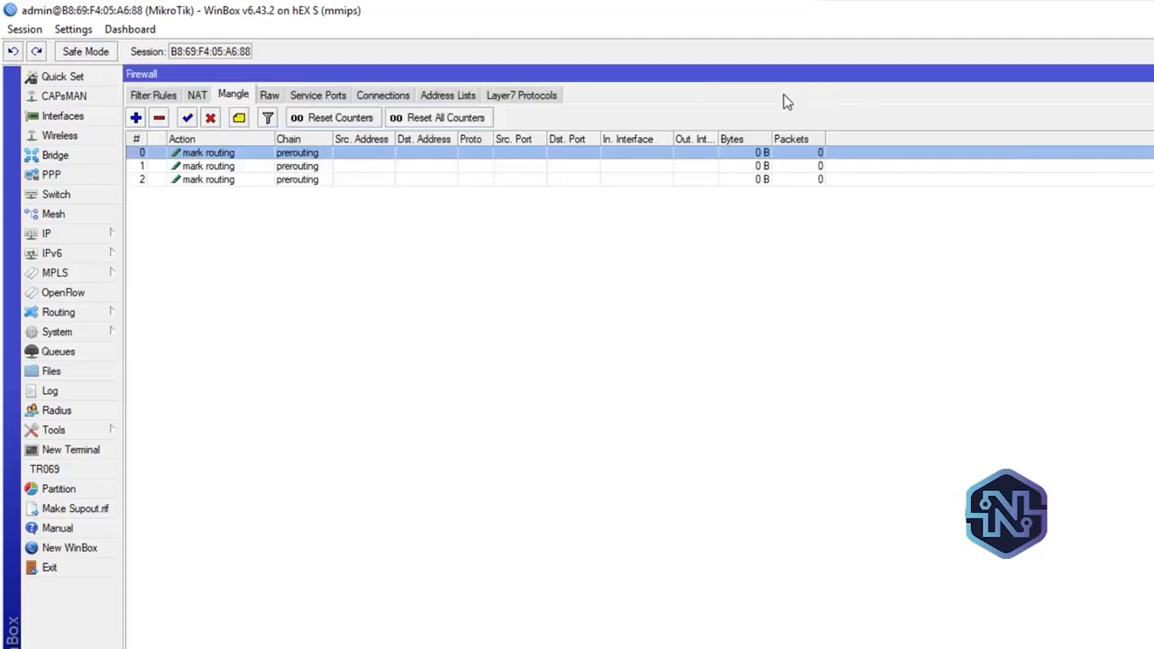
click(457, 168)
double_click(458, 171)
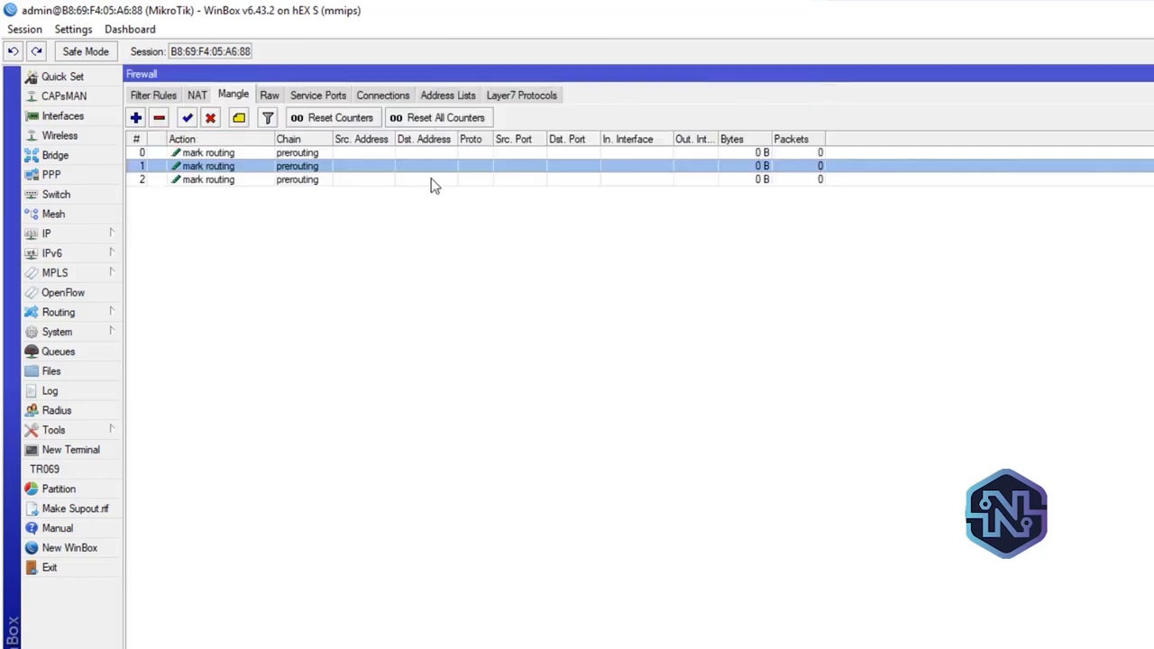
double_click(432, 177)
text(C)
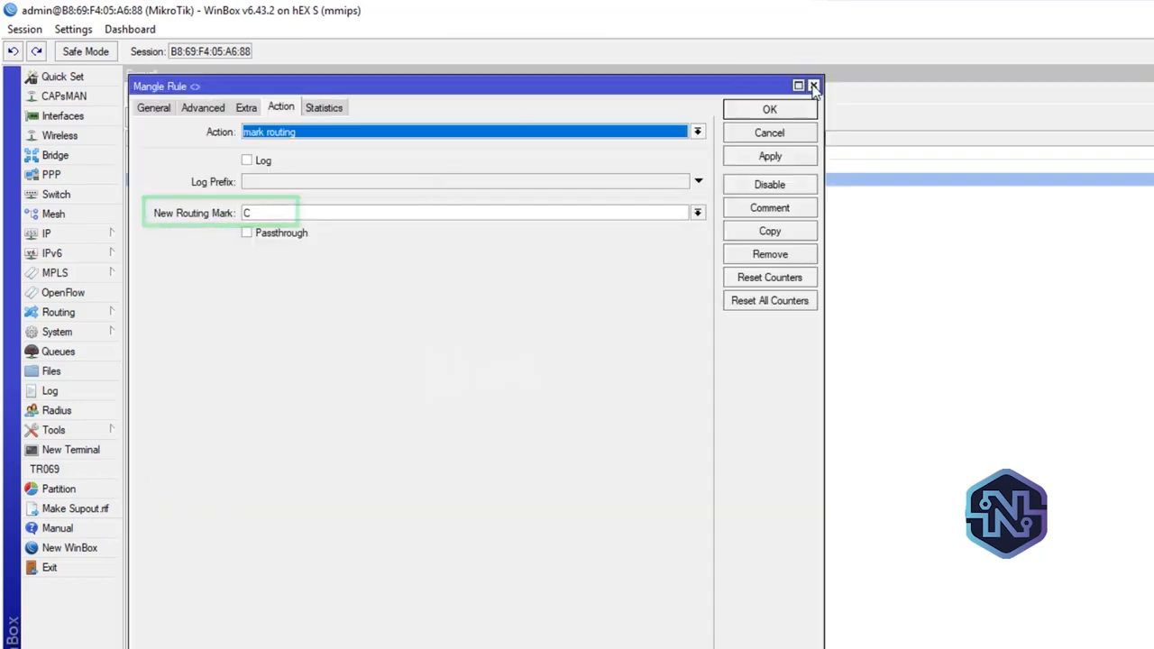
click(812, 85)
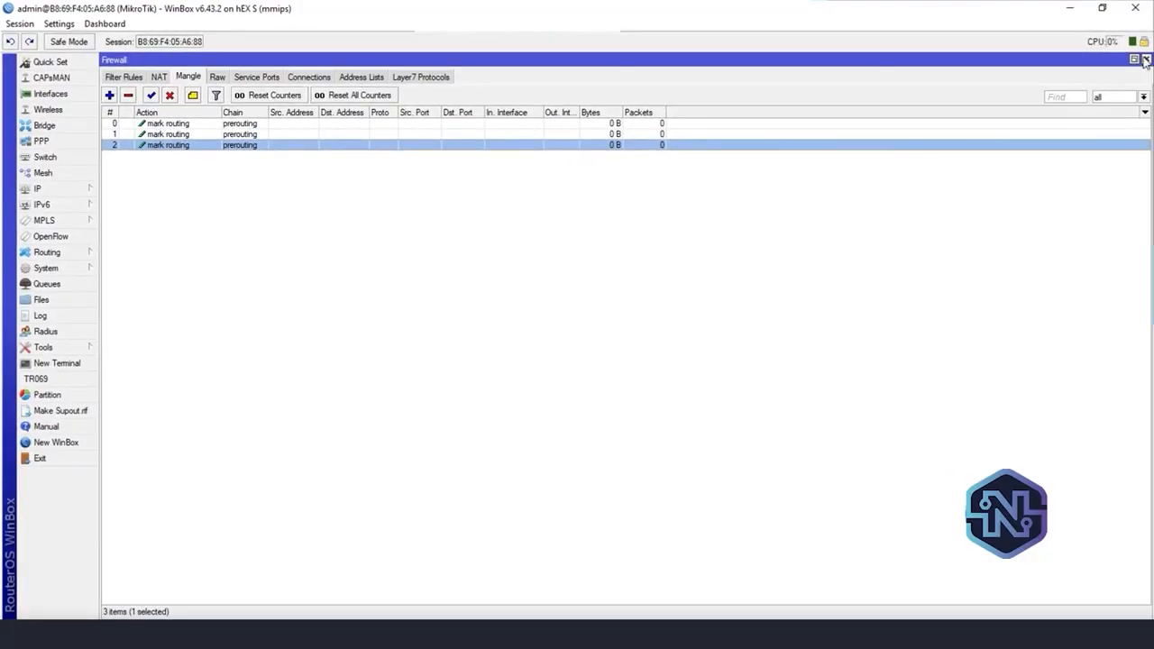
click(1147, 59)
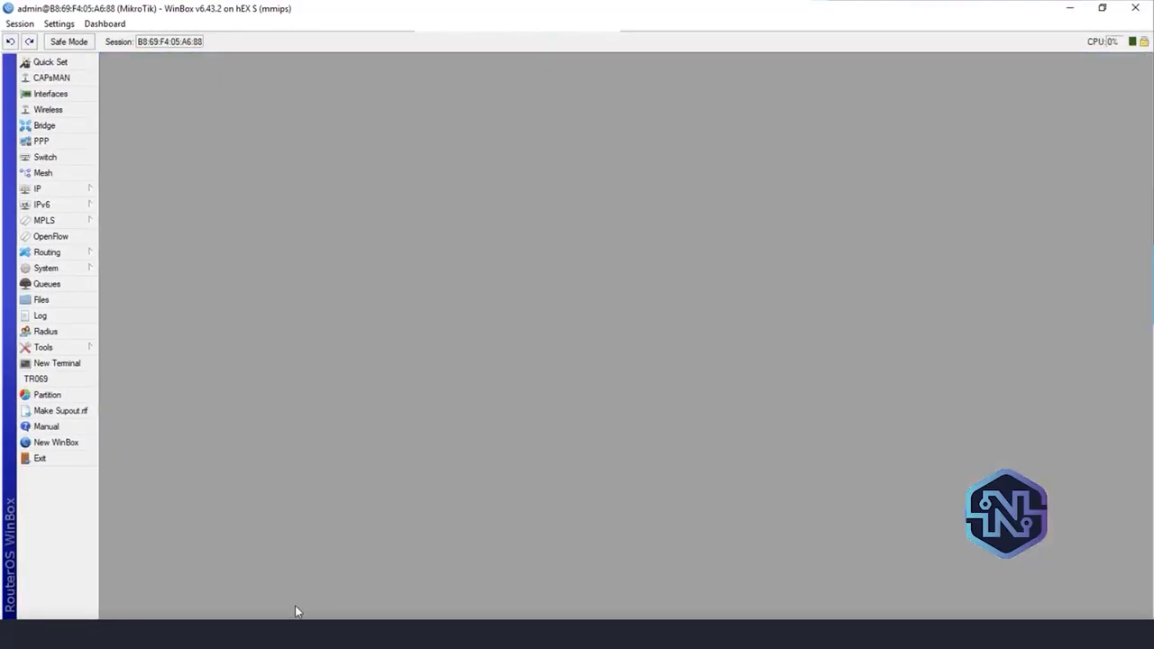
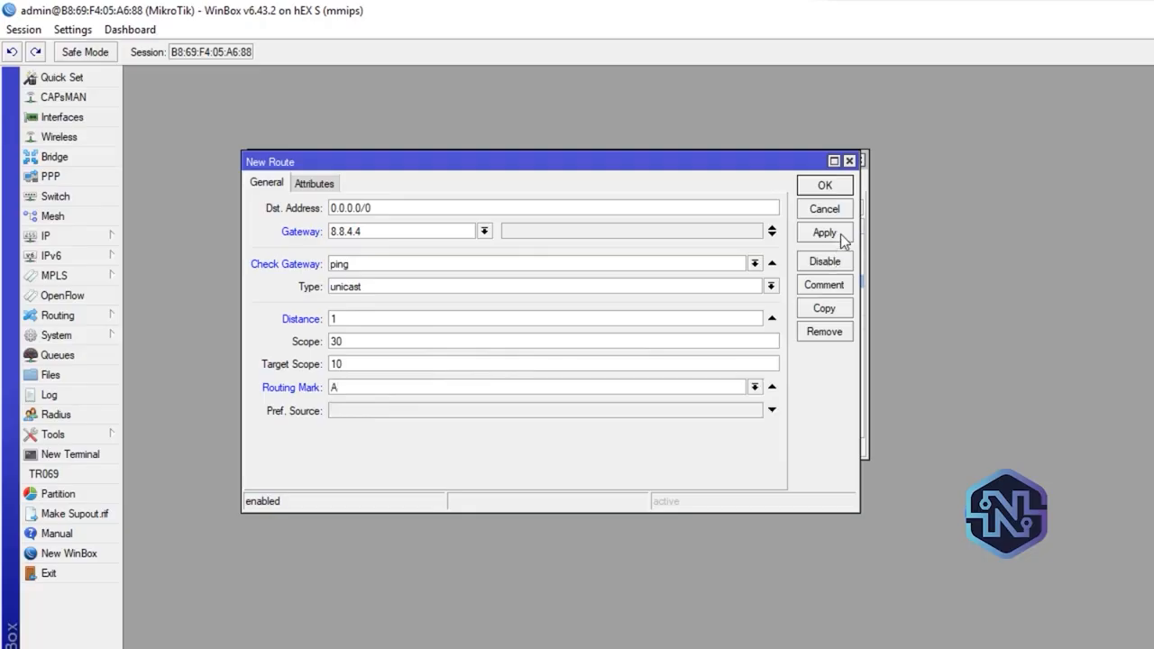
Save the new default route through gateway 8.8.4.4 with ping check, distance 1 and routing mark A
click(842, 236)
click(831, 185)
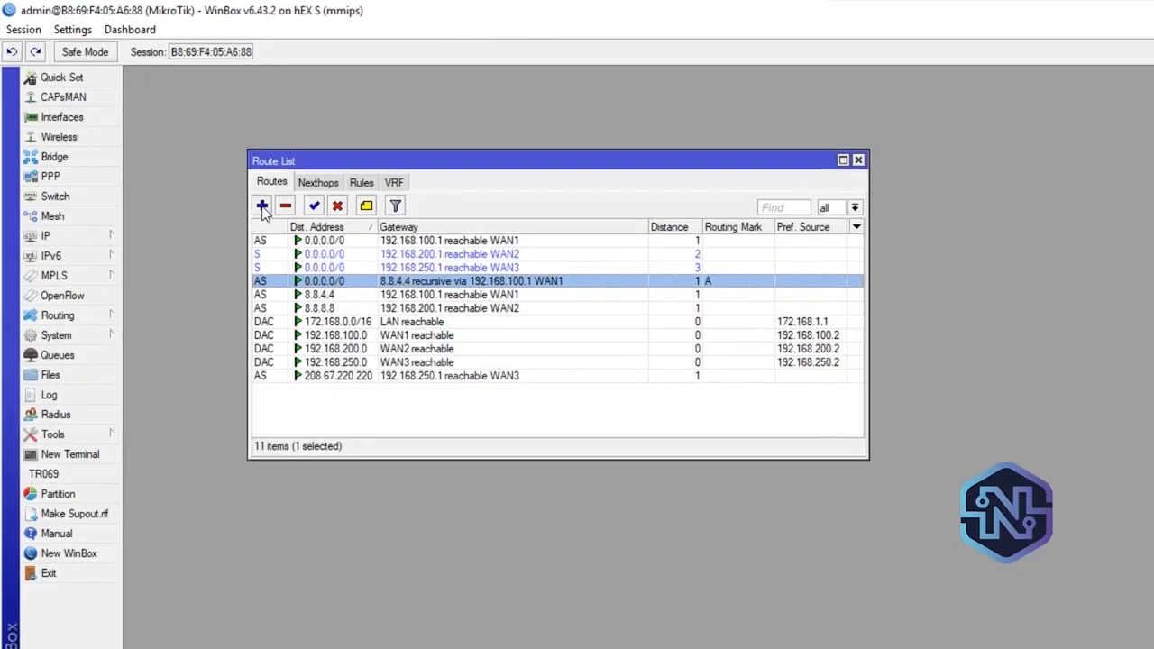
Create a new default route with gateway 8.8.8.8, gateway check by ping, and distance 2
click(261, 206)
click(377, 231)
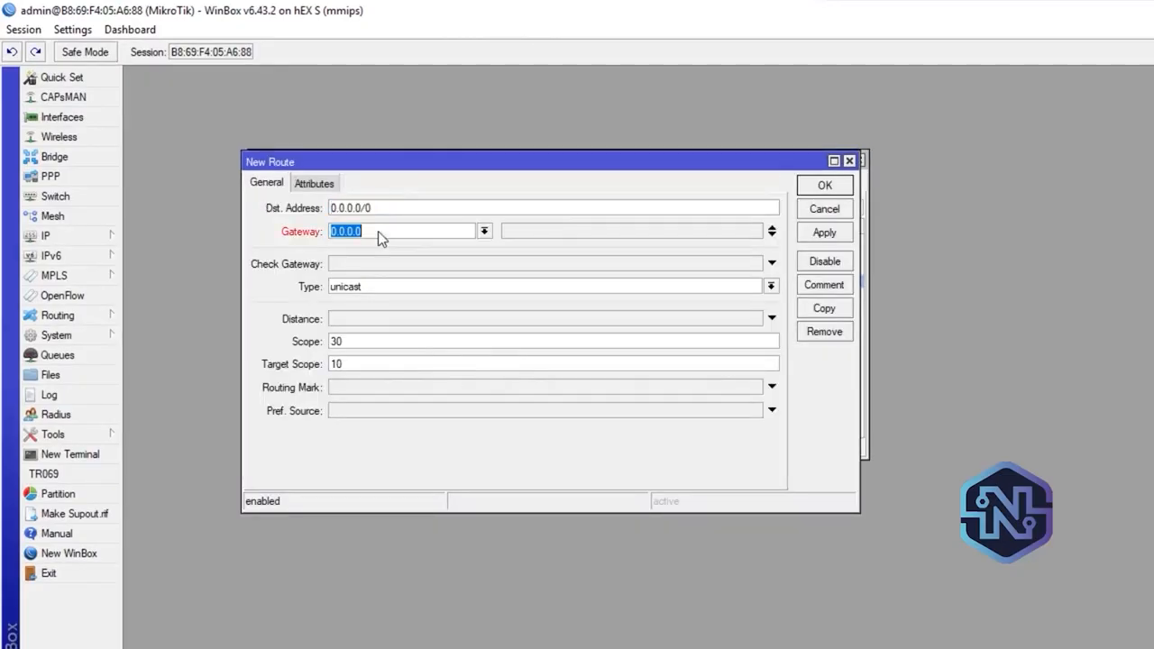
text(8.8.8.8)
click(381, 267)
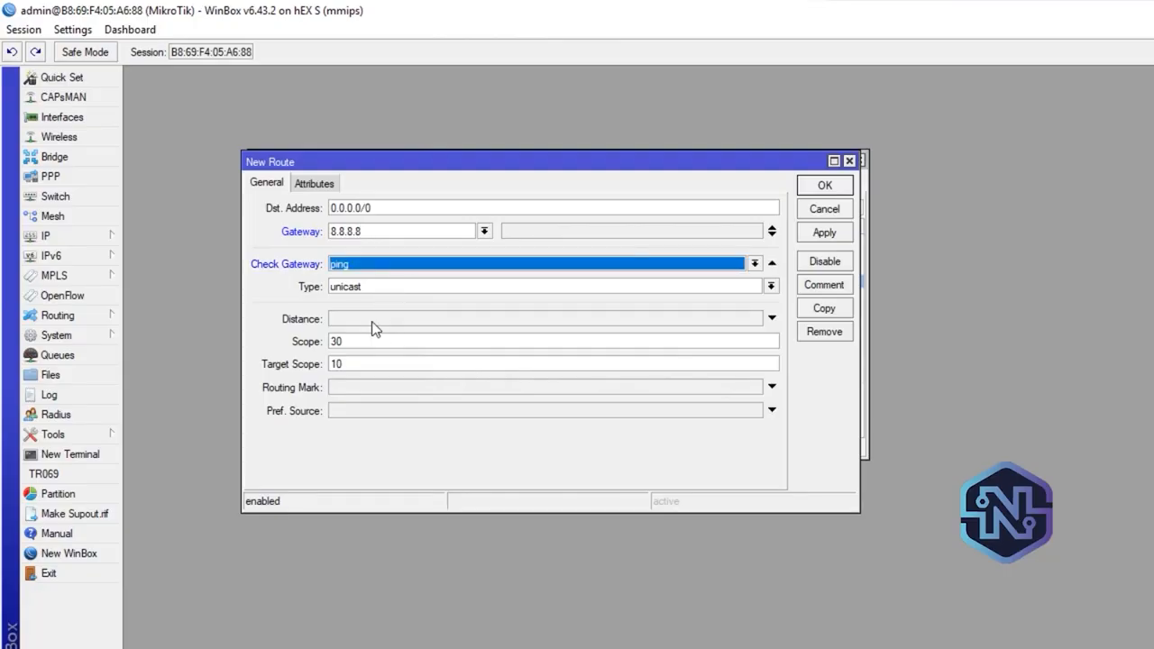
click(372, 320)
text(2)
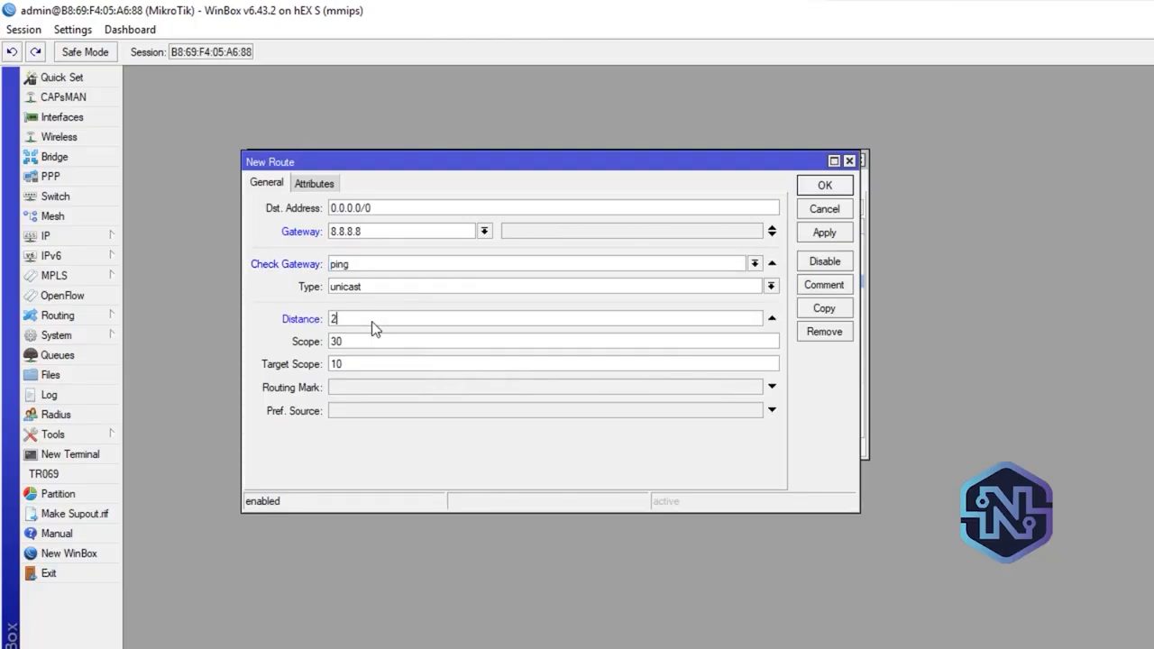
Assign routing mark A to the new 8.8.8.8 route, save it, and select it in the route list
click(772, 386)
click(754, 387)
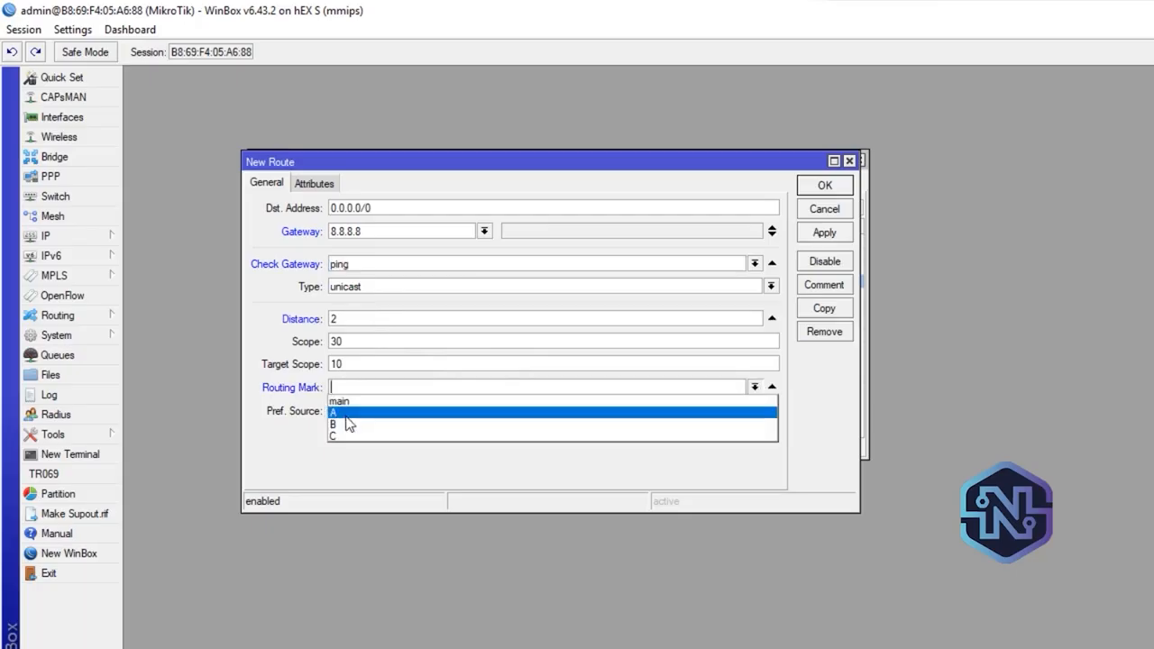
click(347, 414)
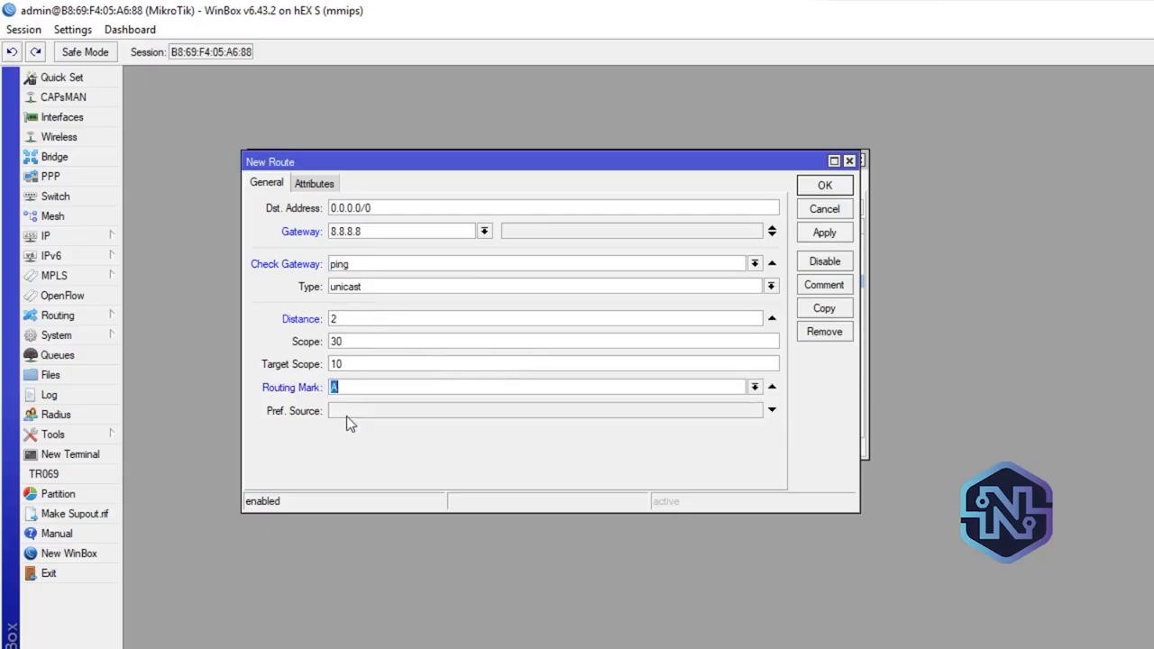
click(824, 233)
click(825, 185)
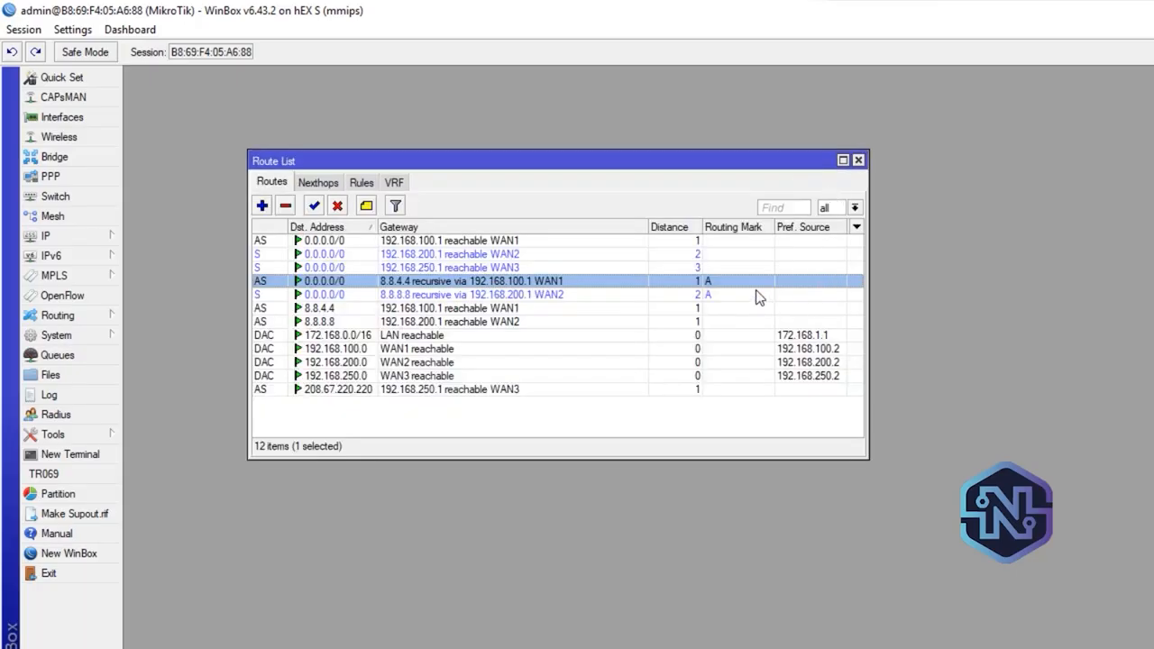
click(699, 296)
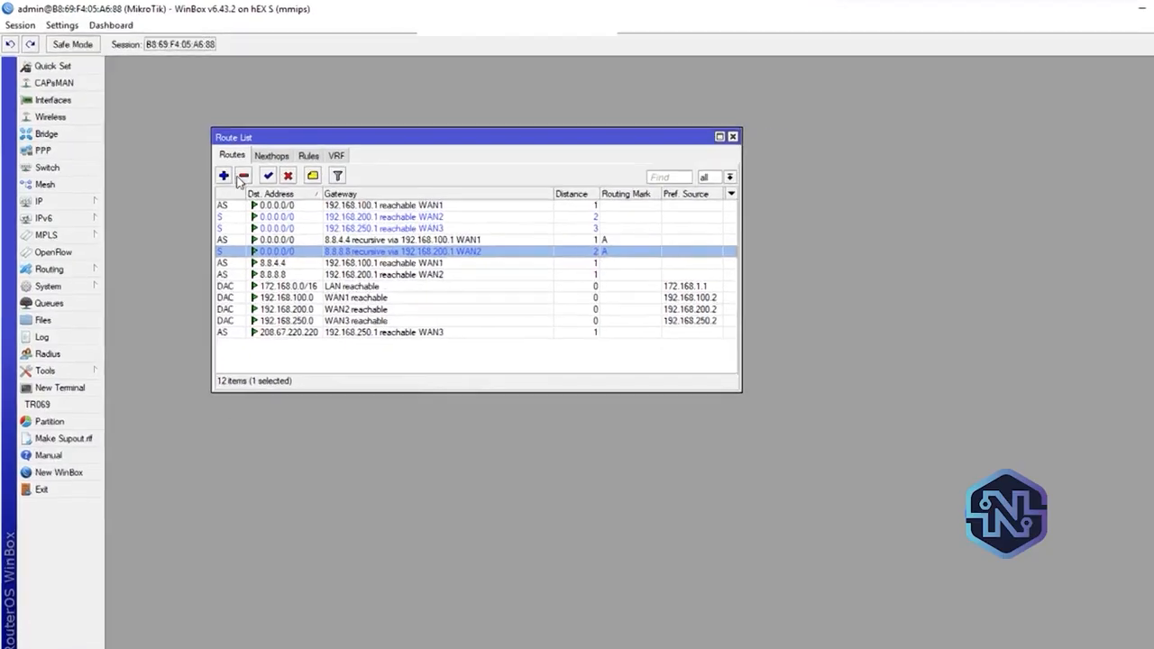
Create a new default route with gateway 208.67.220.220, gateway check by ping, and distance 3
click(259, 207)
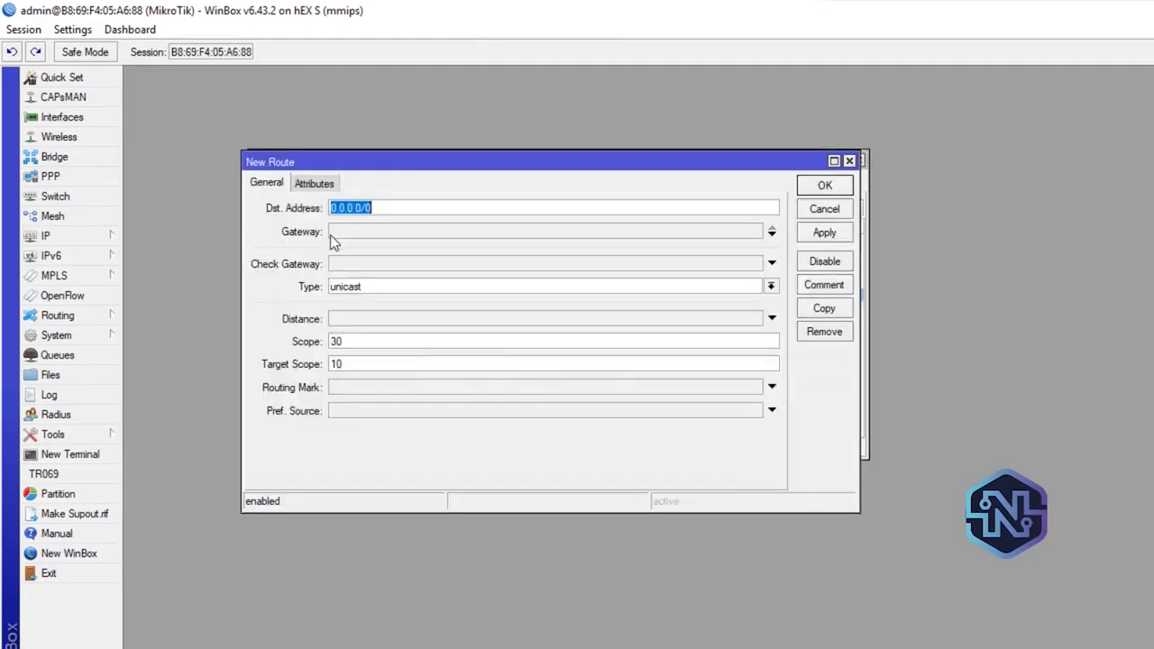
click(374, 238)
text(20)
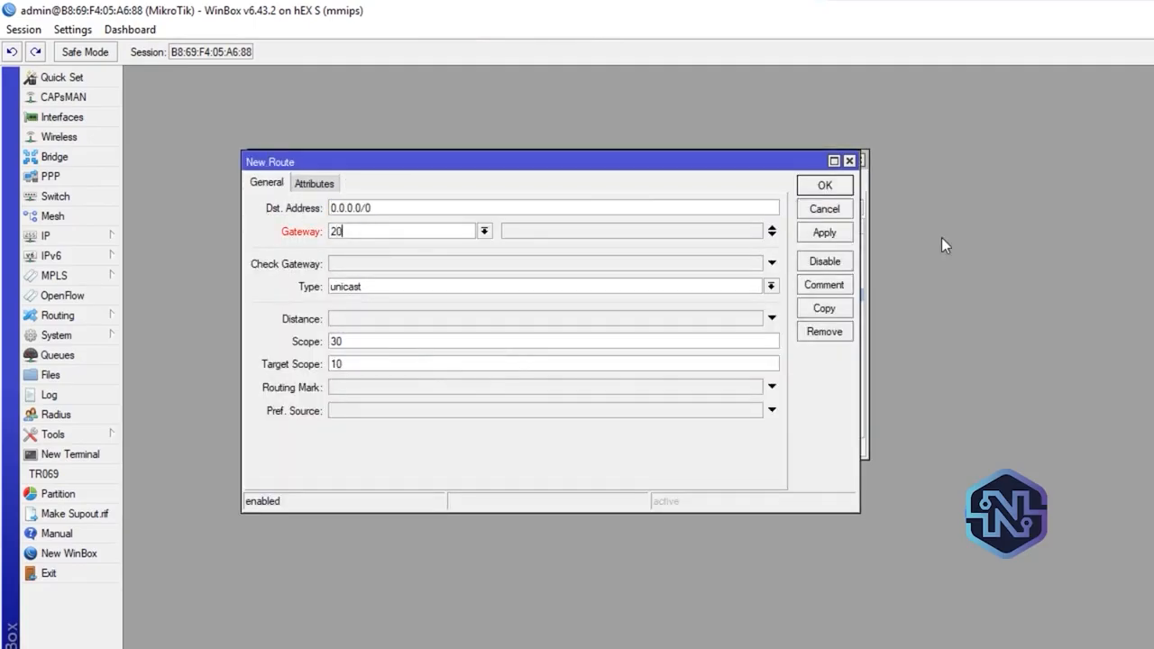
text(8.67.220.220)
click(343, 268)
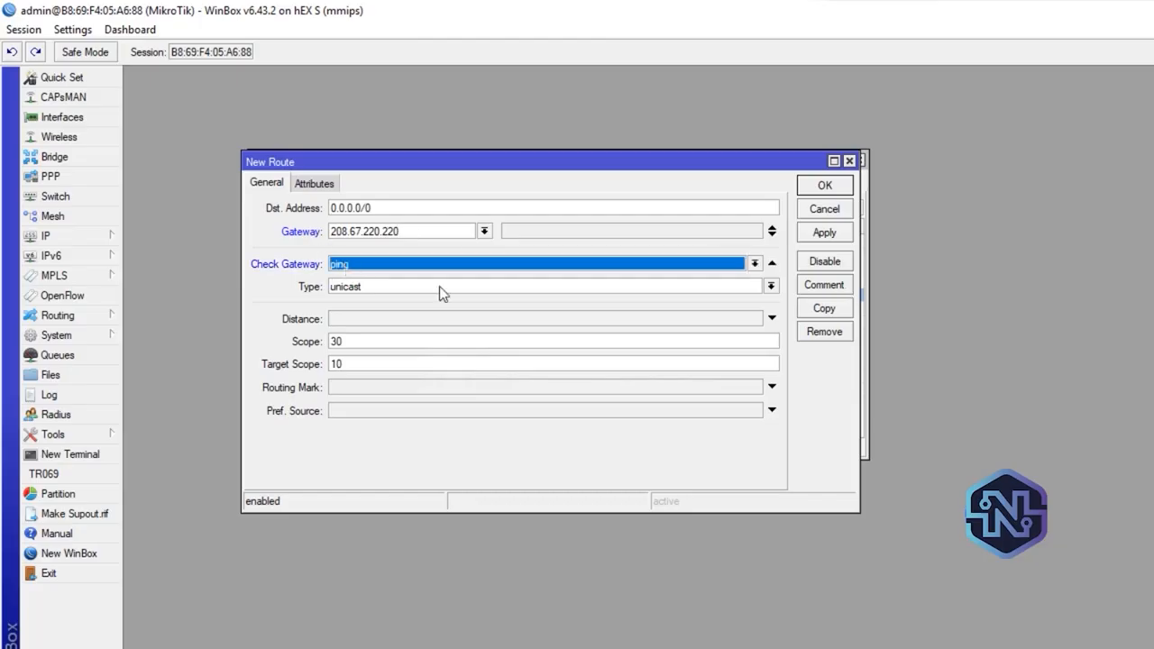
click(414, 322)
text(3)
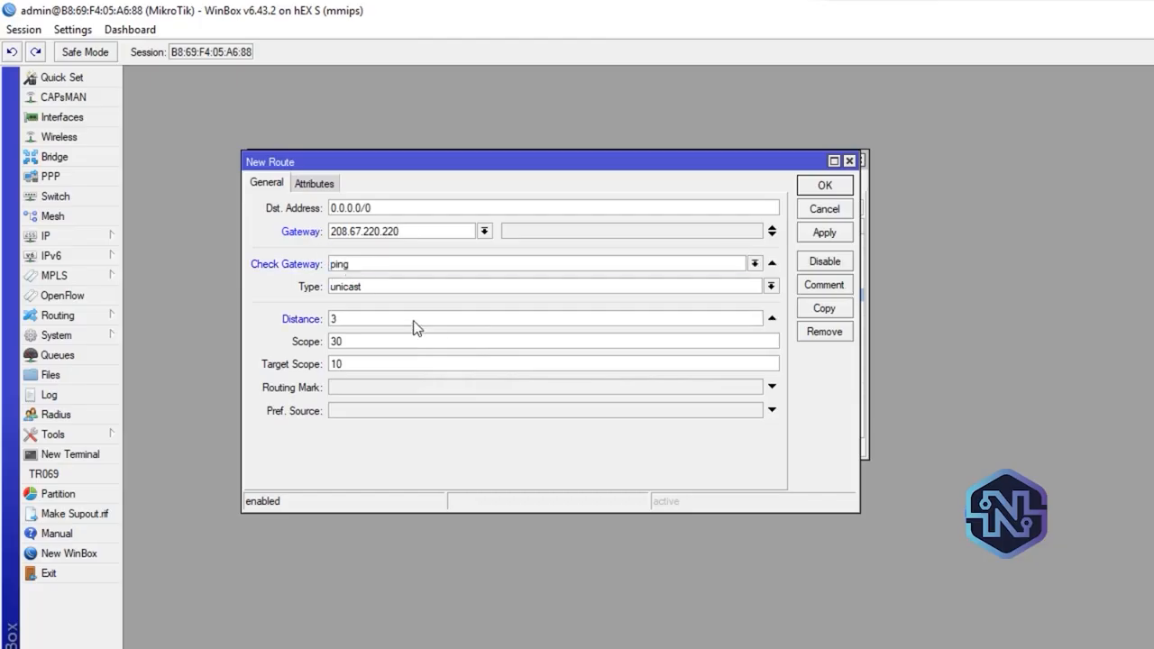
Assign routing mark A to the new 208.67.220.220 route and save it
click(556, 388)
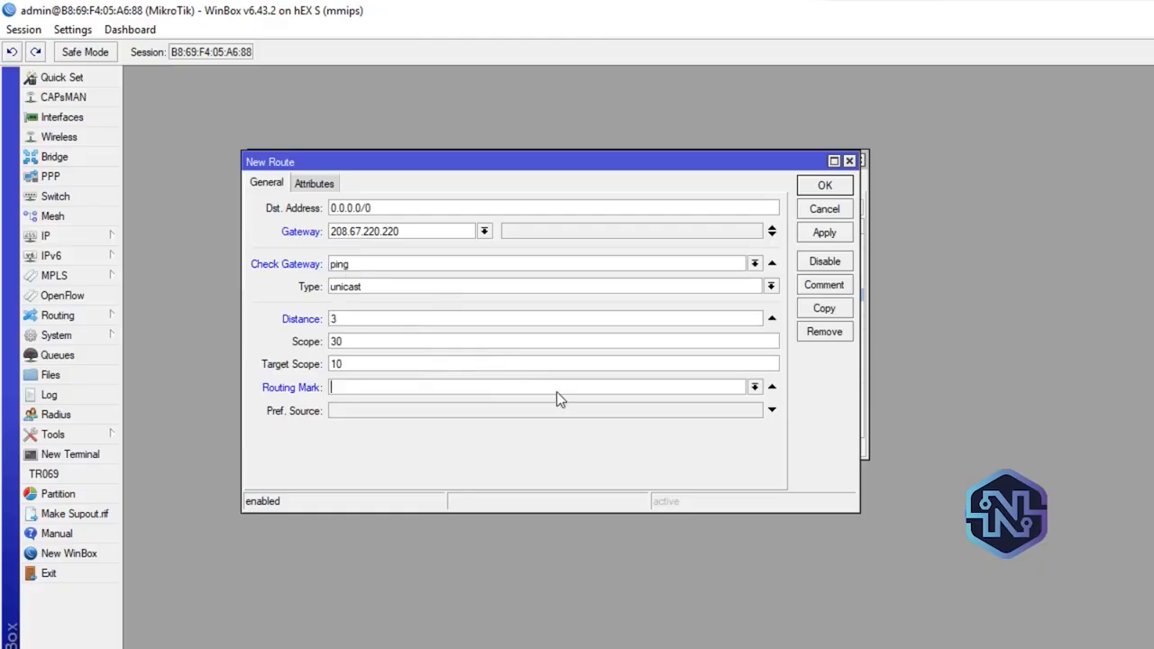
click(760, 388)
click(336, 413)
click(824, 233)
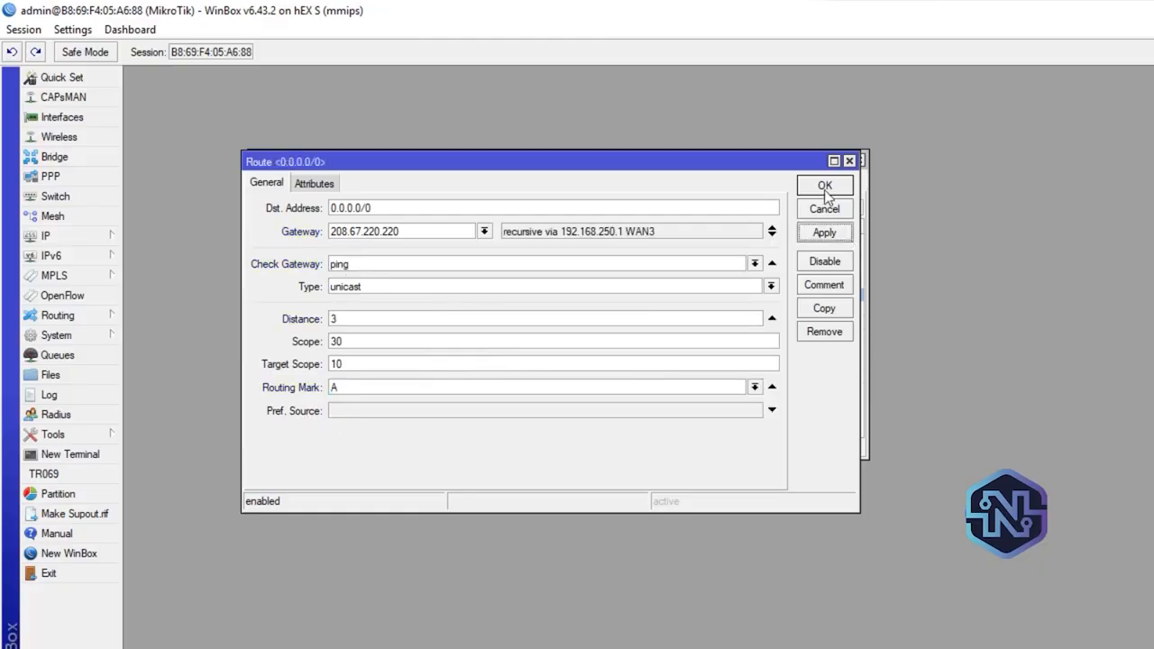
click(824, 187)
Select the three default routes carrying routing mark A in the route list to review them together
click(664, 286)
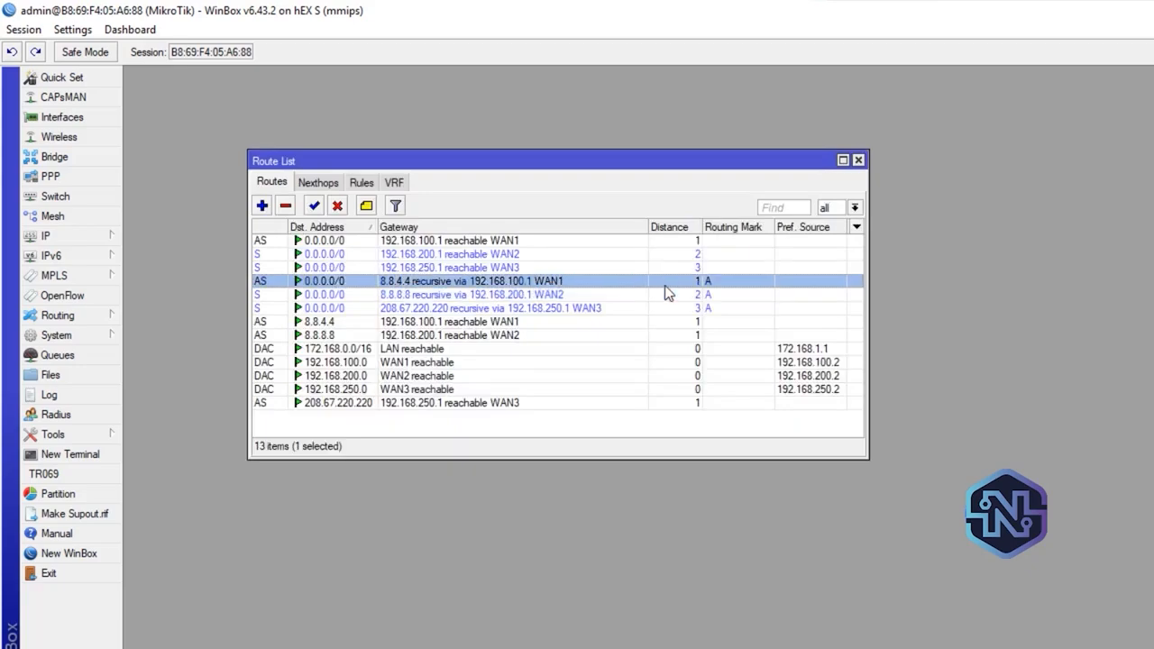
key(shift+Down)
key(shift+Down)
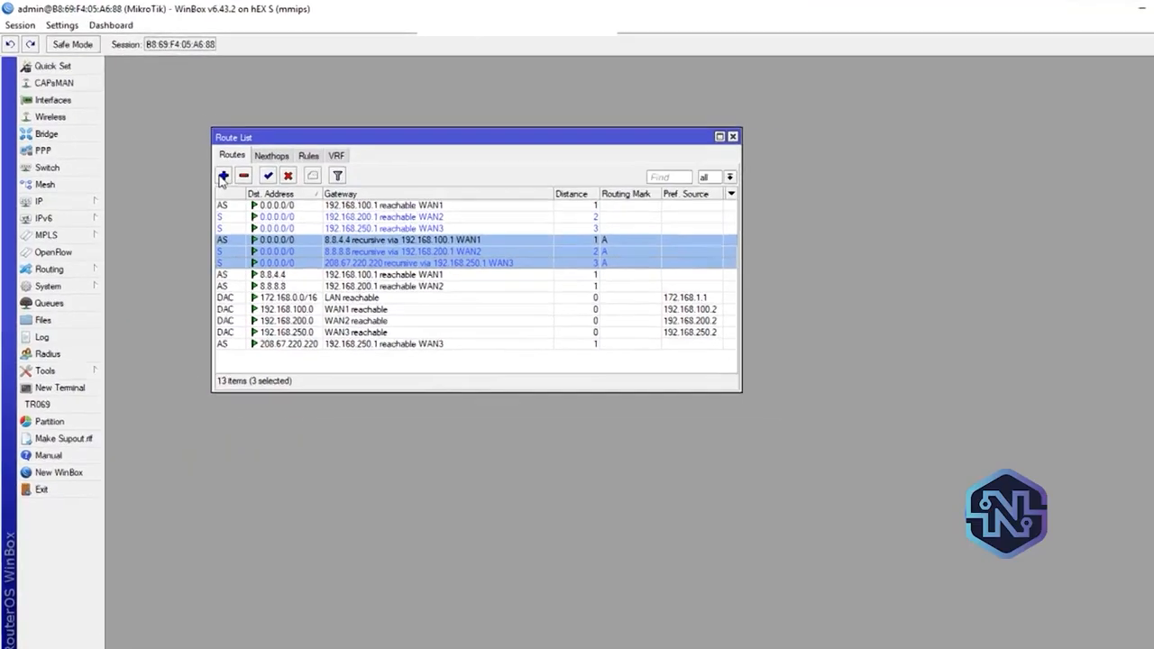
Create another default route with gateway 8.8.8.8, gateway check by ping, and distance 1
click(209, 164)
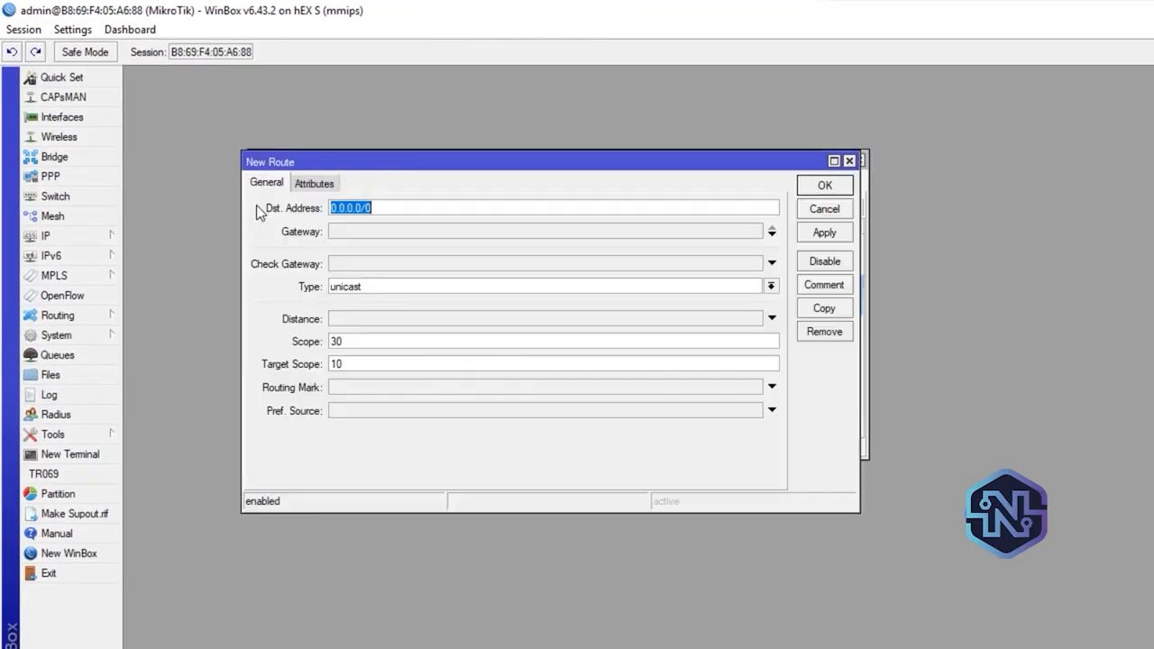
click(348, 238)
text(8.8.8.8)
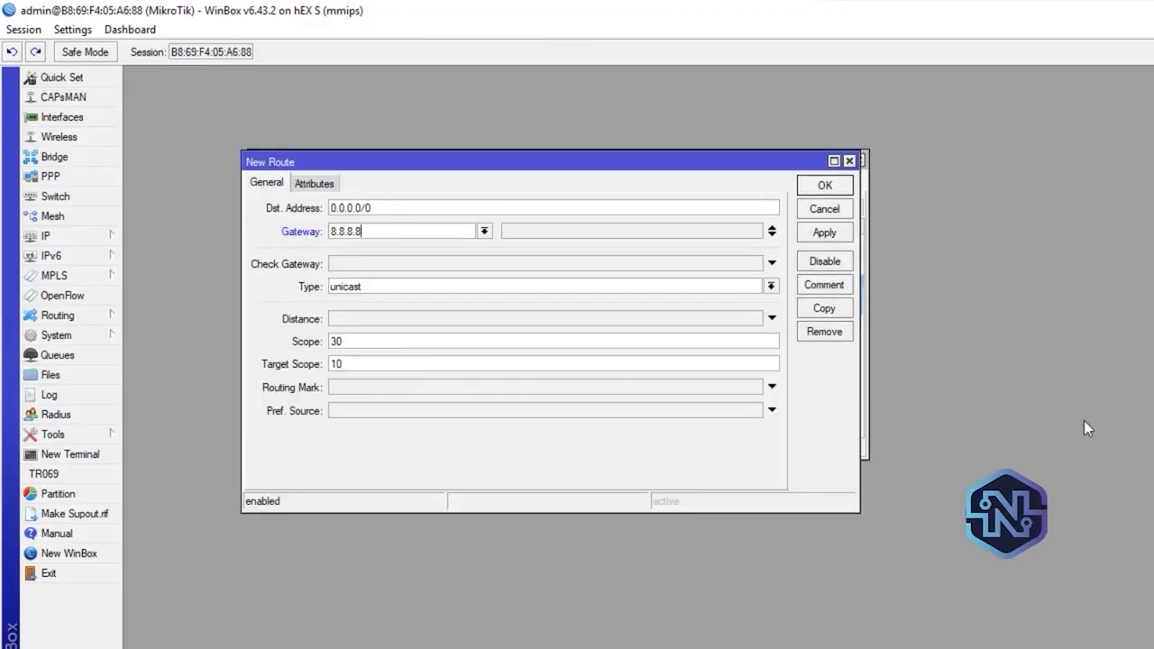
click(359, 266)
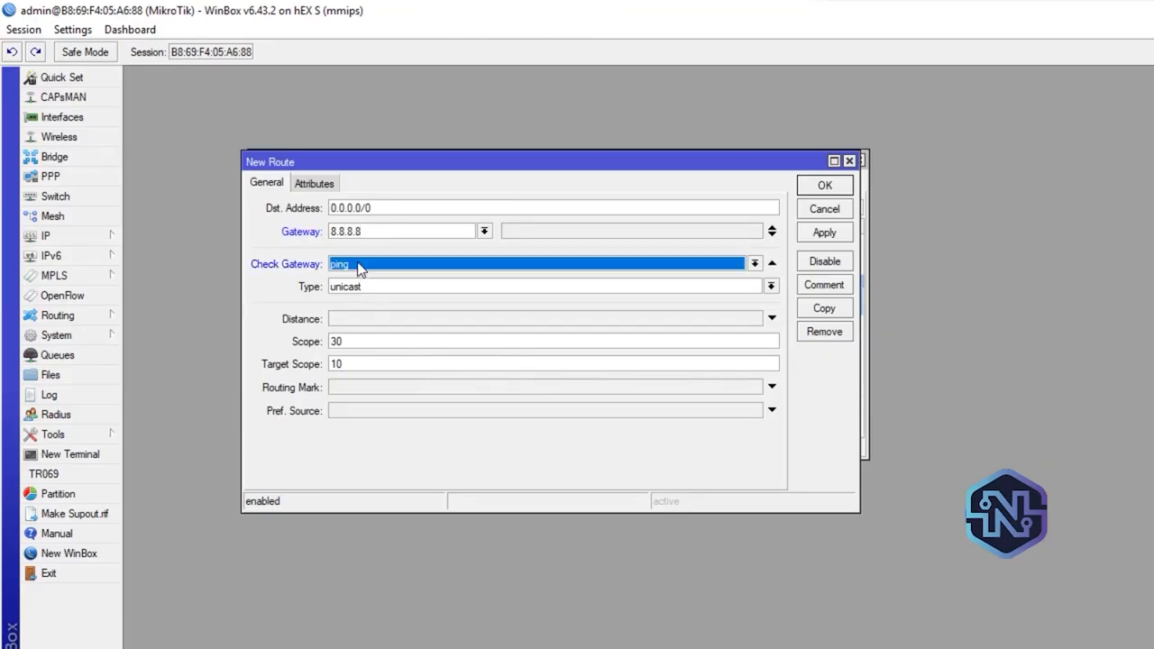
click(398, 319)
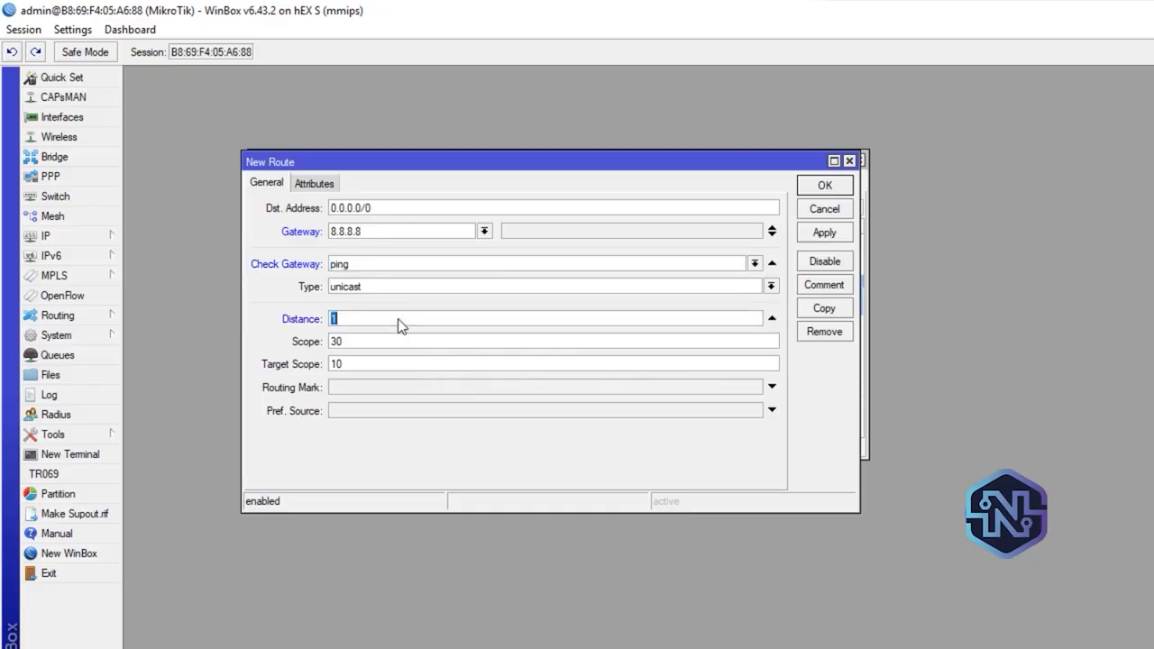
Assign routing mark B to the new distance 1 route through 8.8.8.8 and save it
click(586, 388)
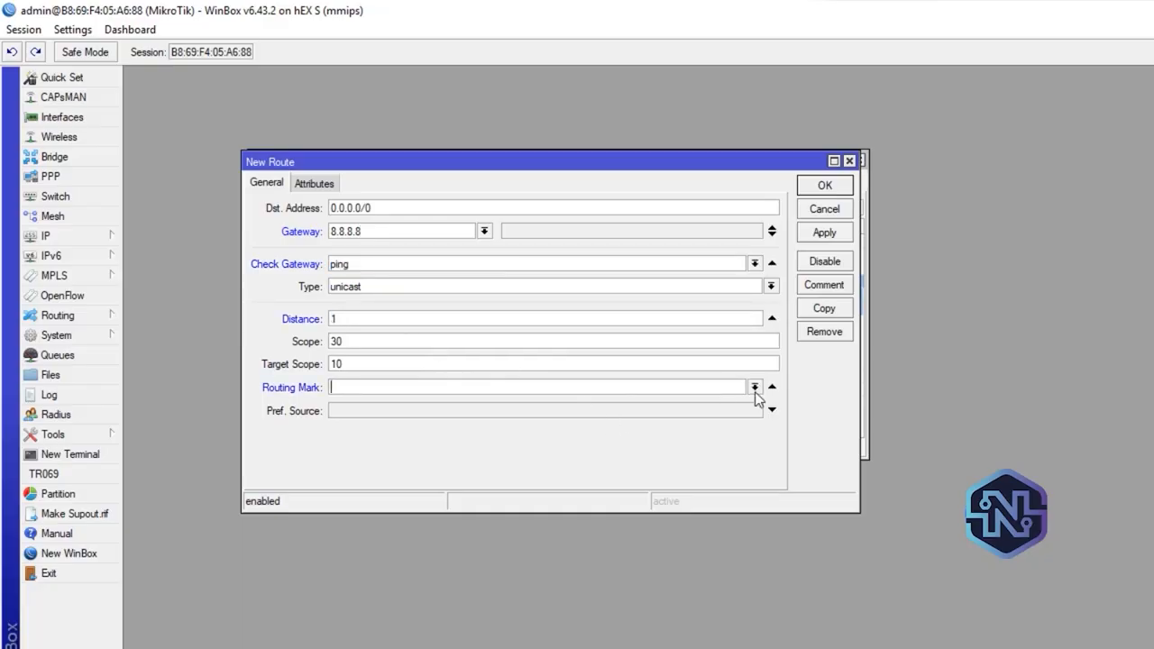
click(754, 387)
click(370, 426)
click(836, 237)
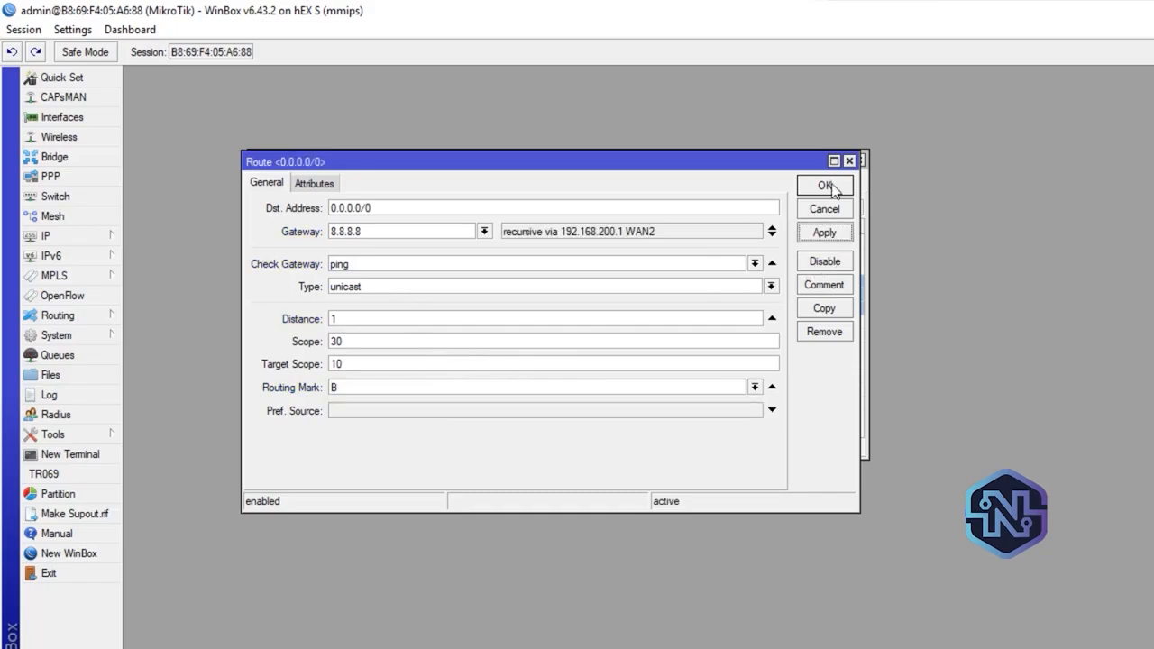
click(828, 186)
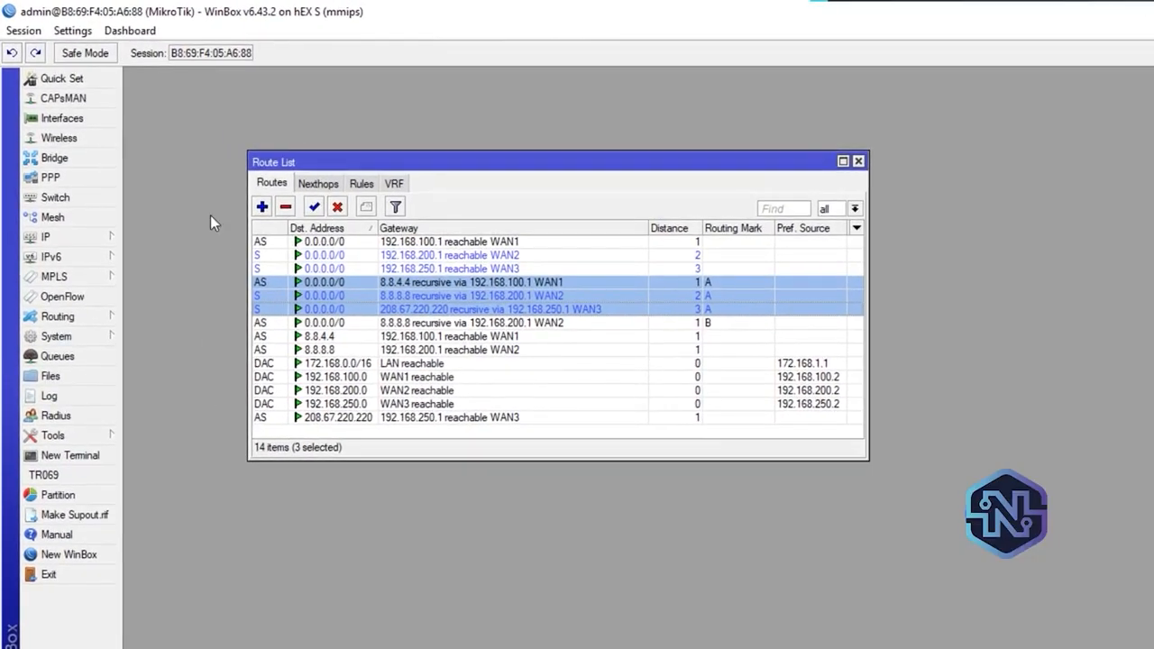
Create another default route with gateway 8.8.4.4, gateway check by ping, and distance 2
click(261, 207)
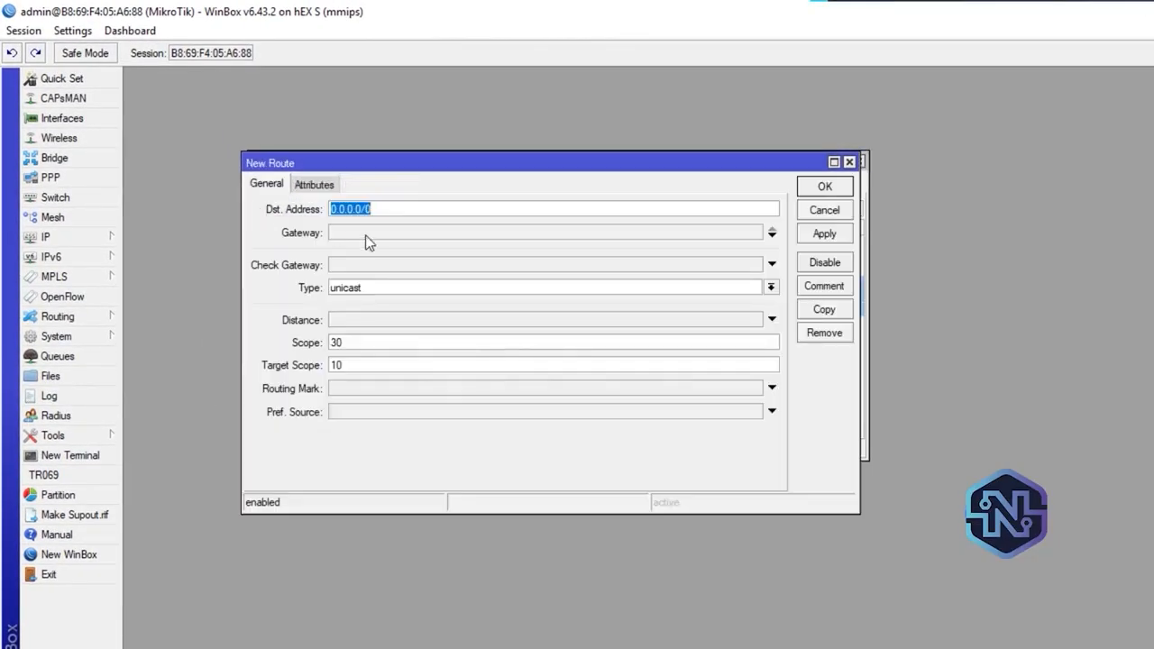
click(366, 236)
text(8.8.4.4)
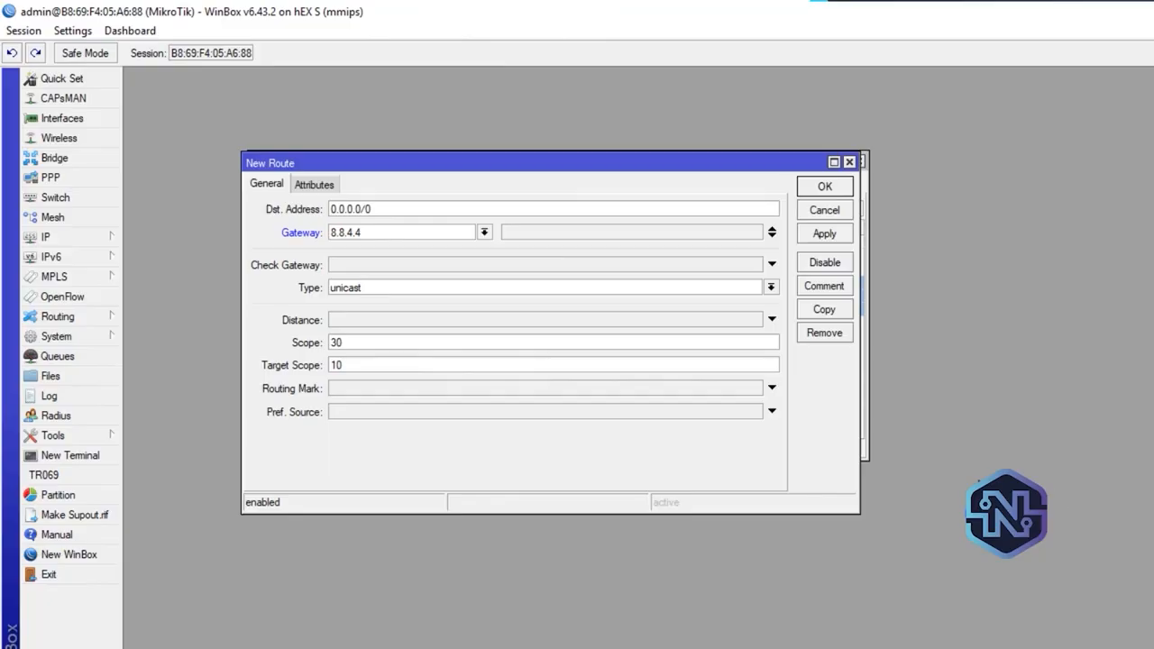
click(429, 265)
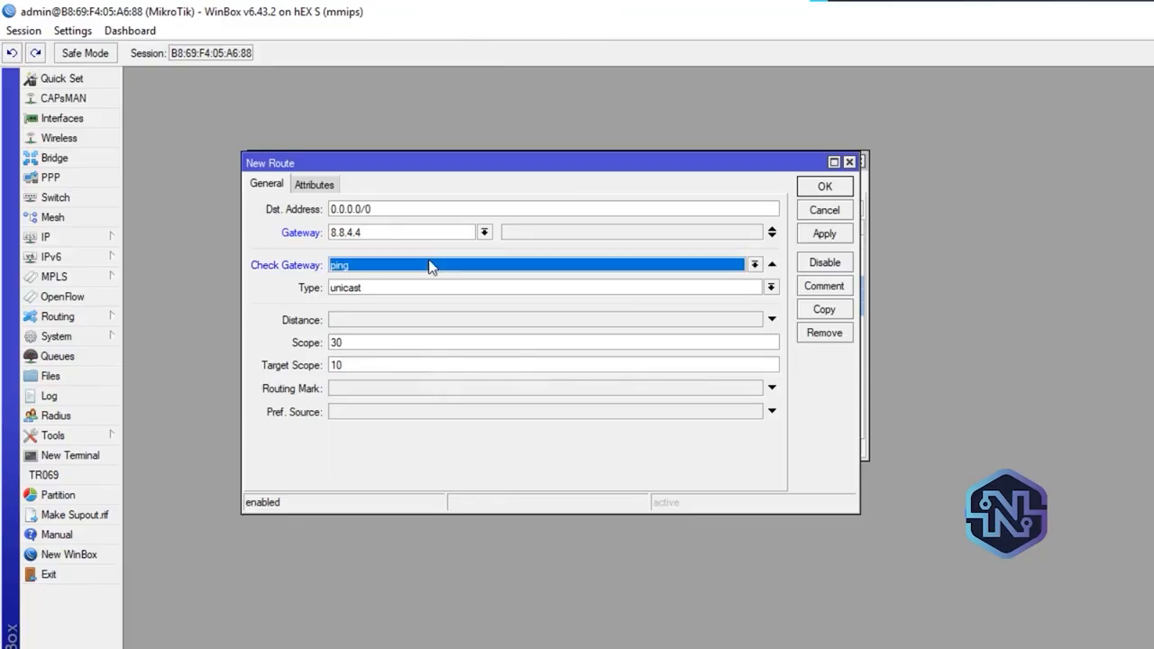
click(411, 326)
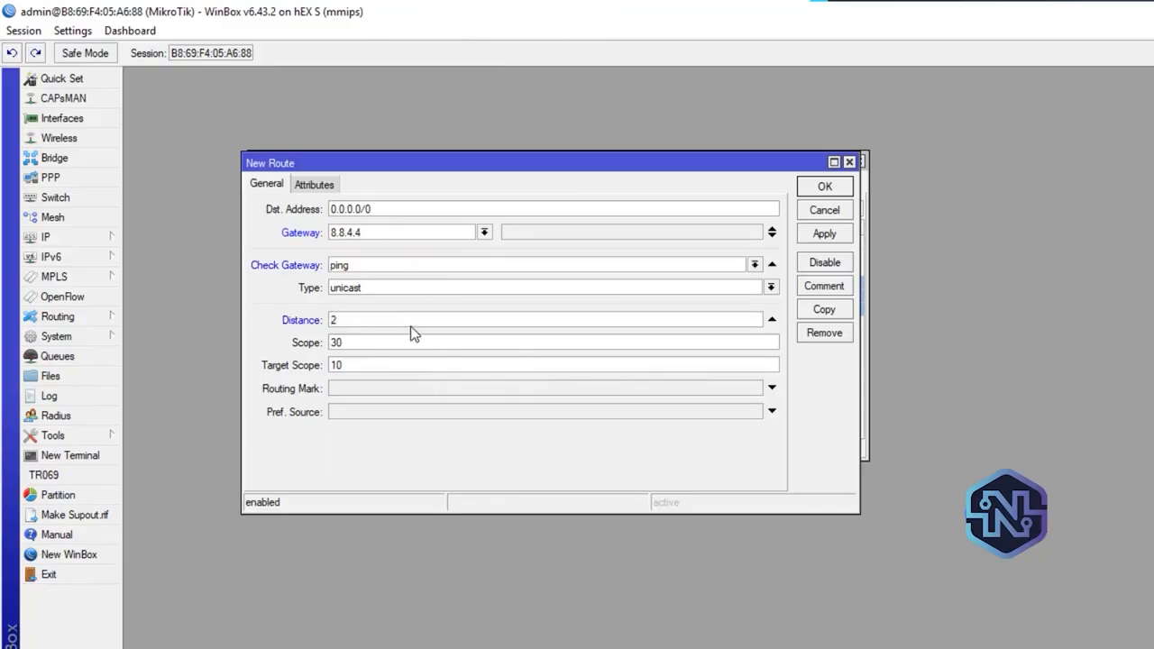
text(2)
Assign routing mark B to the new 8.8.4.4 route, save it, and select it in the route list
click(660, 388)
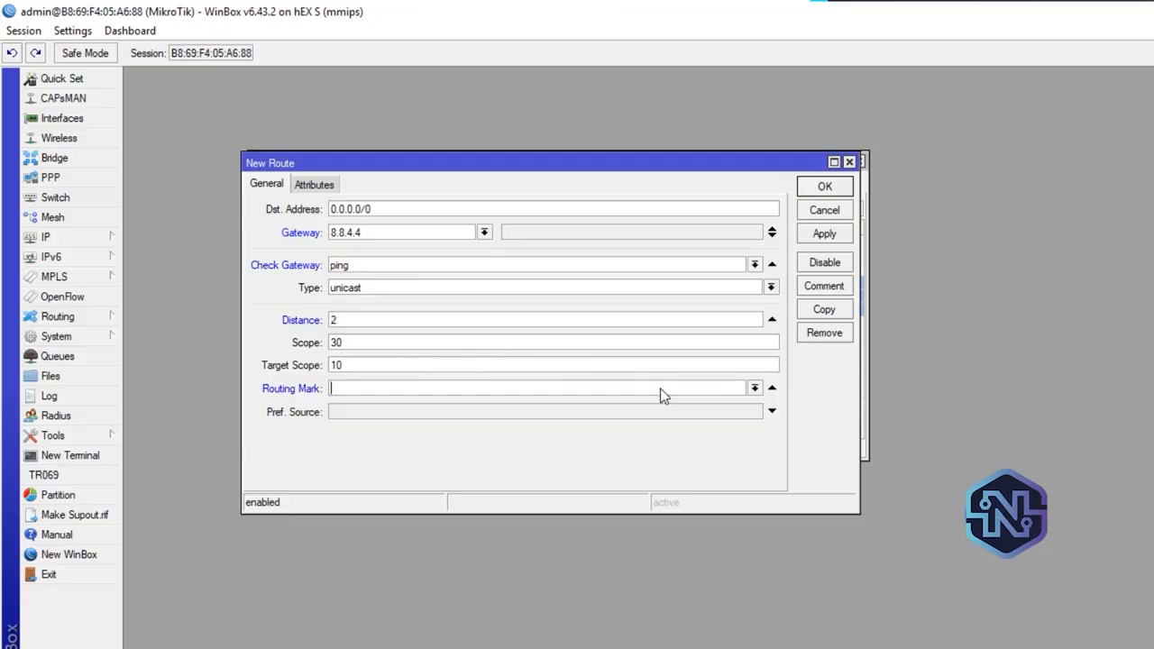
click(754, 389)
click(381, 426)
click(837, 235)
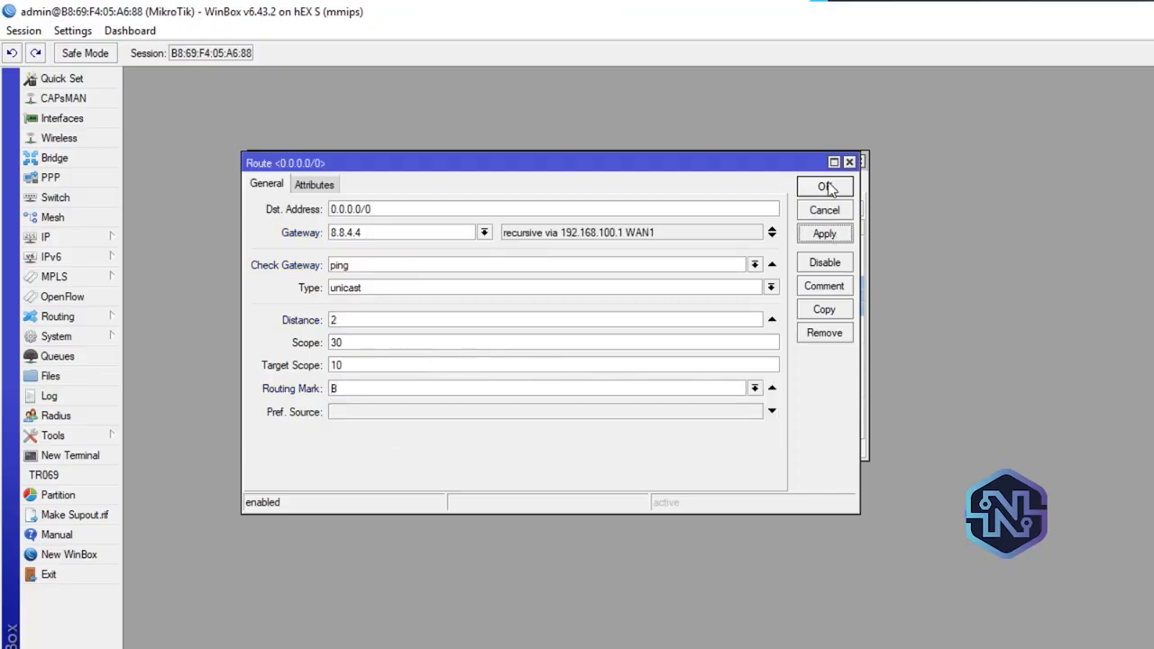
click(828, 188)
click(714, 336)
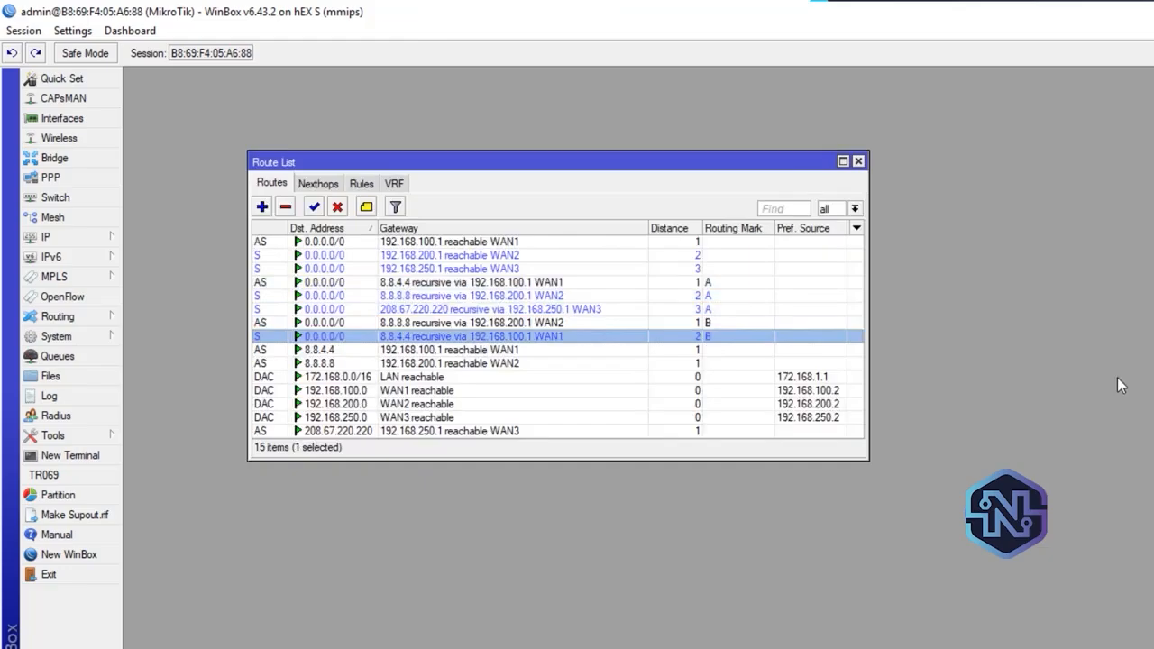
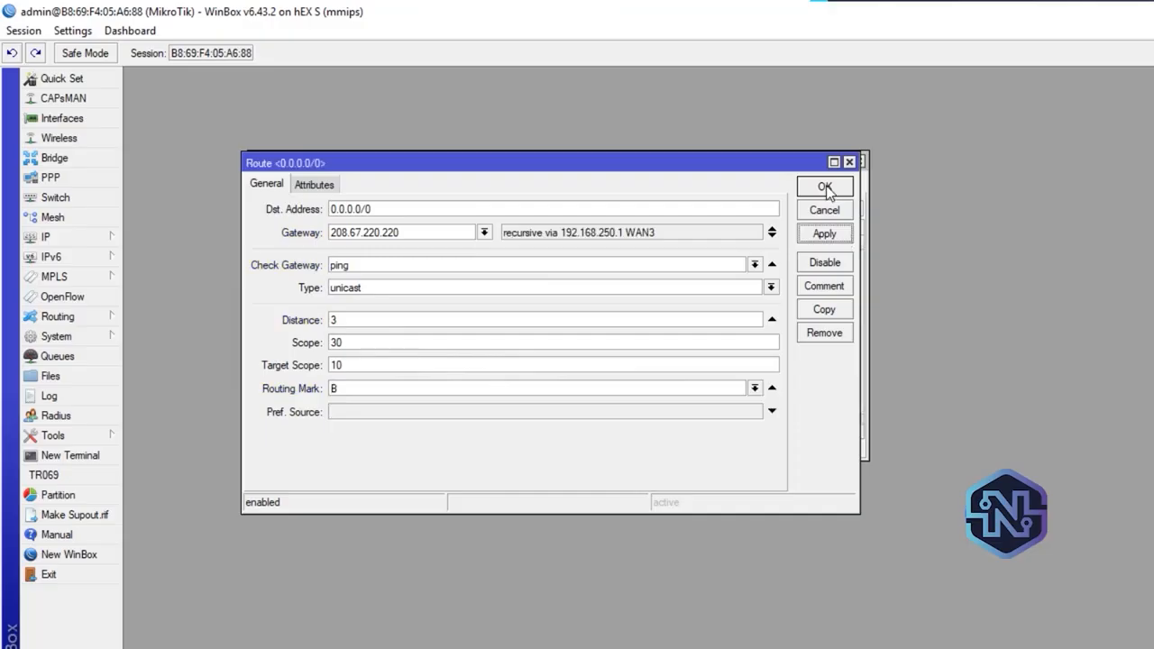
Save the distance 3 route through 208.67.220.220 with routing mark B, and go through the mark A and B routes in the list
click(824, 188)
click(717, 282)
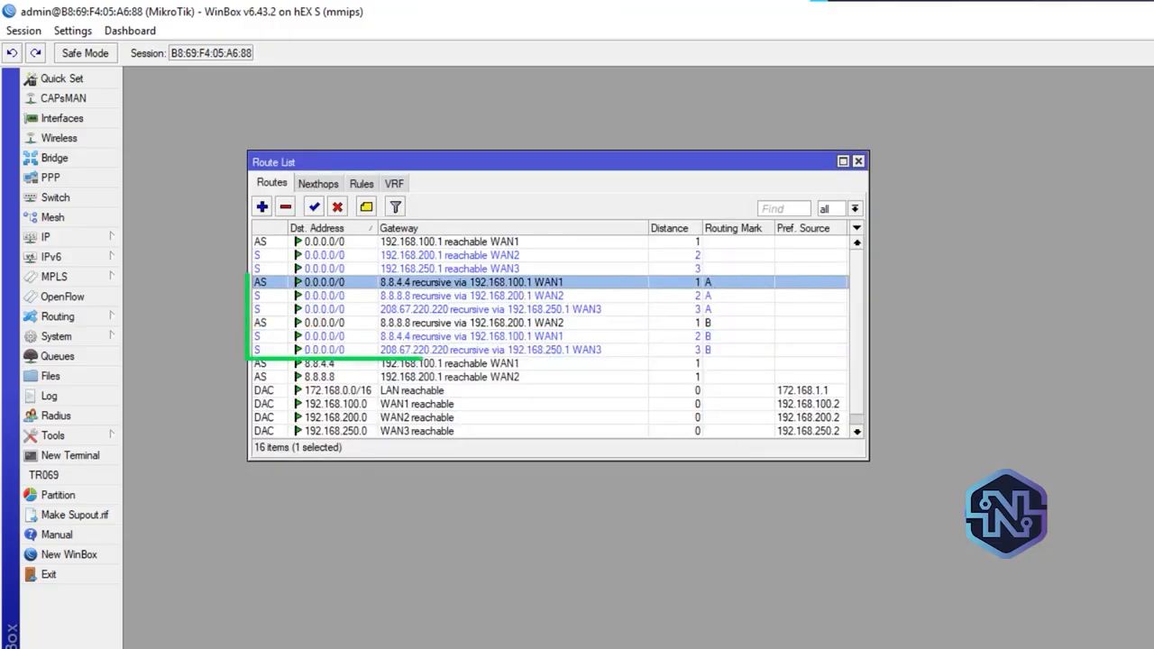
key(Down)
key(Down)
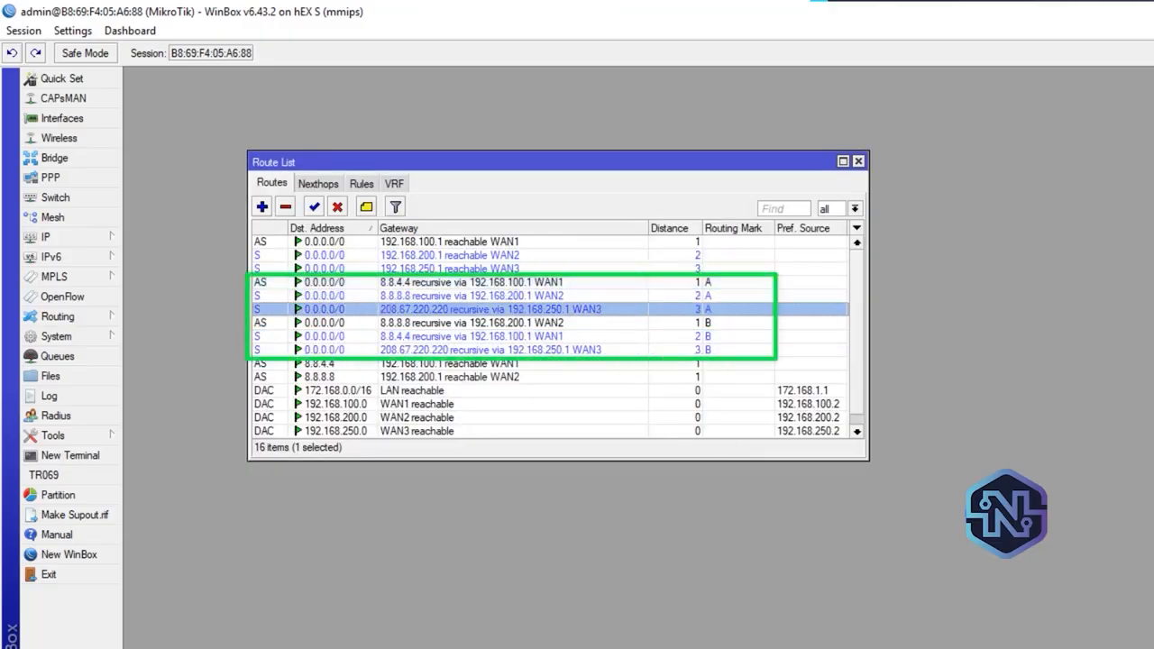
key(Down)
key(Down)
key(Down)
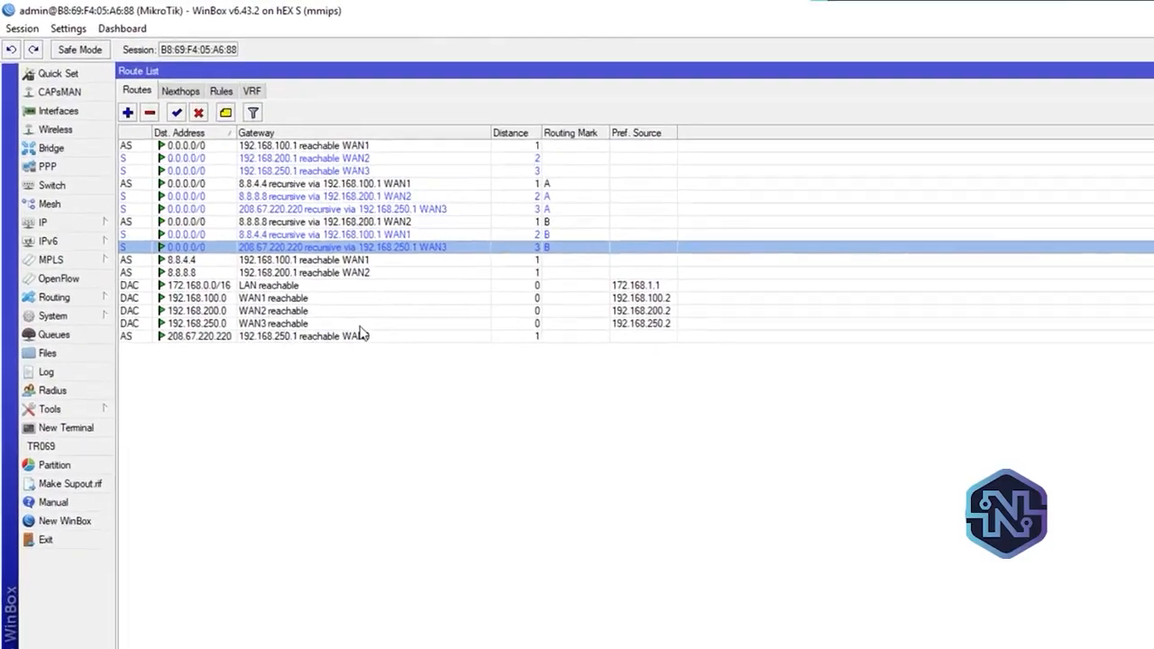
Create another default route with gateway 208.67.220.220, gateway check by ping, and distance 1
click(136, 122)
click(383, 236)
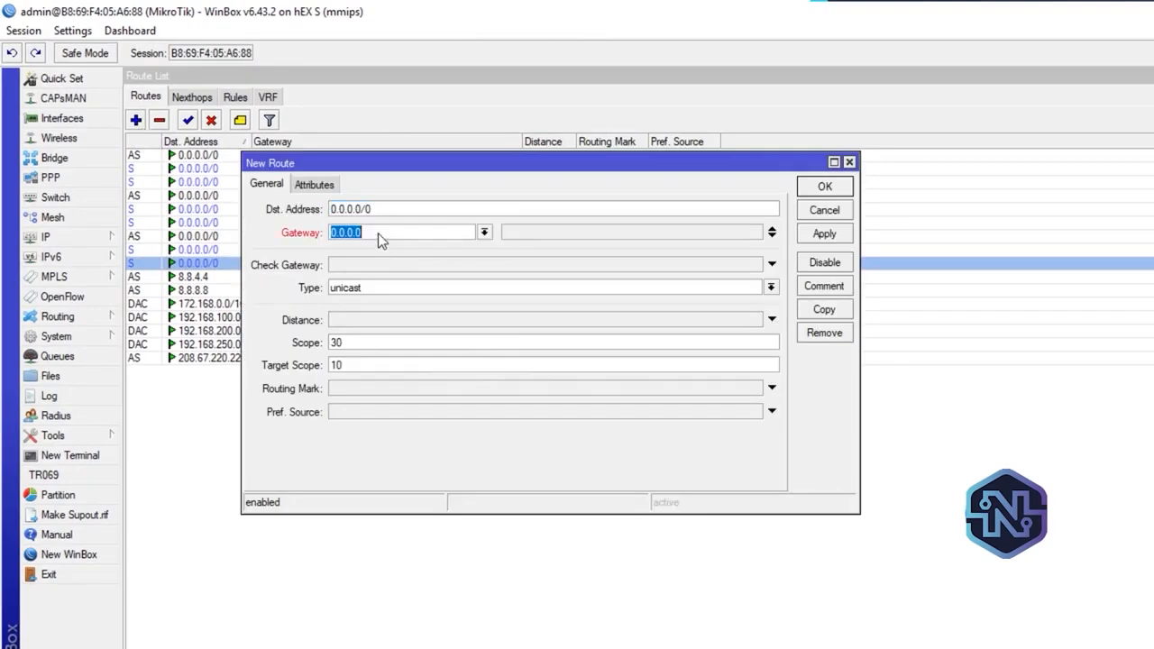
text(208.67.220.220)
click(370, 264)
click(398, 322)
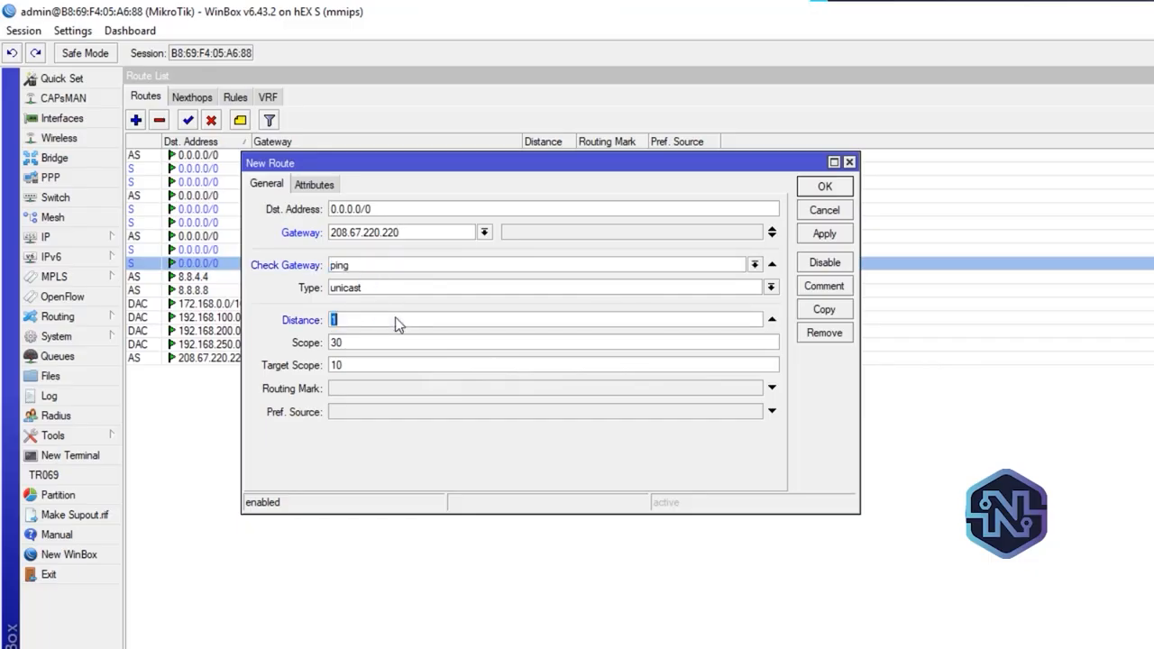
Assign routing mark C to the new distance 1 route through 208.67.220.220 and save it
click(666, 388)
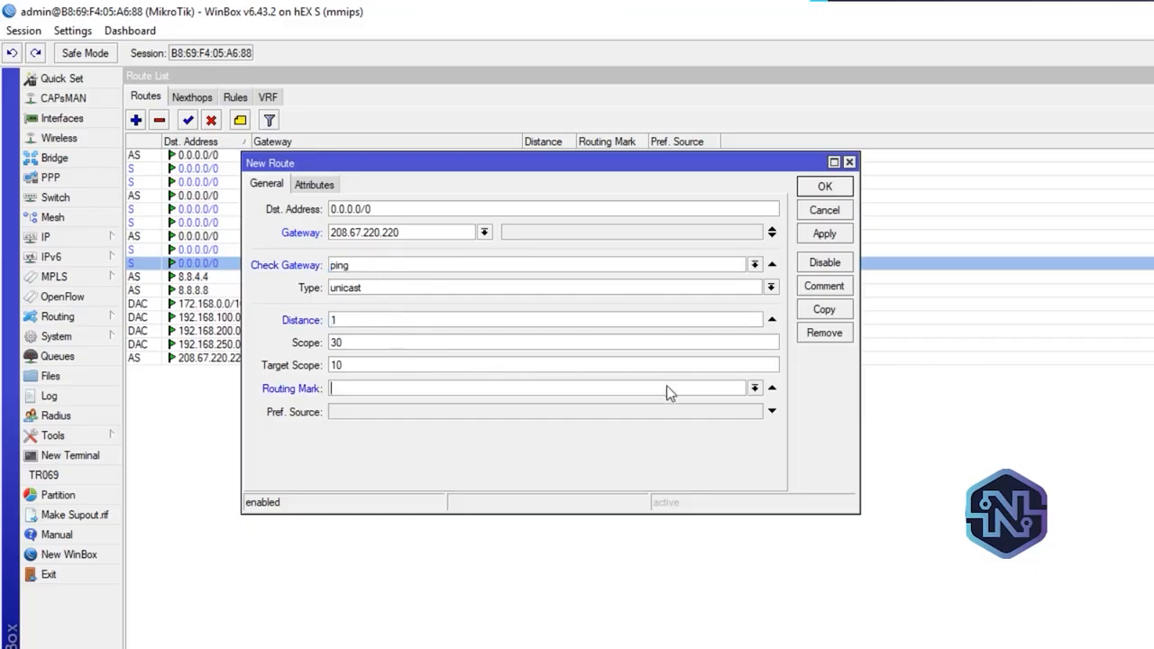
click(755, 388)
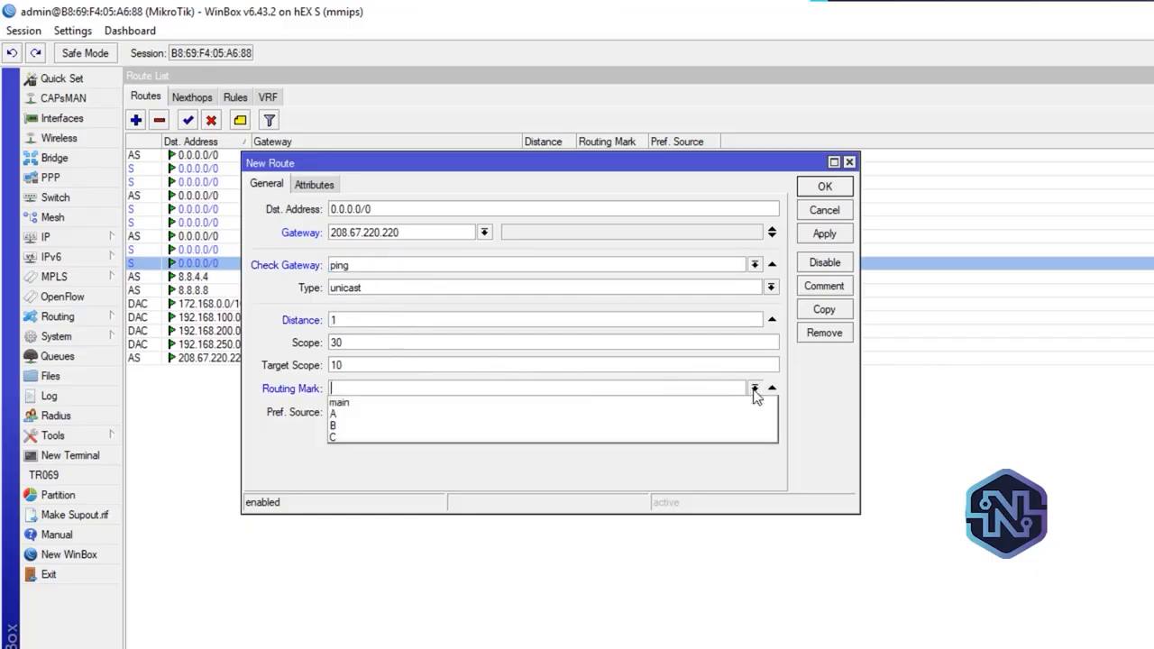
click(358, 439)
click(827, 234)
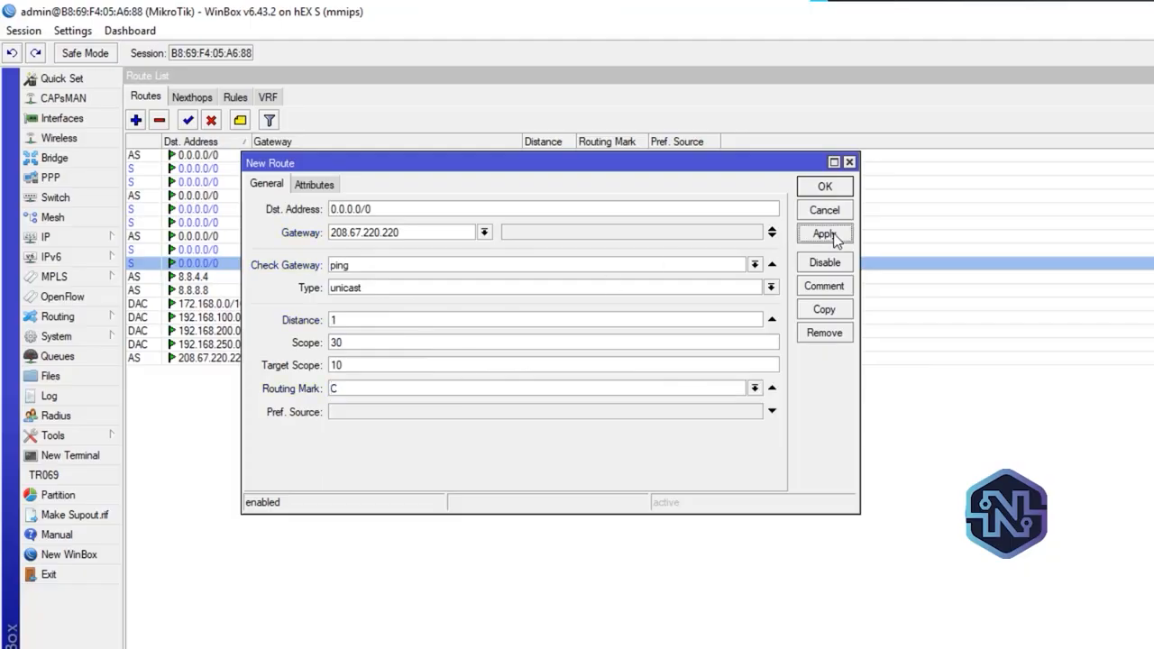
click(820, 188)
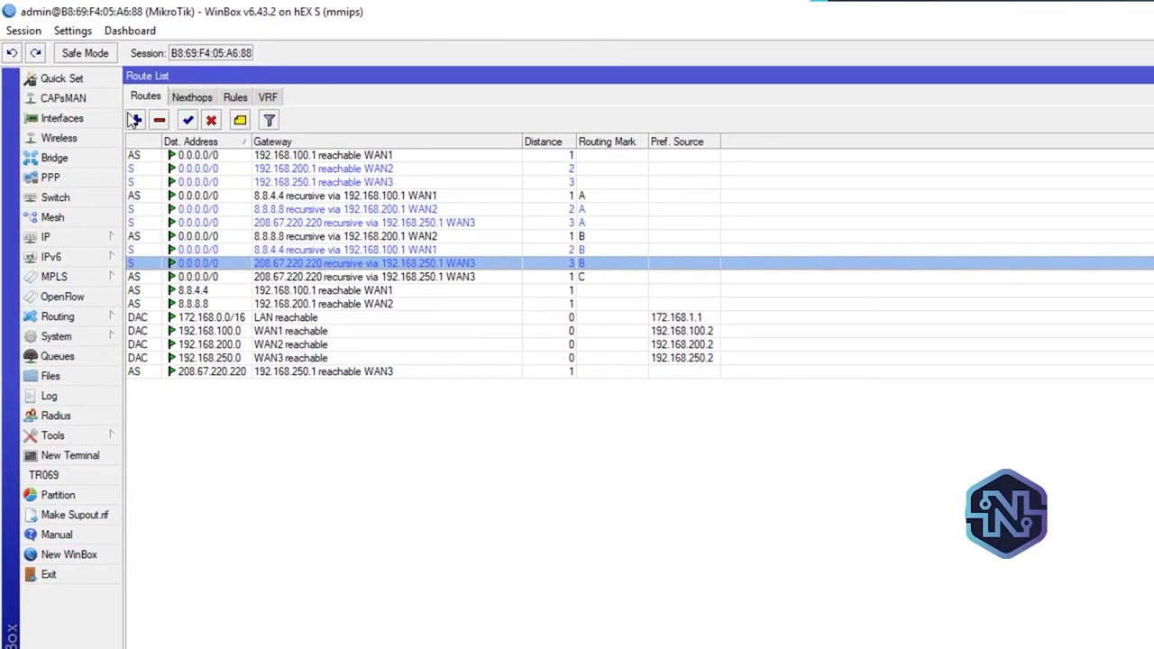
Create another default route with gateway 8.8.4.4, gateway check by ping, and distance 2
click(135, 119)
click(387, 233)
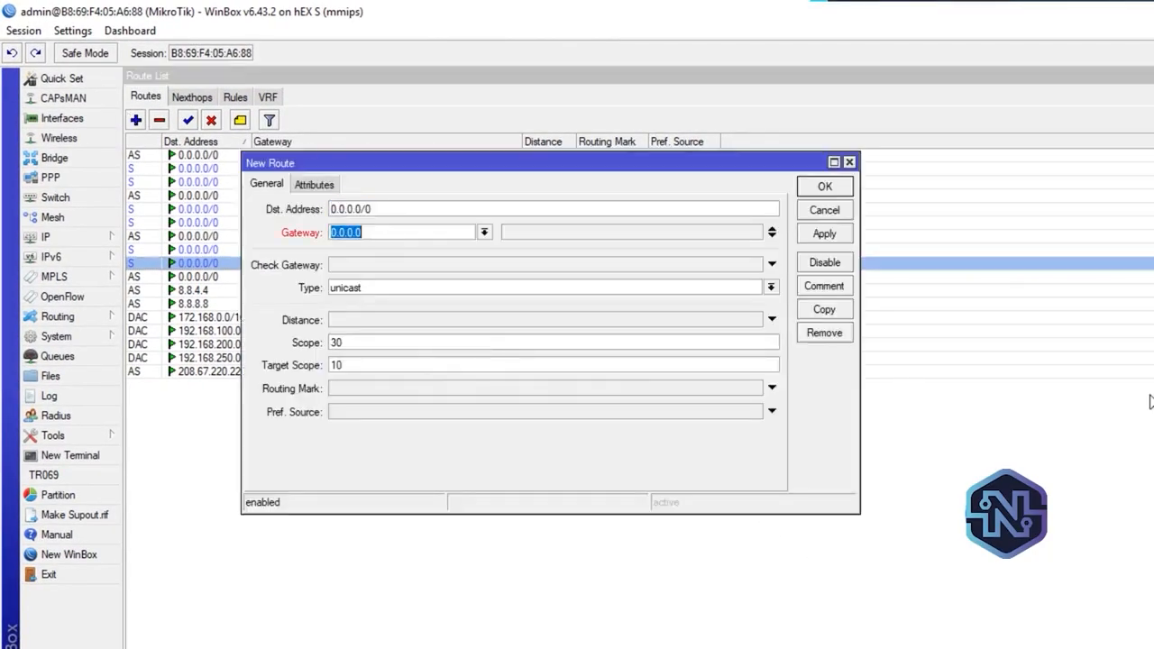
text(8.8.4.4)
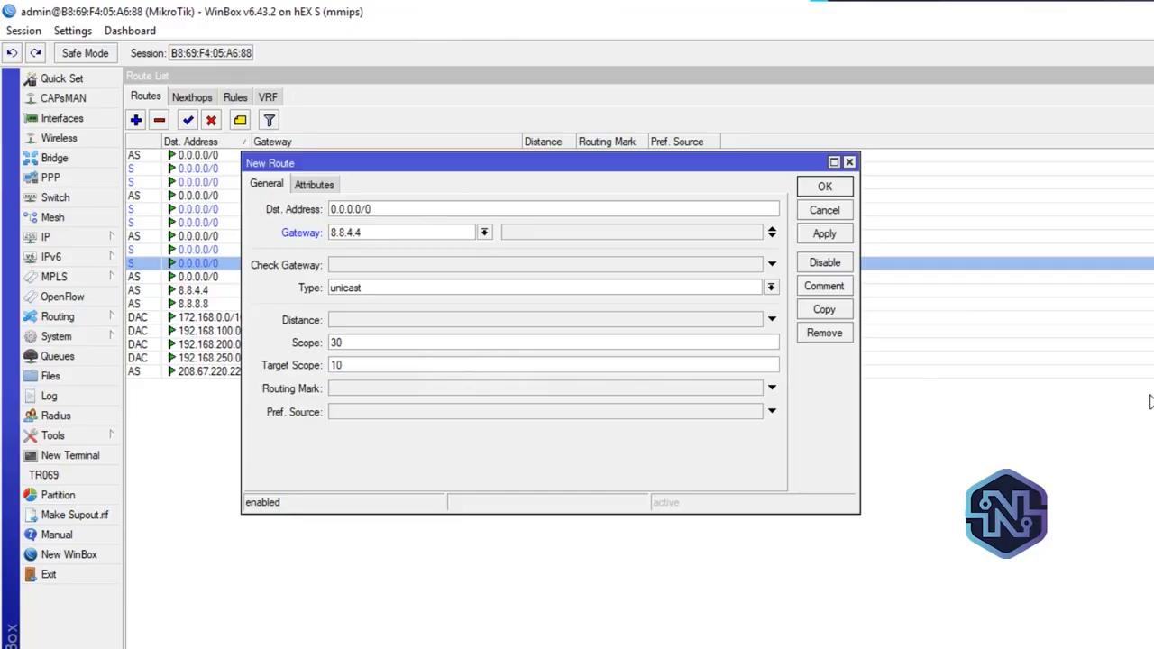
click(410, 266)
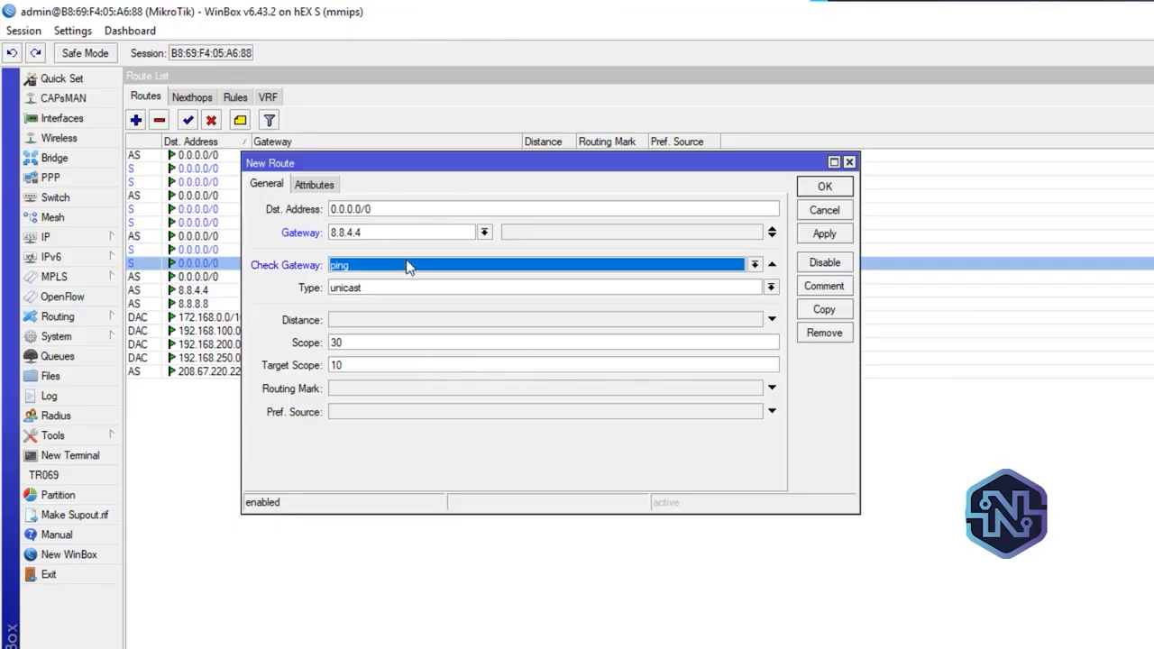
click(381, 327)
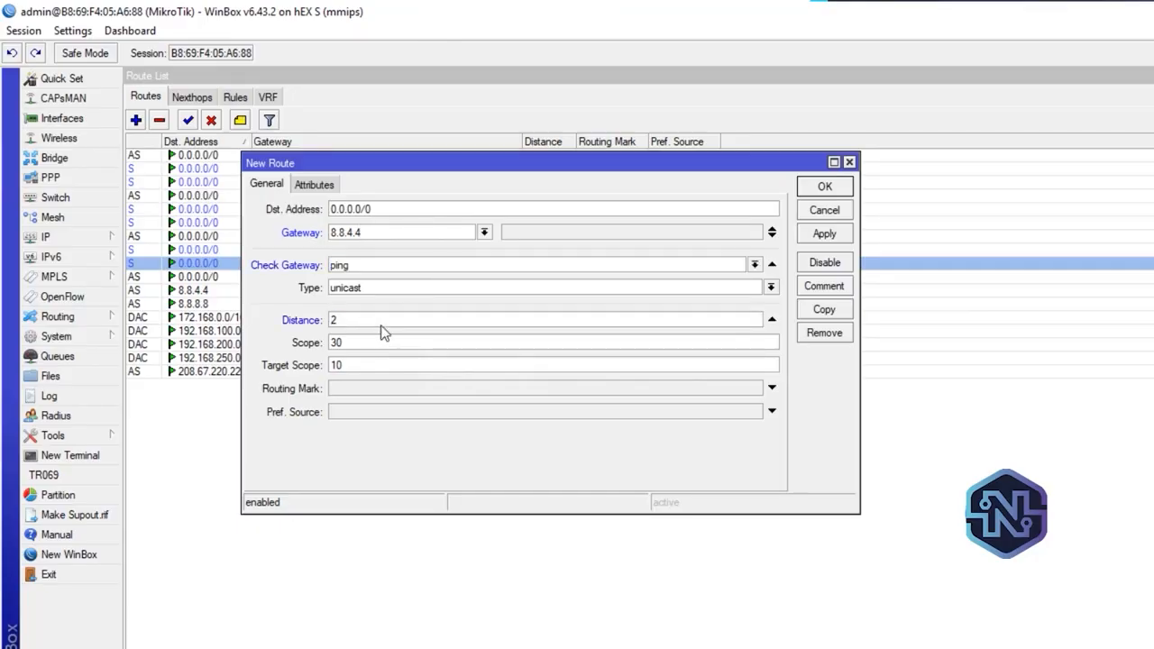
text(2)
Assign routing mark C to the new distance 2 route through 8.8.4.4, save it, and select it in the route list
click(618, 393)
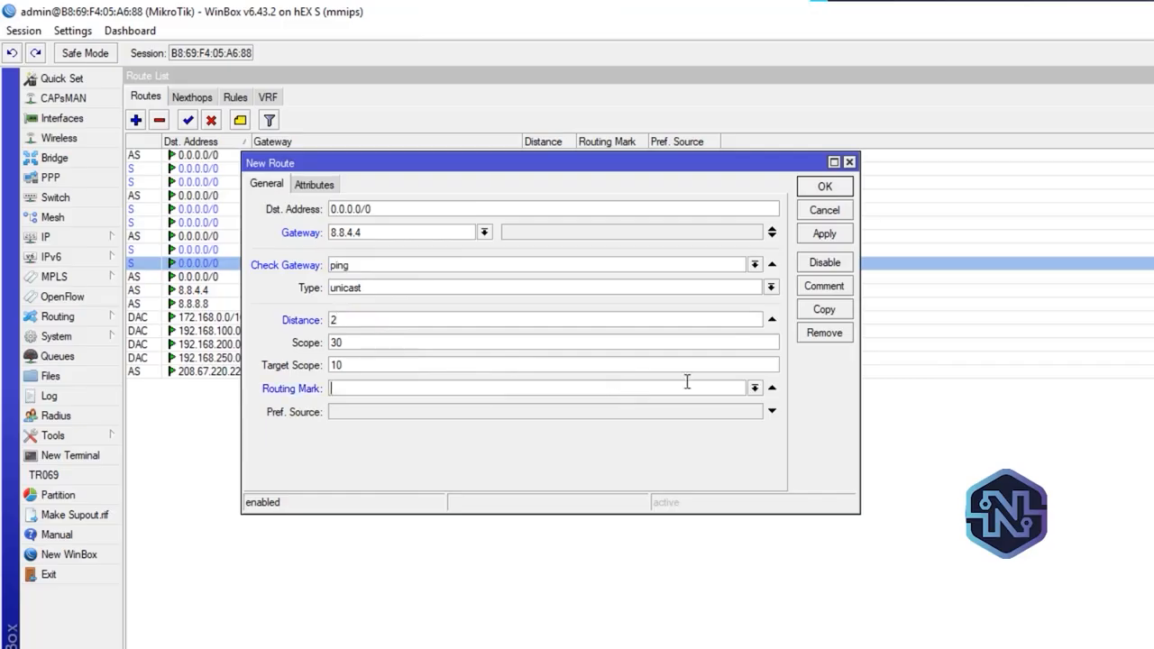
click(756, 388)
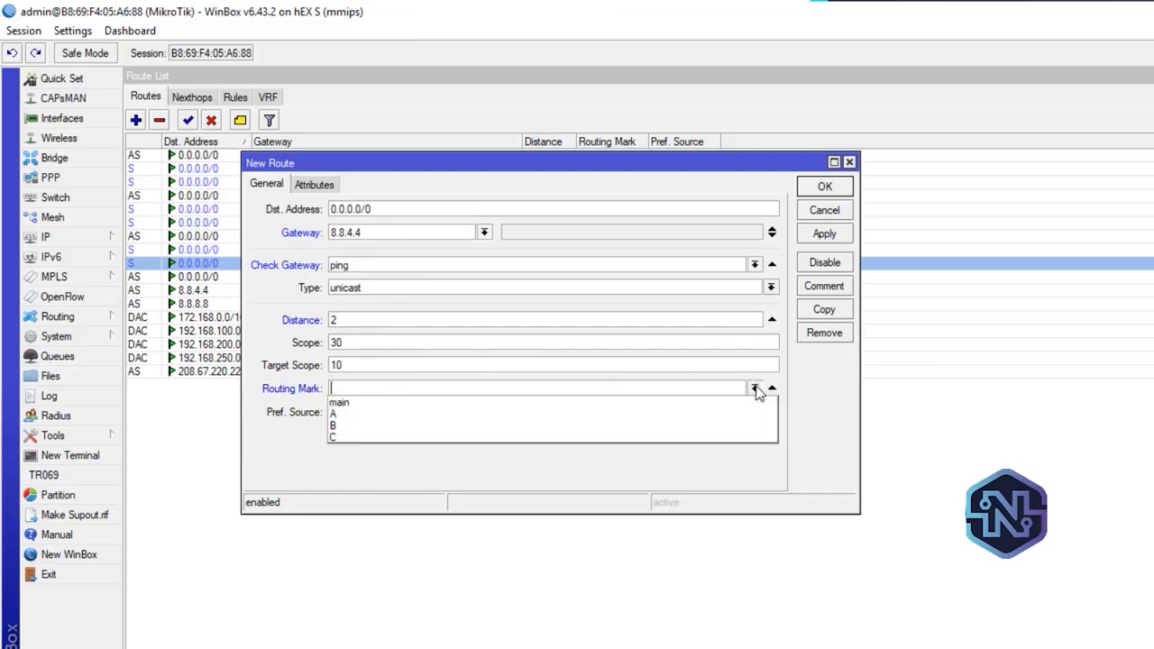
click(353, 438)
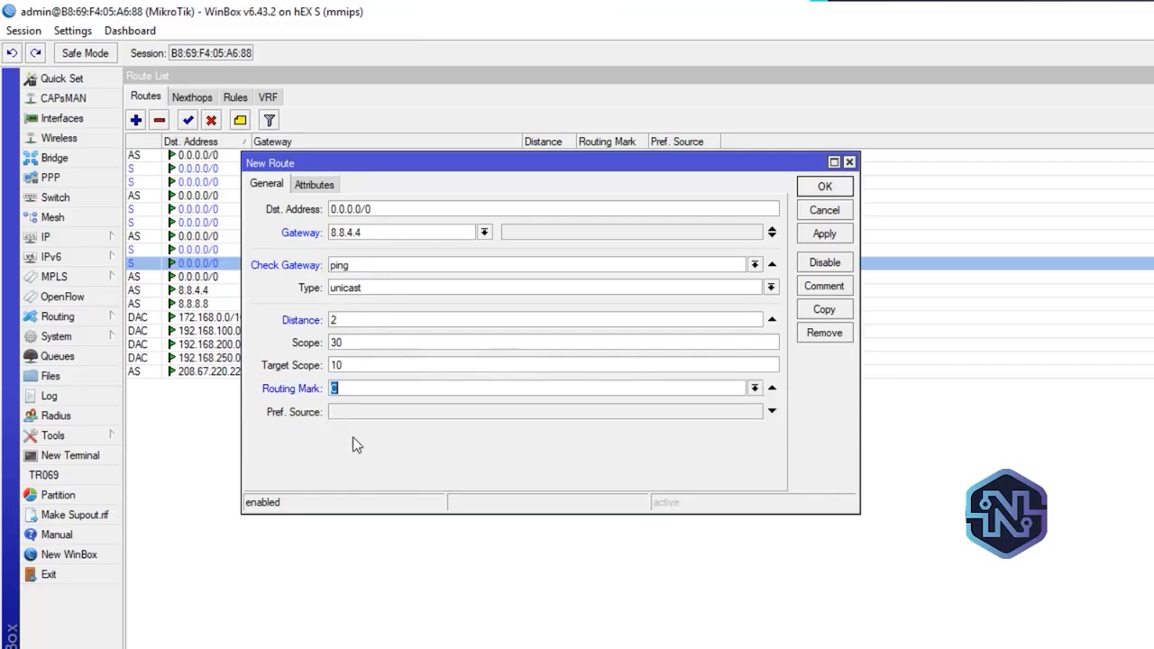
click(834, 236)
click(825, 187)
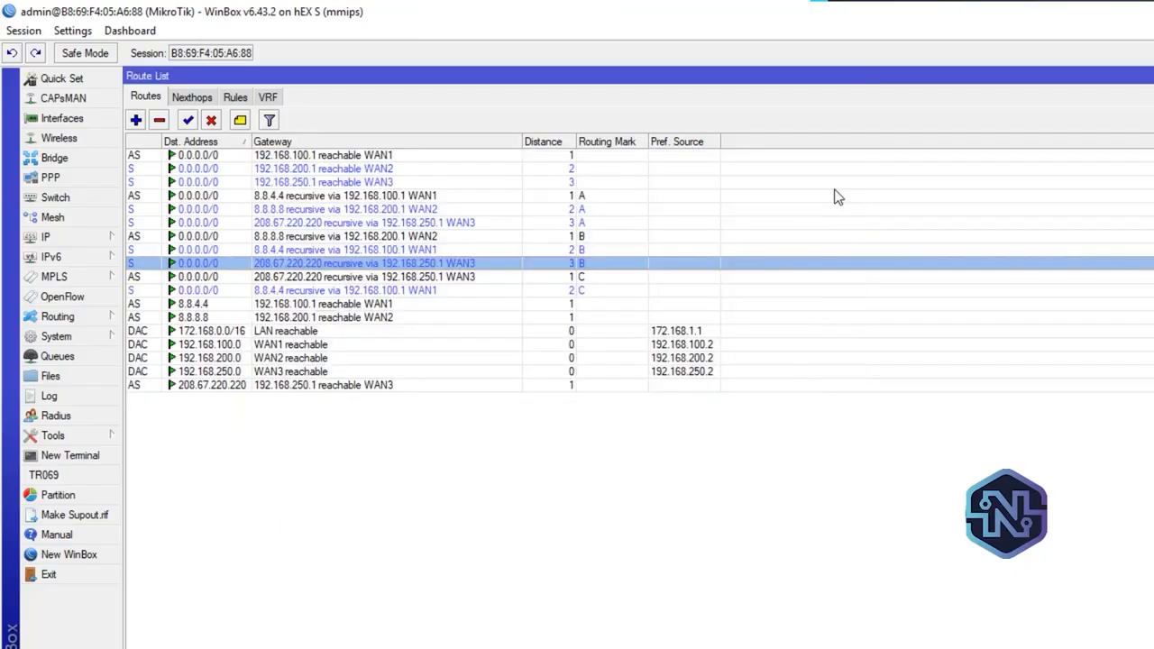
click(568, 292)
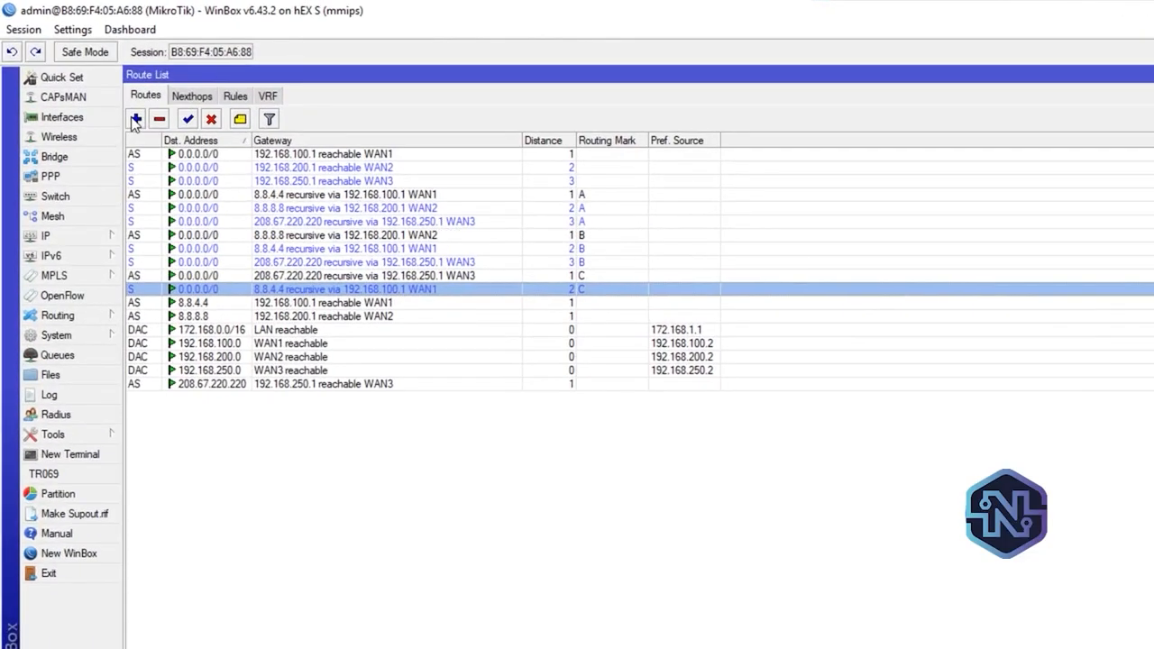
Create another default route with gateway 8.8.8.8, gateway check by ping, and distance 3
click(135, 119)
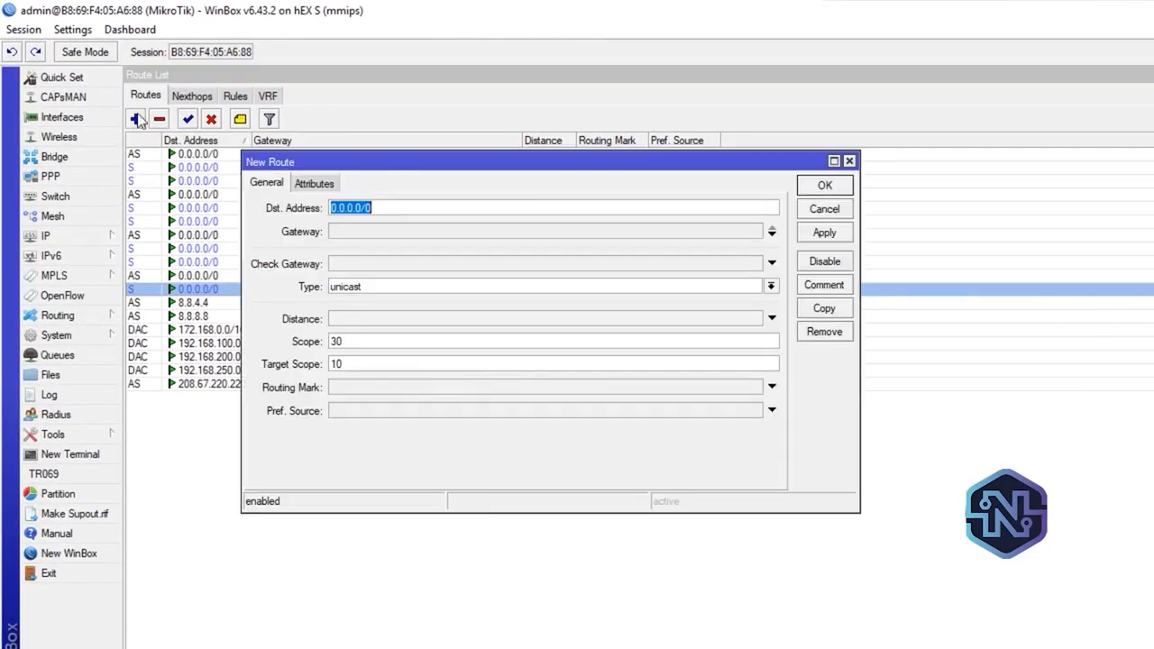
click(378, 232)
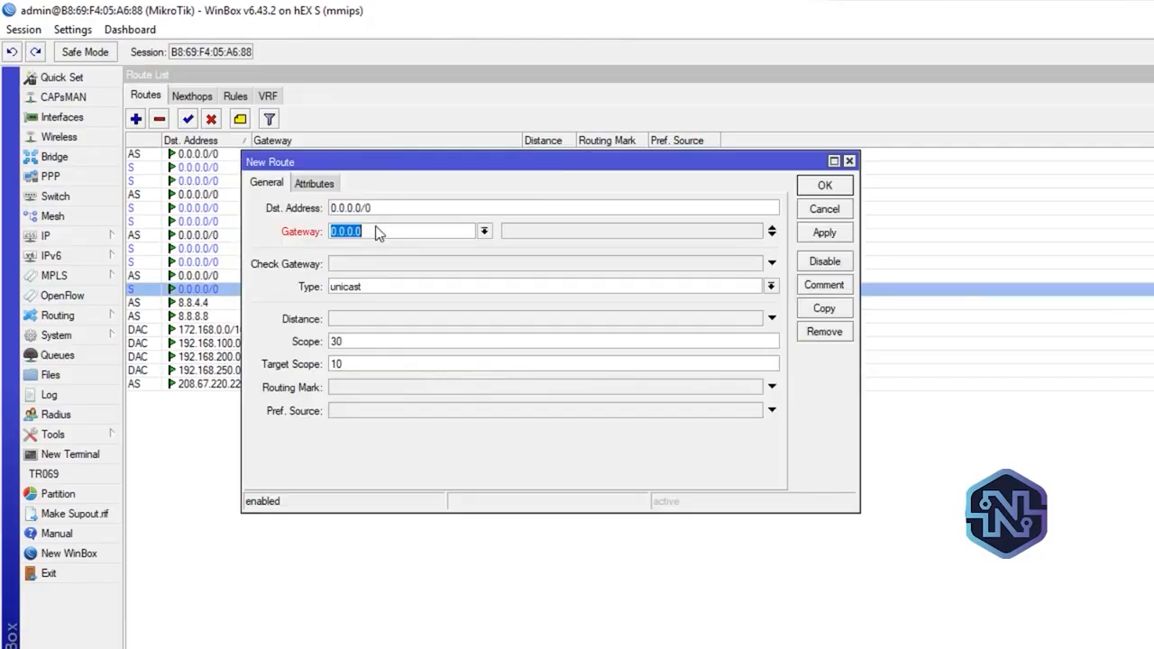
text(8.8.8.8)
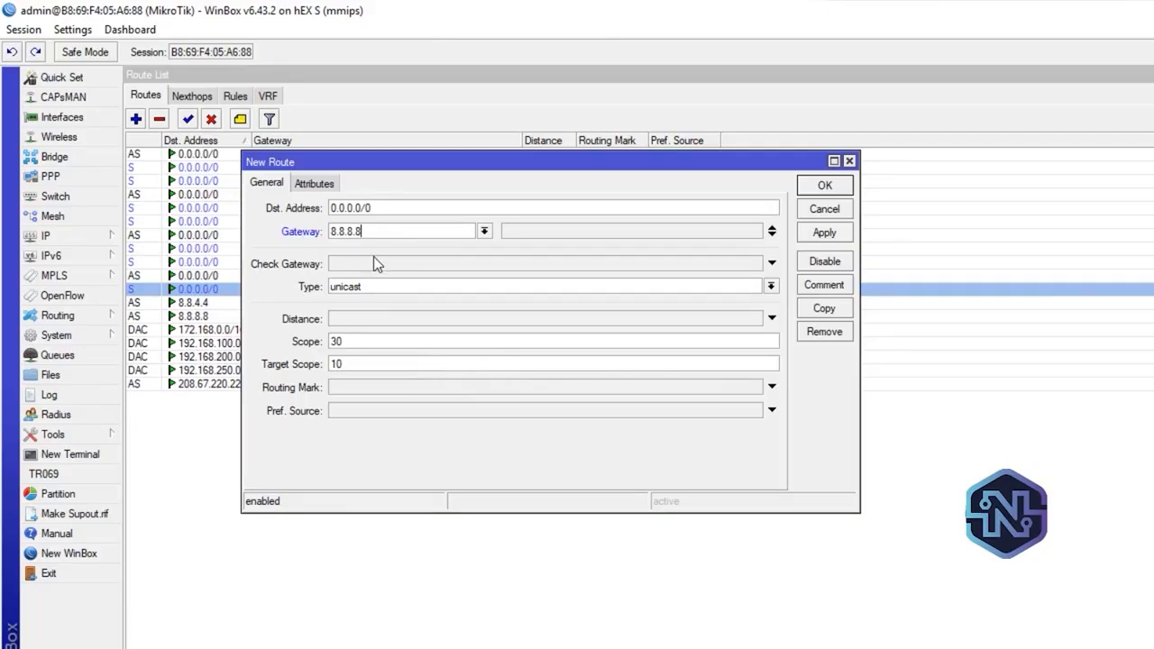
click(373, 262)
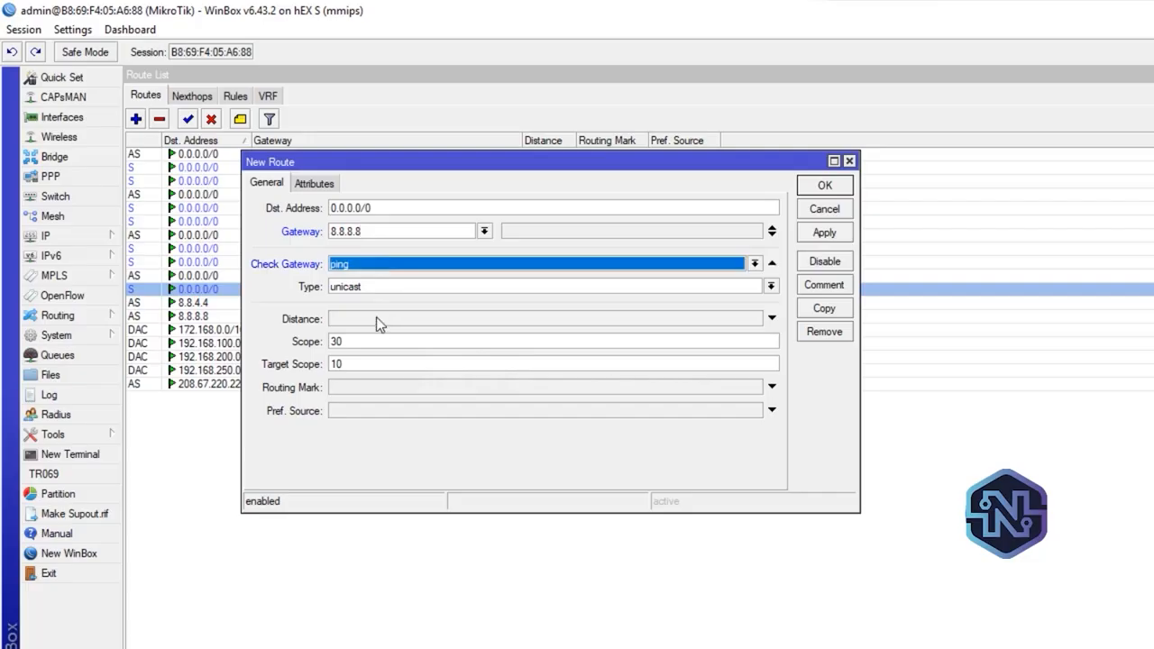
click(378, 319)
text(3)
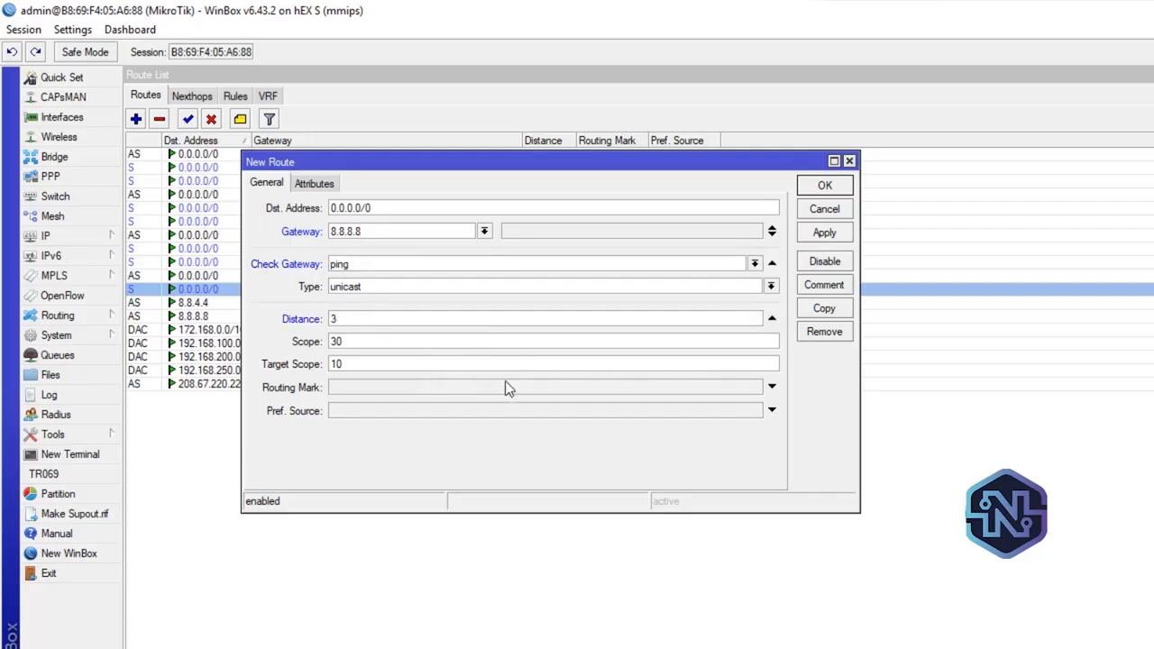
Assign routing mark C to the new distance 3 route through 8.8.8.8 and save it
click(644, 386)
click(712, 389)
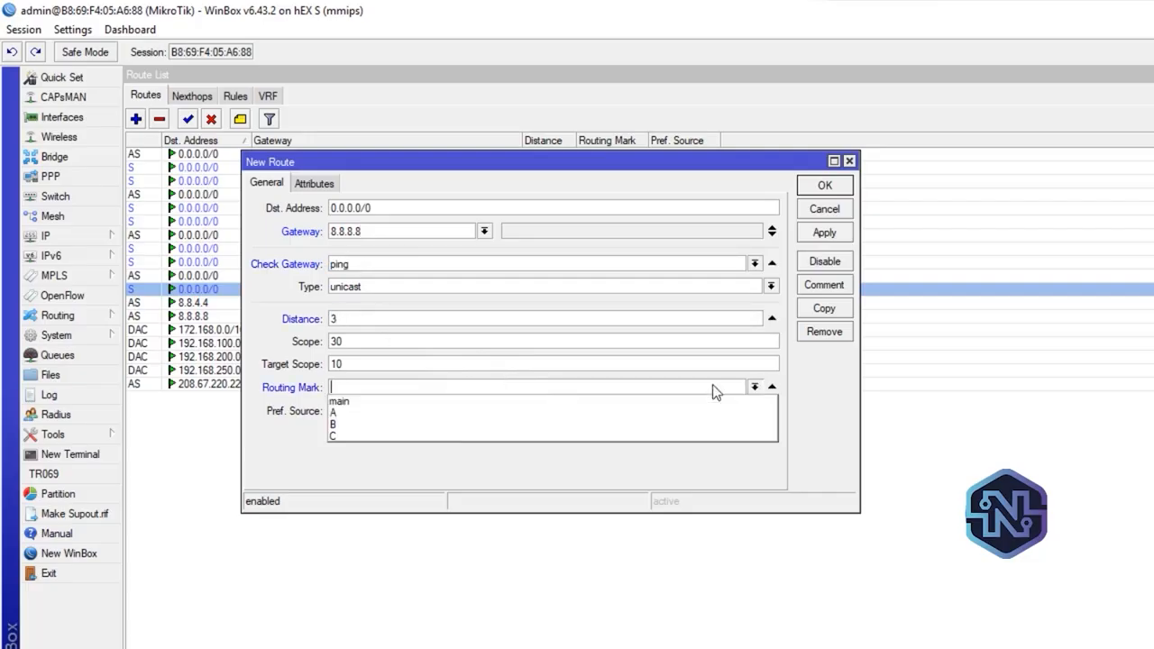
click(447, 436)
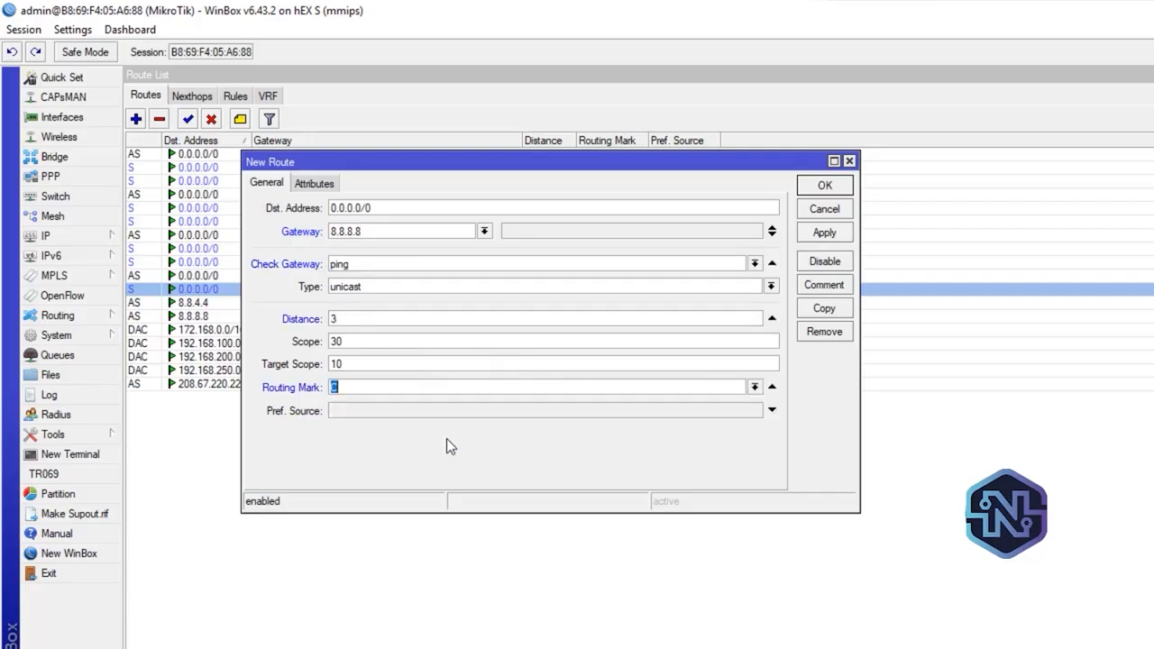
click(830, 237)
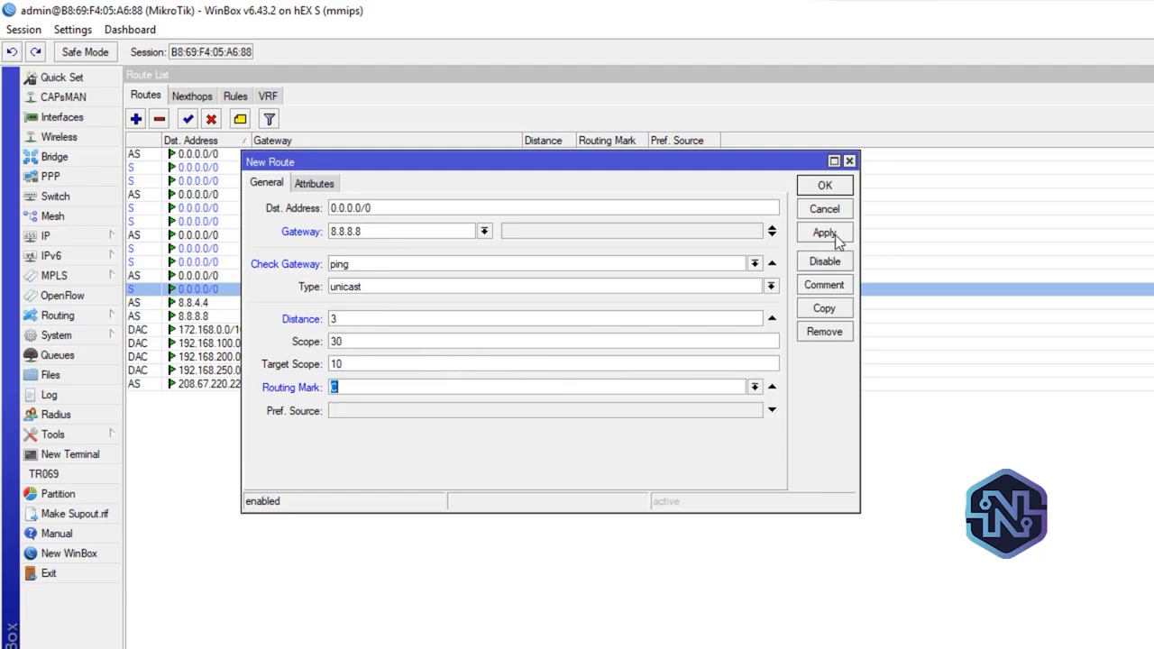
click(824, 186)
Review the recursive routes for marks A, B and C in the route list, and close the list
click(577, 195)
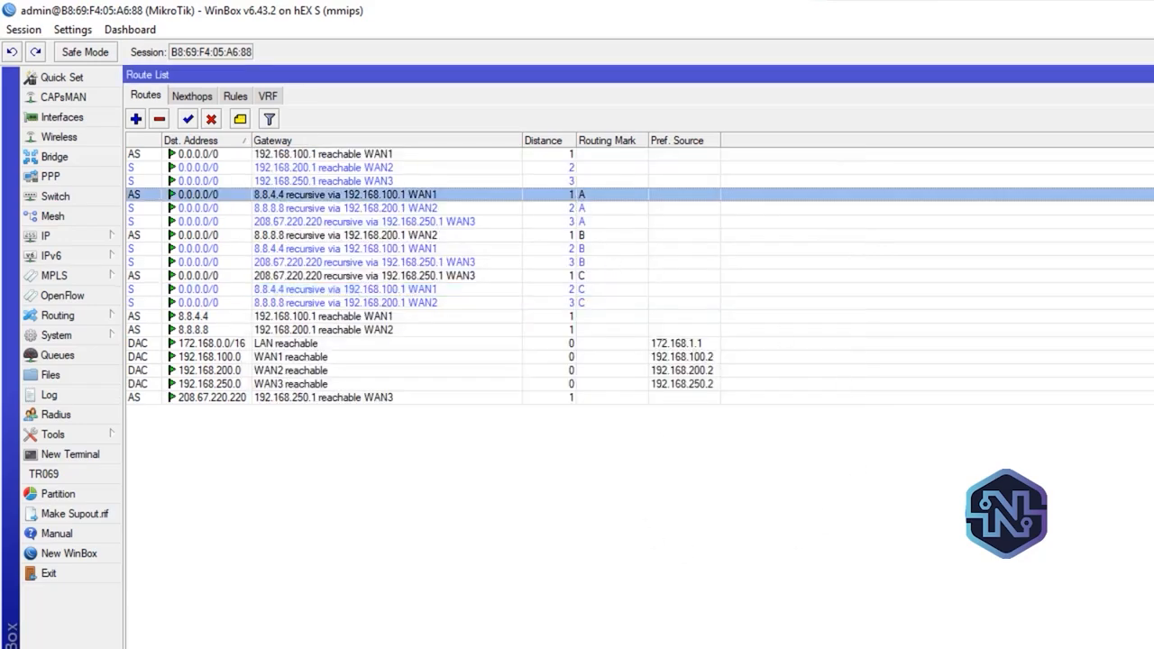
drag(578, 195, 577, 302)
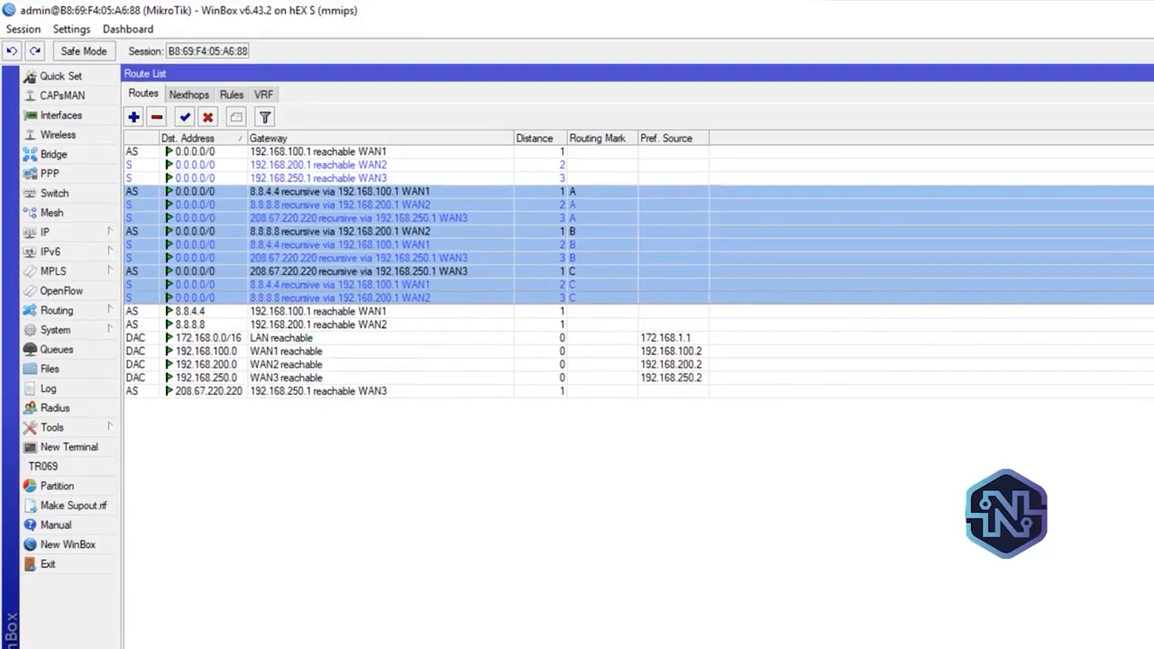
click(685, 451)
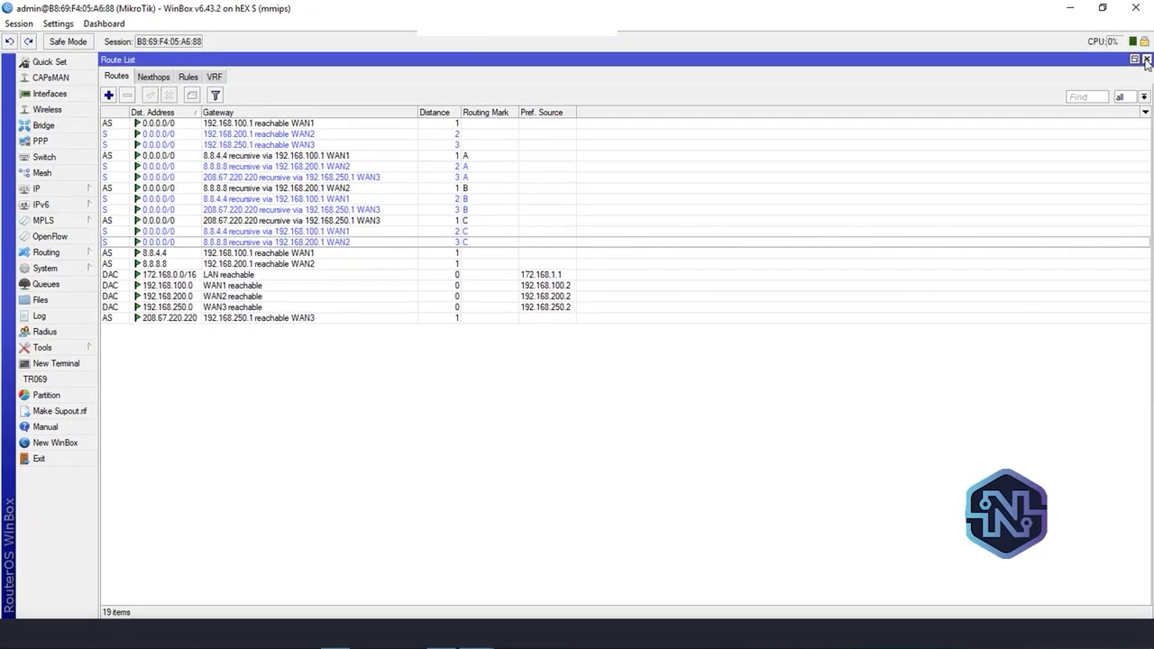
click(1147, 59)
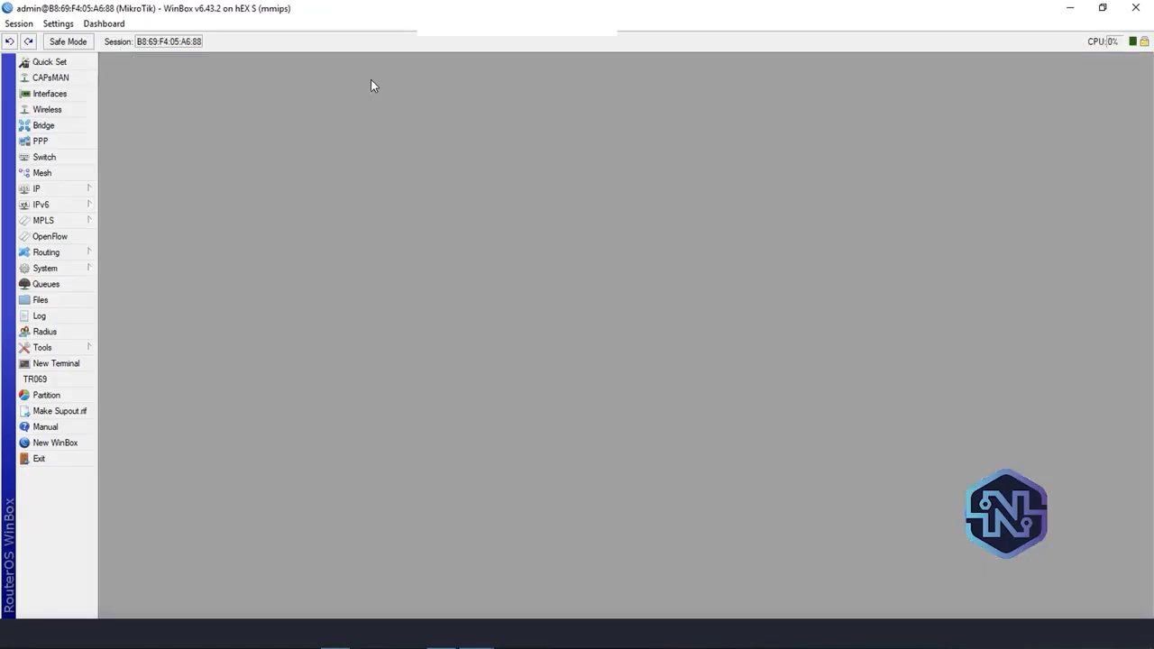
Check the LAN interface in the interface list and its IP address entry in the address list
click(54, 101)
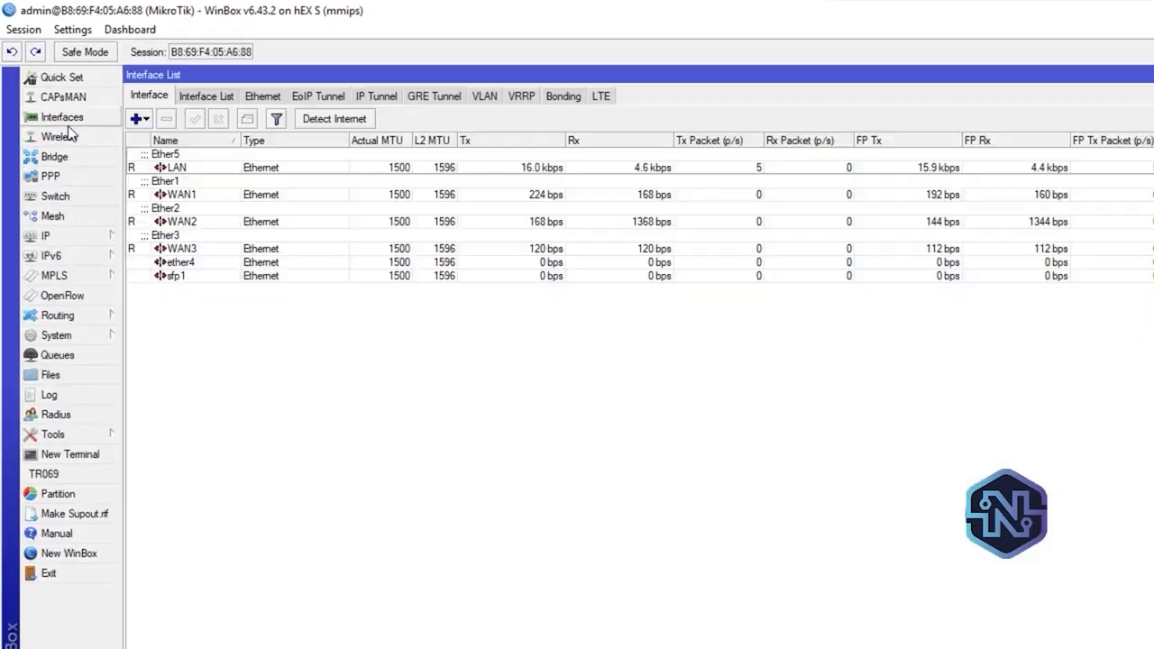
click(191, 166)
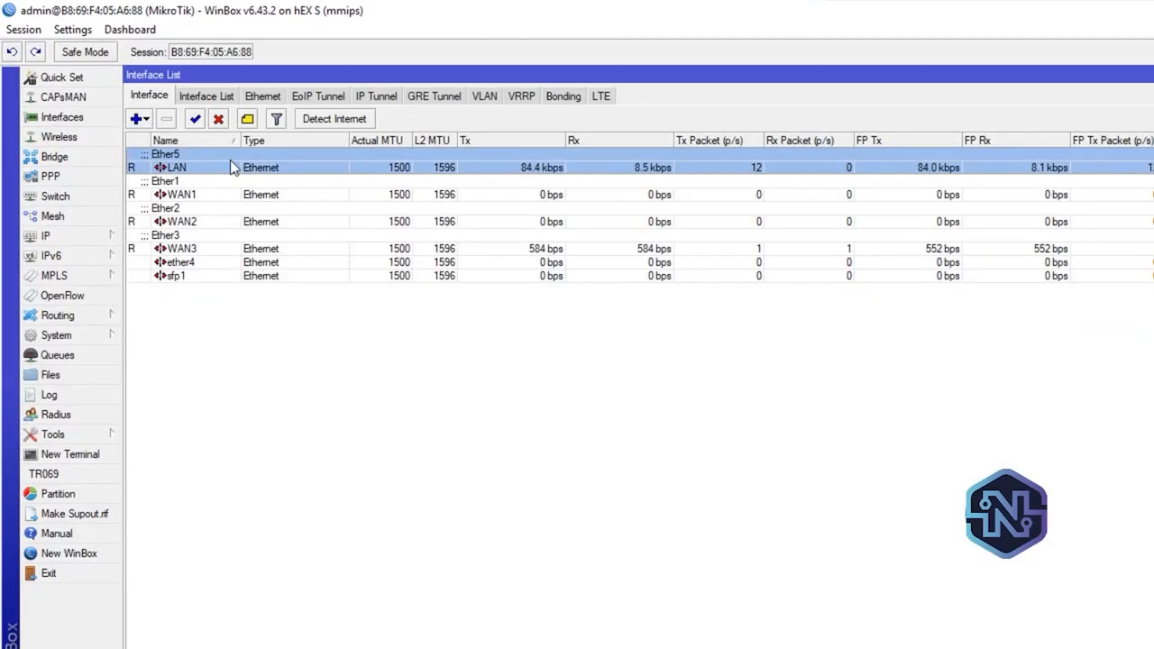
click(67, 239)
click(194, 278)
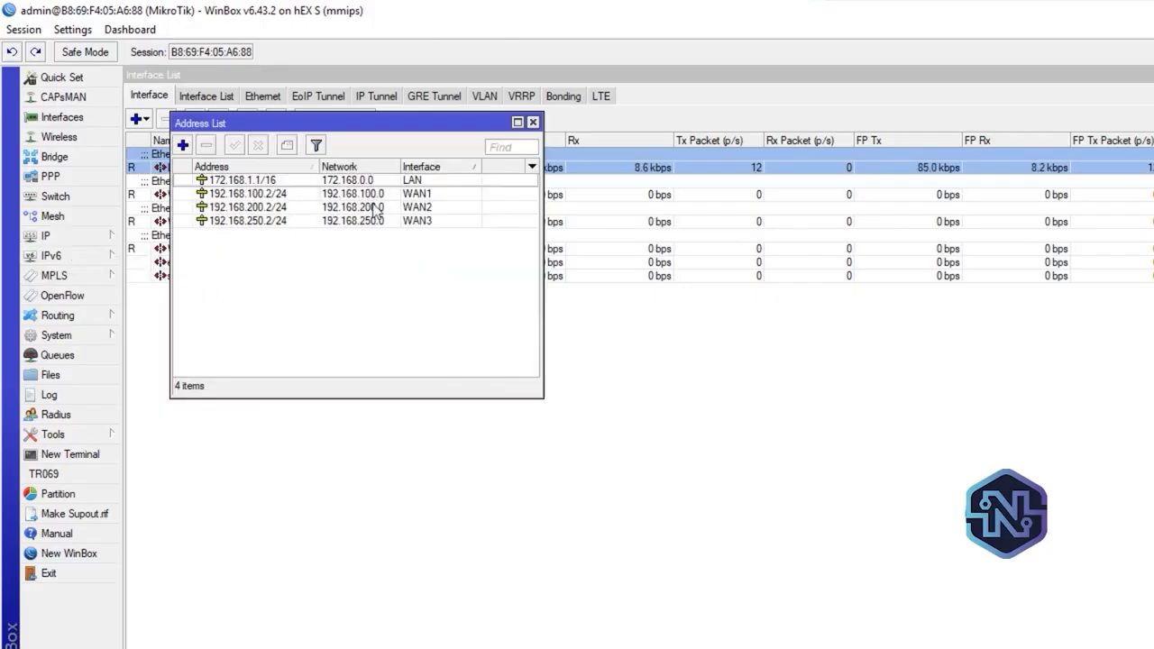
click(303, 183)
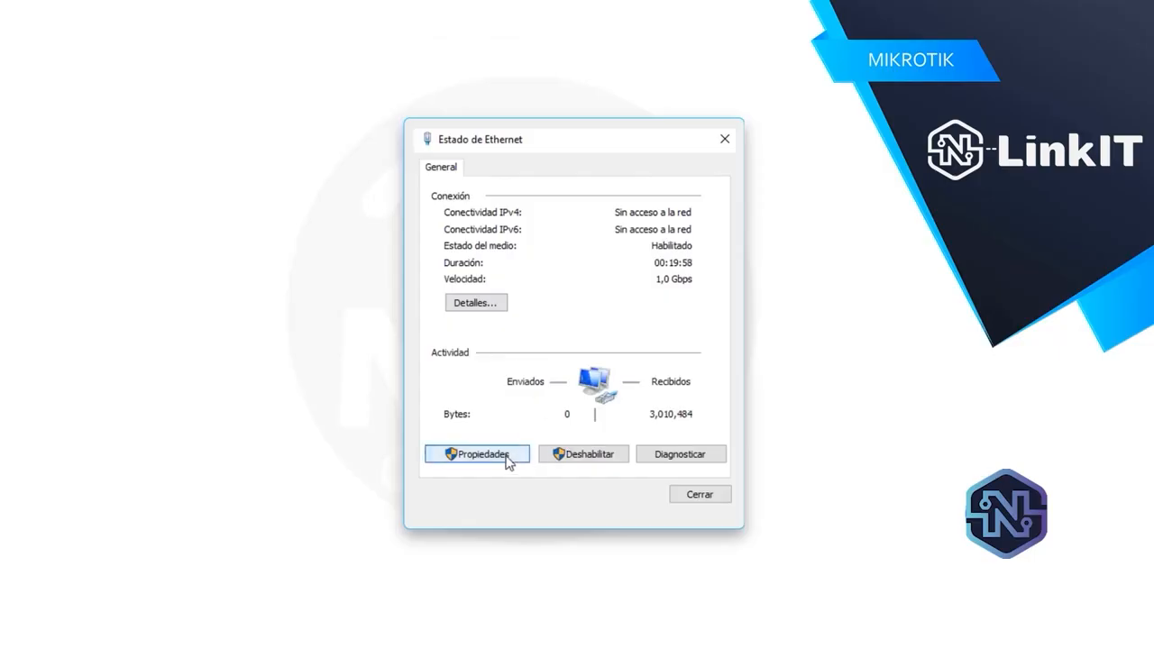
Set the Ethernet adapter's IPv4 address to 172.168.1.2 with mask 255.255.255.0, fill in its default gateway, save, and return to WinBox
click(505, 457)
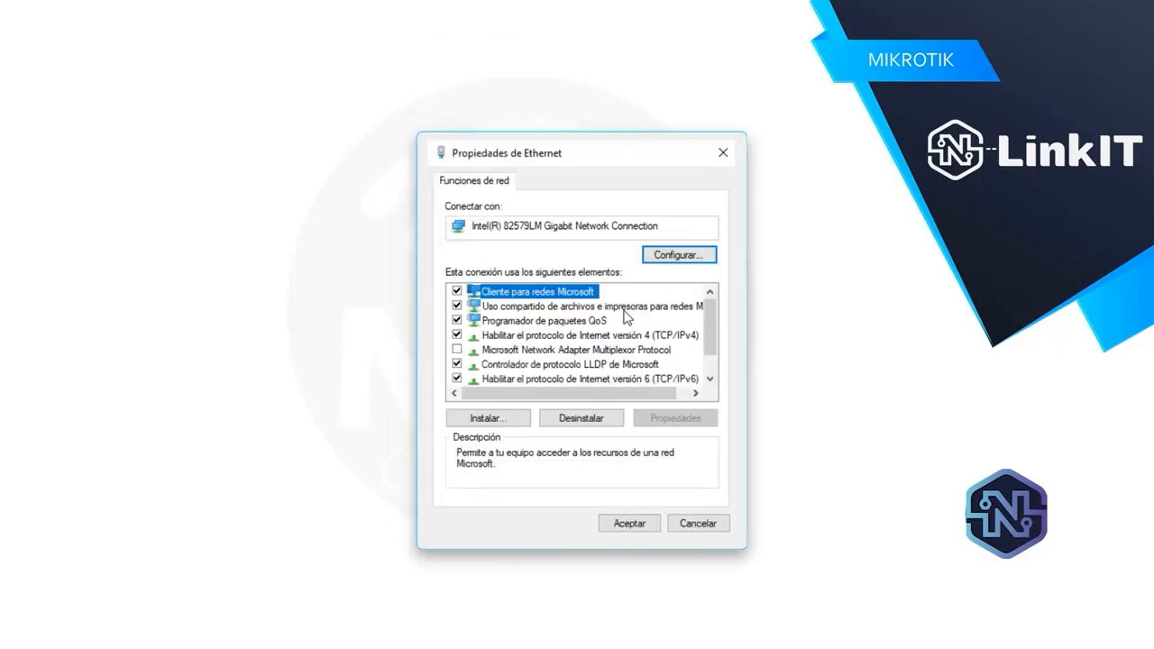
scroll(708, 323, down, 1)
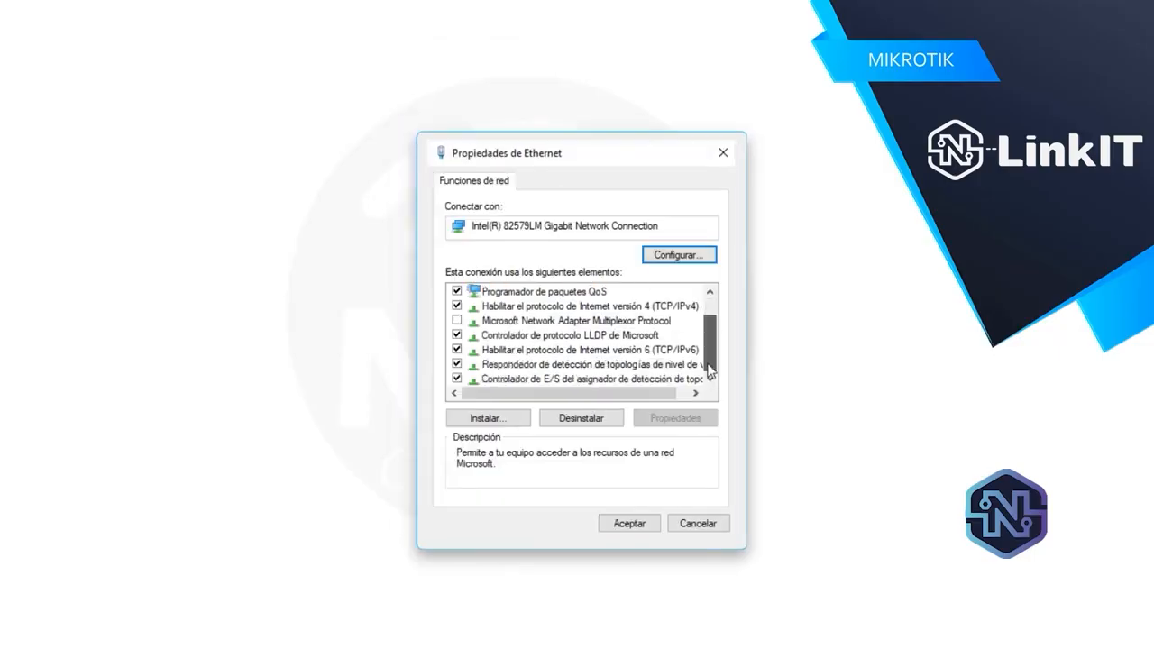
double_click(658, 307)
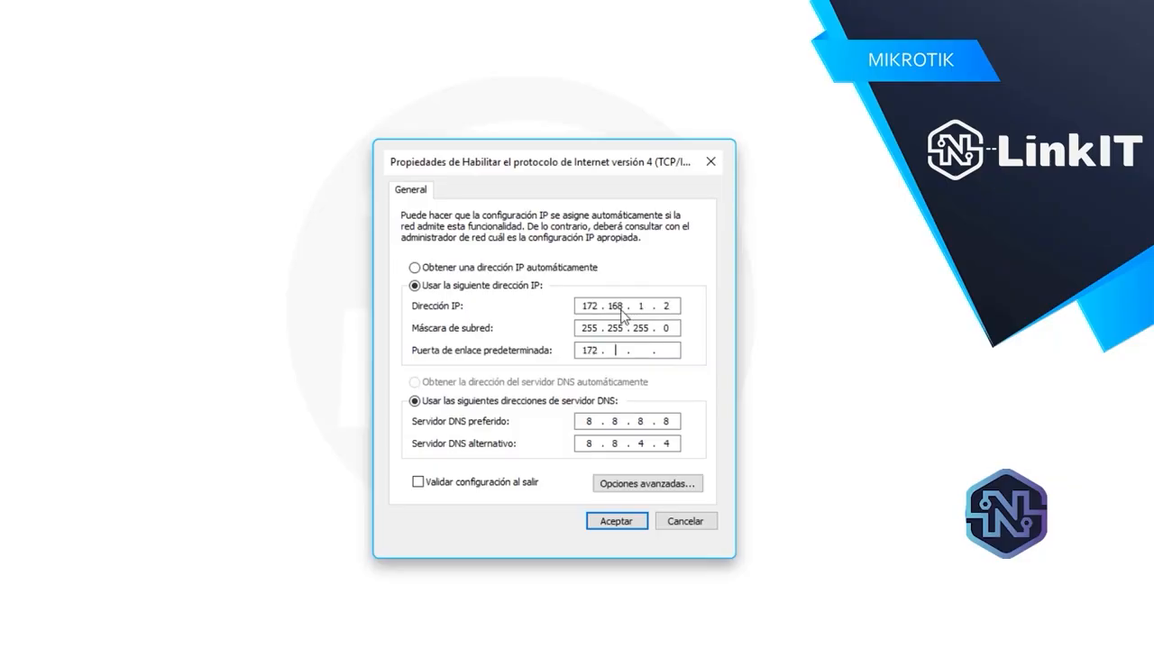
text(8)
click(613, 524)
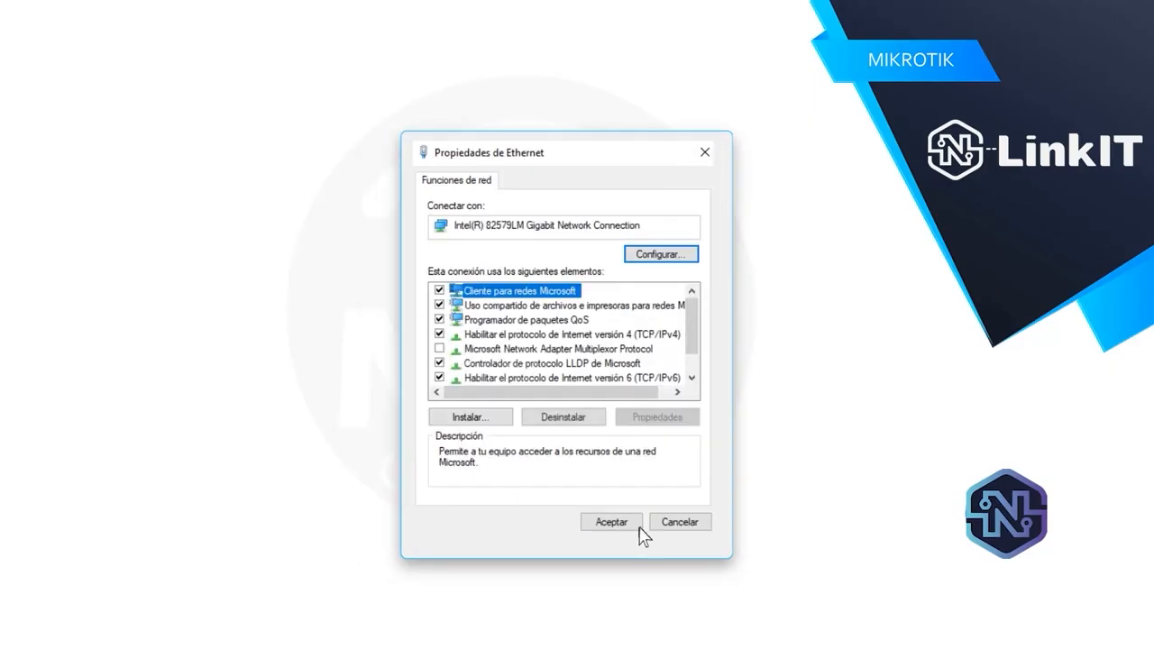
click(631, 525)
click(679, 498)
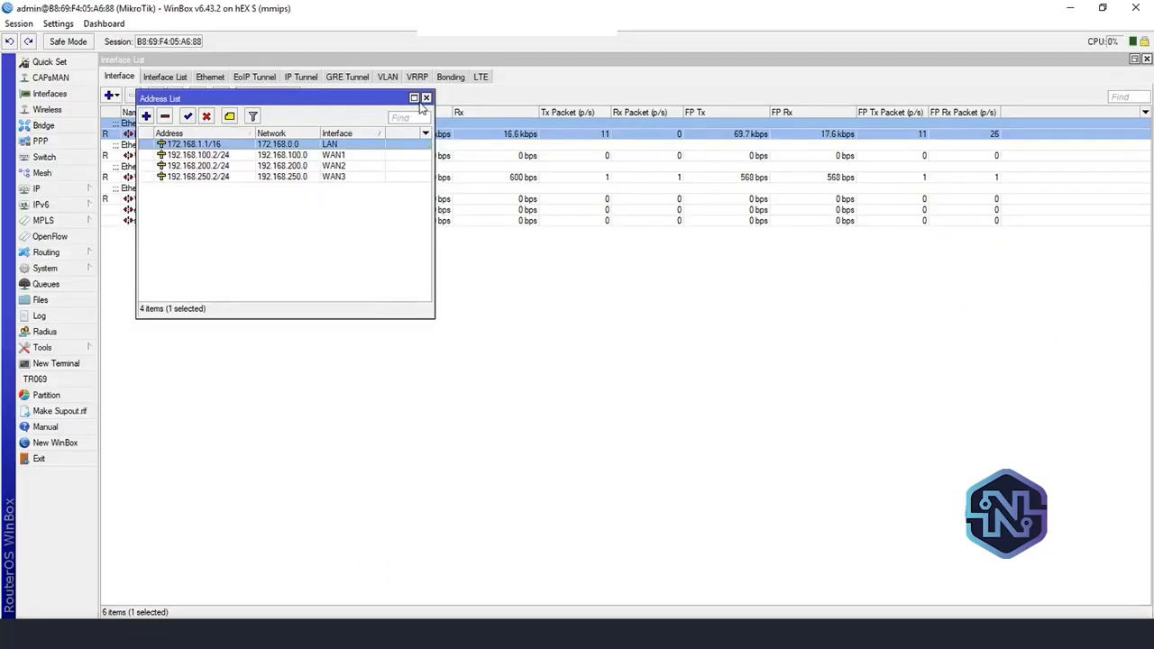
Close the IP address list and interface list, and filter the firewall address lists to show only list 3
click(426, 98)
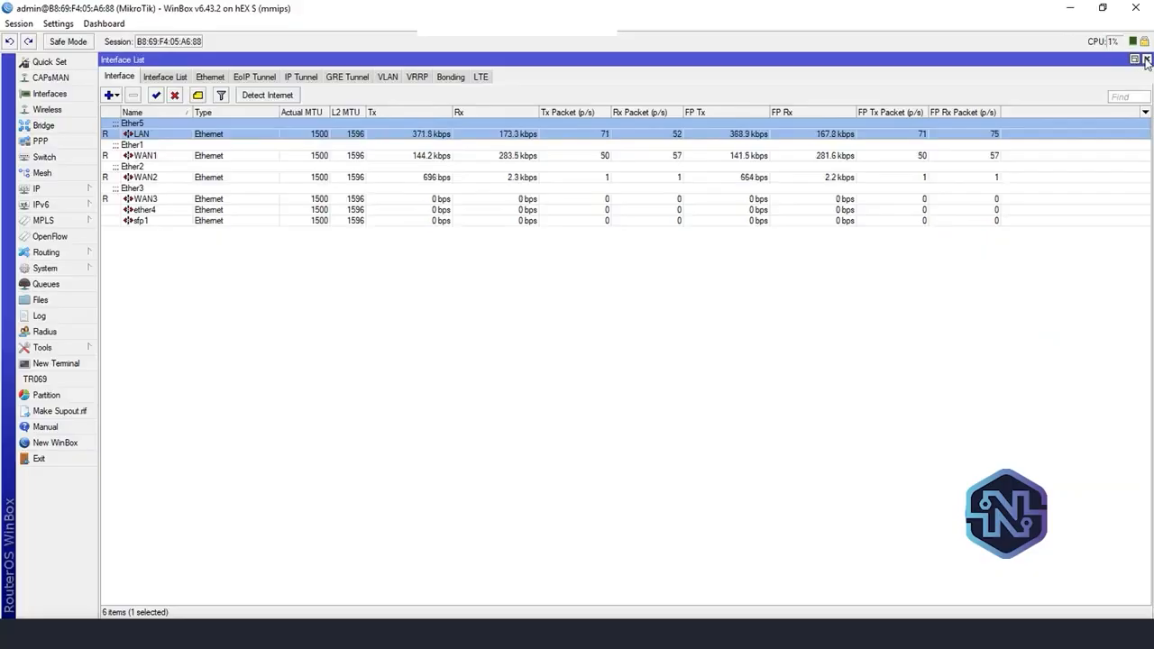
click(1146, 59)
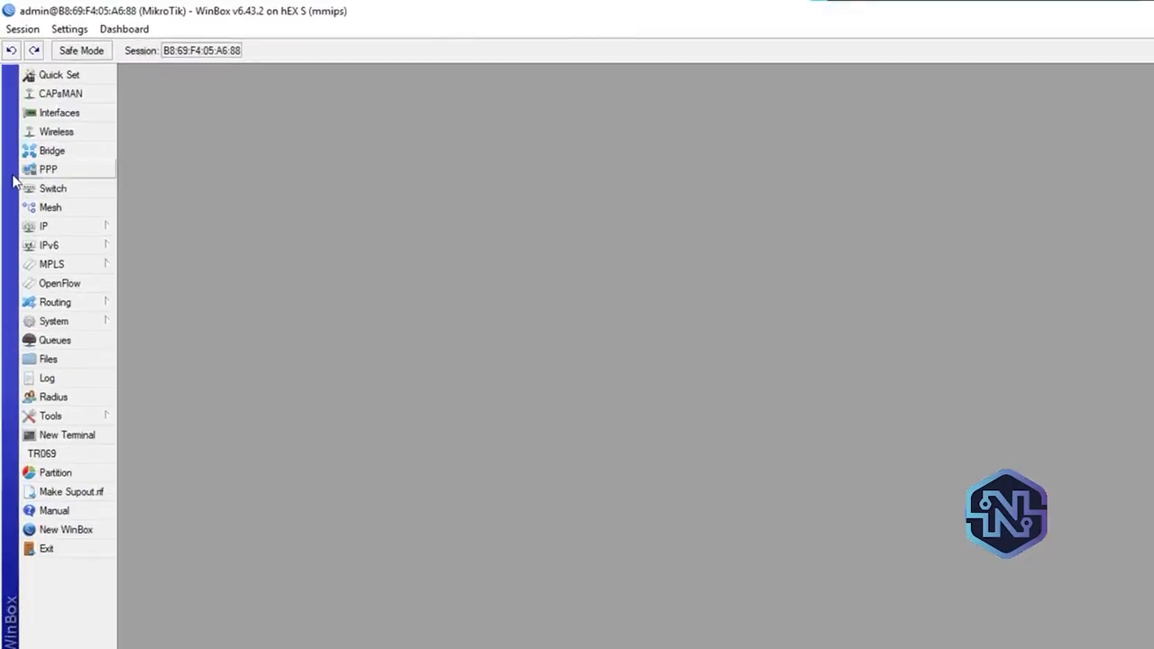
click(55, 238)
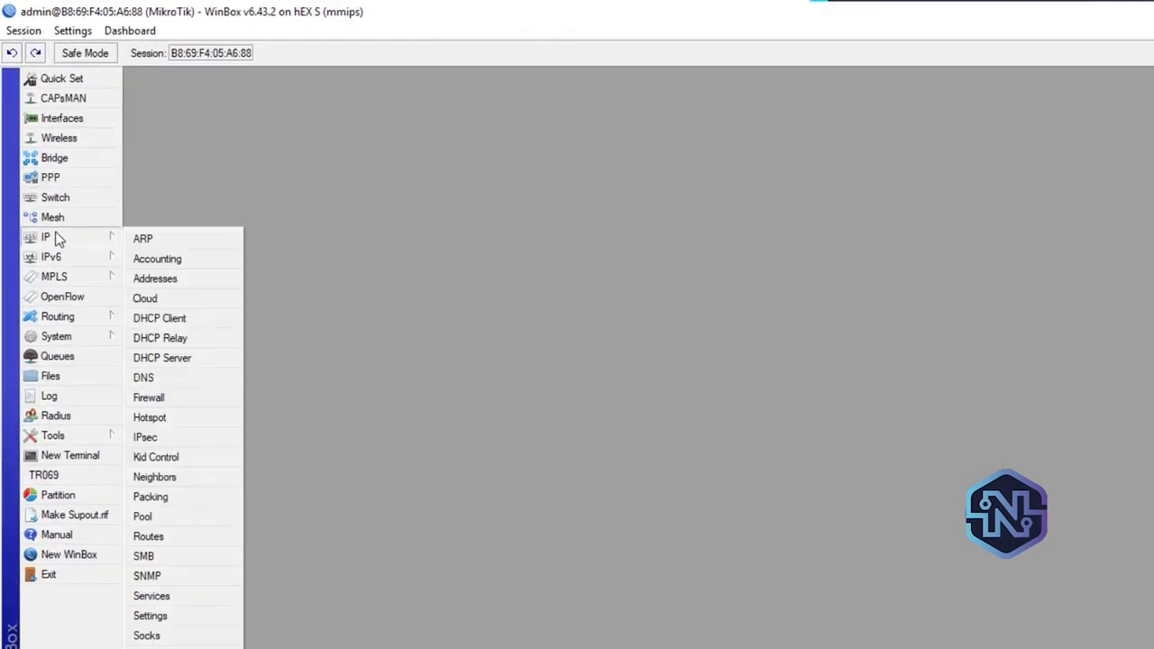
click(200, 402)
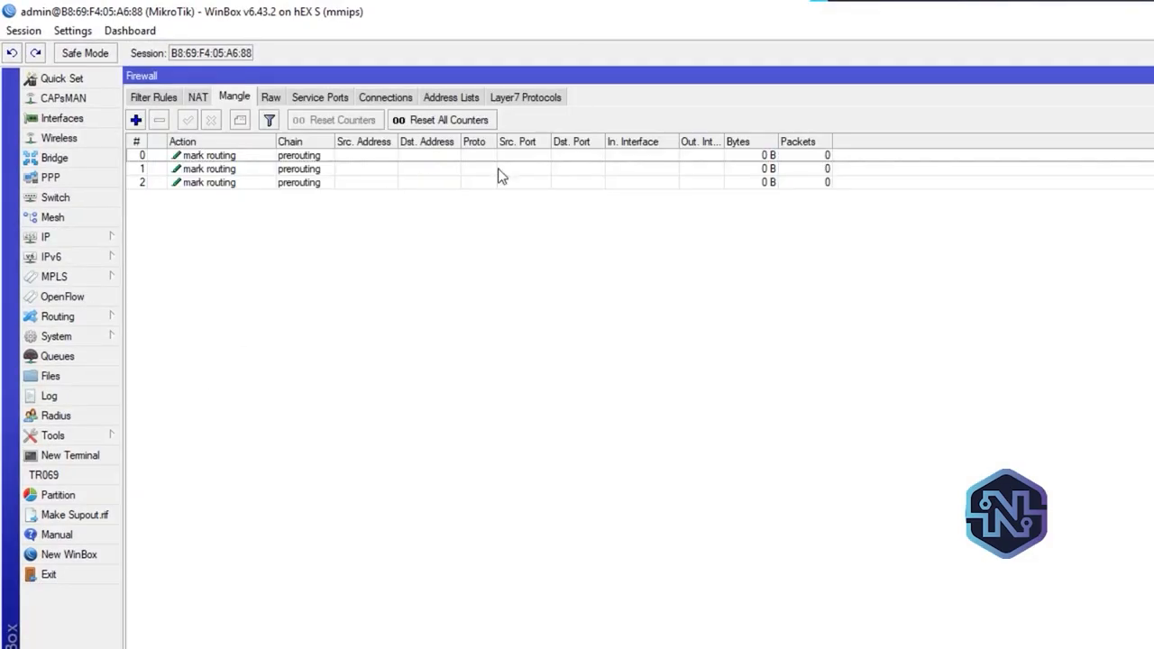
click(469, 96)
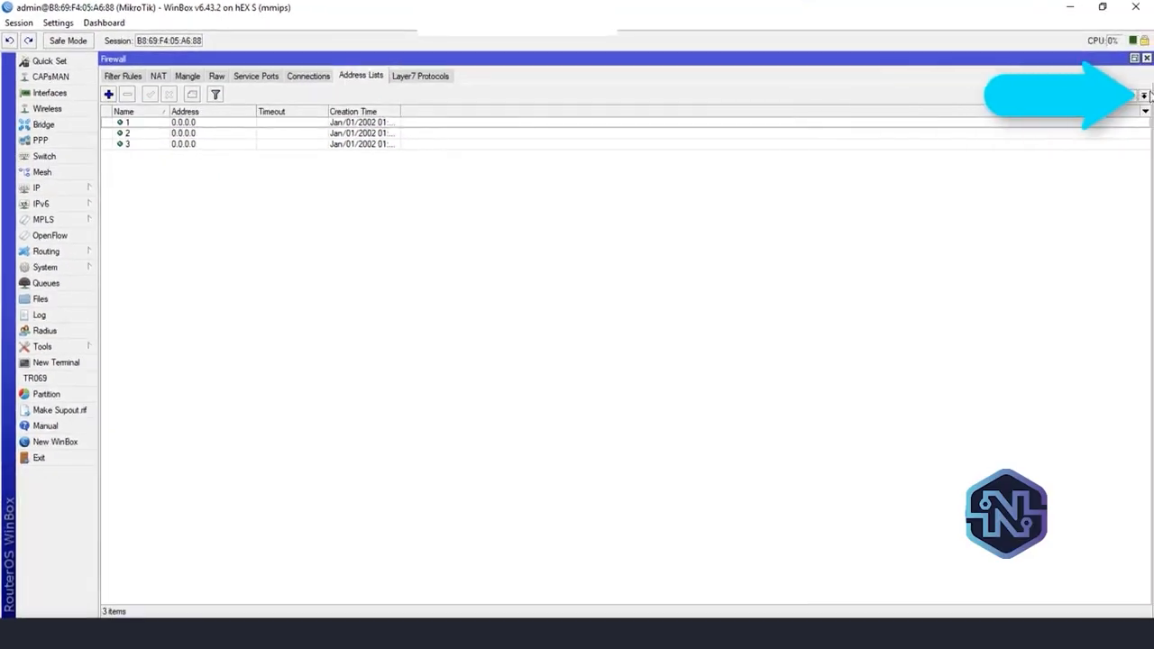
click(1144, 97)
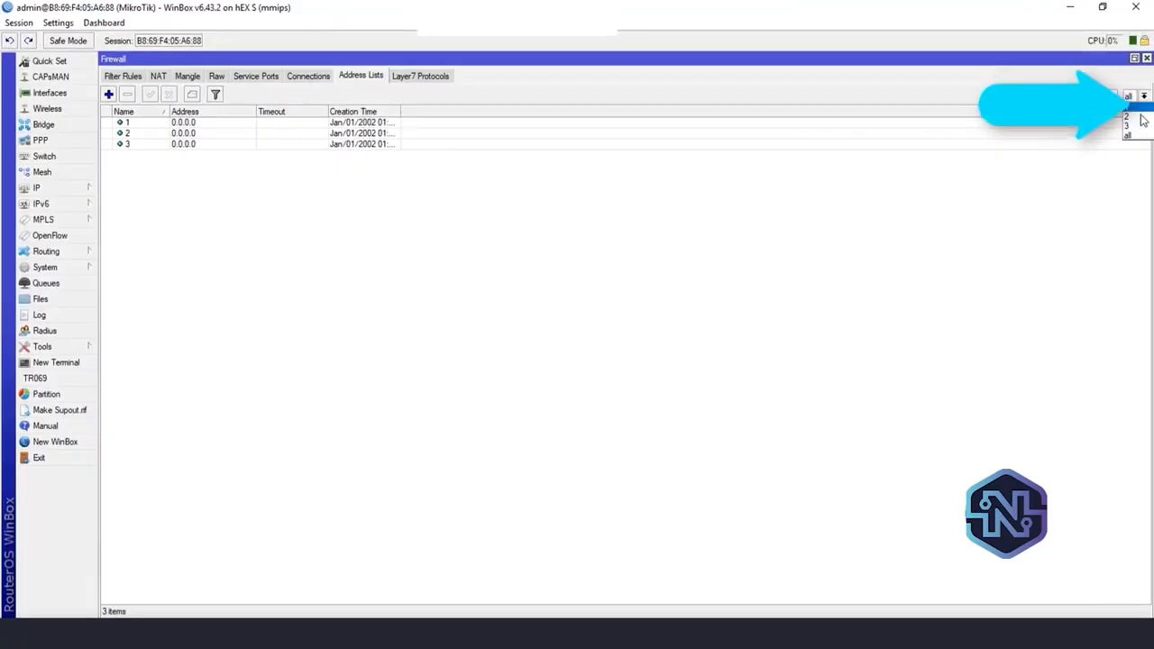
click(1137, 131)
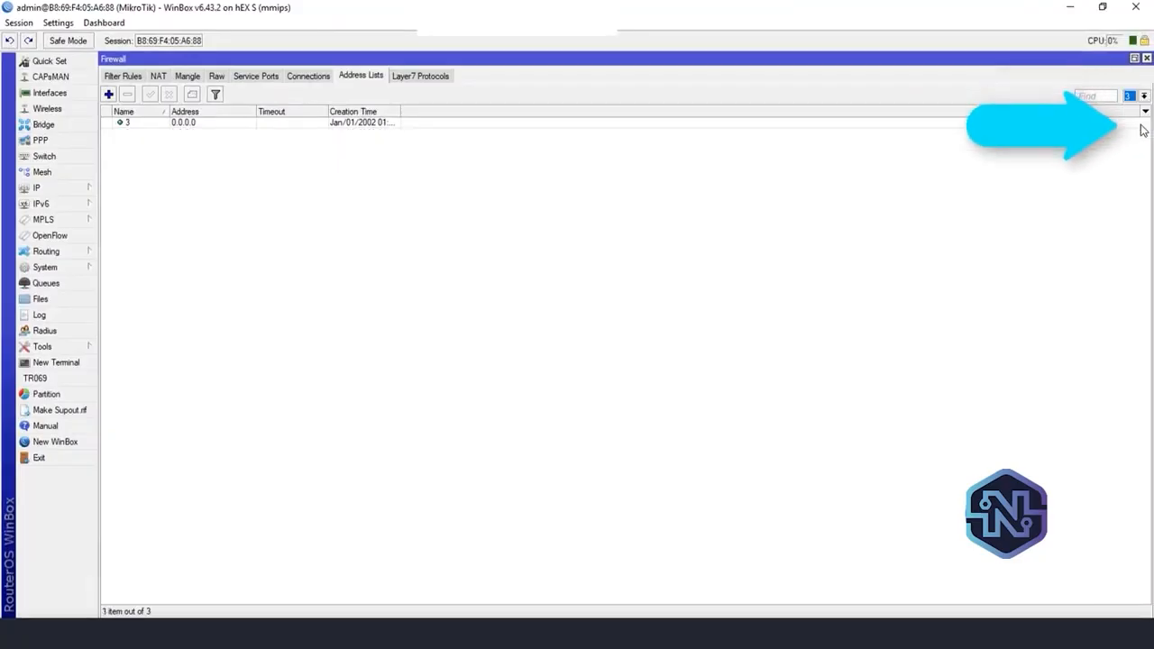
Set the address of the list 3 entry to 172.168.1.2 and save it
click(225, 126)
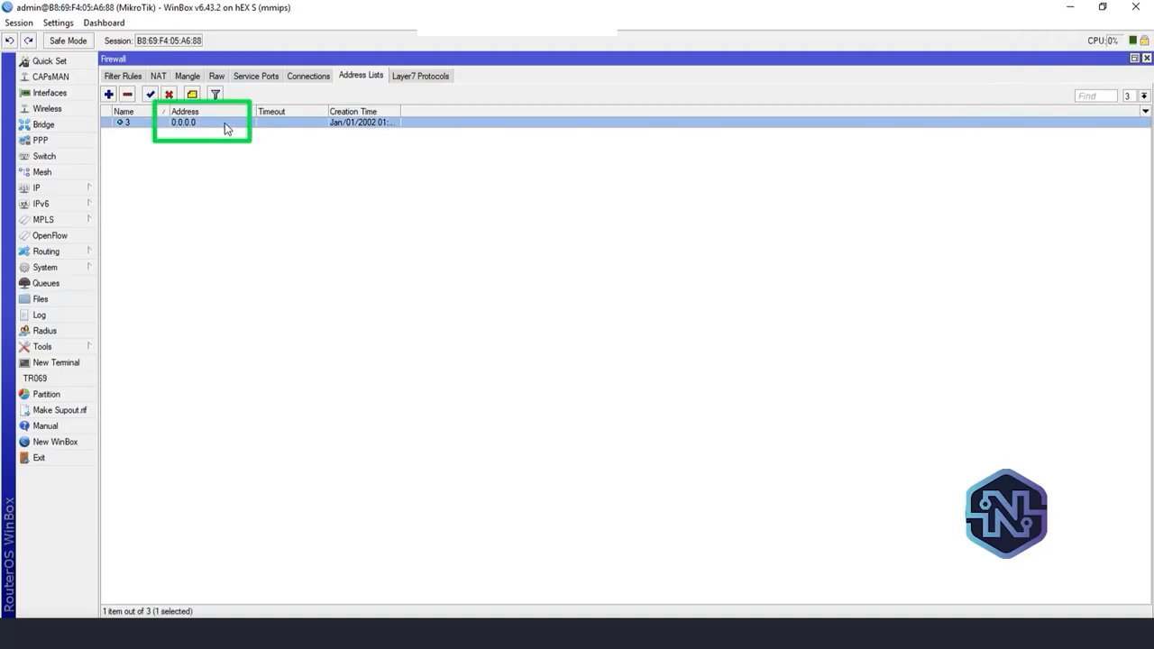
double_click(224, 123)
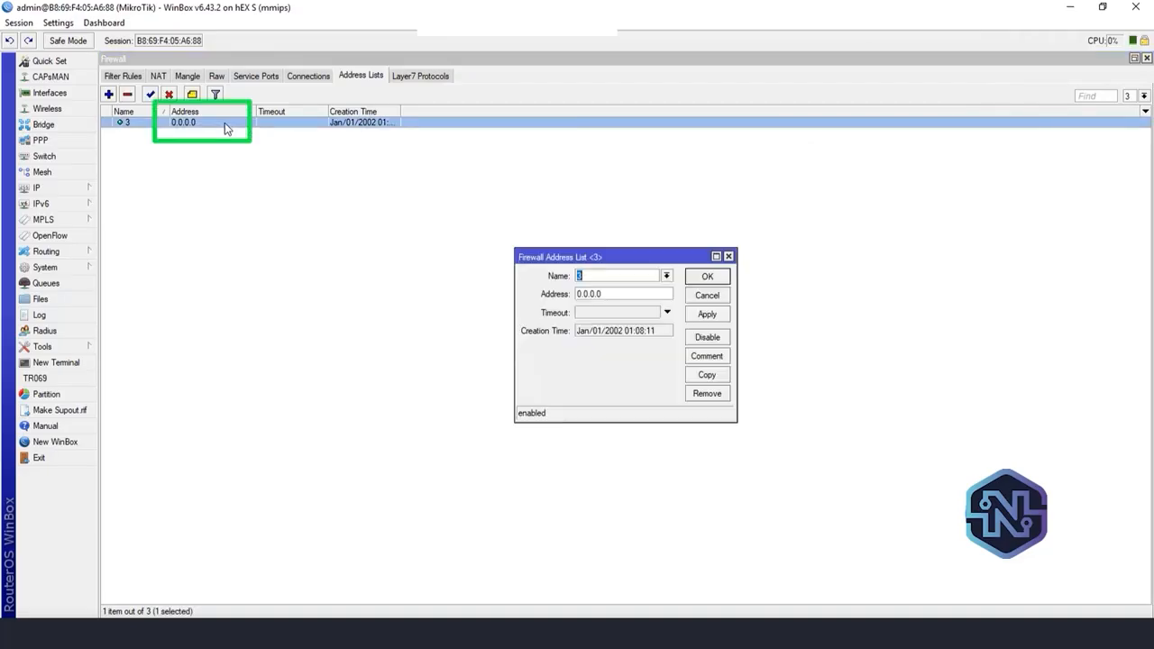
key(Tab)
text(172)
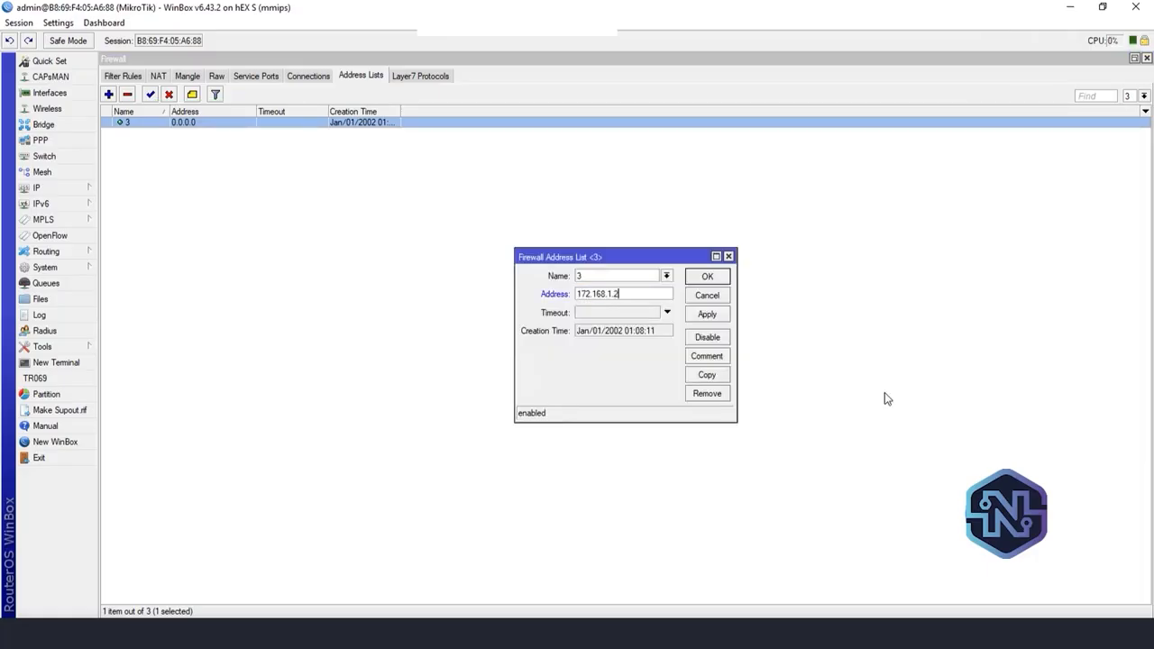
click(724, 314)
click(708, 278)
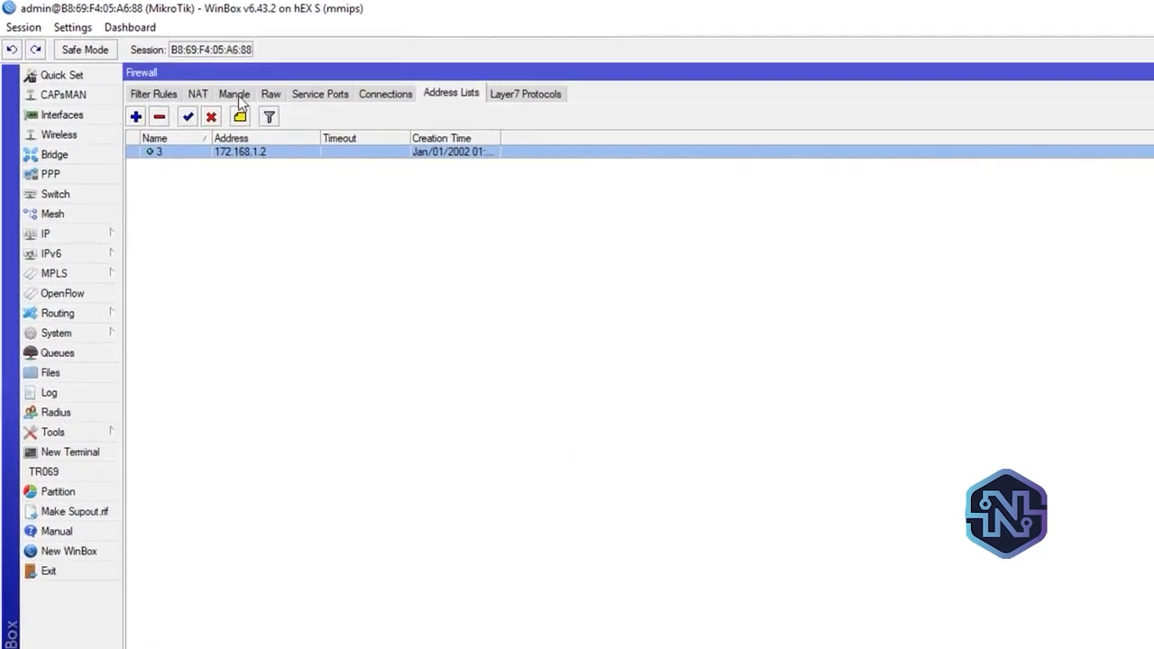
Check the traffic counters, source address list and new routing mark of mangle rule 2, and close the rule
click(238, 95)
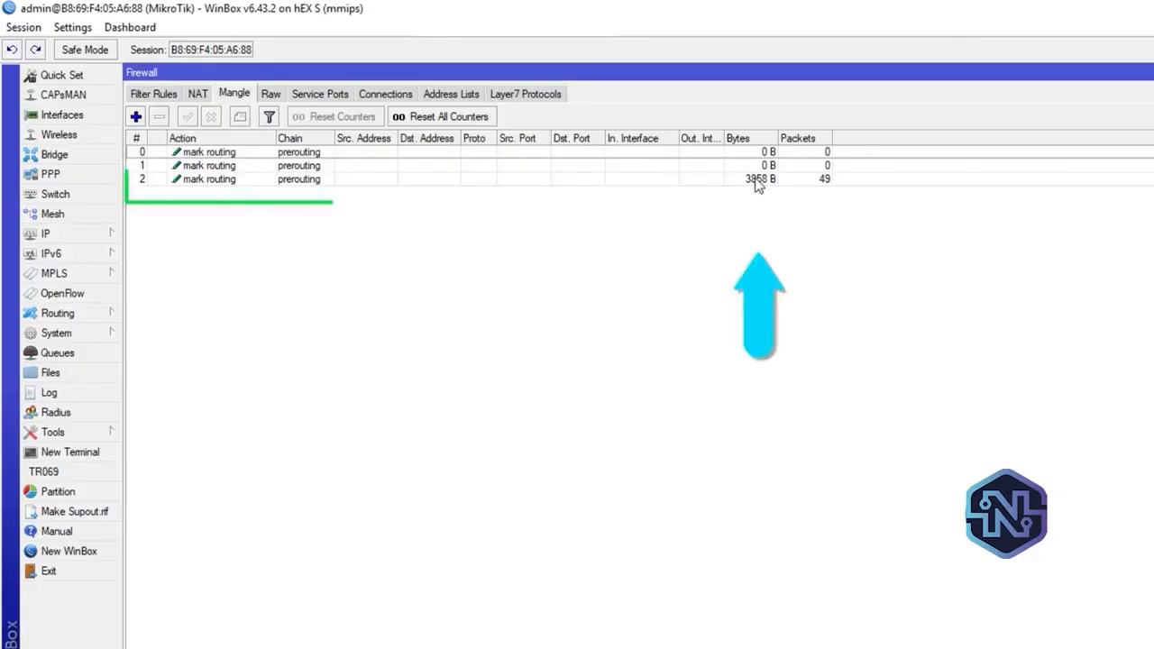
click(348, 184)
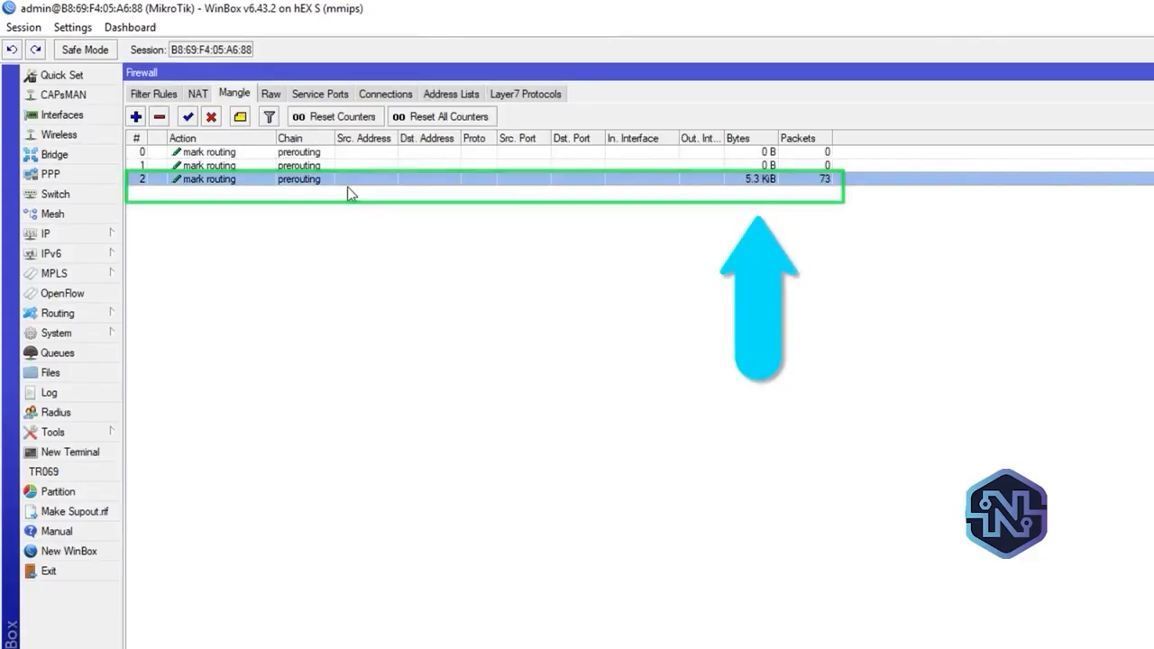
double_click(350, 183)
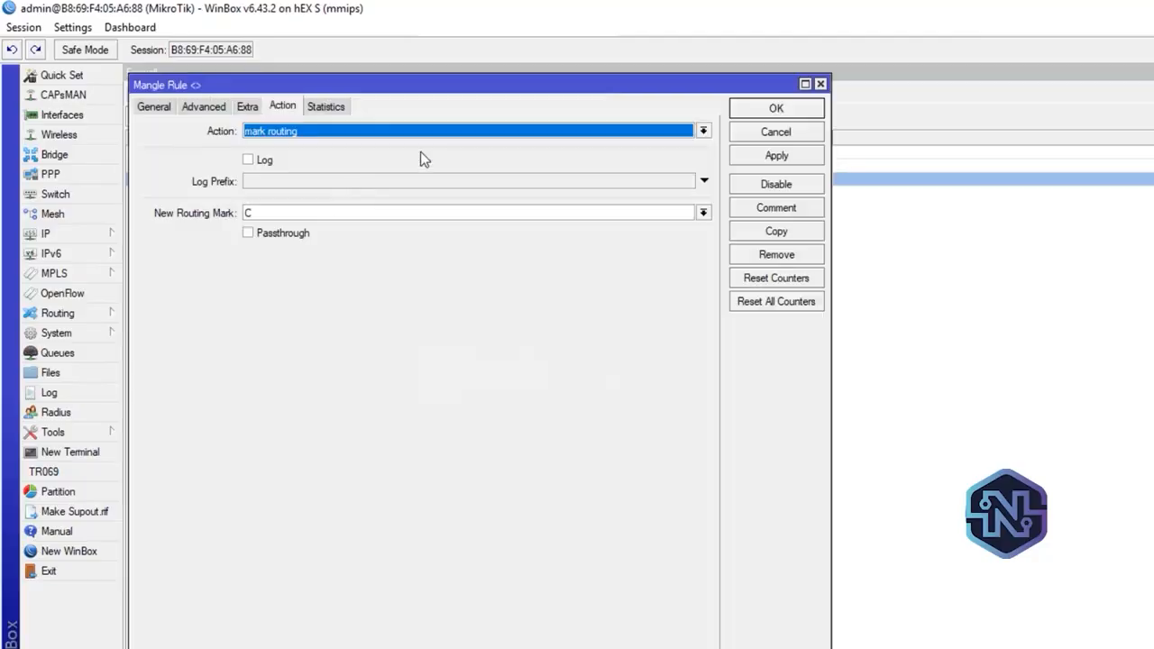
click(196, 107)
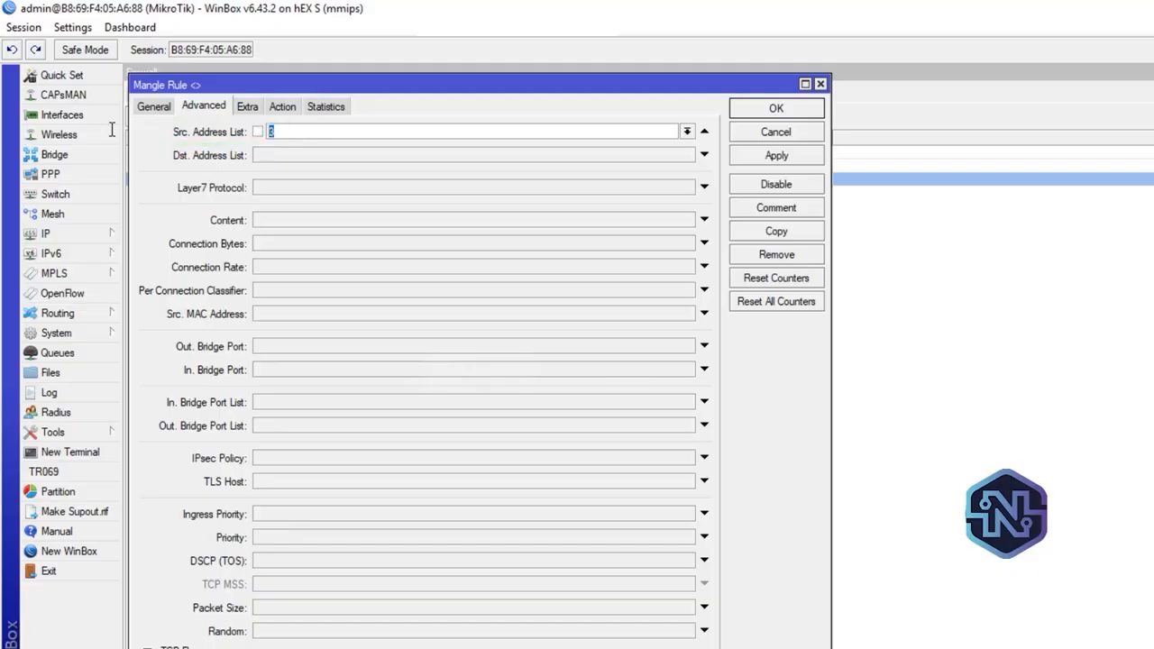
click(282, 107)
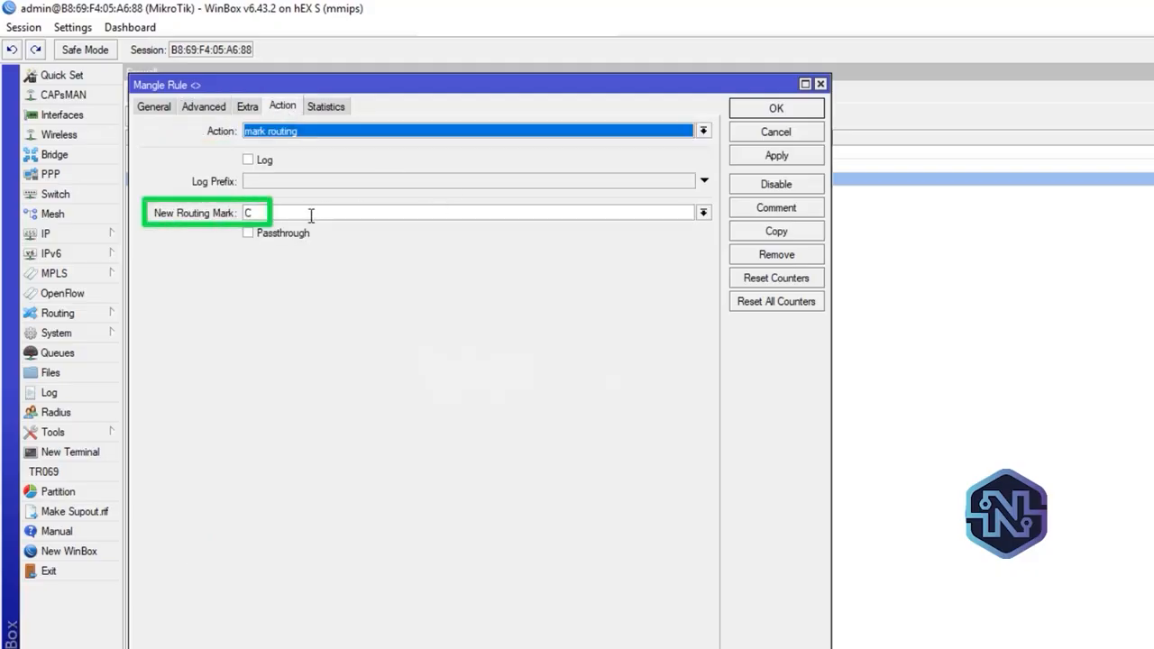
click(821, 84)
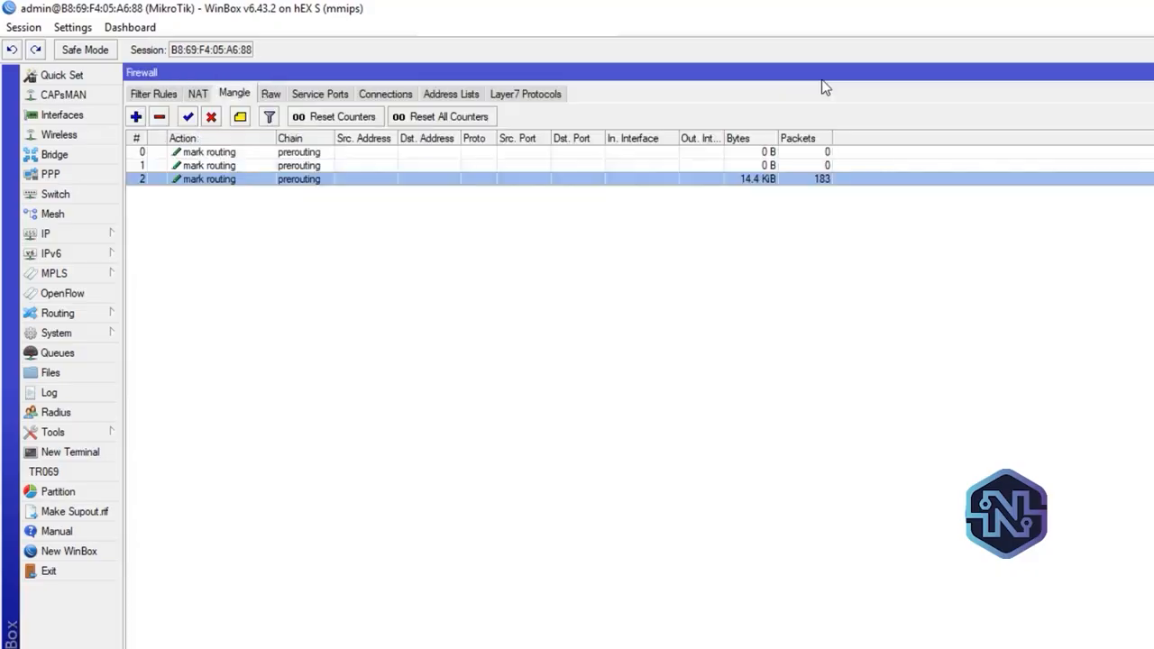
Check the distance 1 route with routing mark C in the route list
click(53, 257)
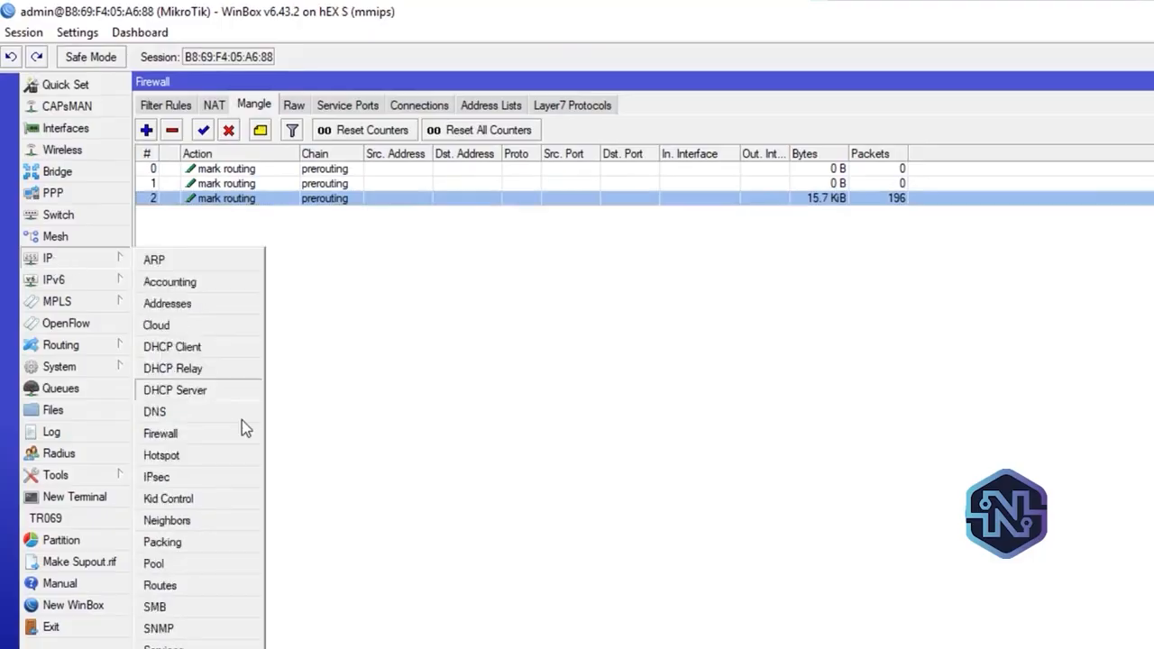
click(219, 573)
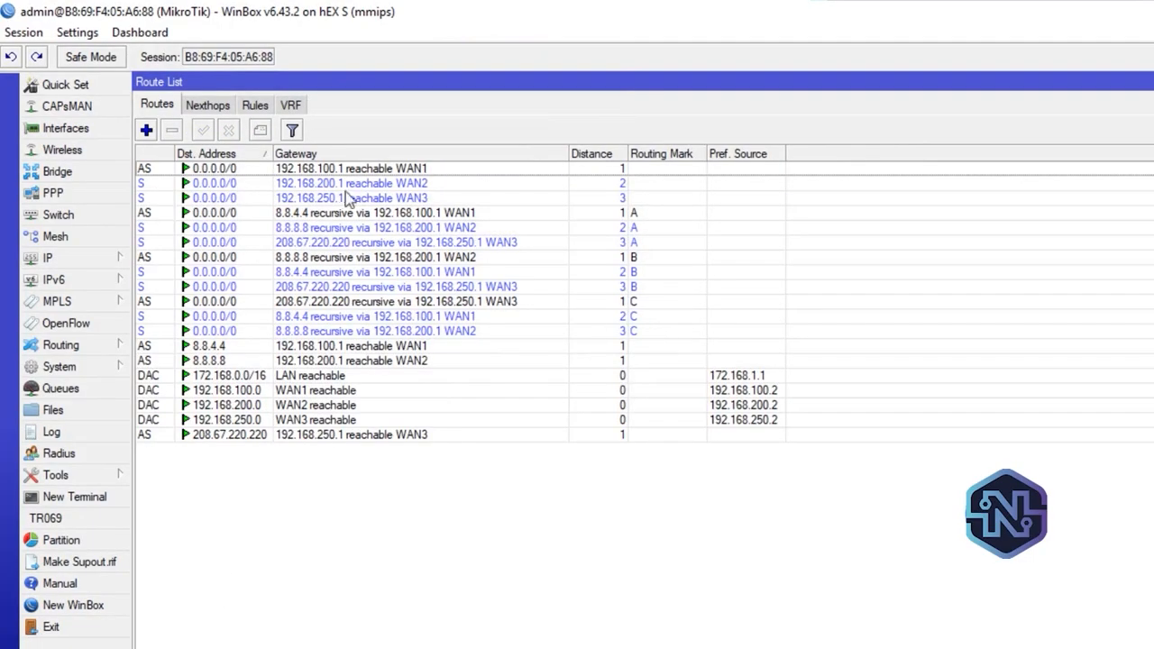
click(641, 301)
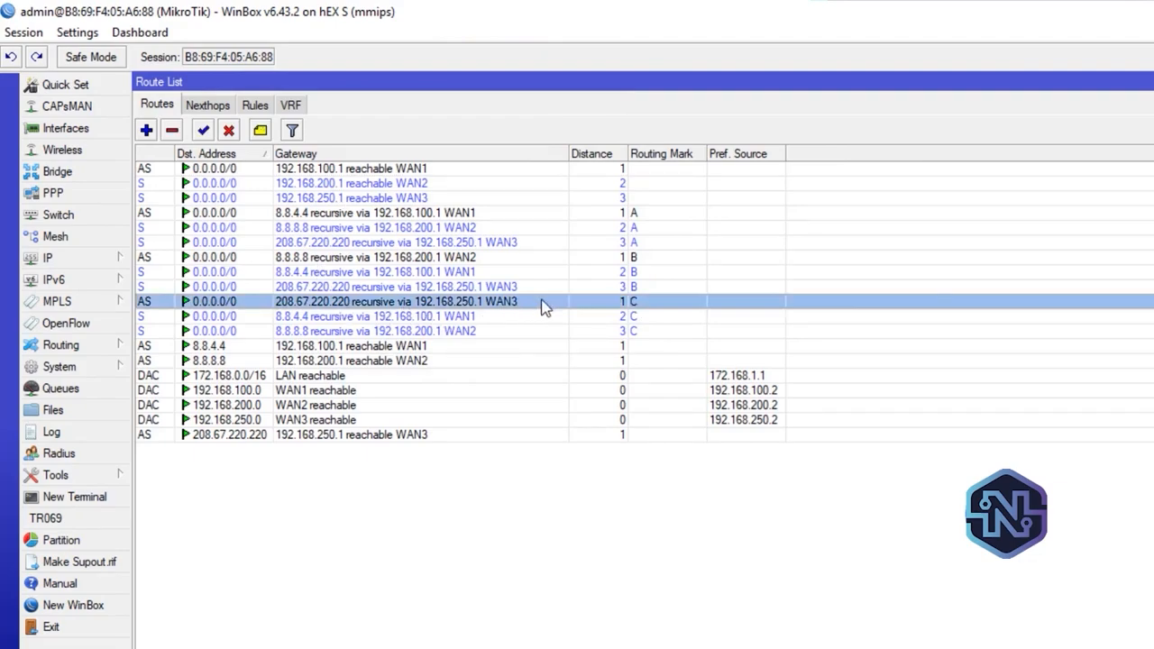
Select WAN3 in the interface list, run a Speedtest in the browser, and return to WinBox to check the interface traffic
click(54, 128)
click(239, 270)
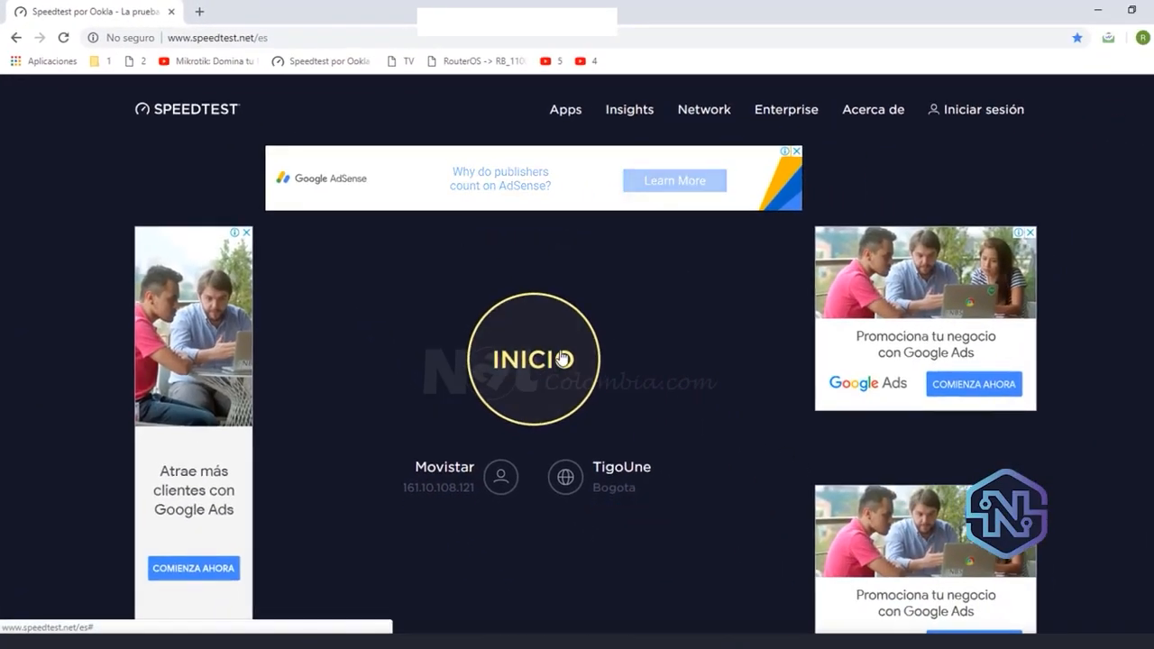
click(562, 358)
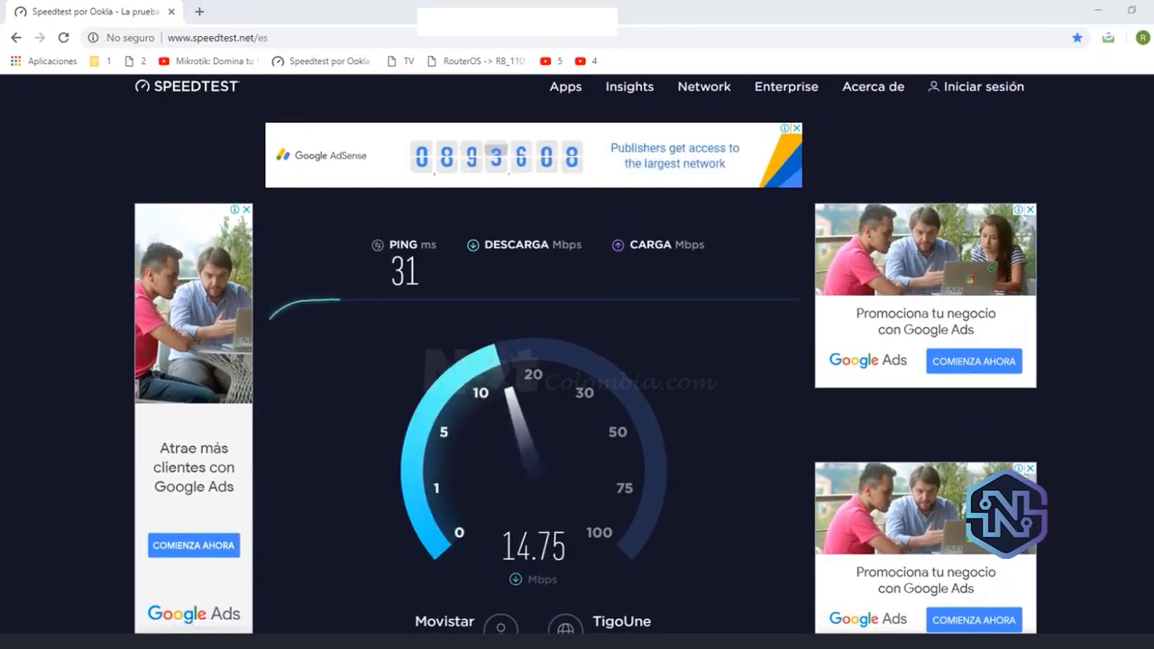
click(236, 642)
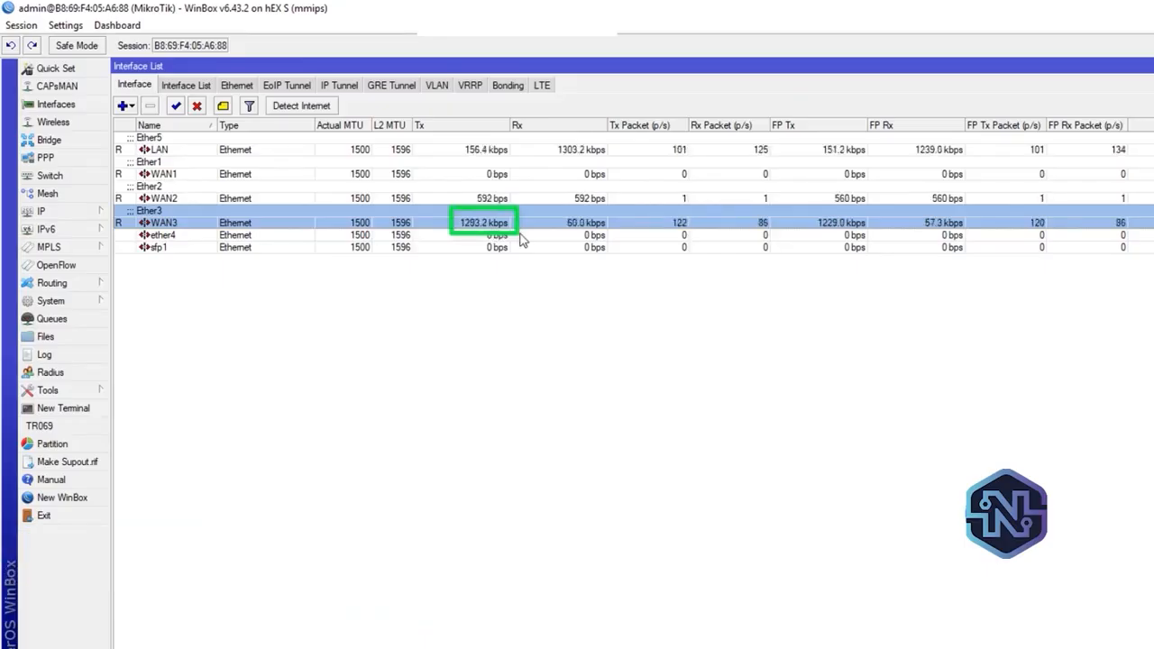
Move the 172.168.1.2 entry from firewall address list 3 to list 2 and apply the change
click(98, 210)
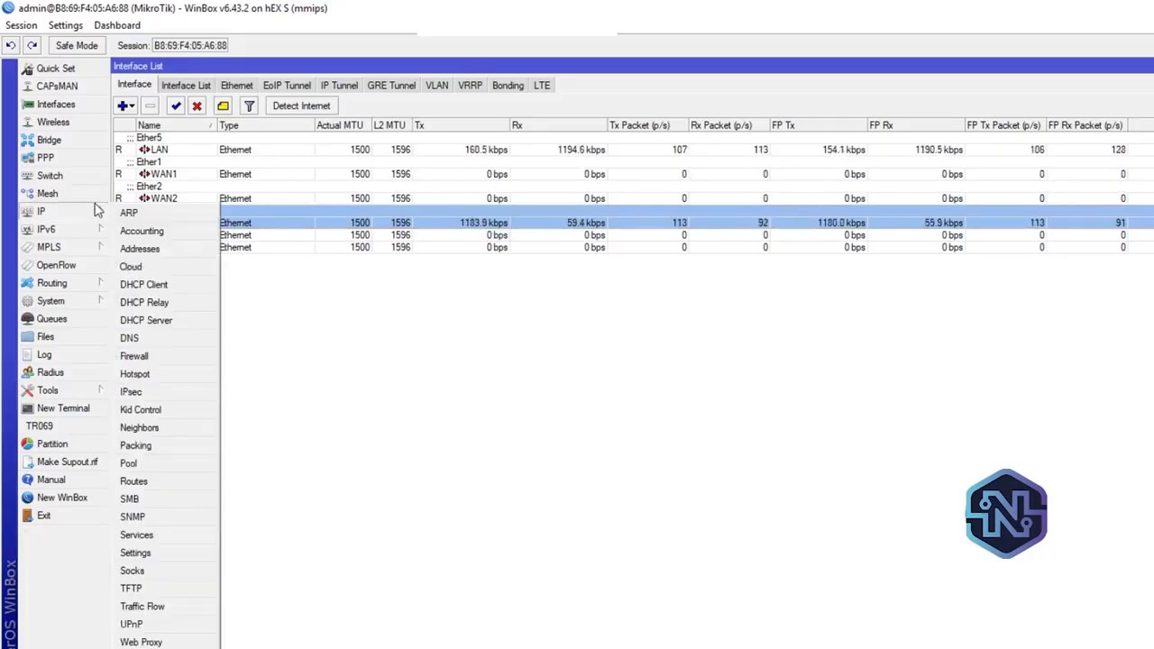
click(194, 358)
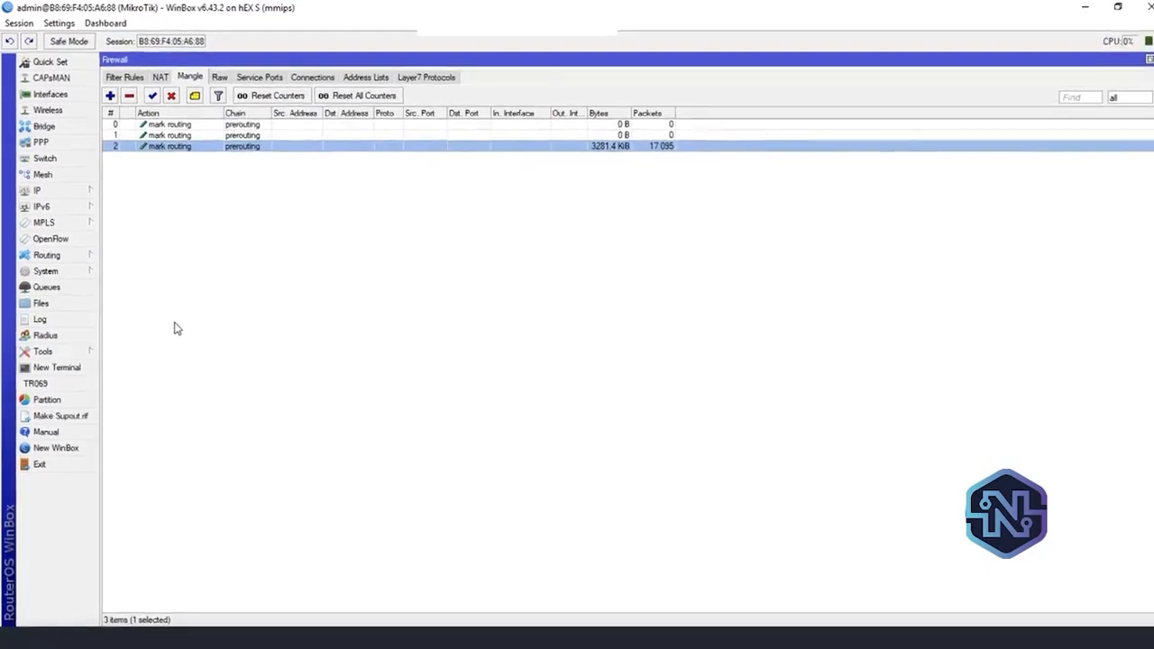
click(375, 78)
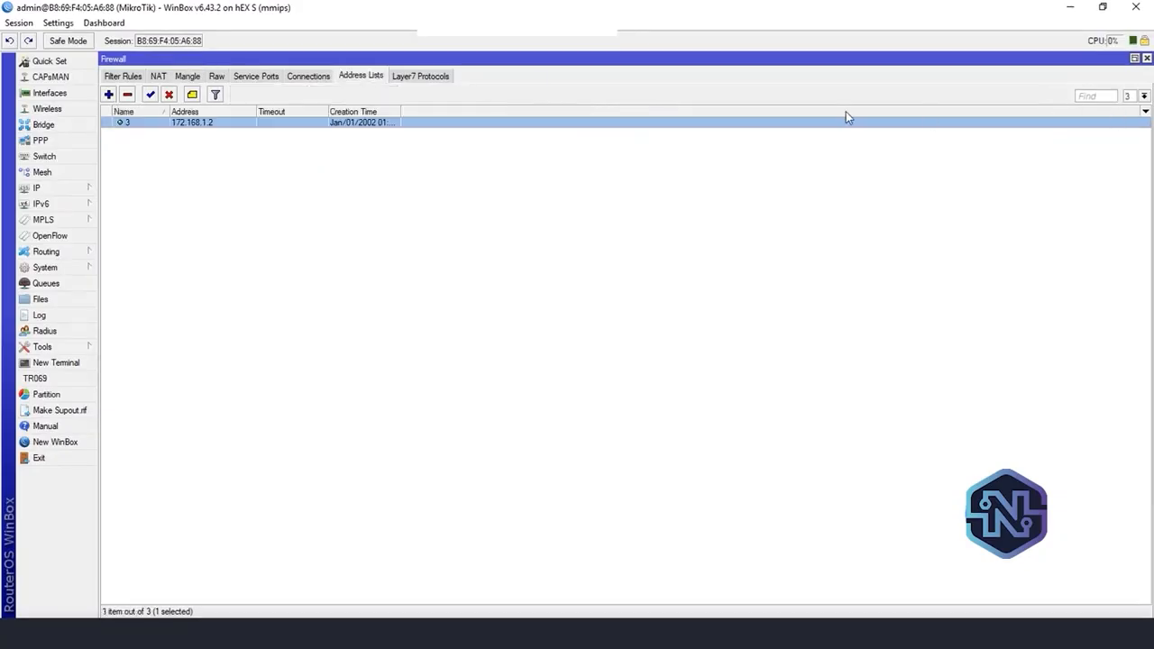
double_click(204, 123)
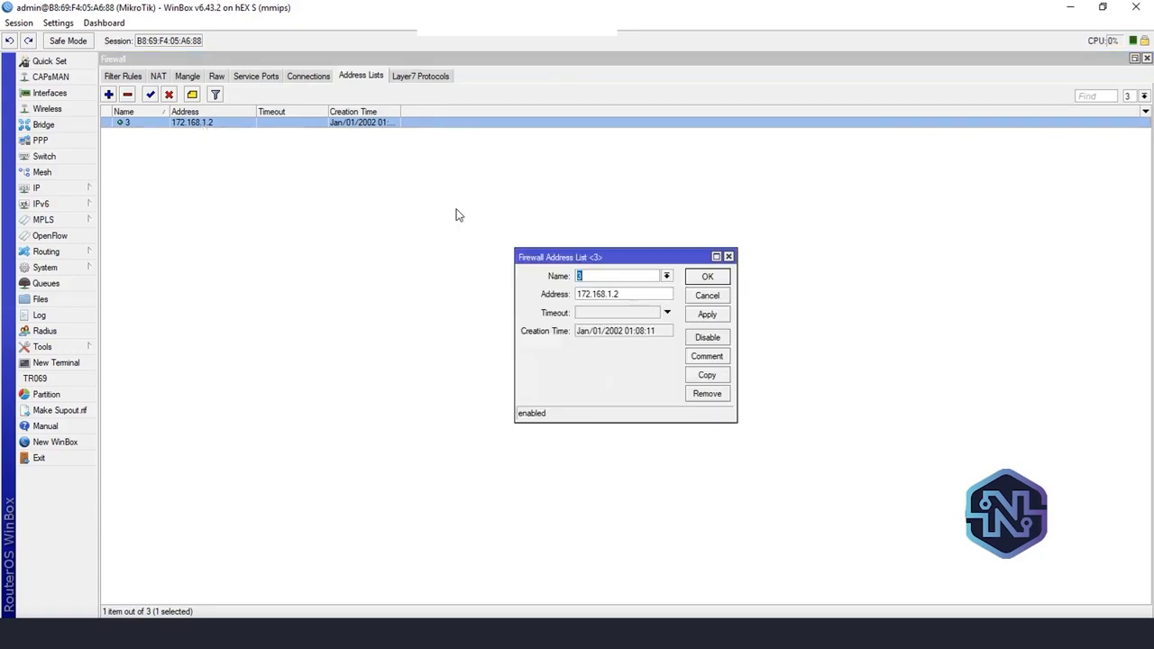
click(667, 276)
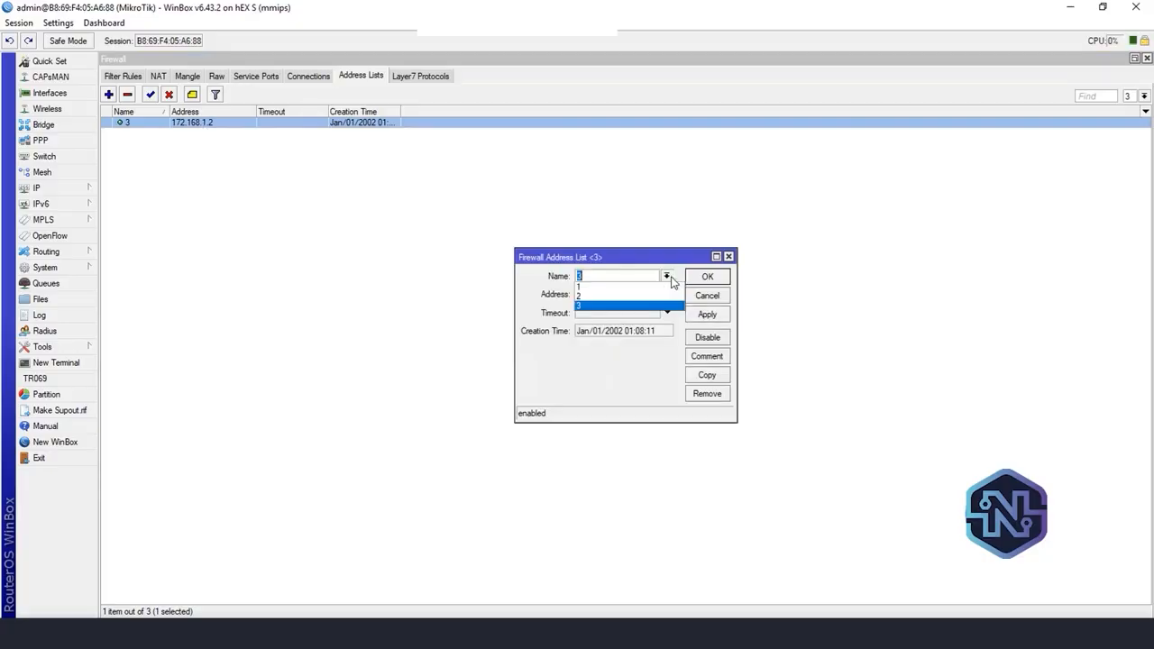
click(578, 297)
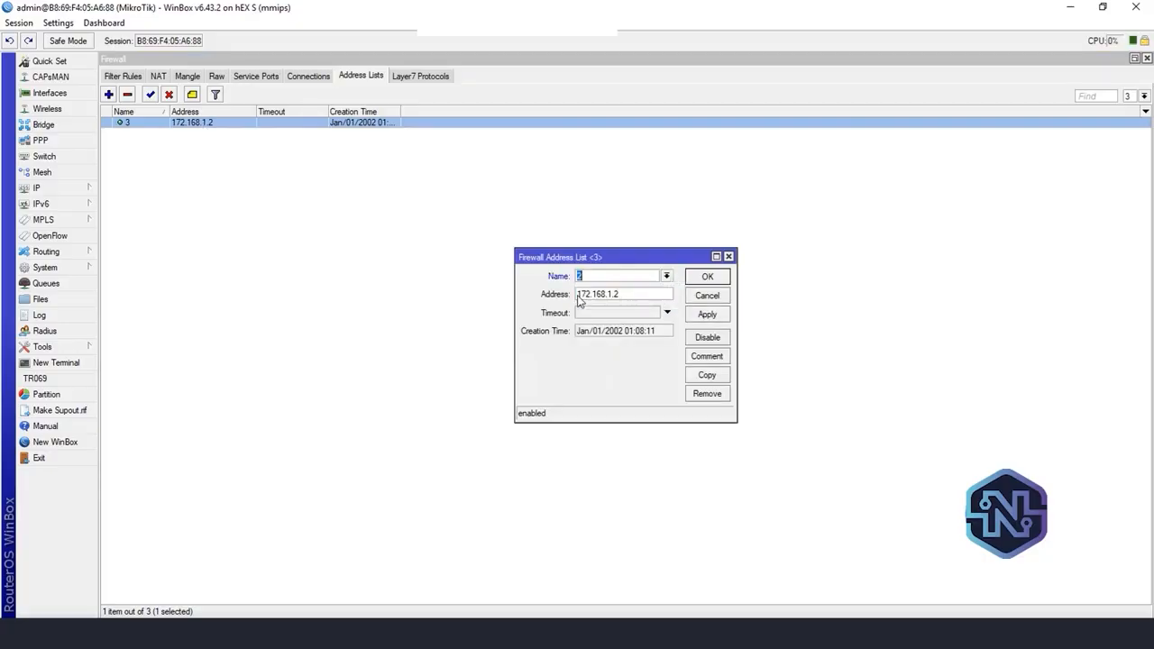
click(712, 314)
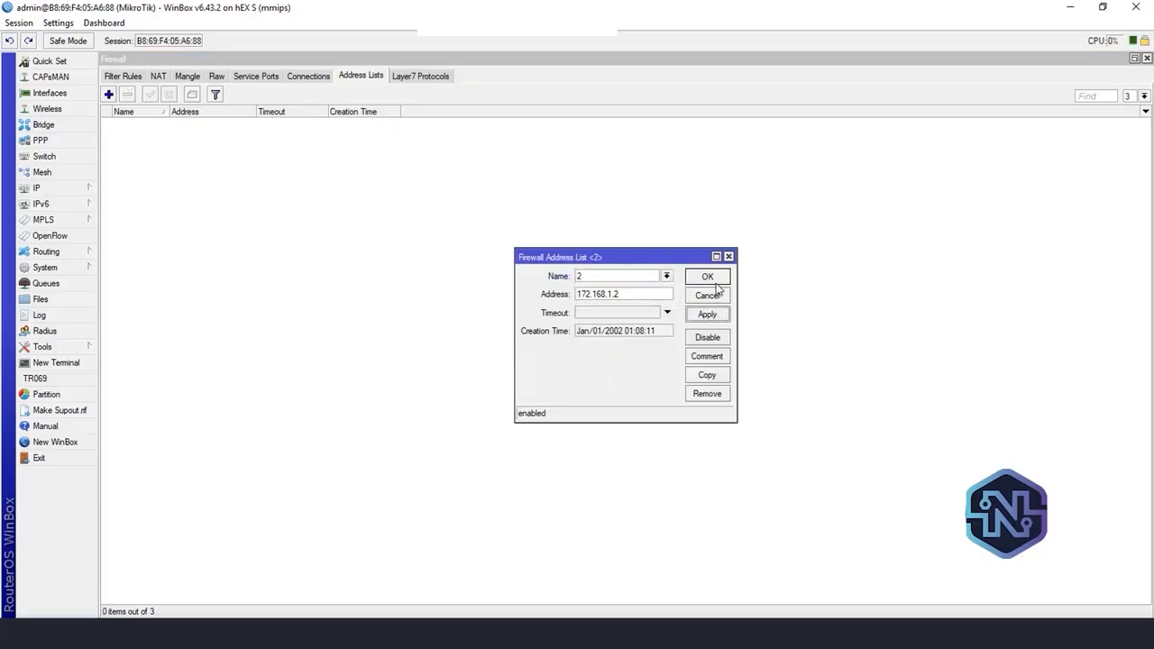
Close the address entry, filter the address lists to list 2 and remove its 0.0.0.0 placeholder entry
click(716, 282)
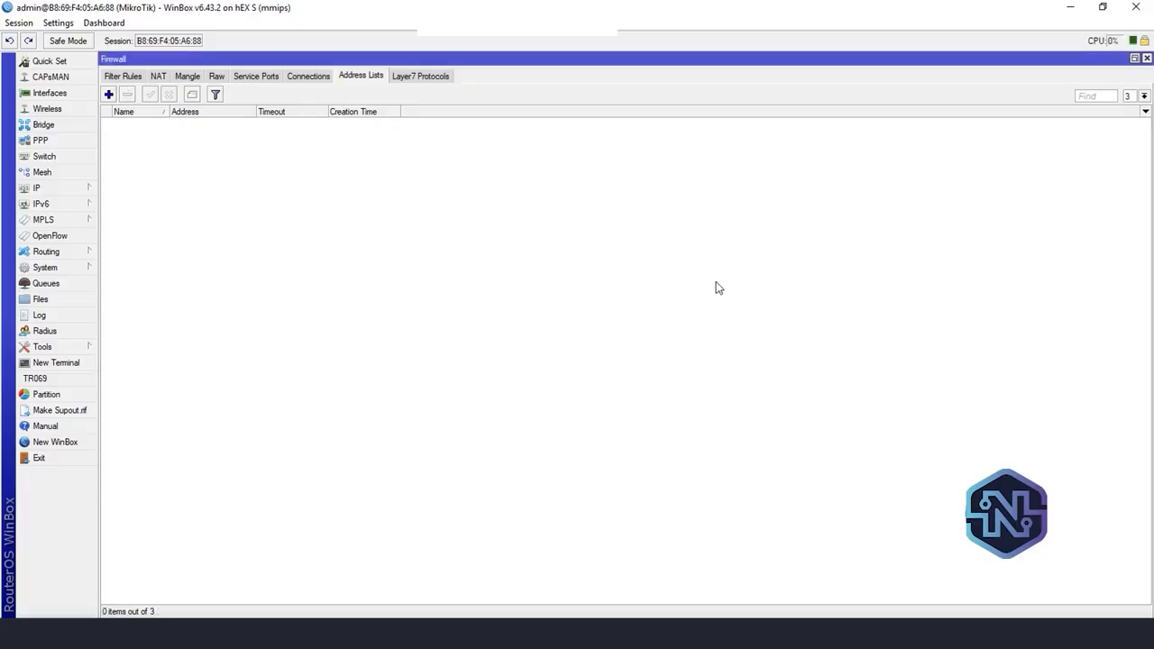
click(1144, 96)
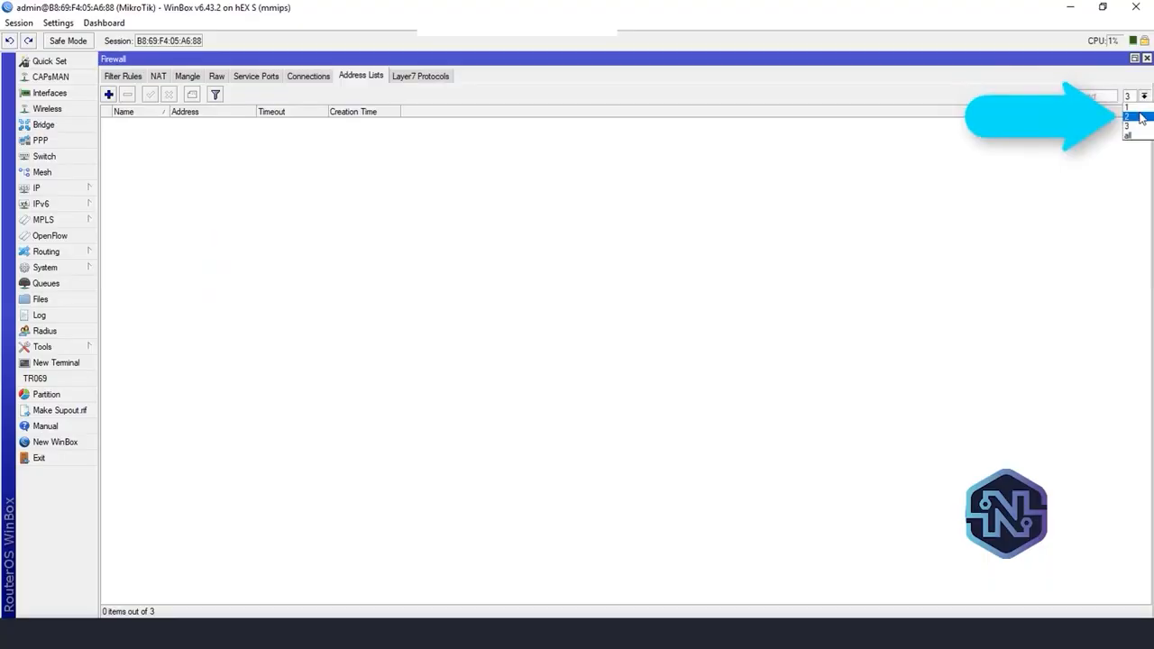
click(1140, 117)
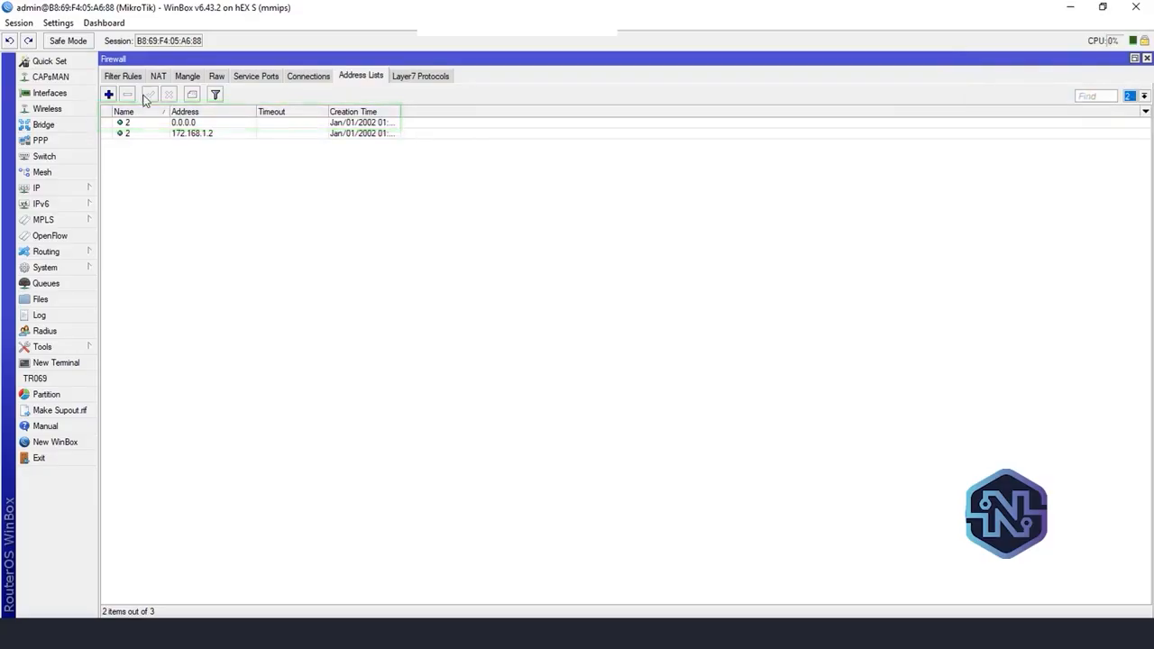
click(157, 124)
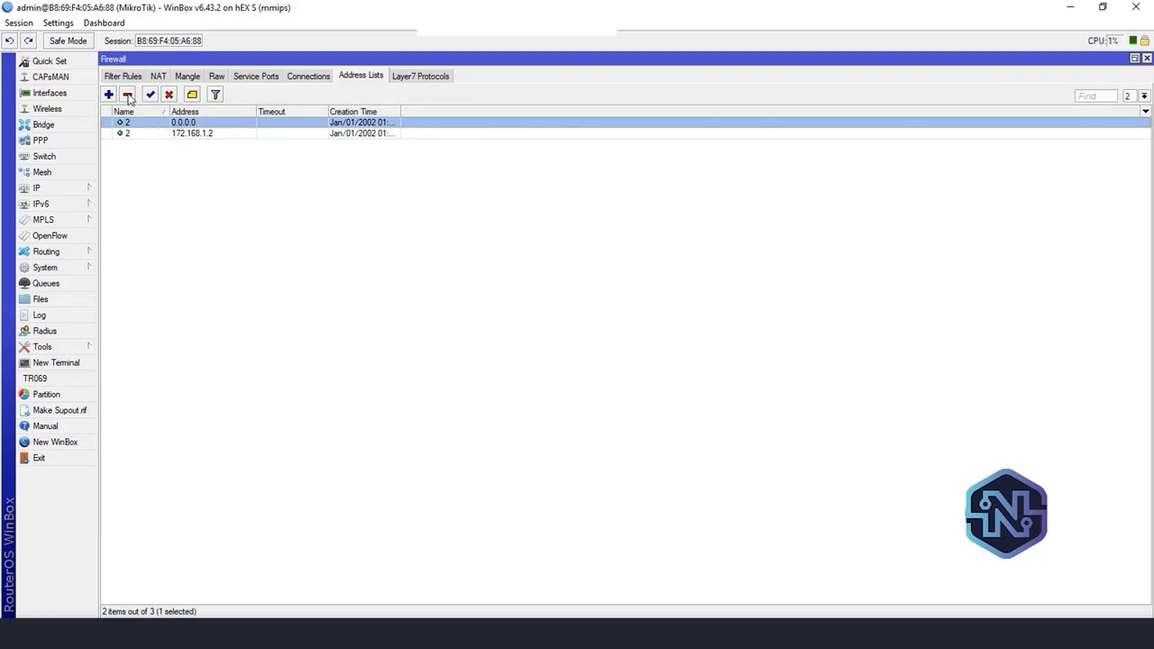
click(128, 95)
click(243, 127)
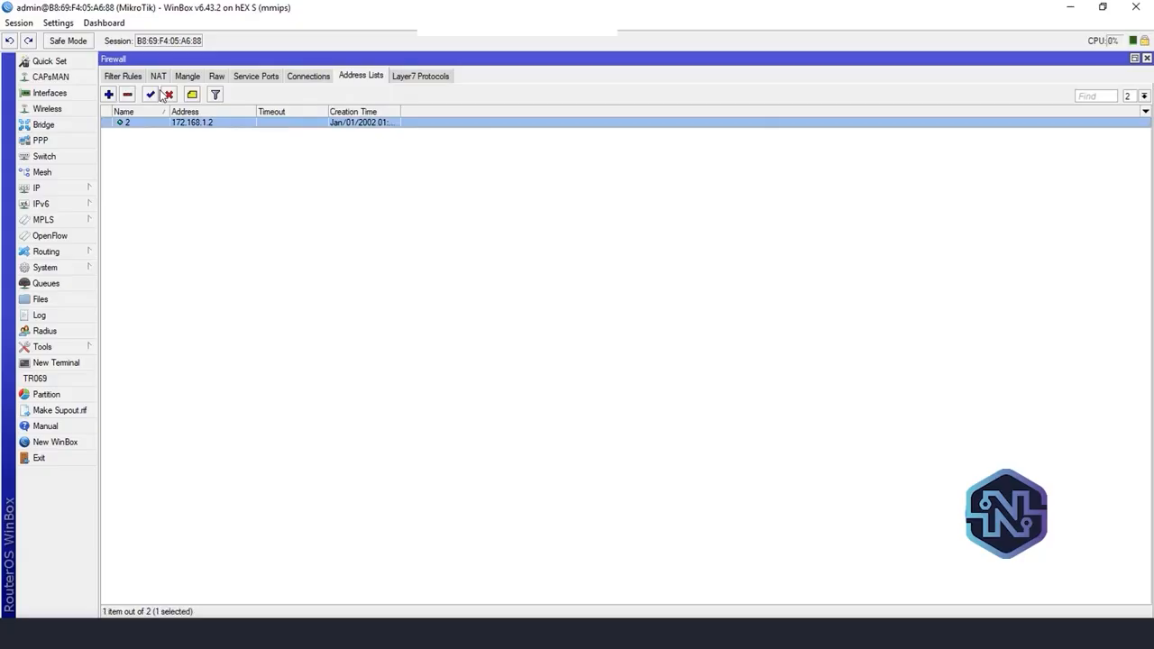
Check the traffic counters, source address list and new routing mark of mangle rule 1, and close the rule
click(187, 77)
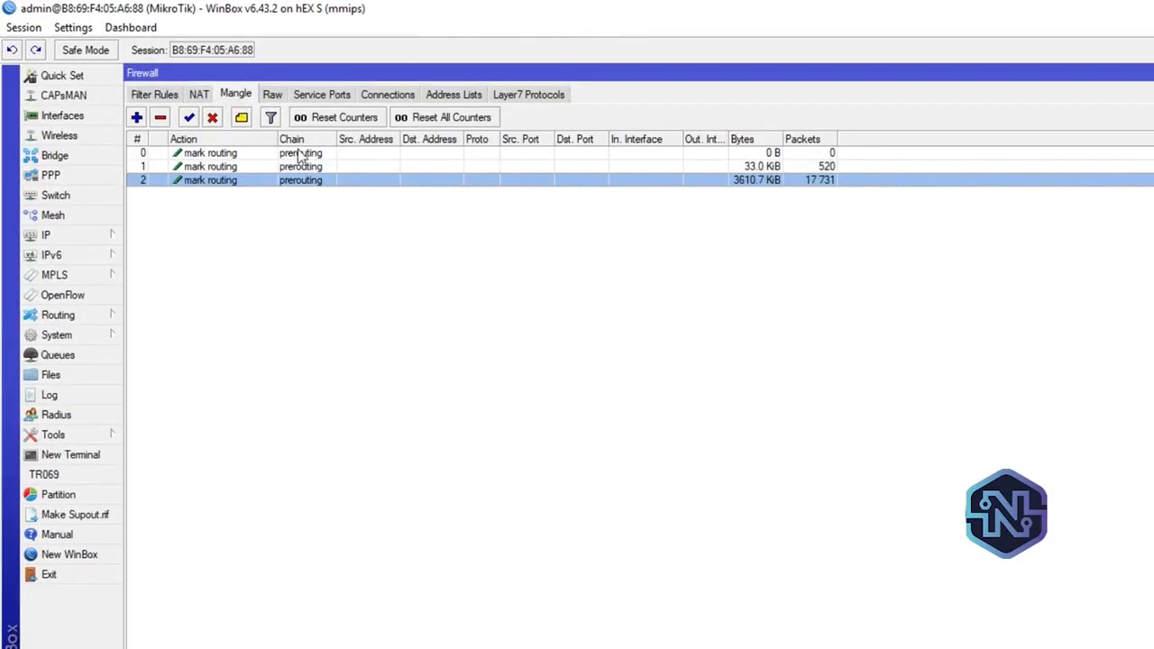
click(727, 168)
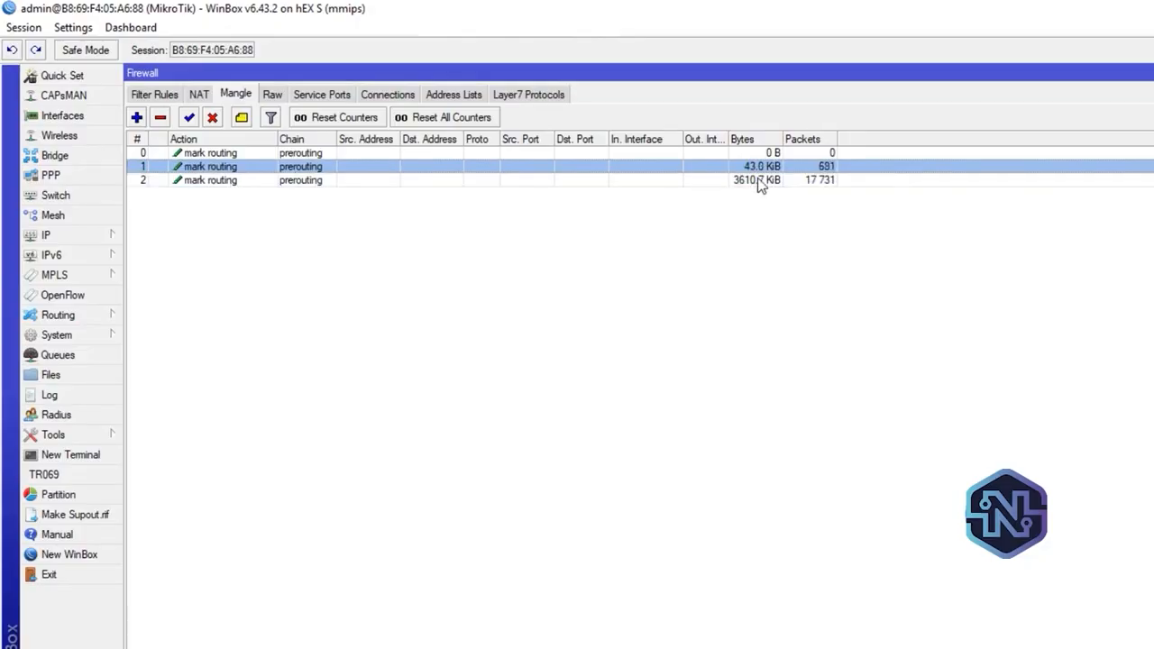
double_click(297, 168)
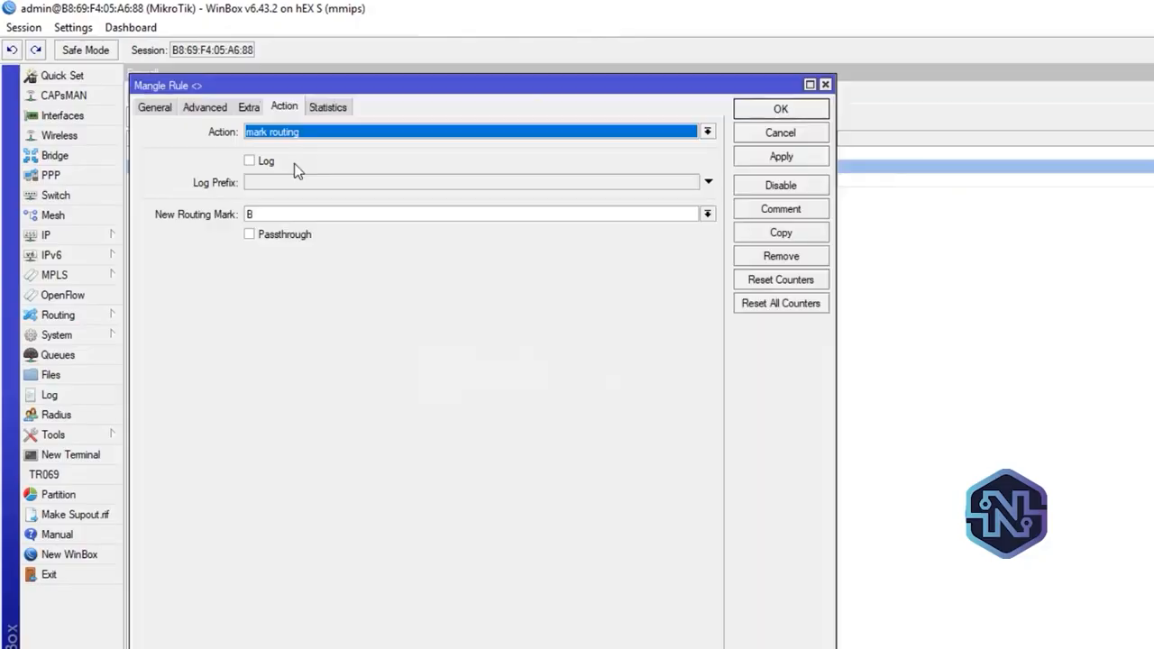
click(216, 110)
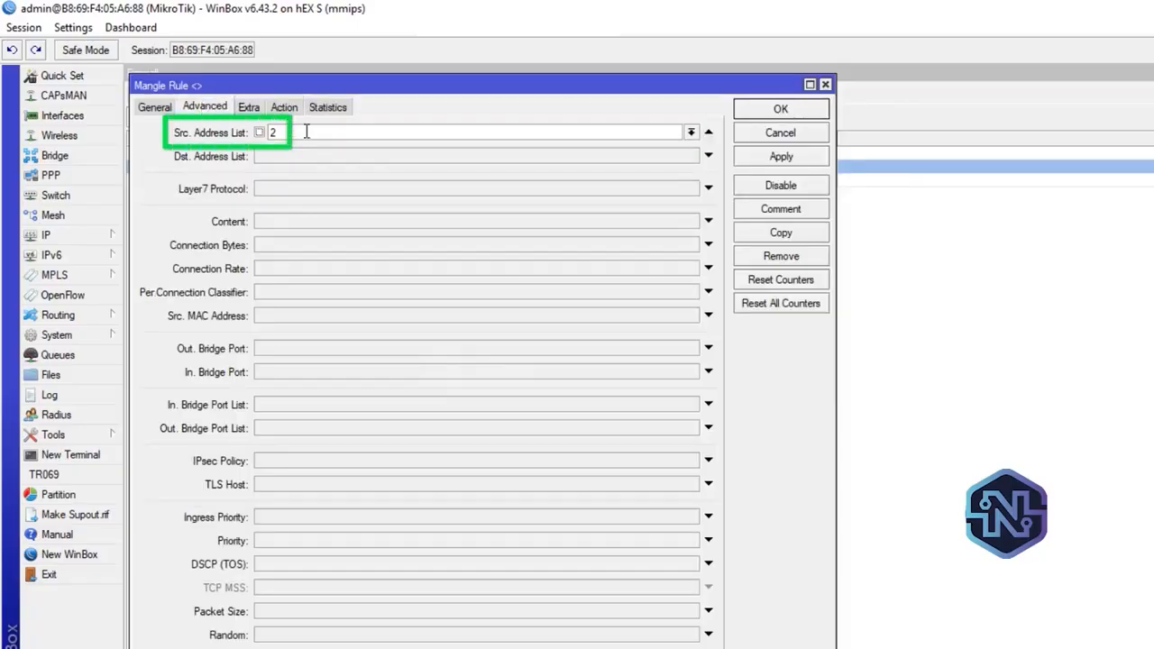
click(306, 132)
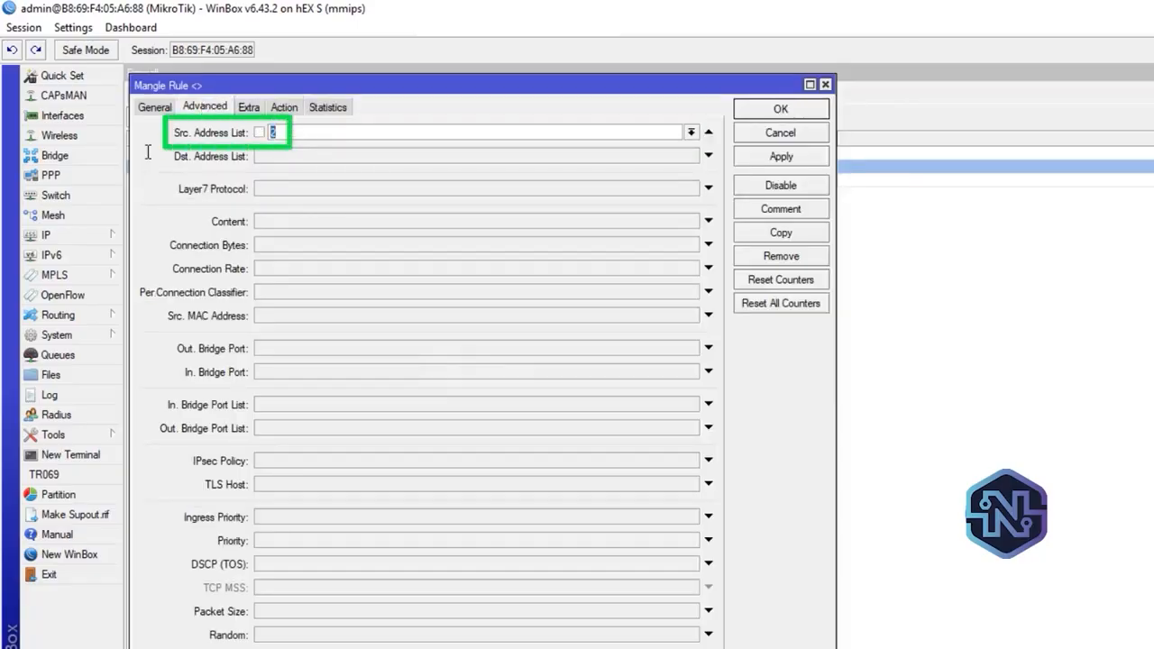
click(295, 107)
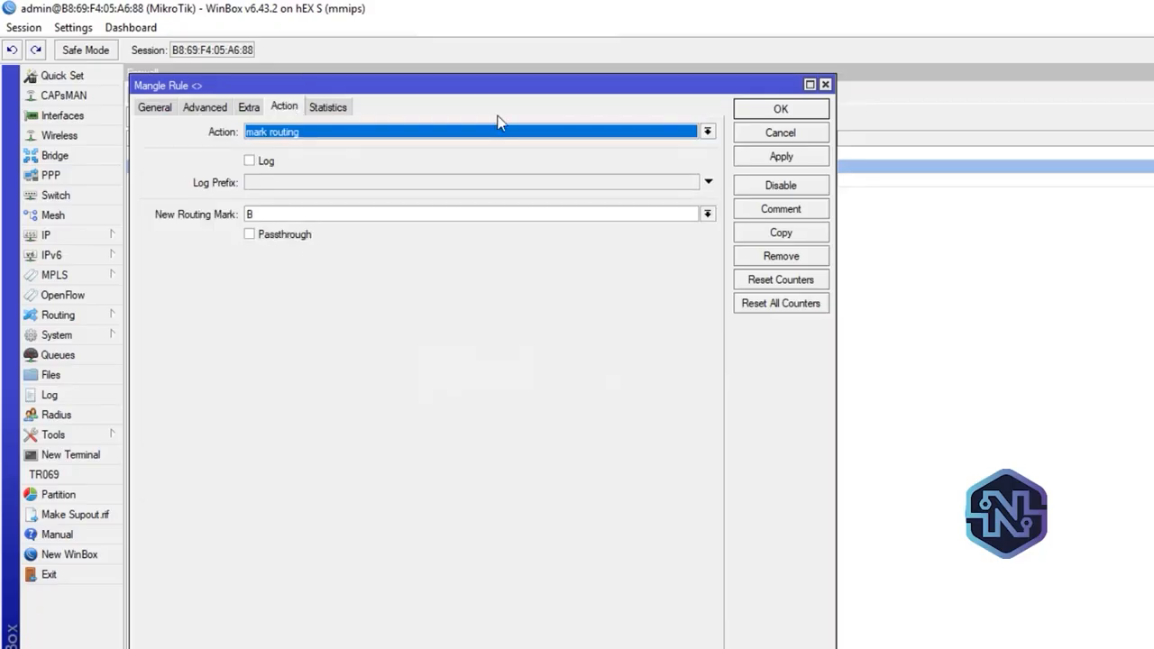
click(825, 84)
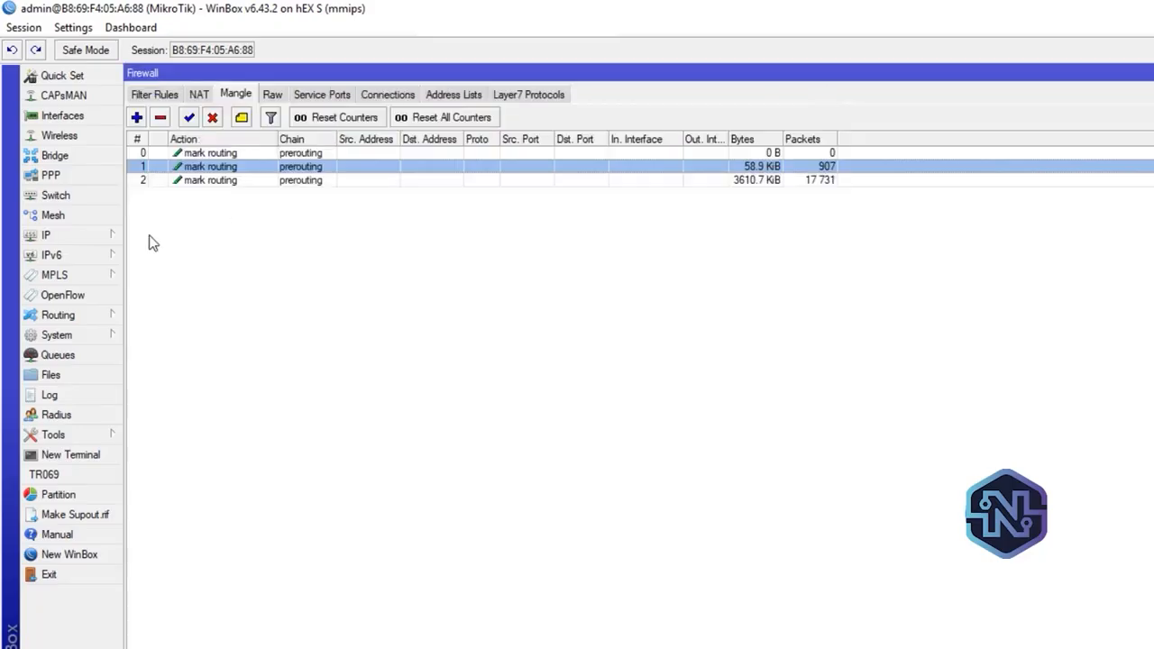
Check the route for routing mark B in the IP route list
click(88, 238)
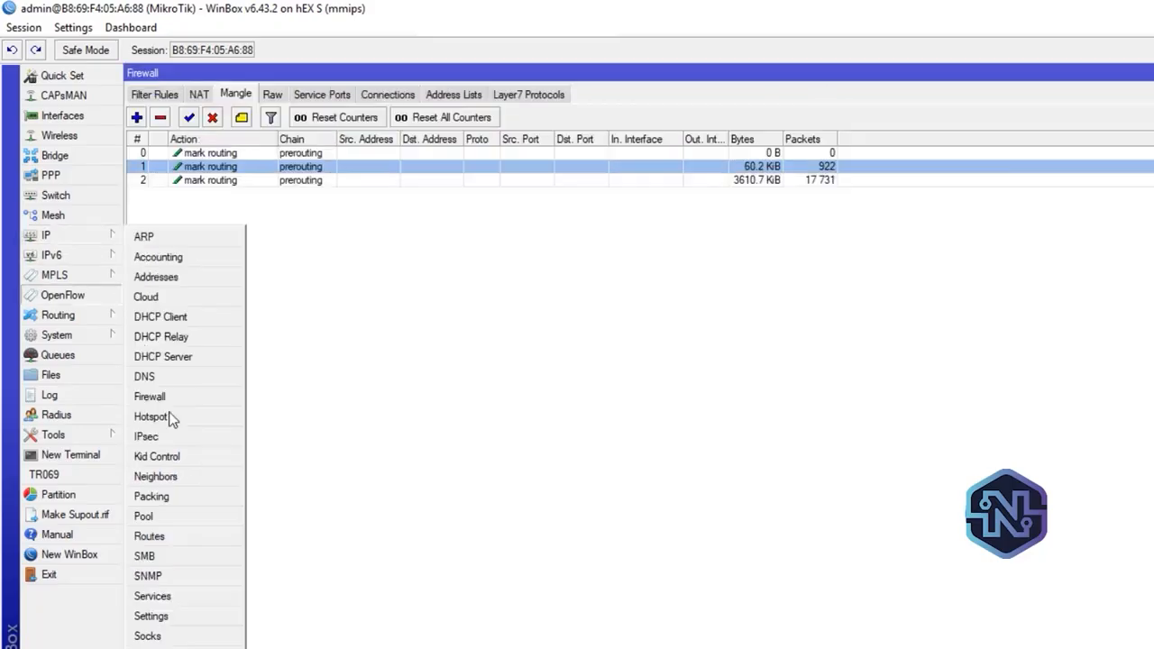
click(201, 536)
click(631, 254)
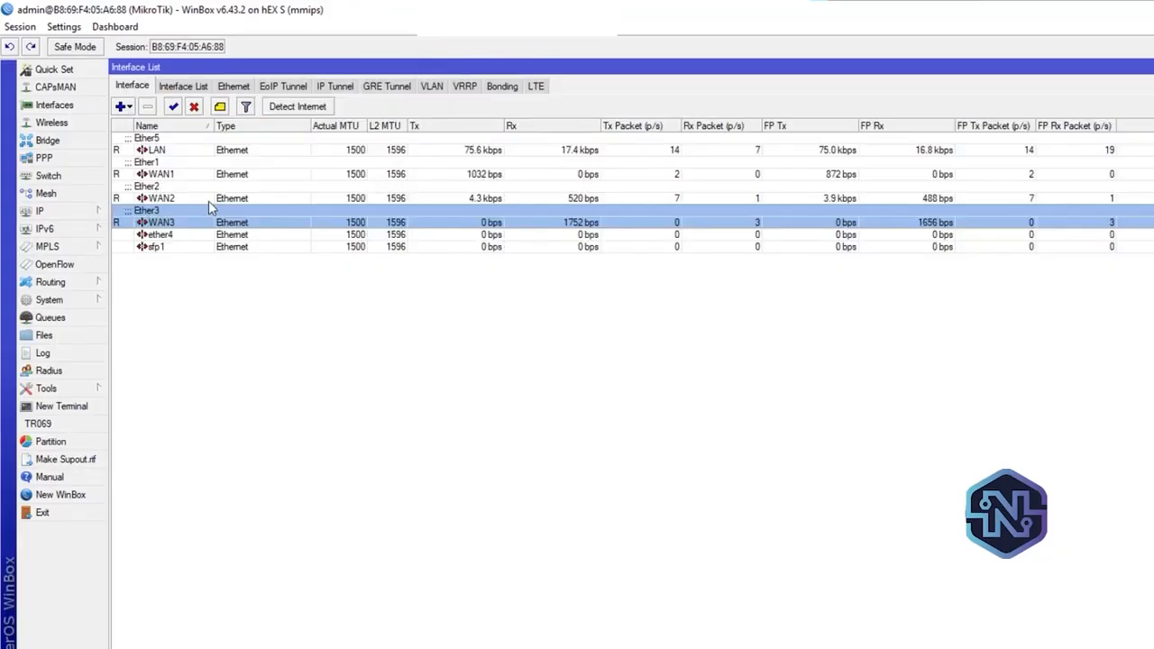
Select WAN2 in the interface list, run a Speedtest in the browser, return to WinBox to check the interface traffic, and close the list
click(208, 198)
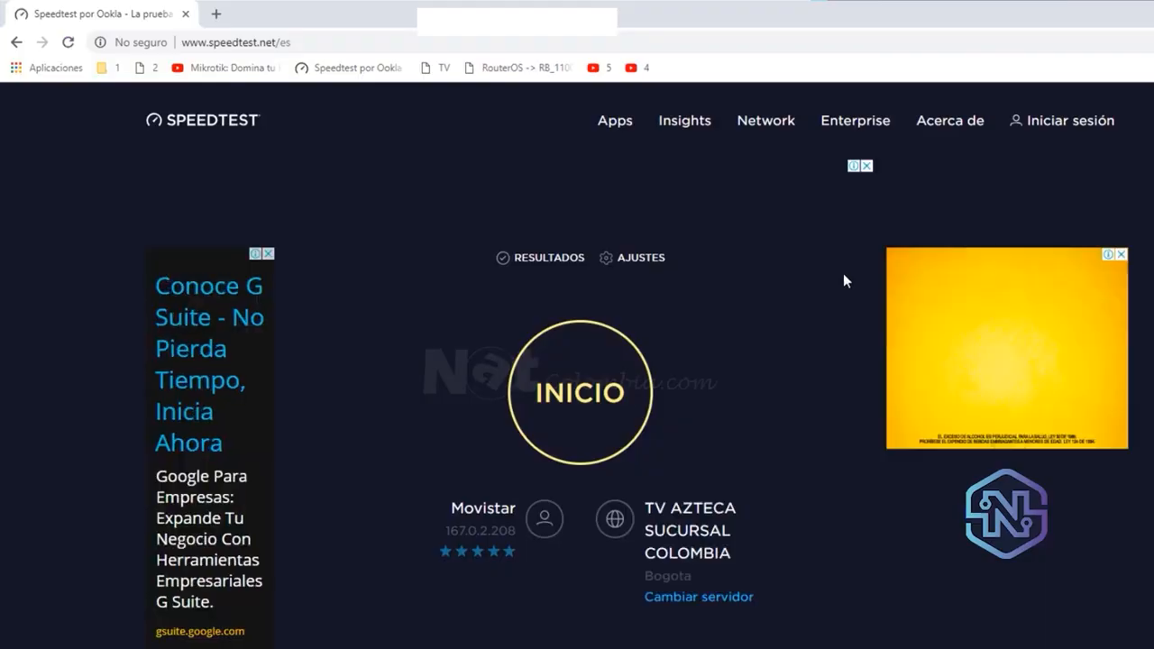
click(584, 403)
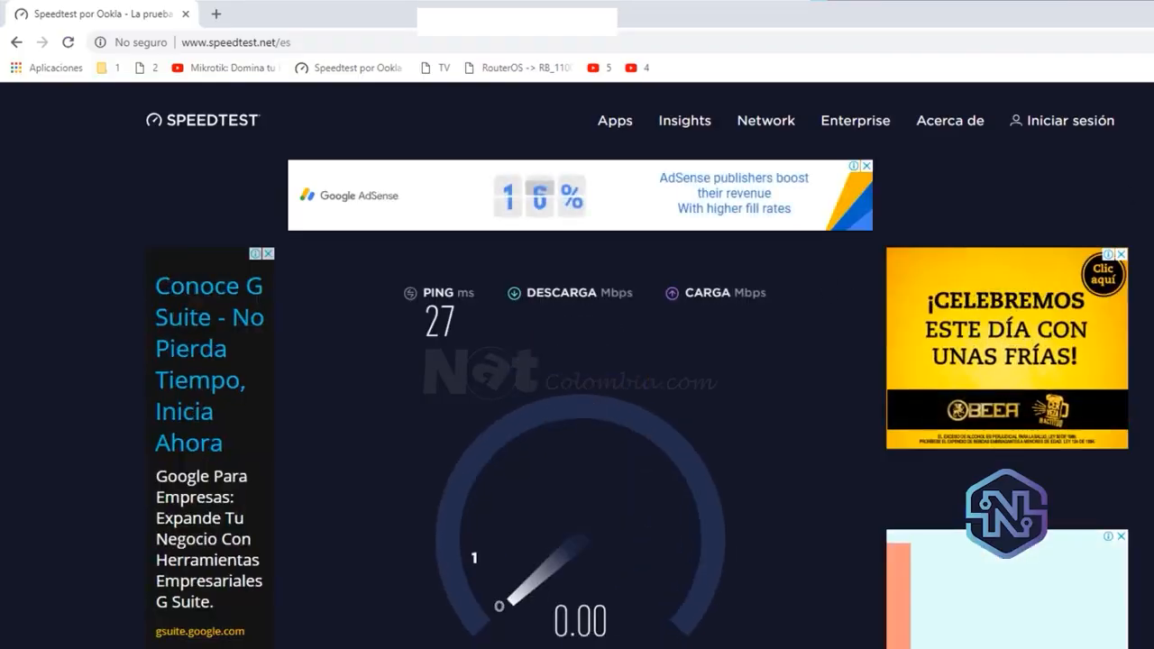
scroll(584, 403, down, 1)
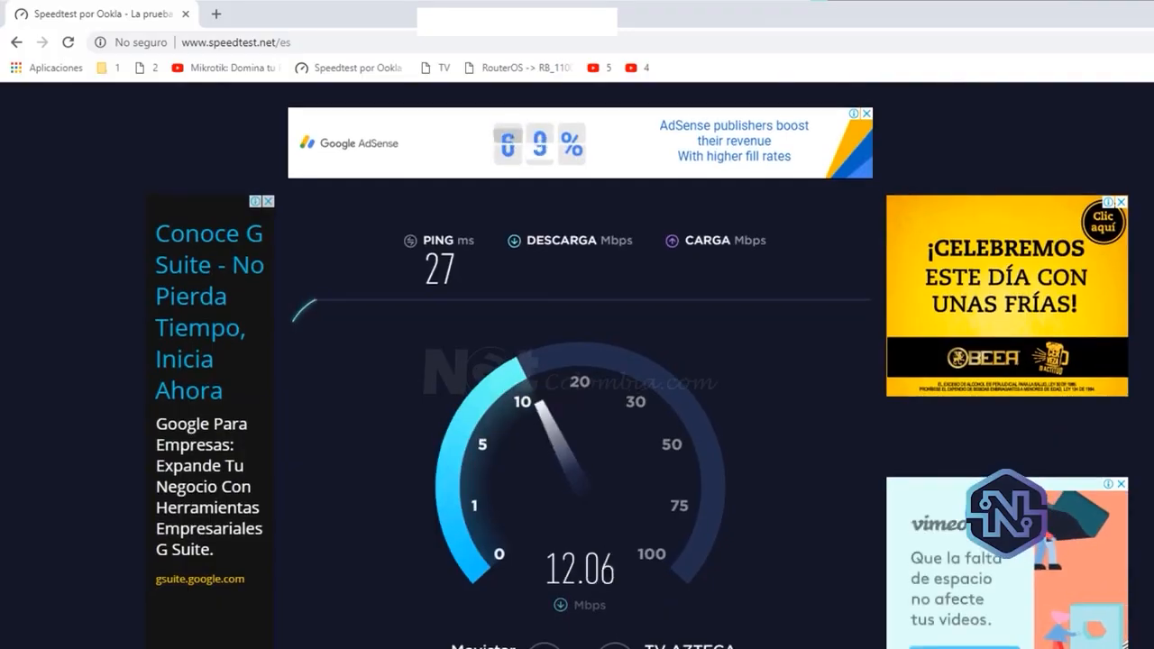
key(alt+Tab)
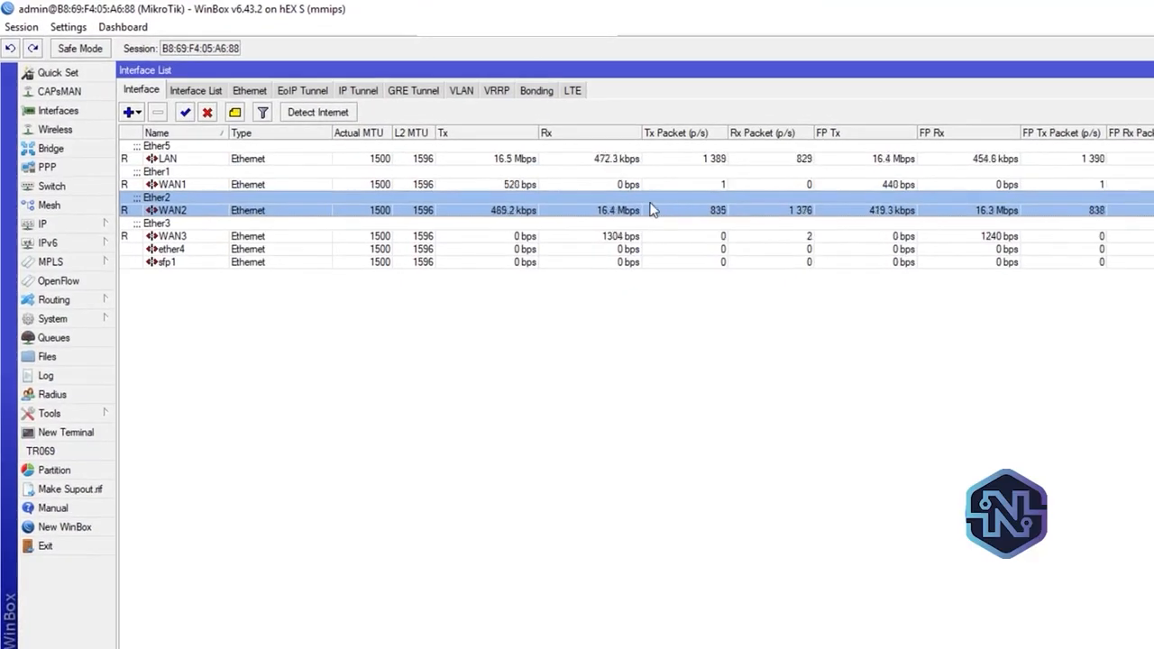
click(651, 236)
click(643, 208)
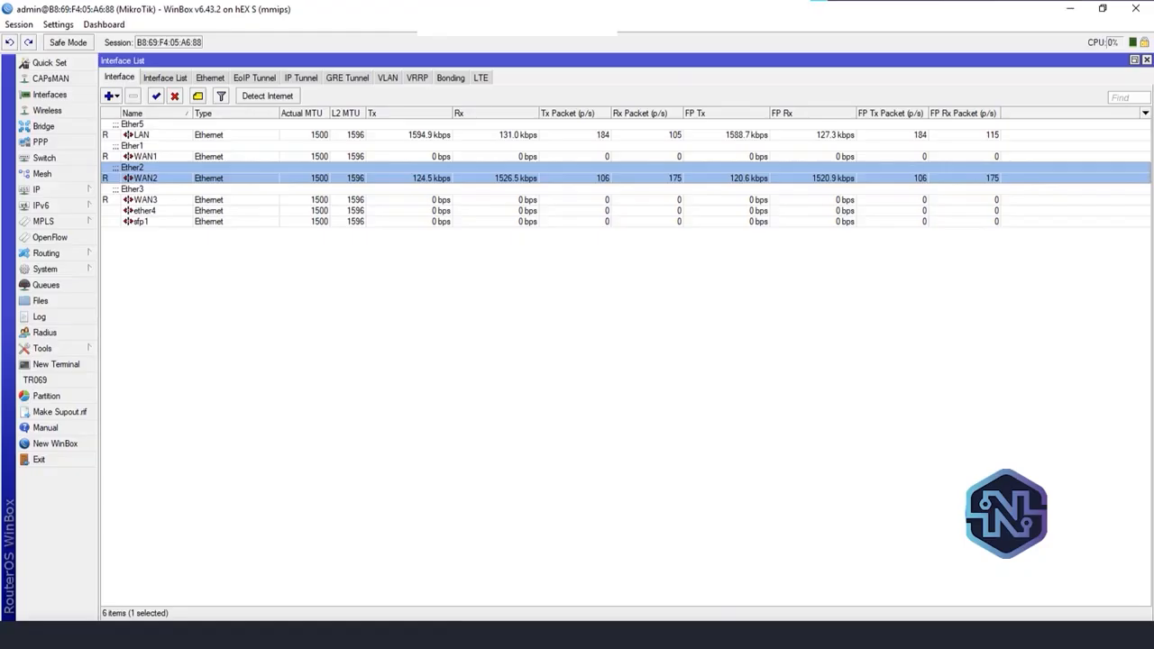
click(1146, 60)
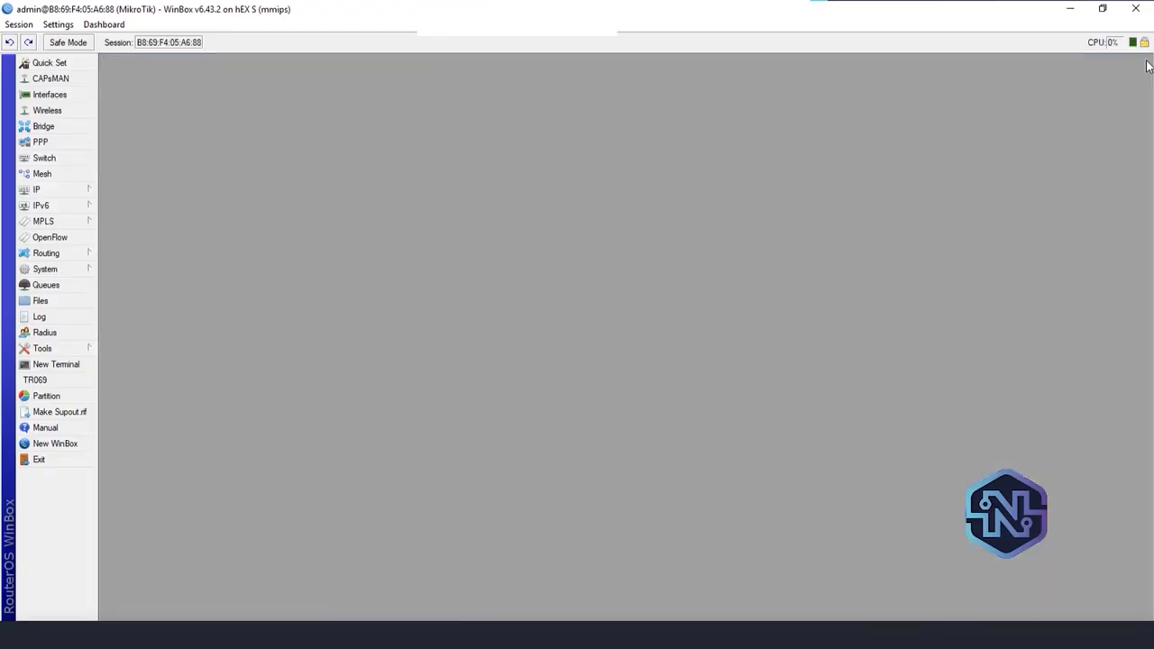
Reopen the firewall's mangle rules and check the traffic counters of rule 0
click(69, 192)
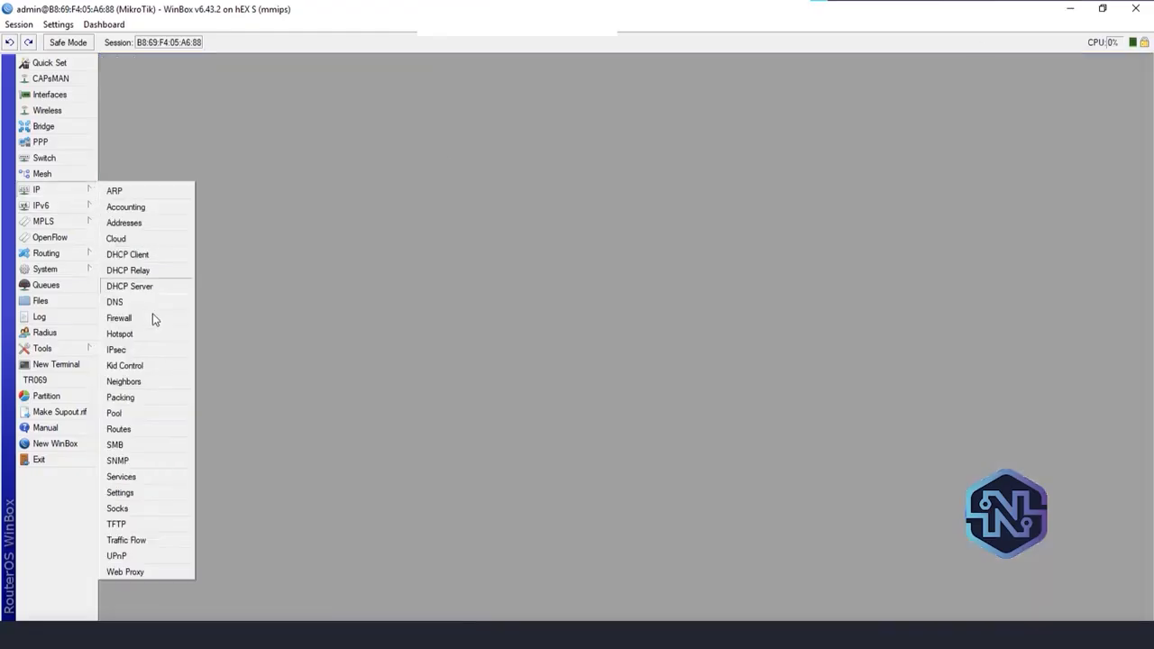
click(145, 321)
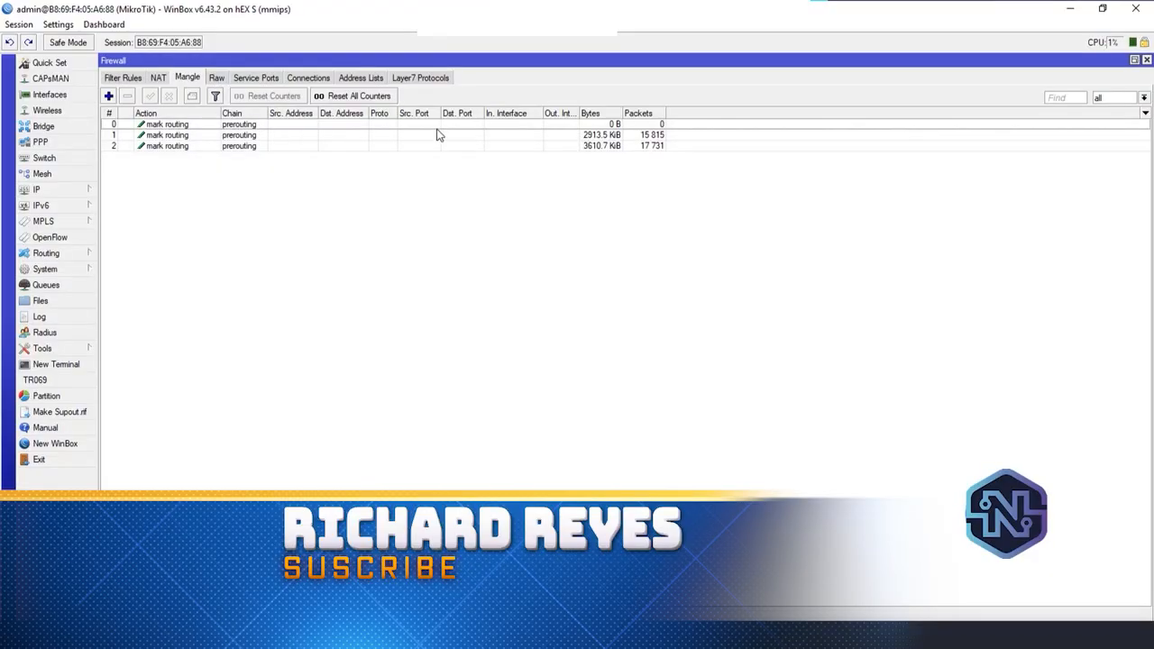
click(443, 125)
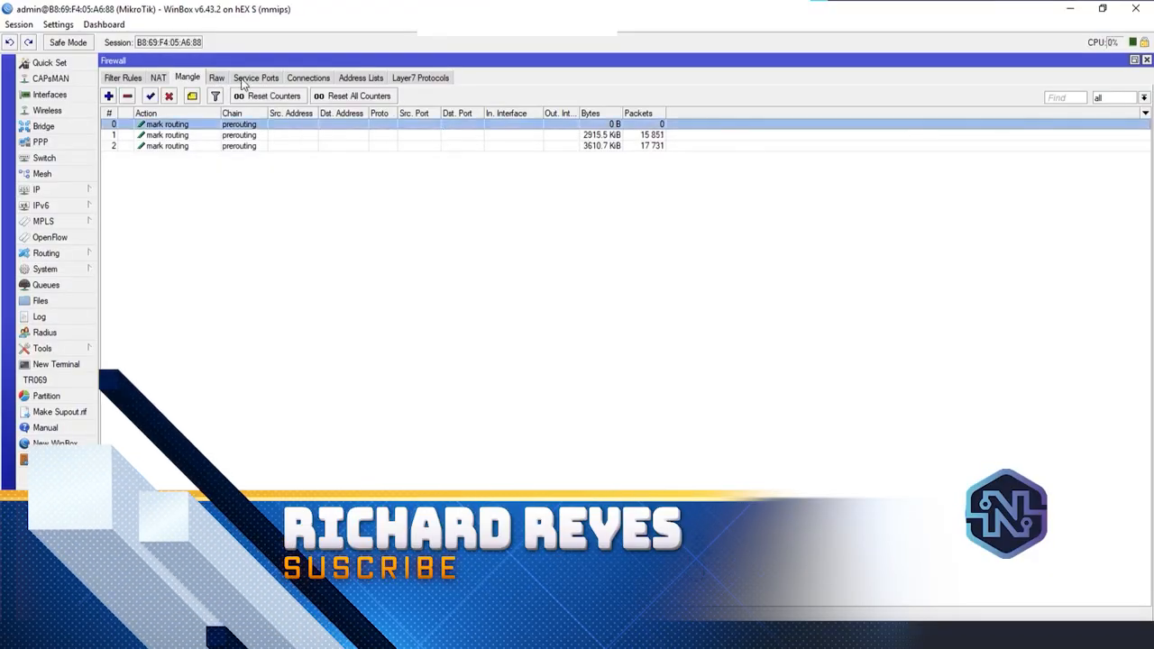
Move the 172.168.1.2 entry from firewall address list 2 to list 1 and apply the change
click(362, 78)
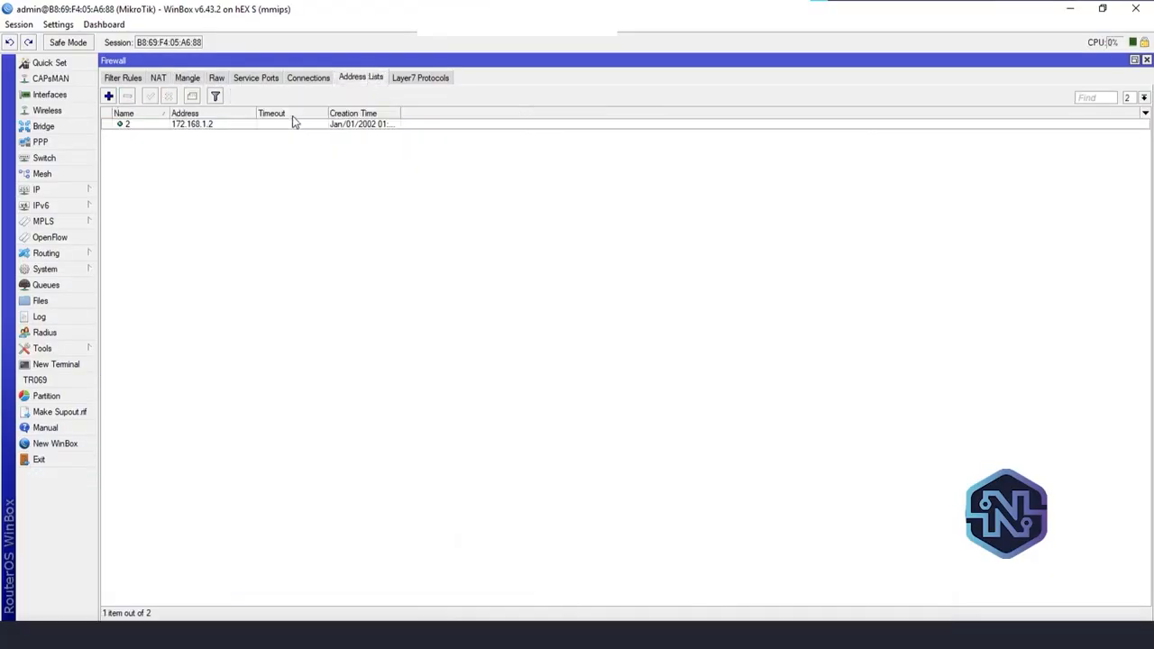
click(240, 126)
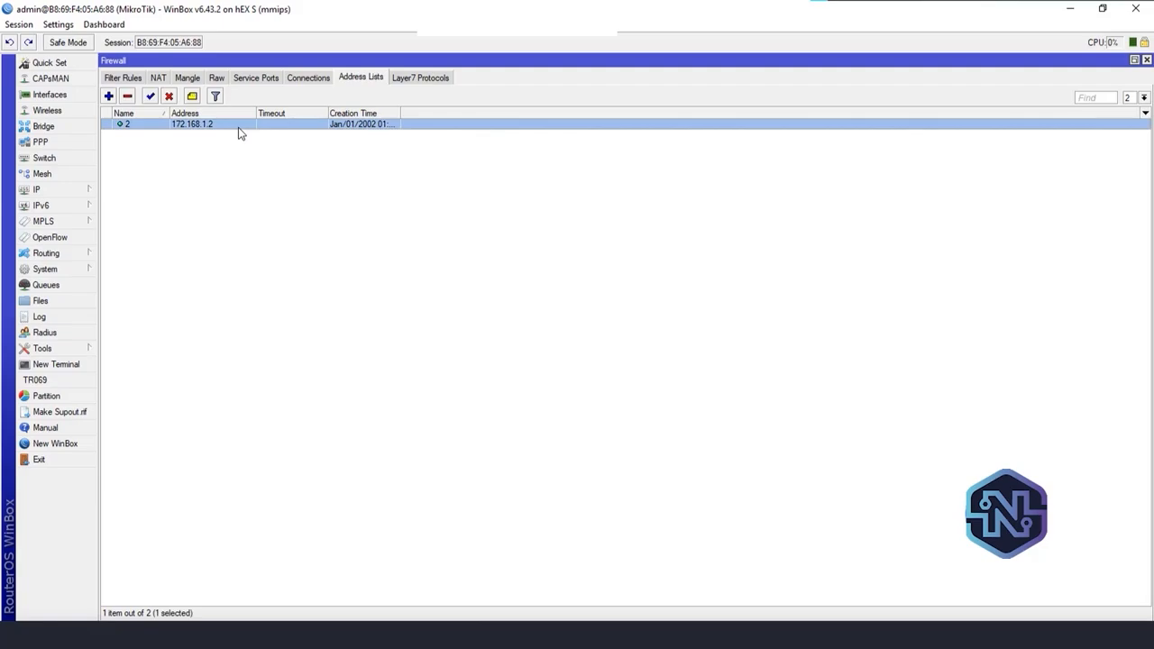
double_click(238, 127)
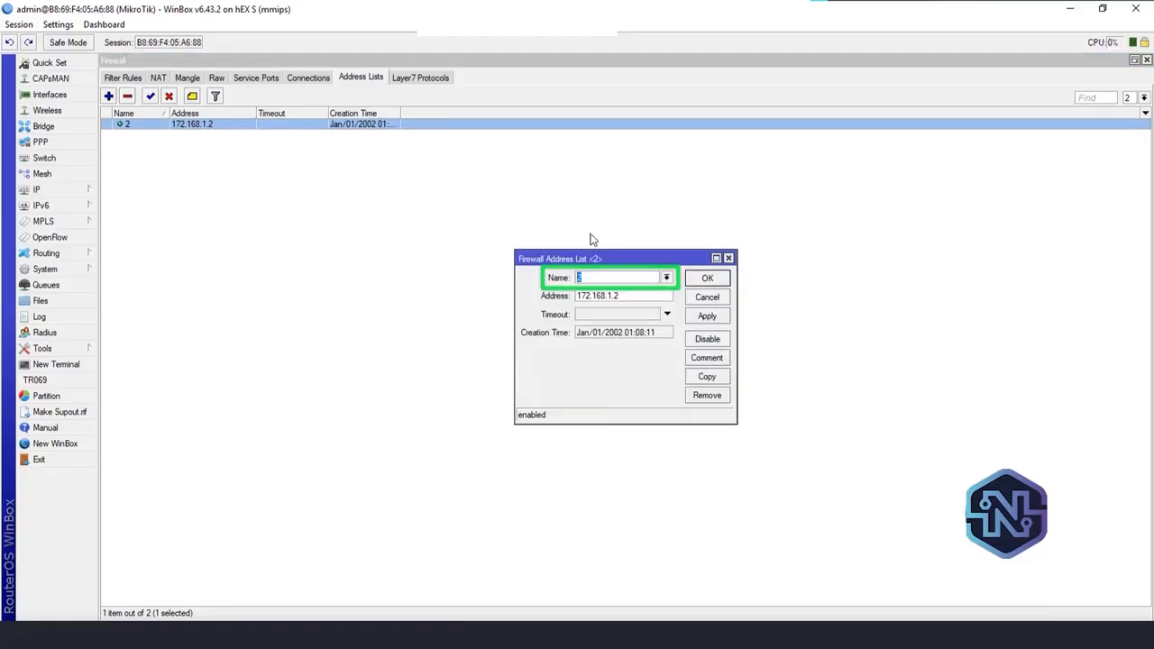
click(666, 277)
click(608, 288)
click(706, 315)
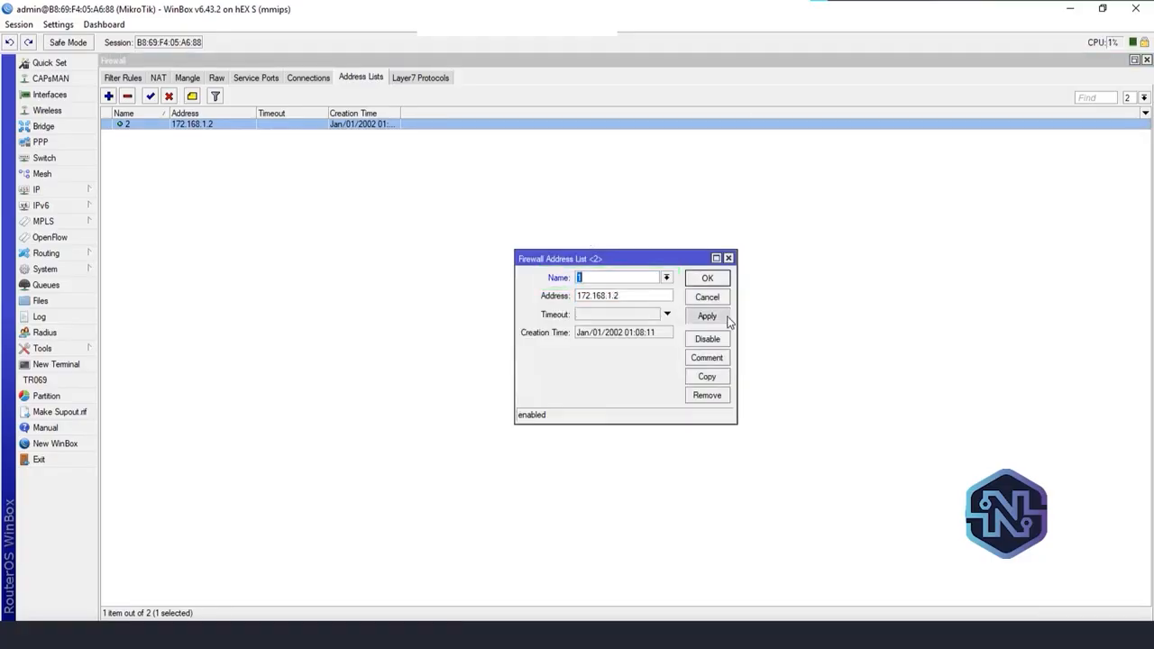
click(708, 279)
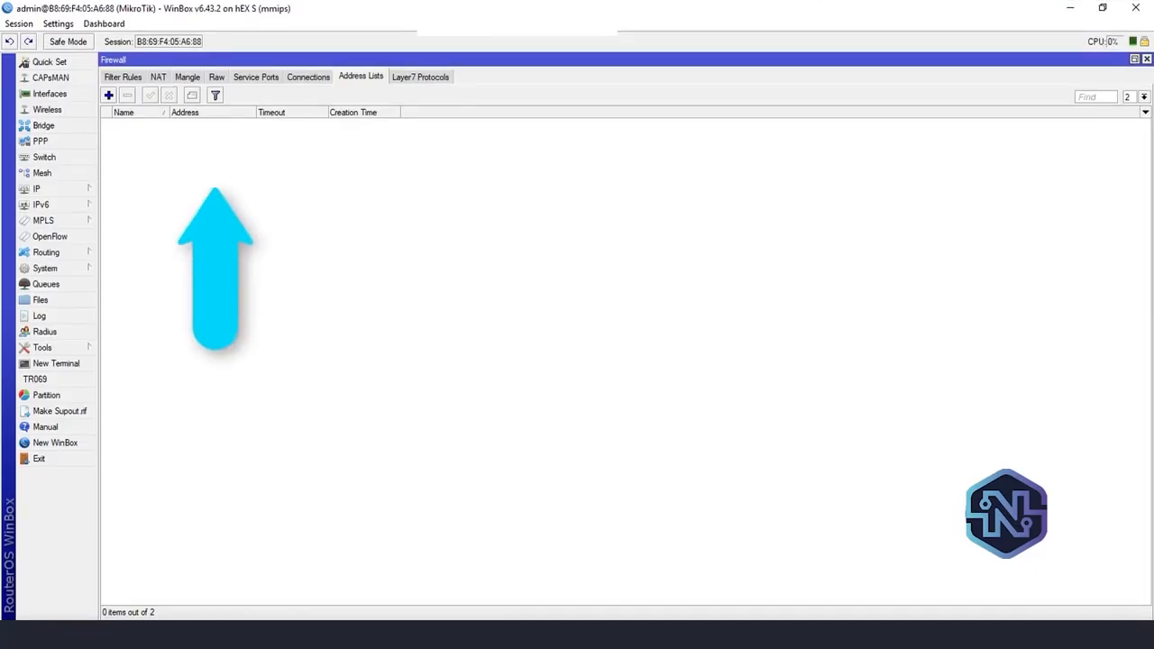
Filter the address lists to list 1, remove its 0.0.0.0 placeholder entry and select the 172.168.1.2 entry
click(1143, 96)
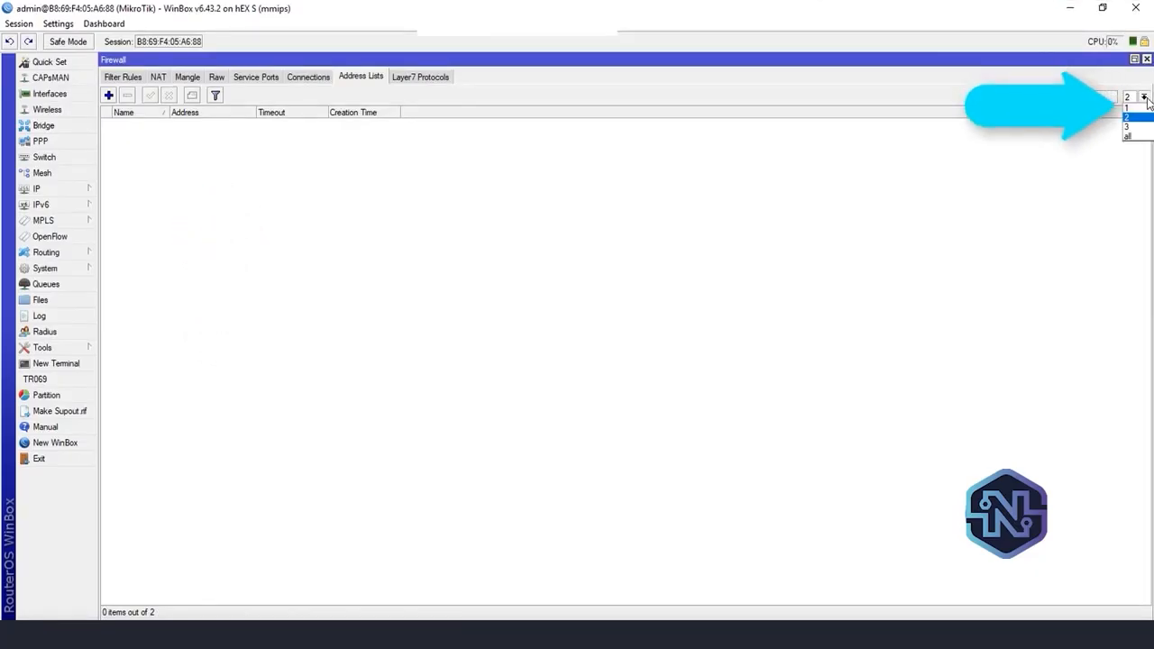
click(1135, 108)
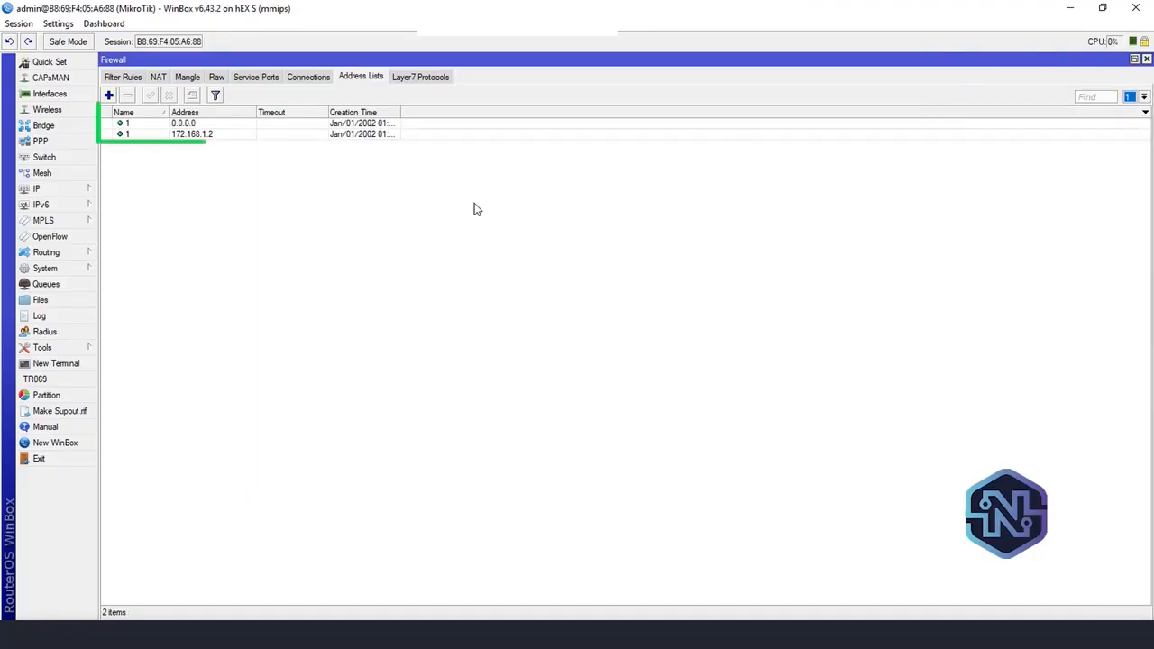
click(196, 126)
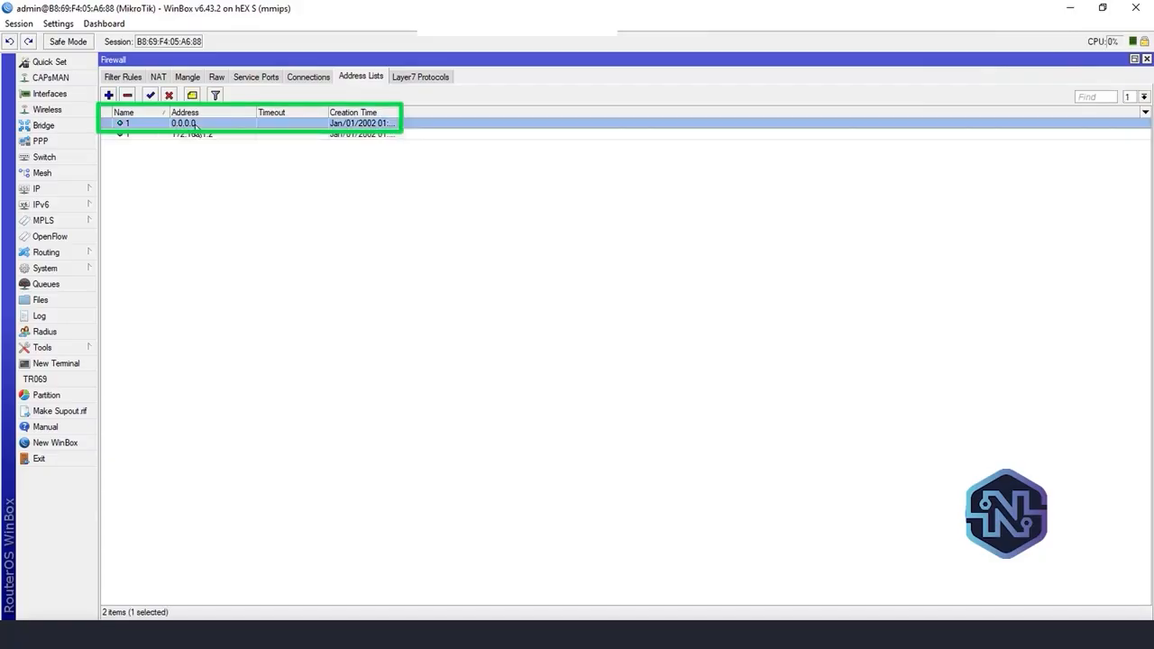
click(126, 96)
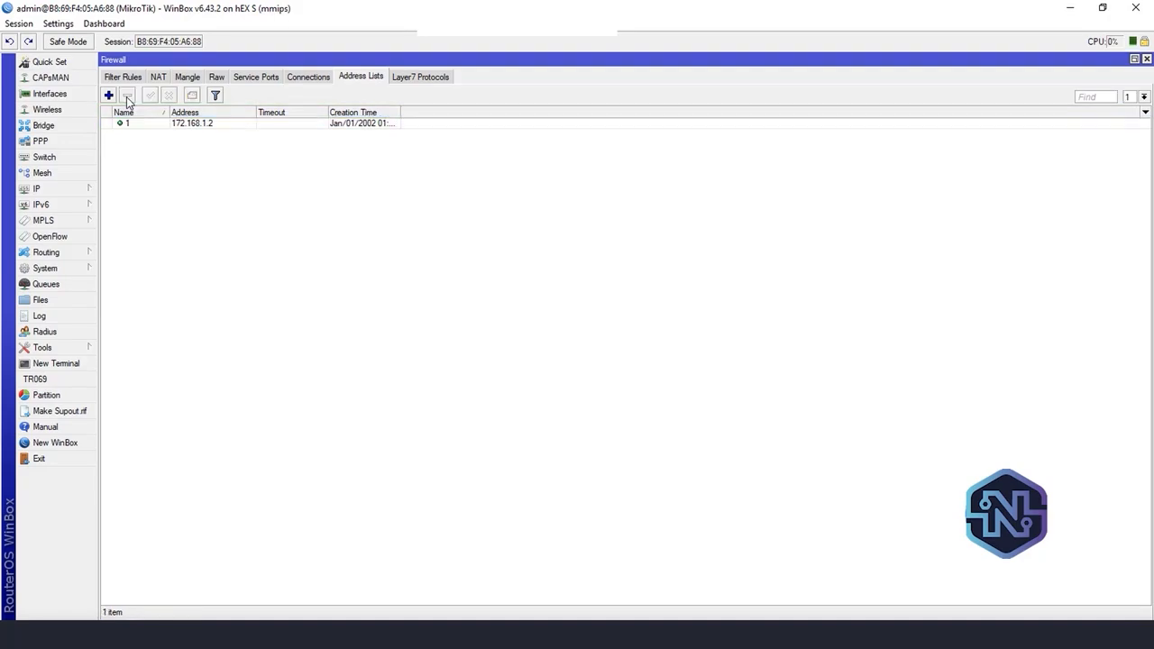
click(242, 126)
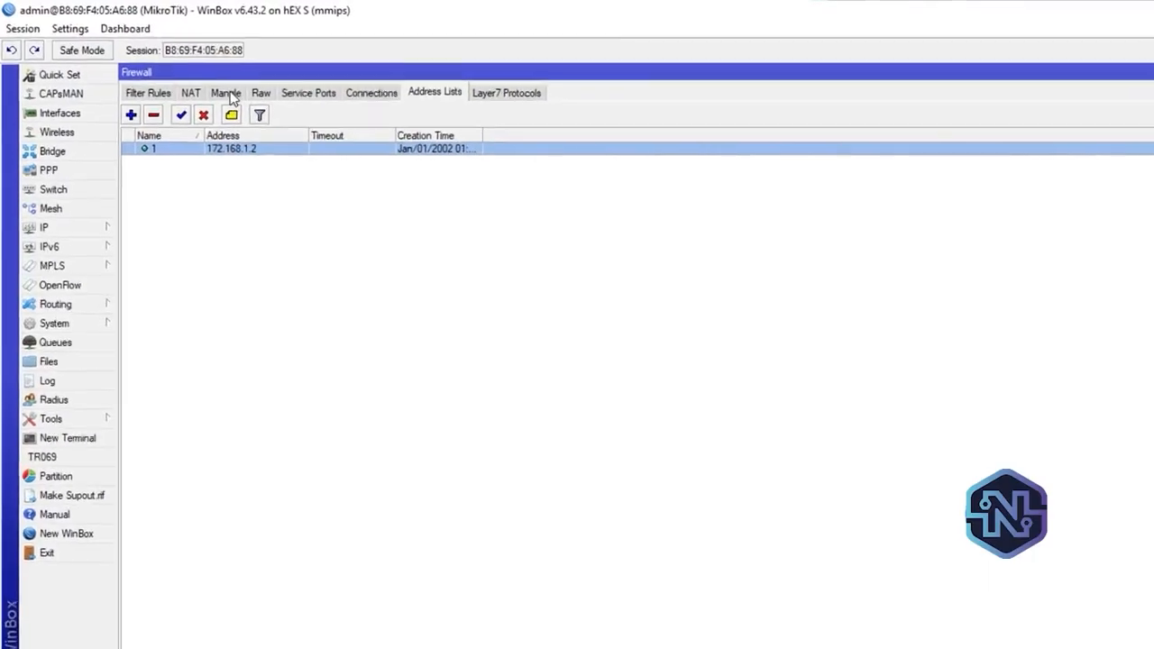
Review mangle rule 0's source address list and new routing mark, and close the rule
click(238, 99)
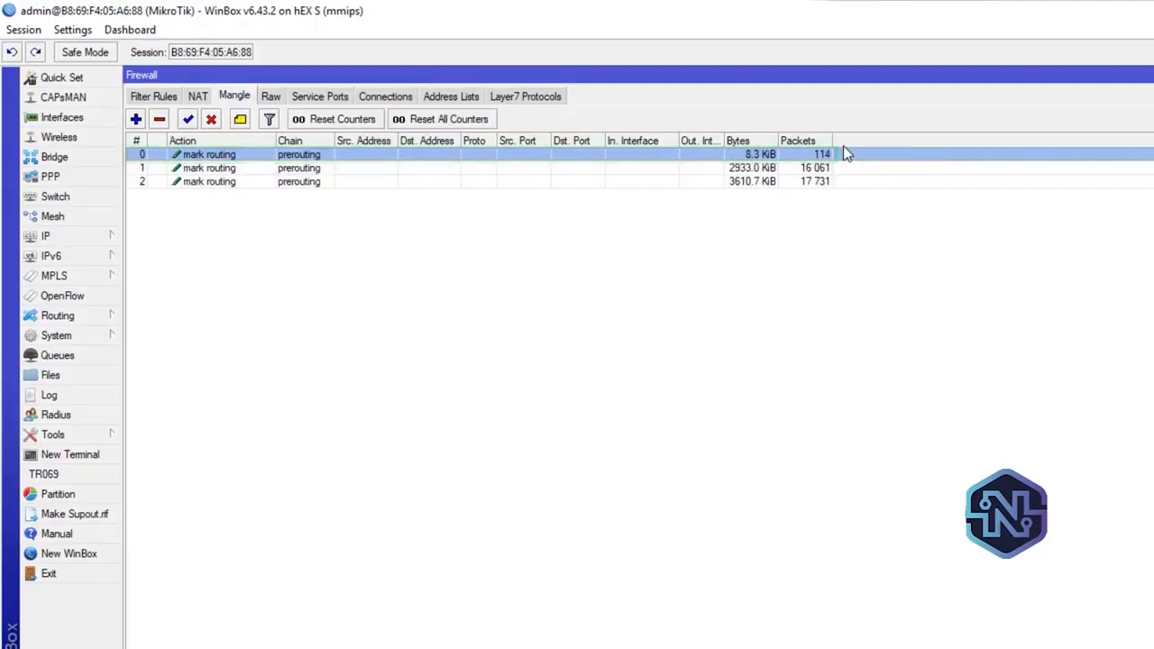
double_click(252, 154)
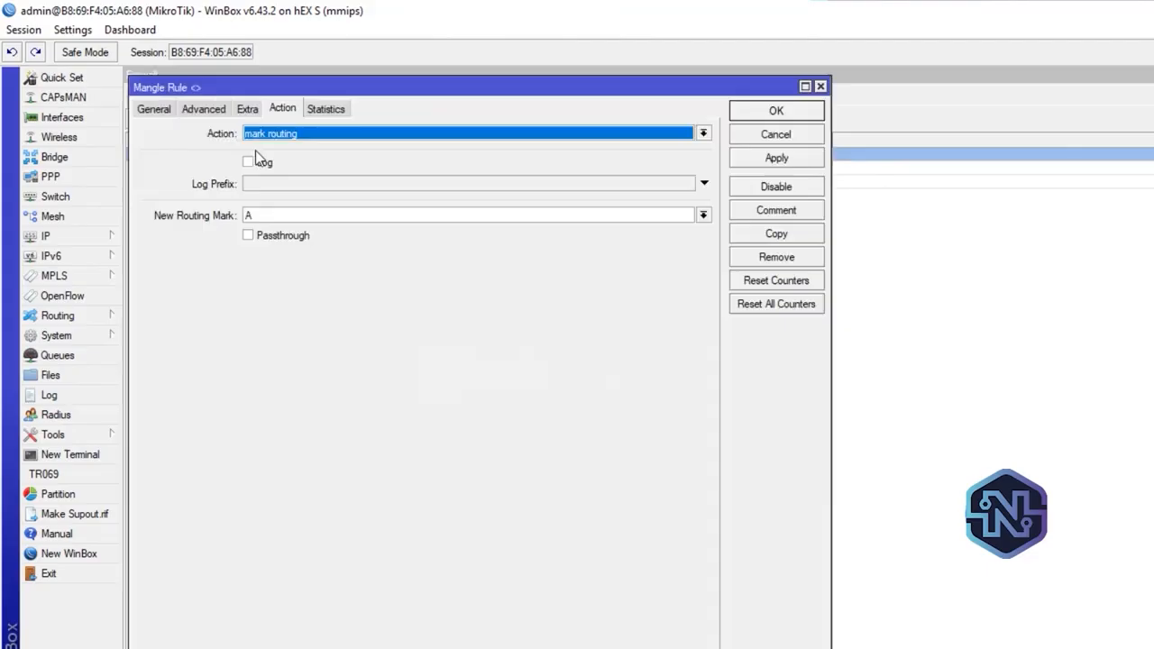
click(160, 110)
click(202, 108)
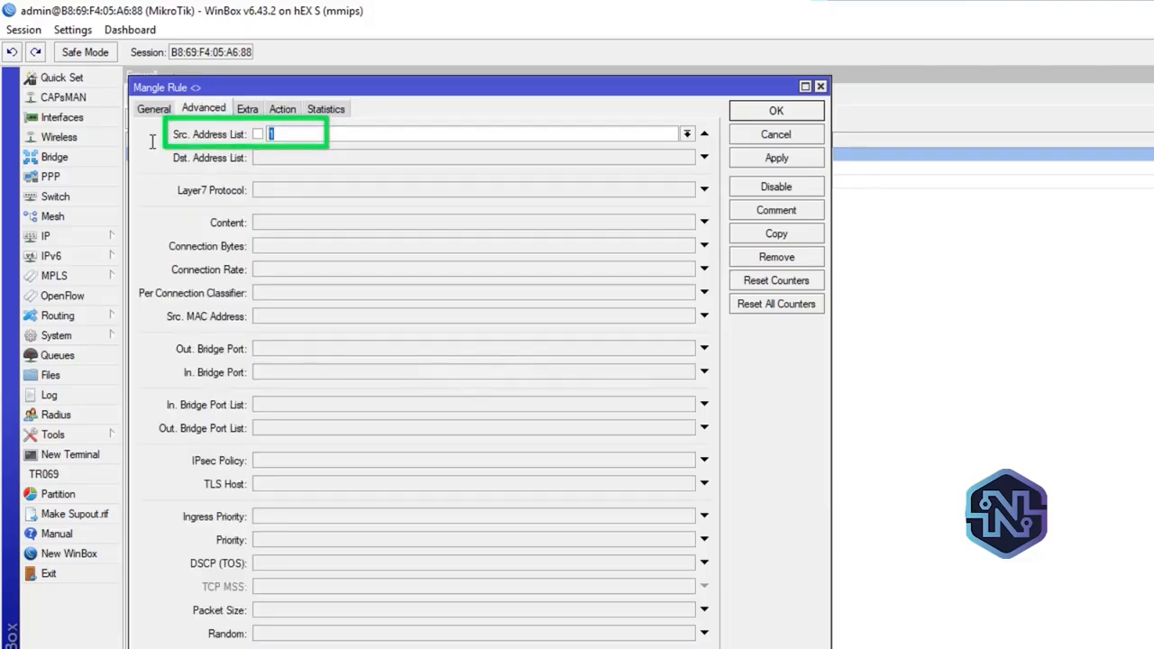
click(289, 106)
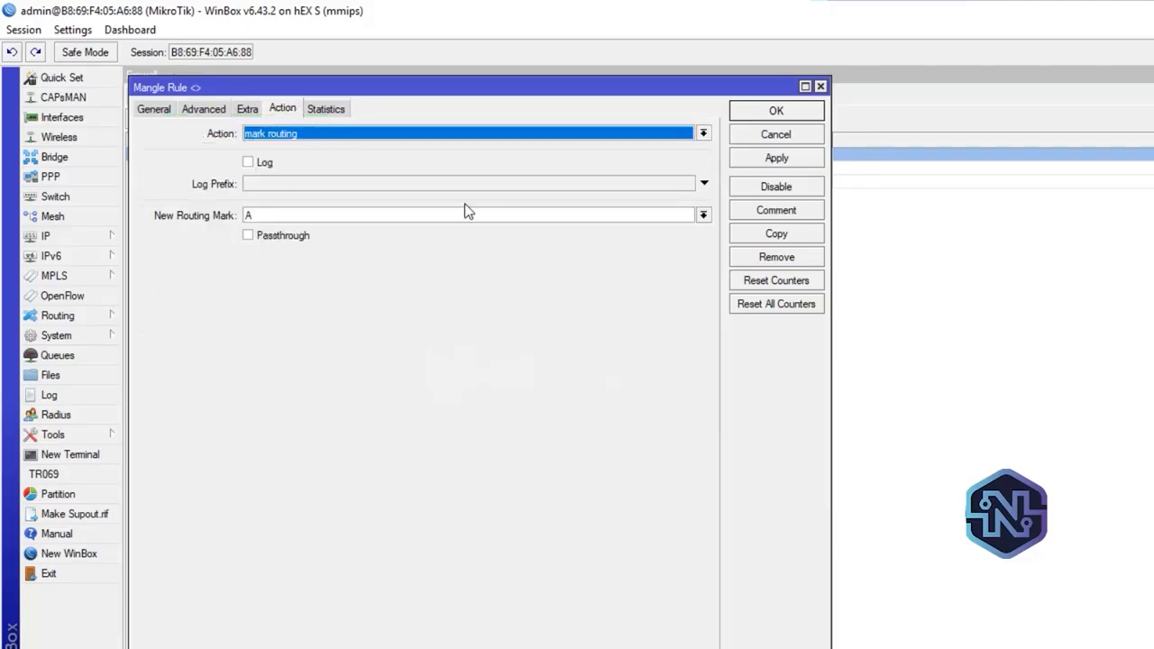
click(819, 88)
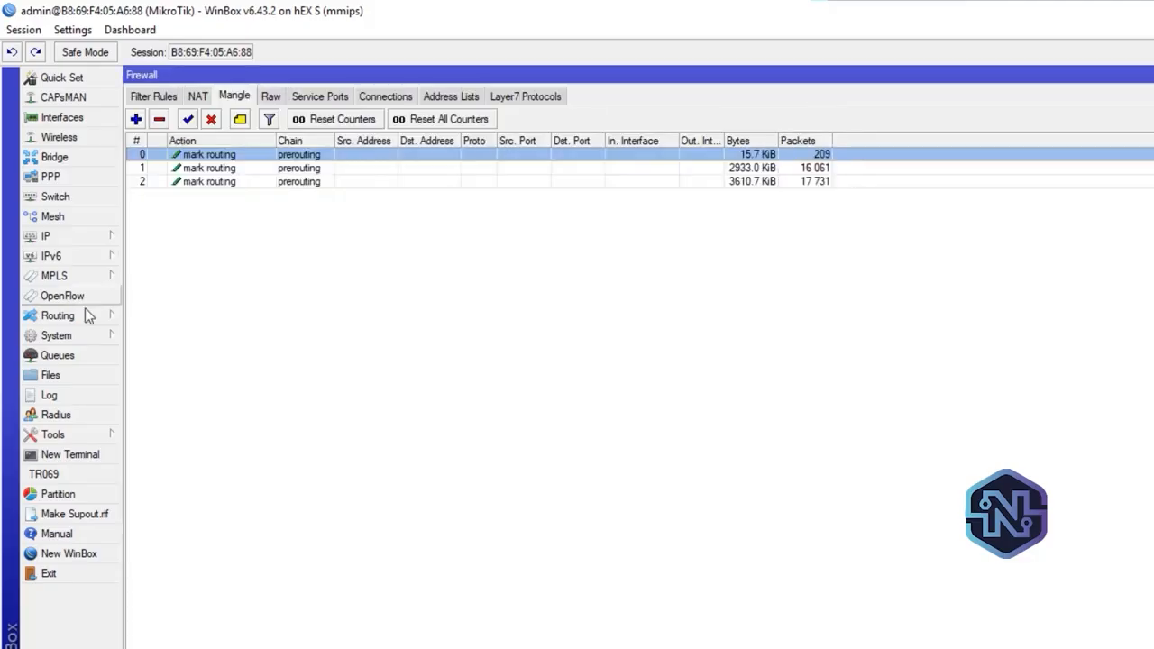
Open the IP route list, check the distance 1 route with routing mark A, and close the route and firewall lists
click(50, 236)
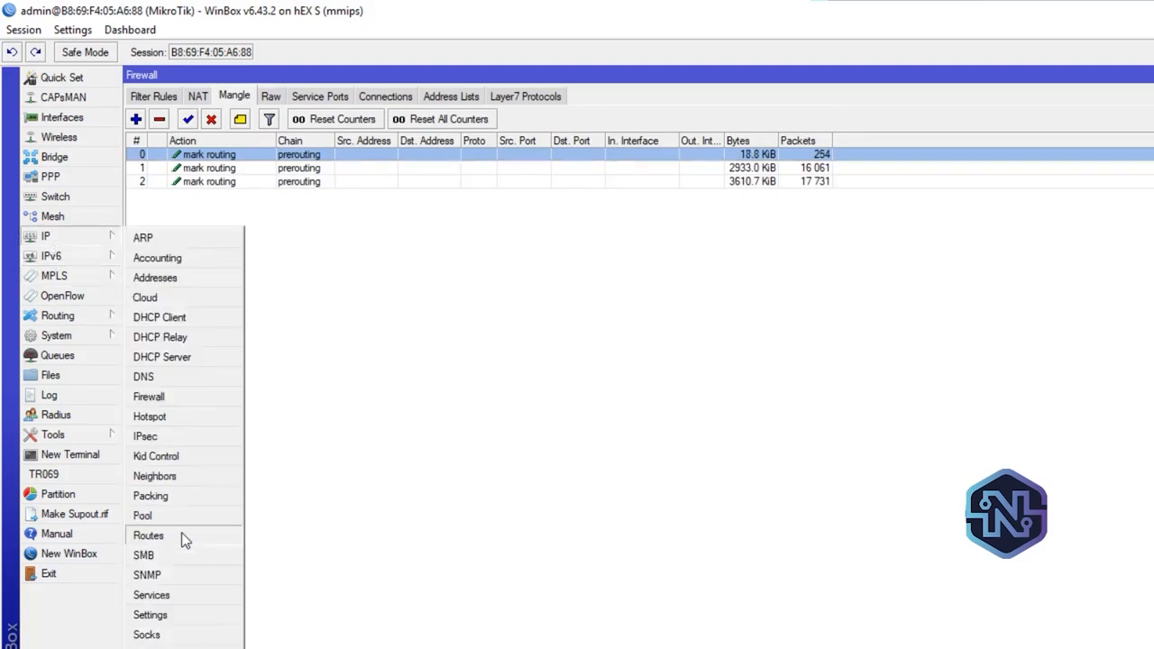
click(148, 535)
click(589, 199)
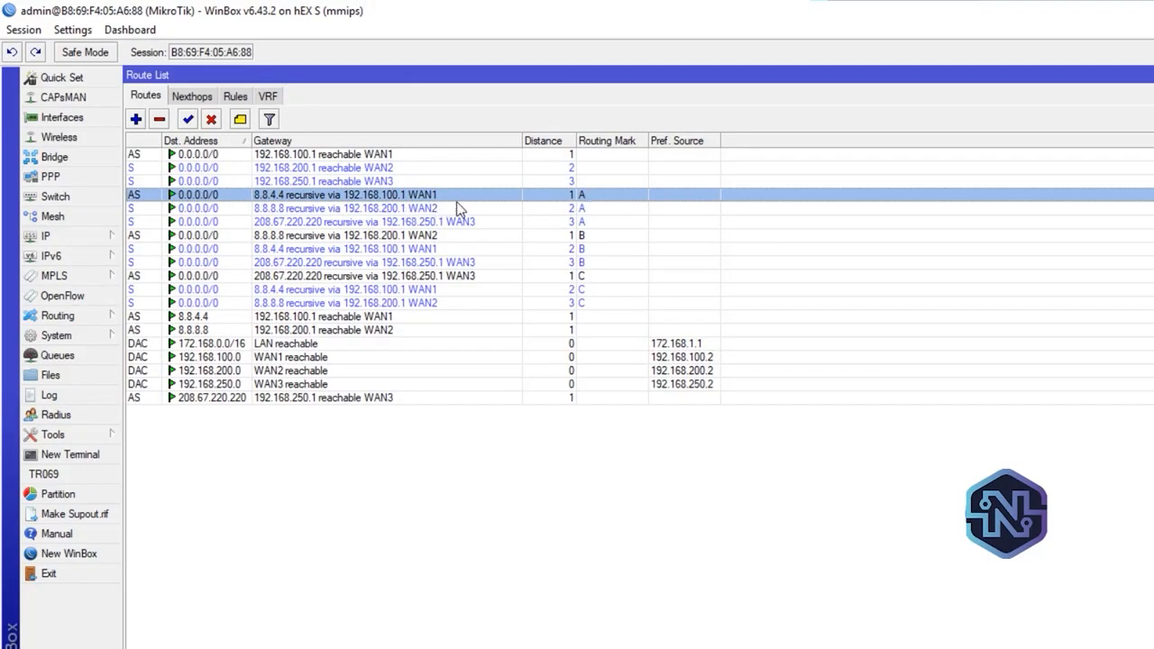
click(1147, 60)
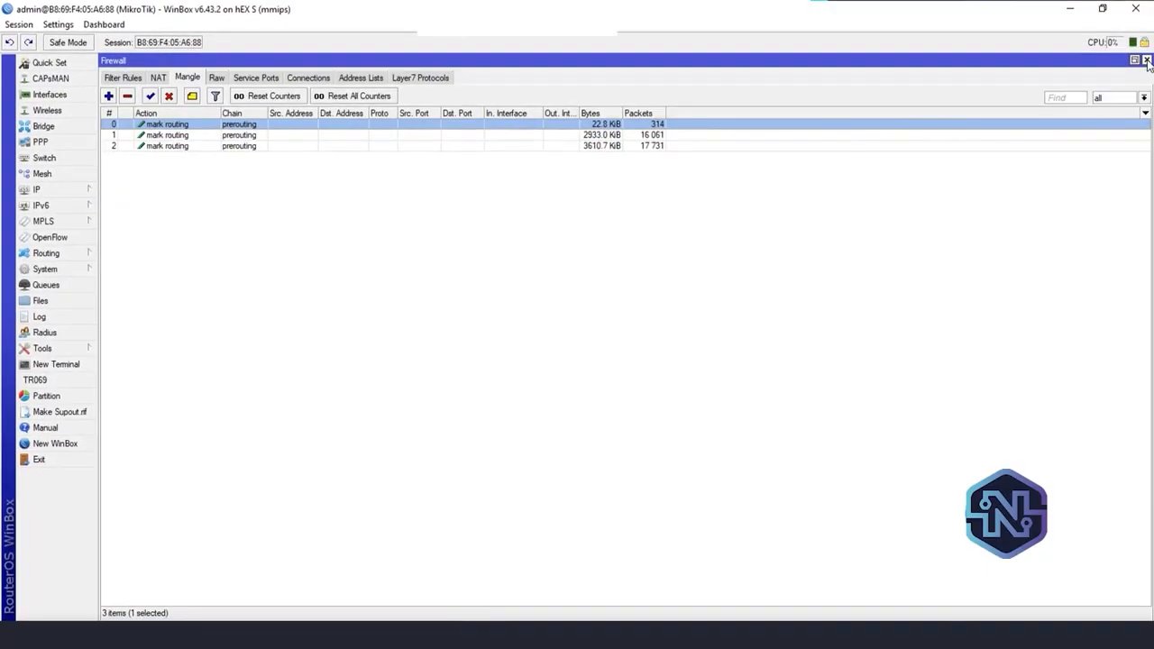
click(1147, 61)
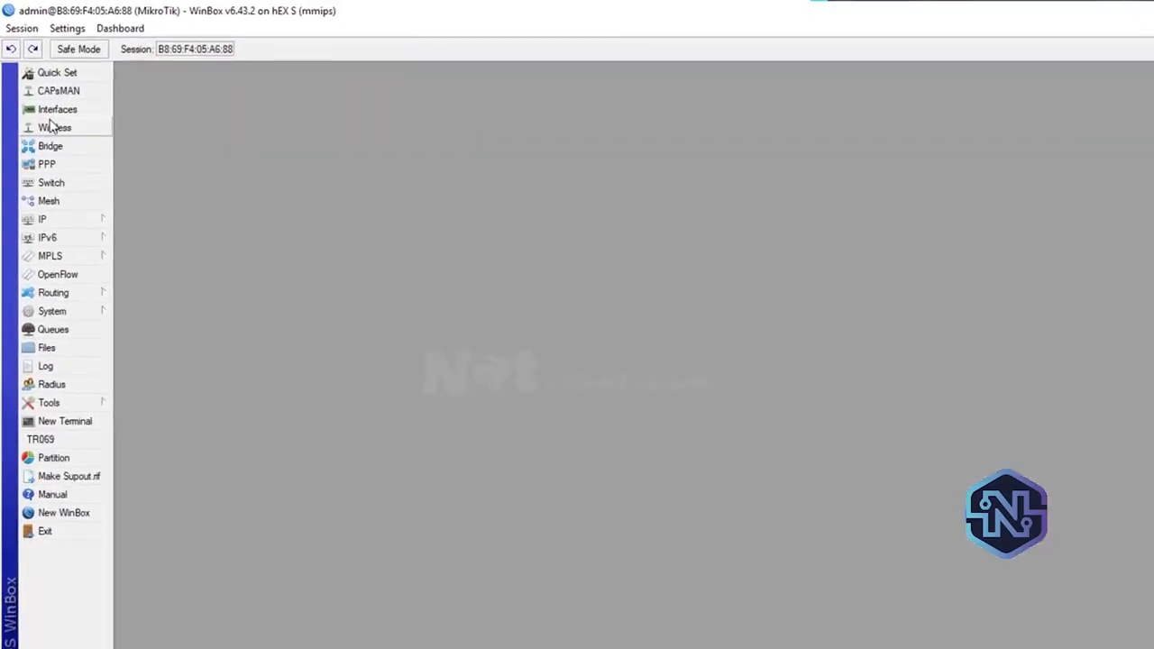
Select WAN1 in the interface list, run a Speedtest in the browser, and return to WinBox
click(56, 120)
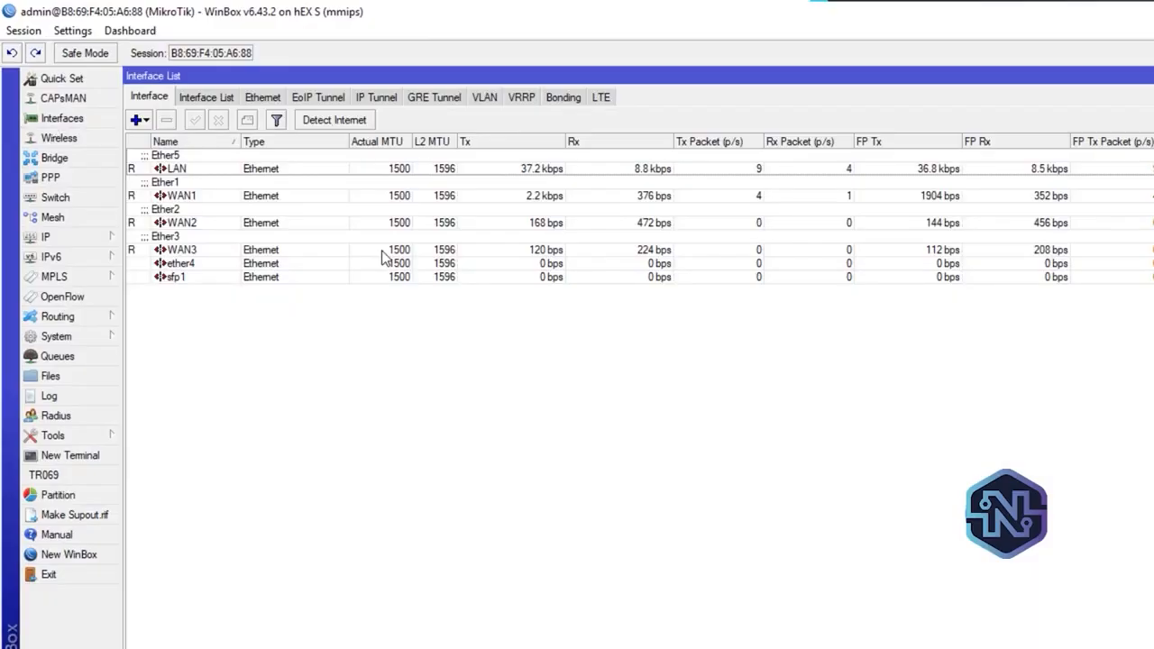
click(260, 196)
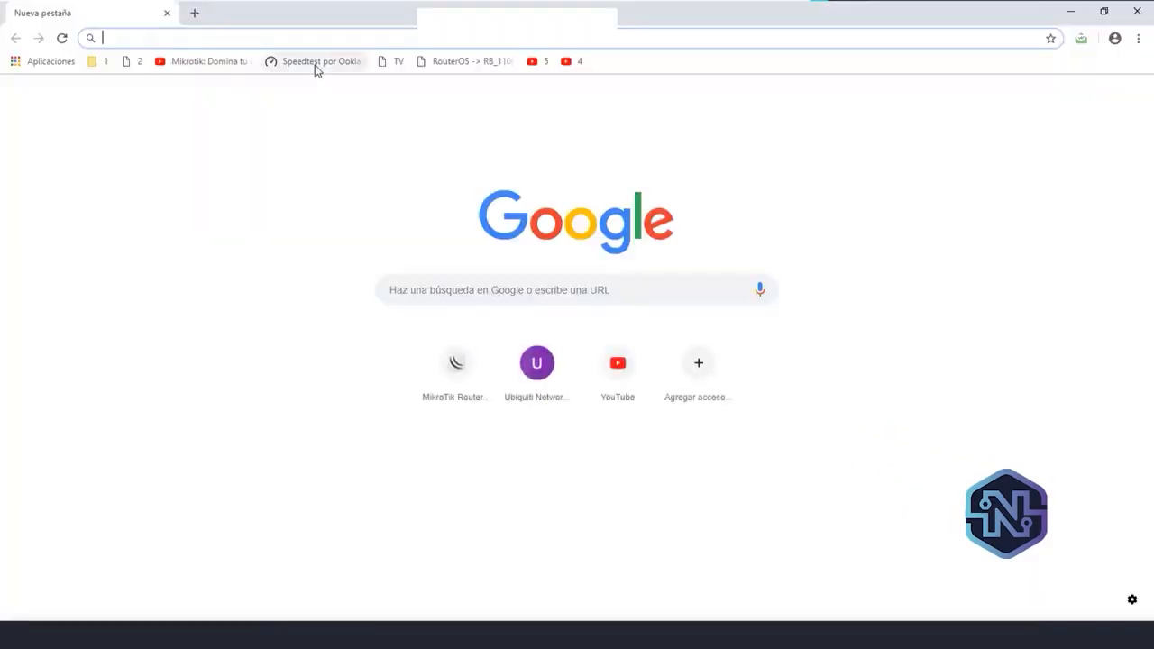
click(316, 62)
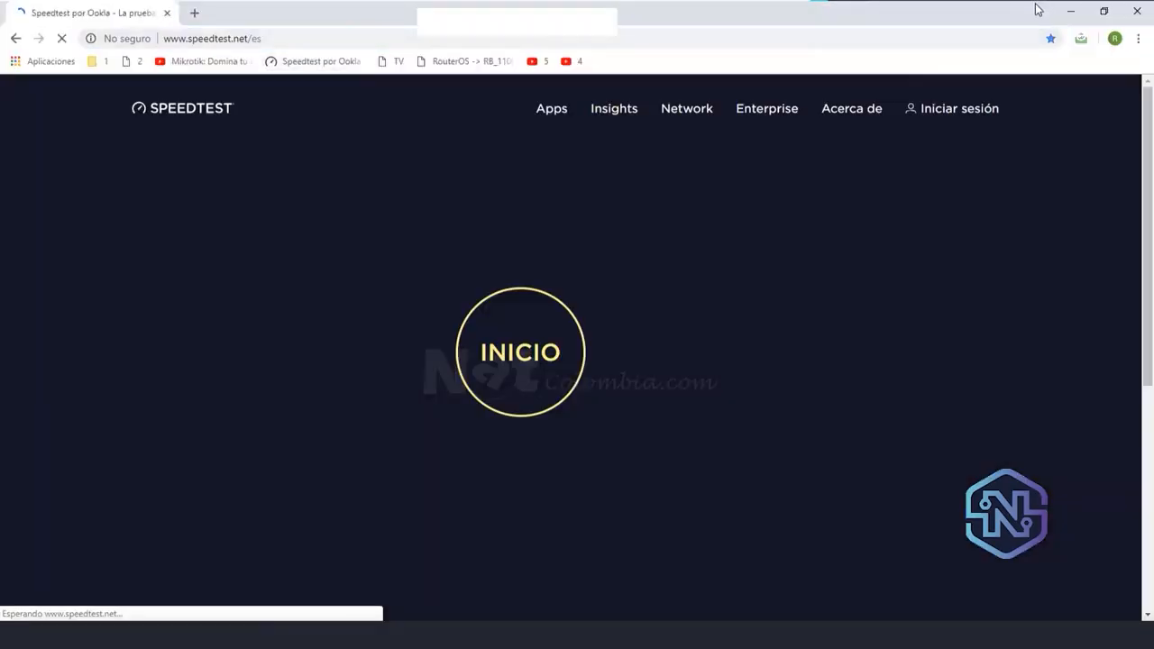
click(512, 372)
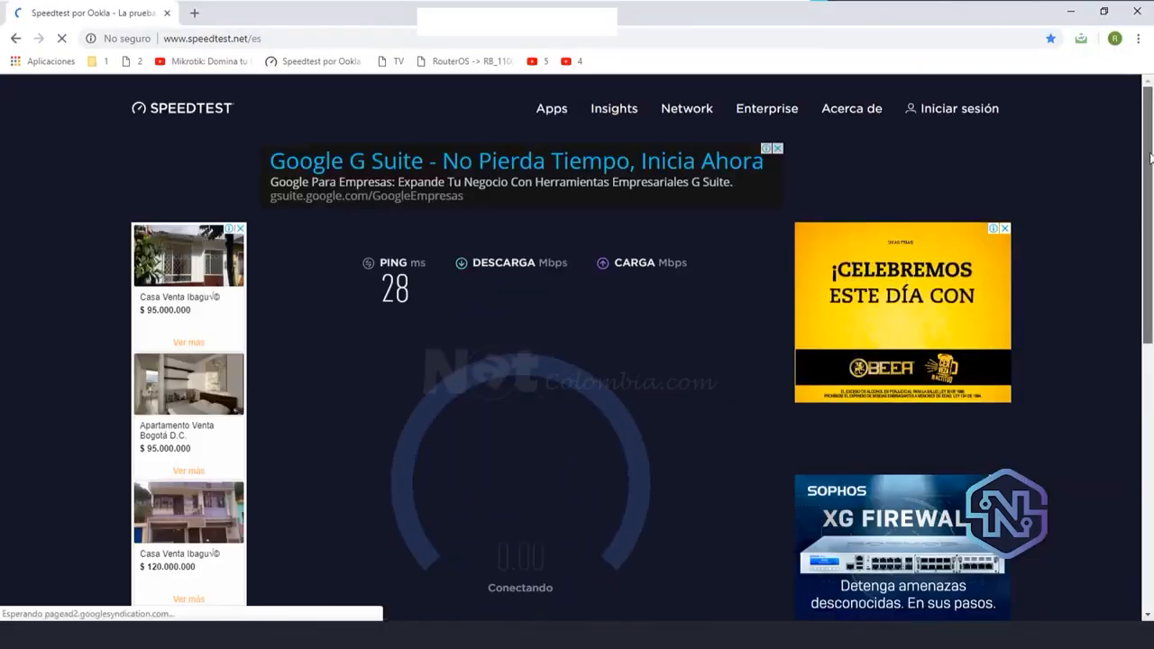
drag(1149, 159, 1149, 188)
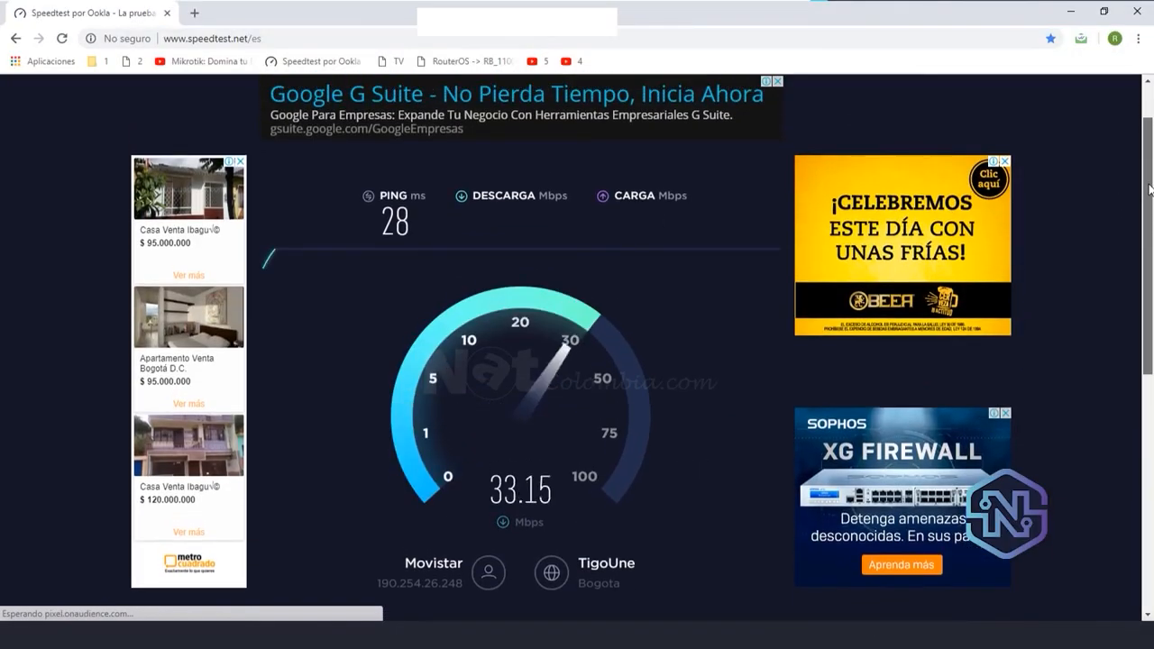
key(alt+Tab)
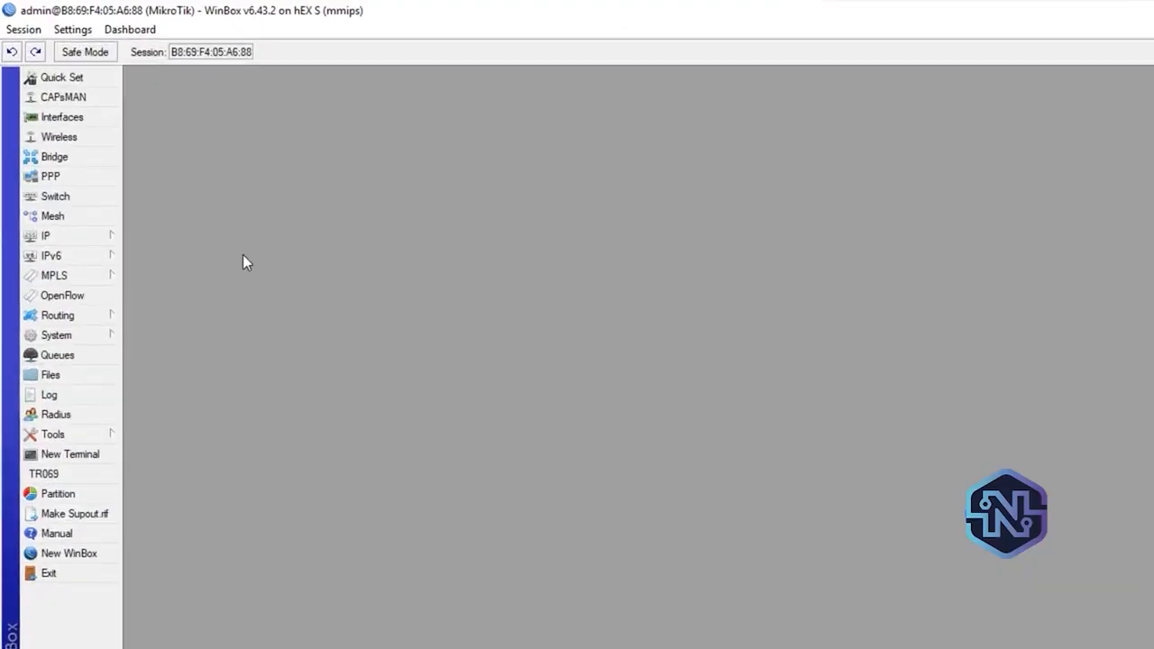
Open the IP route list and examine the distance 1 and 2 routes with routing mark A
click(77, 240)
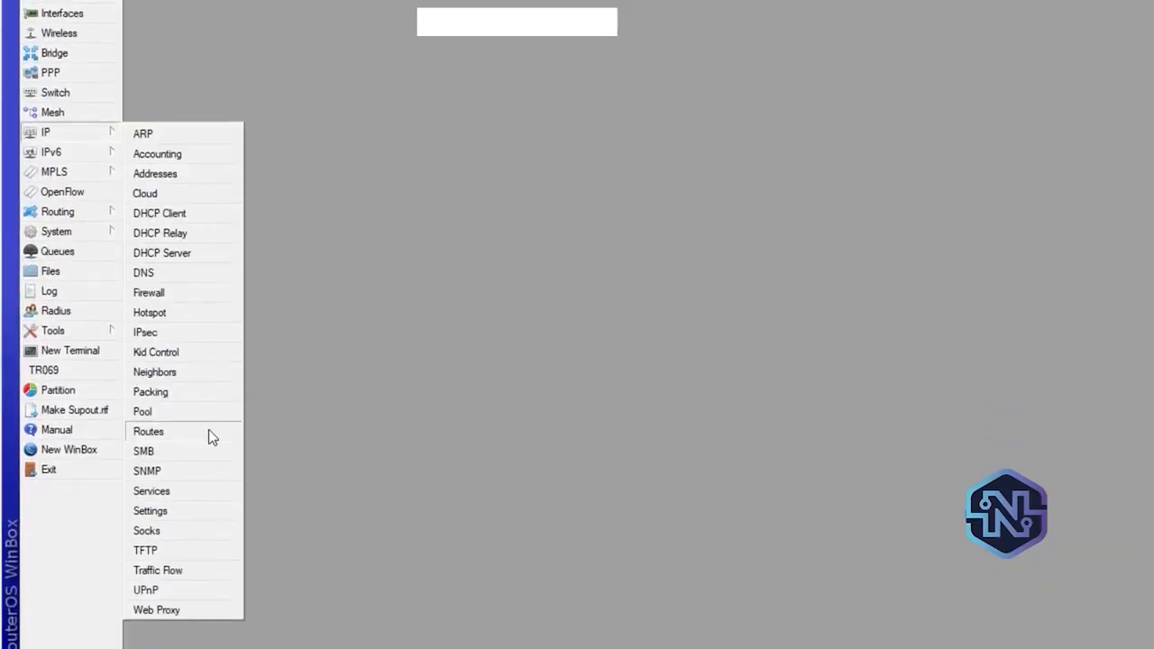
click(202, 431)
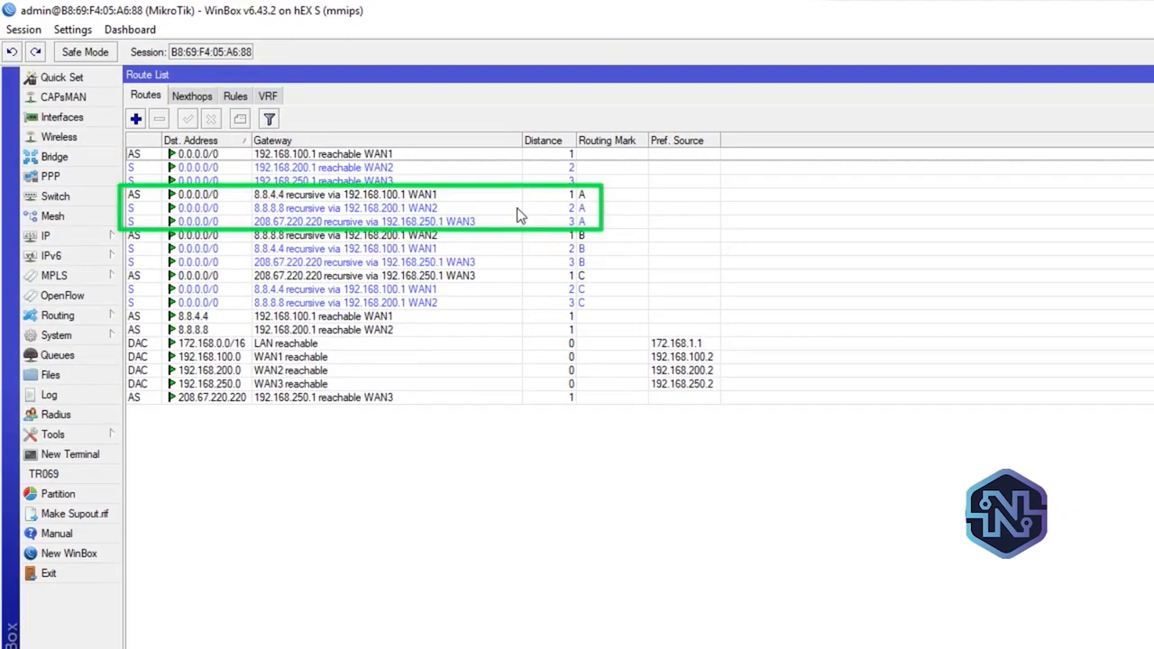
click(539, 193)
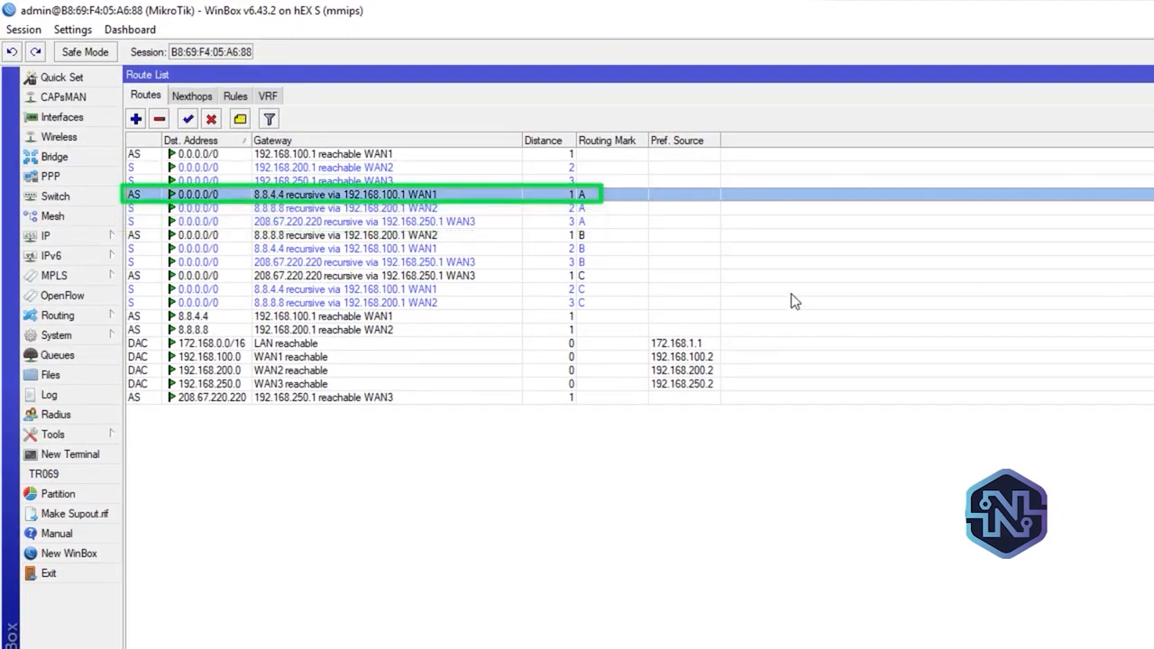
click(590, 214)
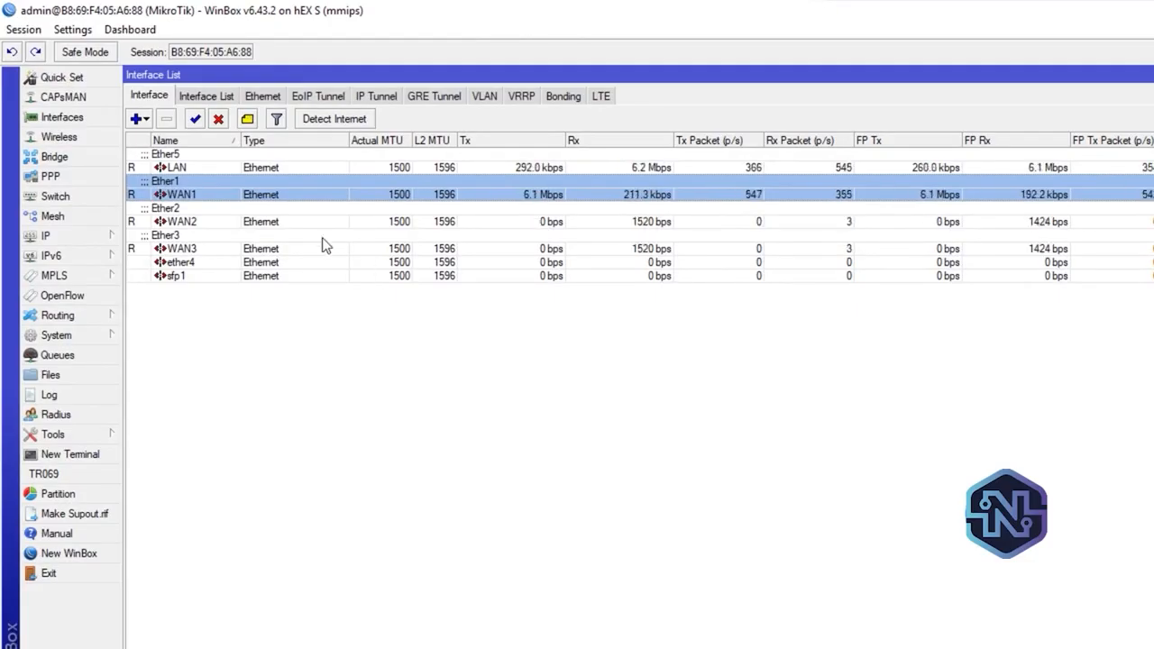
Disable the WAN1 interface and run a Speedtest in the browser to test the failover
click(218, 119)
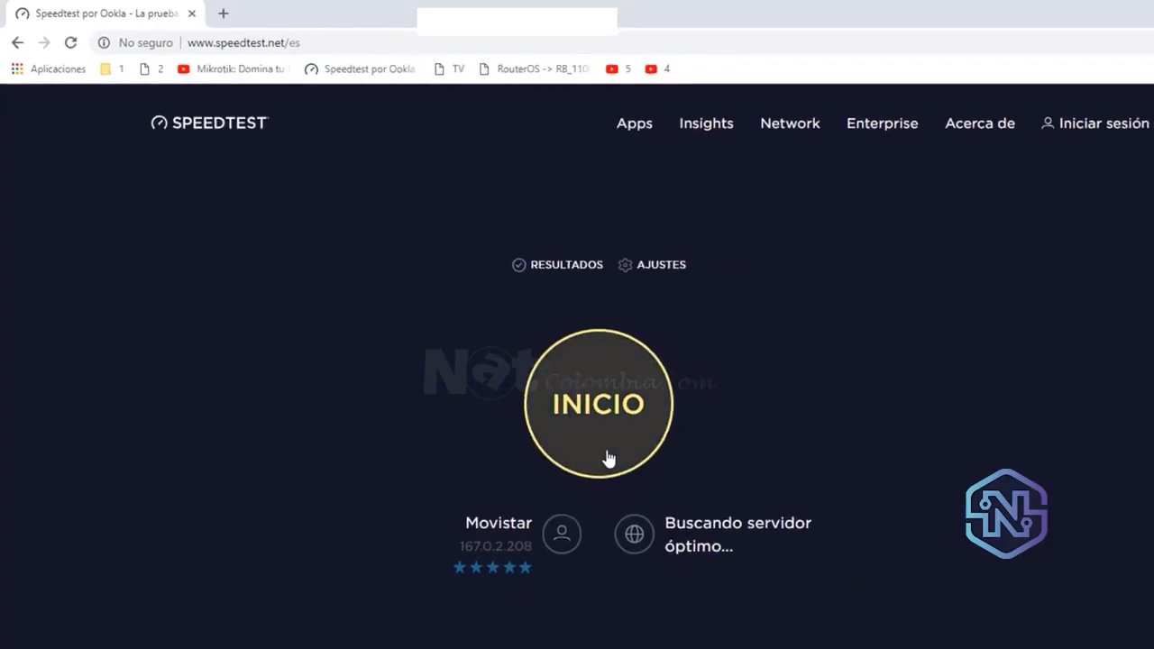
click(605, 459)
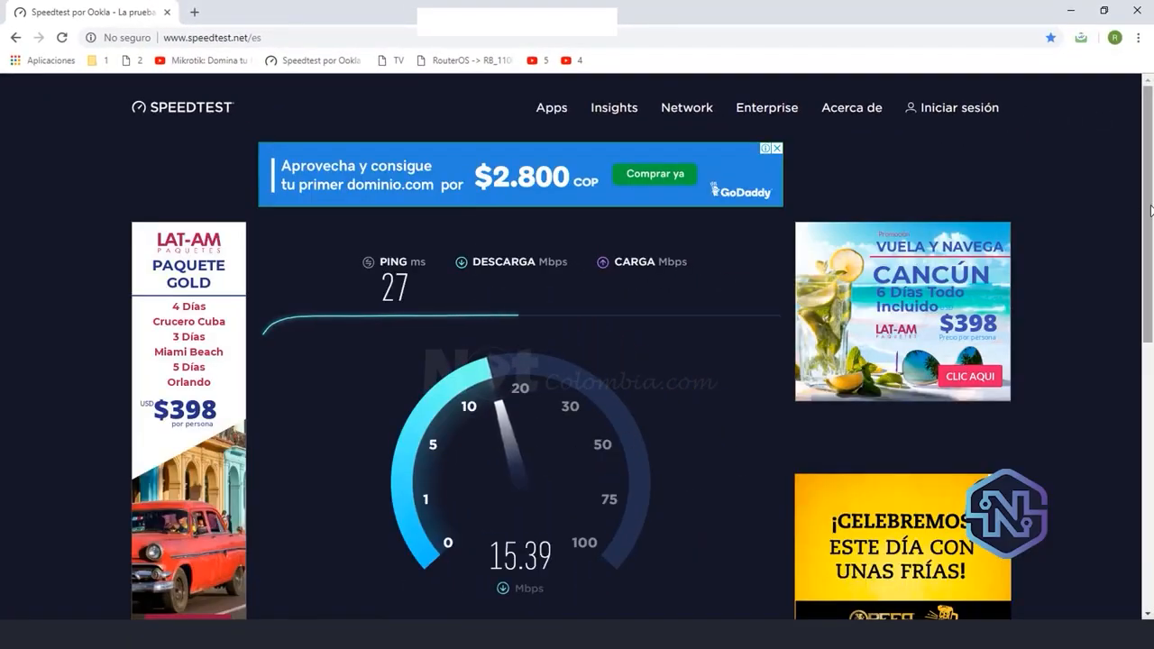
drag(1151, 210, 1151, 241)
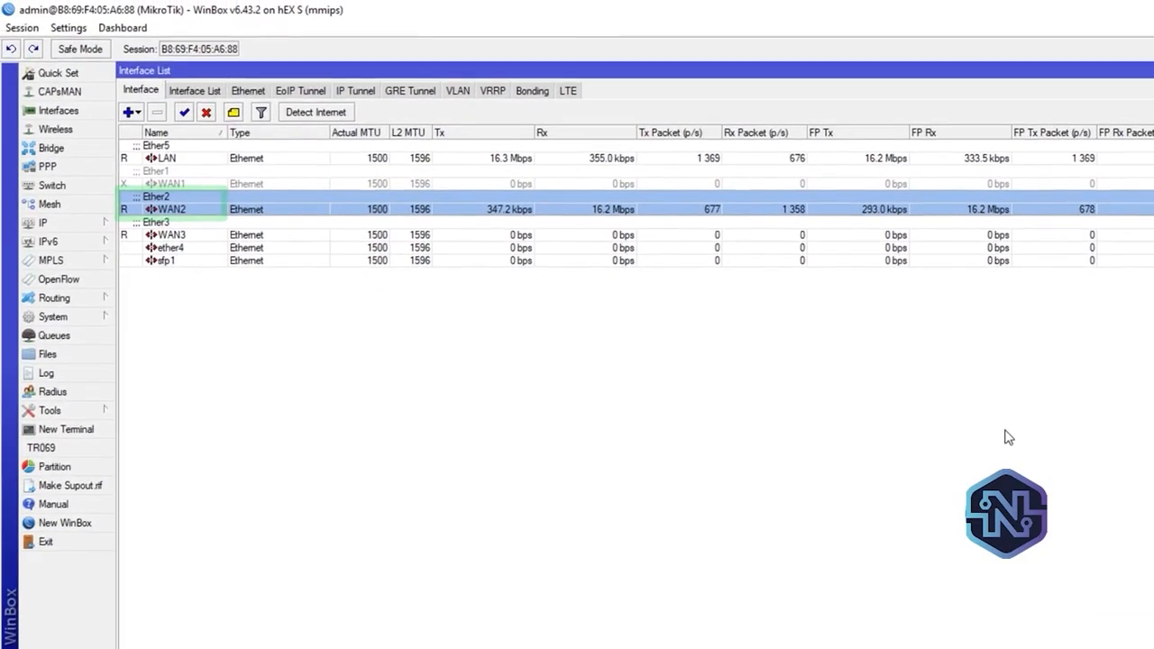
Return to the IP route list in WinBox and check how the routes with mark A respond to the disabled WAN1
click(90, 224)
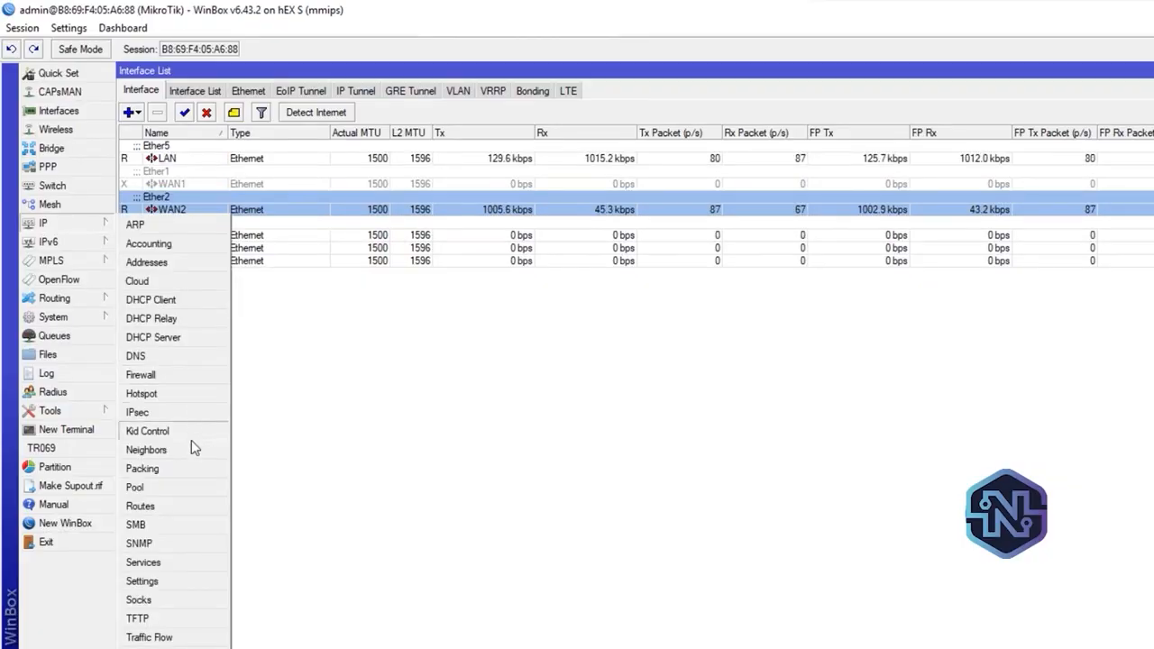
click(140, 505)
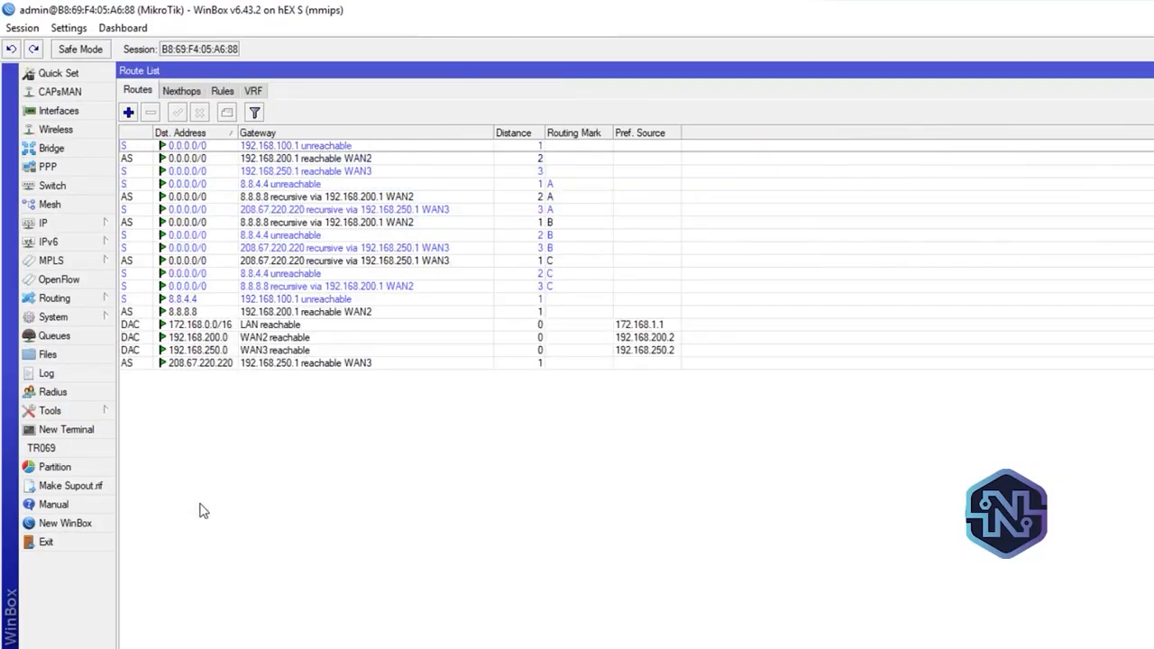
click(558, 185)
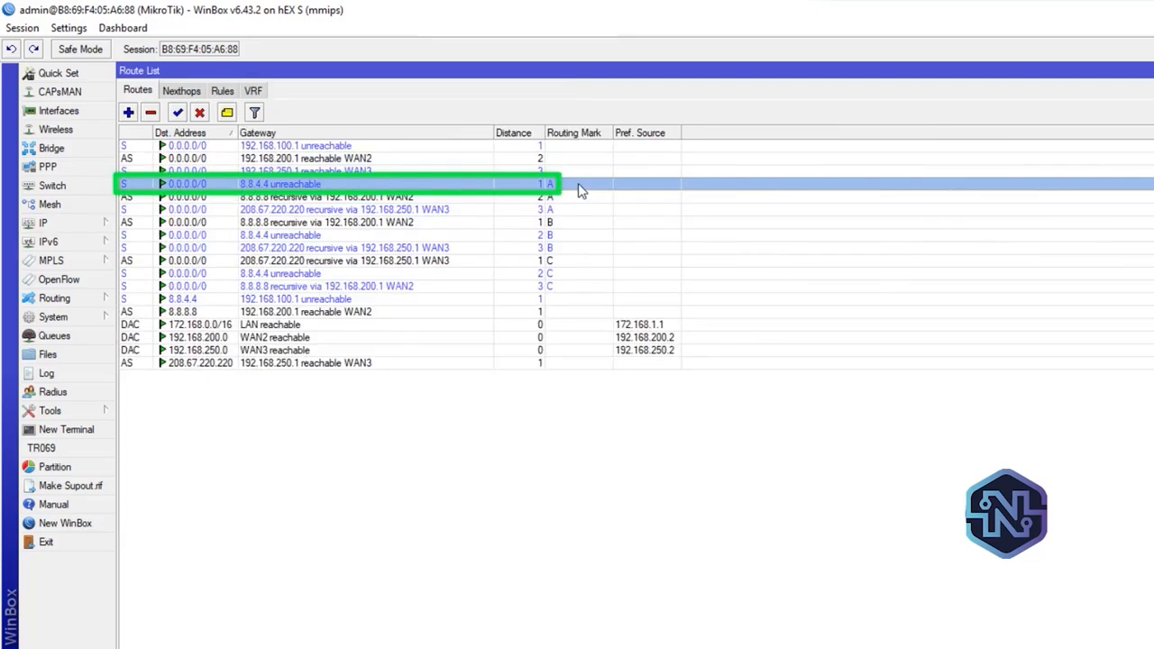
click(559, 197)
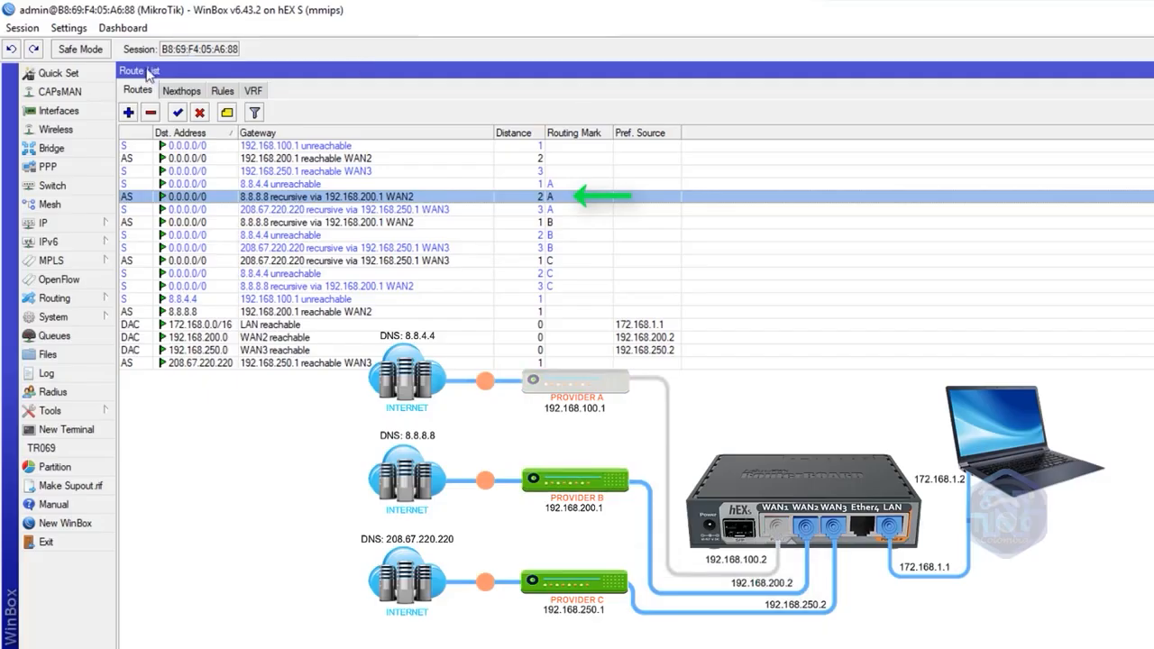
Re-enable the WAN1 interface, close the interface list and recheck the distance 1 and 2 routes with routing mark A
click(58, 110)
click(258, 185)
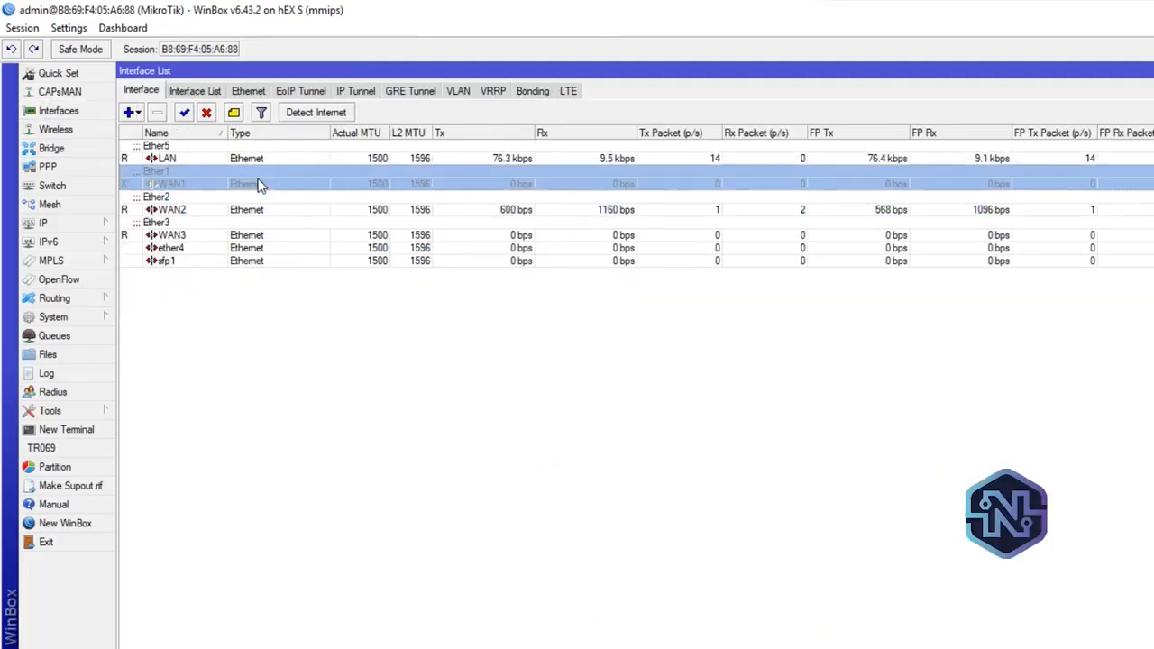
click(184, 112)
click(1145, 60)
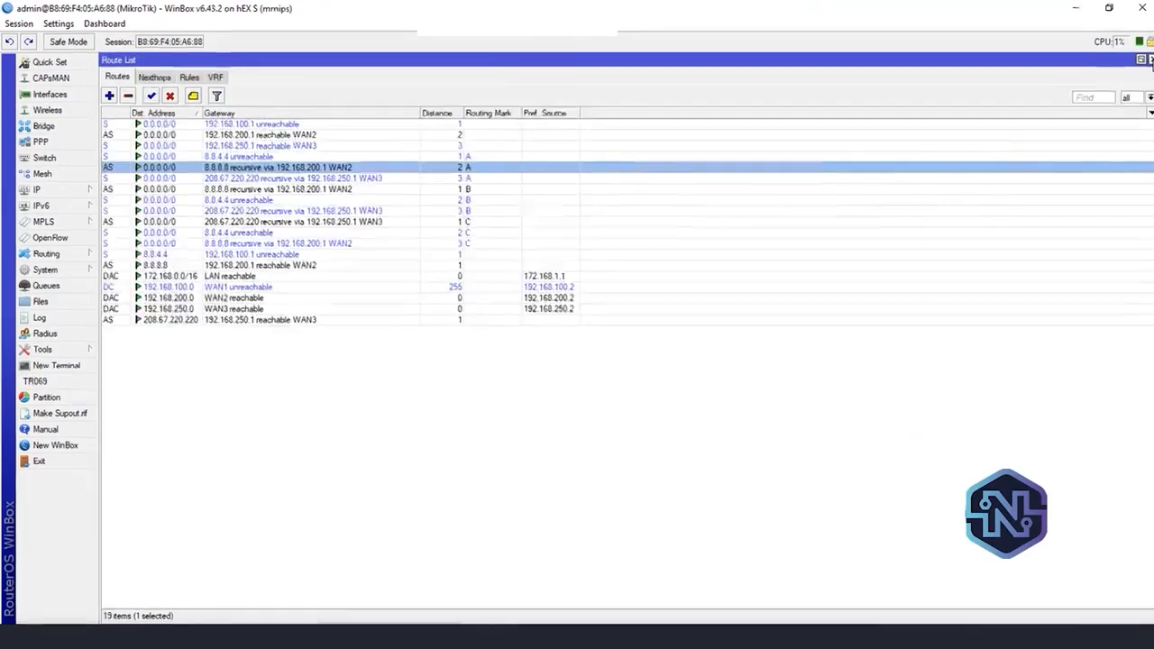
click(612, 201)
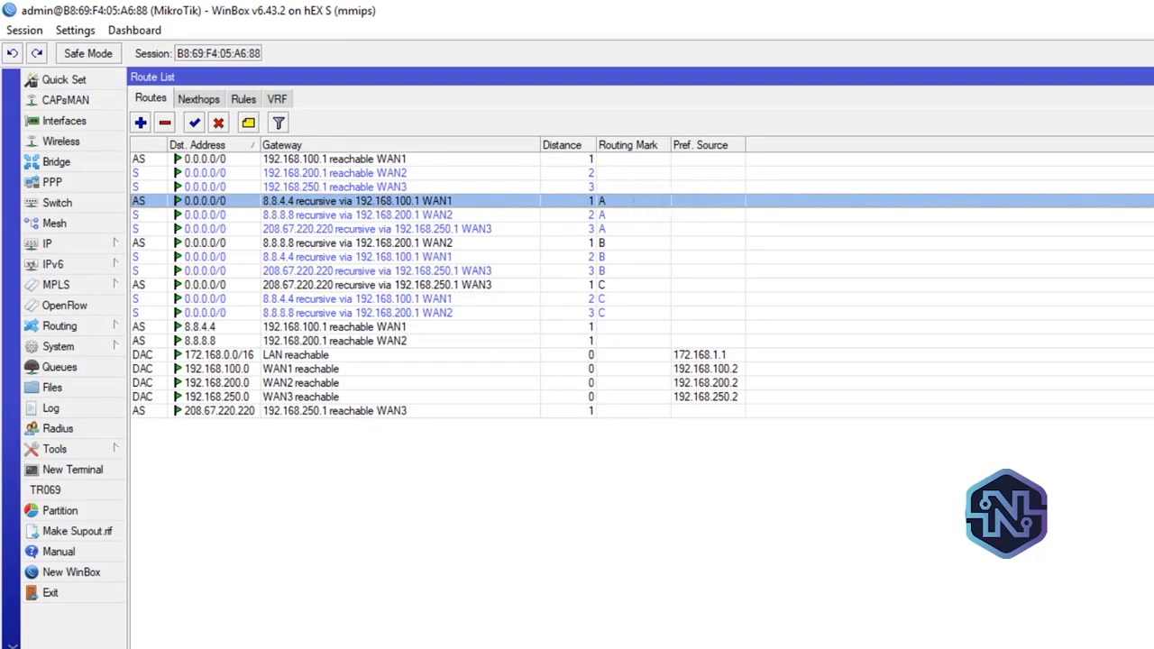
click(609, 217)
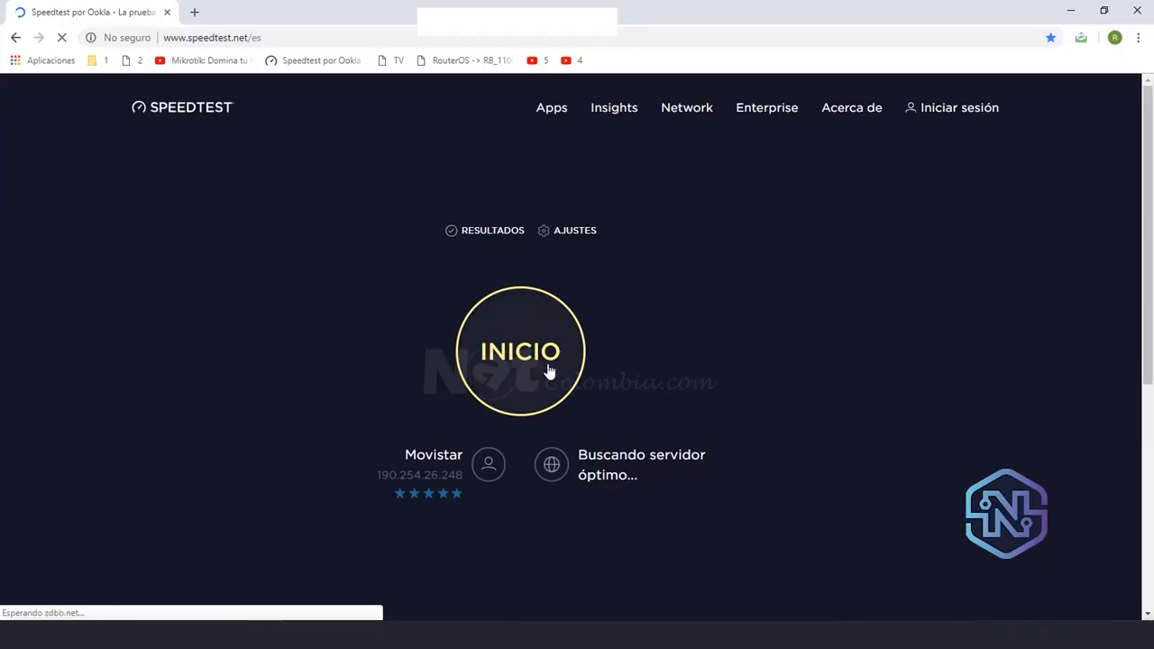
Run another Speedtest in the browser, then switch to WinBox and check WAN1's traffic in the interface list
click(549, 372)
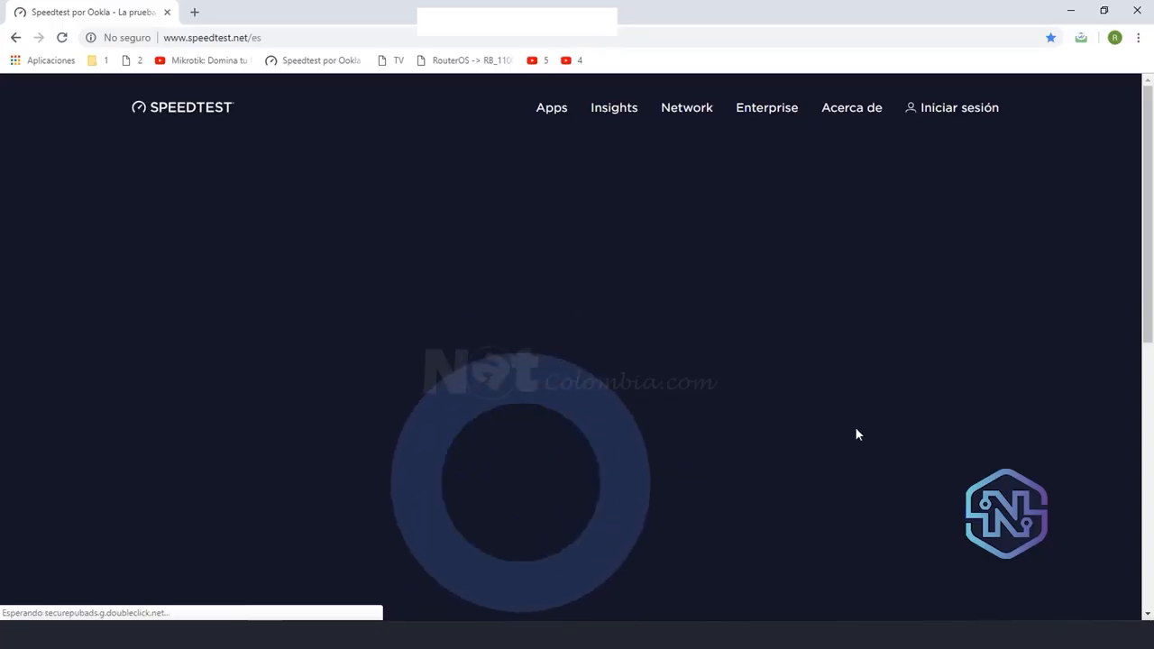
mouse_move(1150, 217)
mouse_down()
mouse_move(1151, 230)
mouse_move(1149, 202)
mouse_move(1151, 236)
mouse_up()
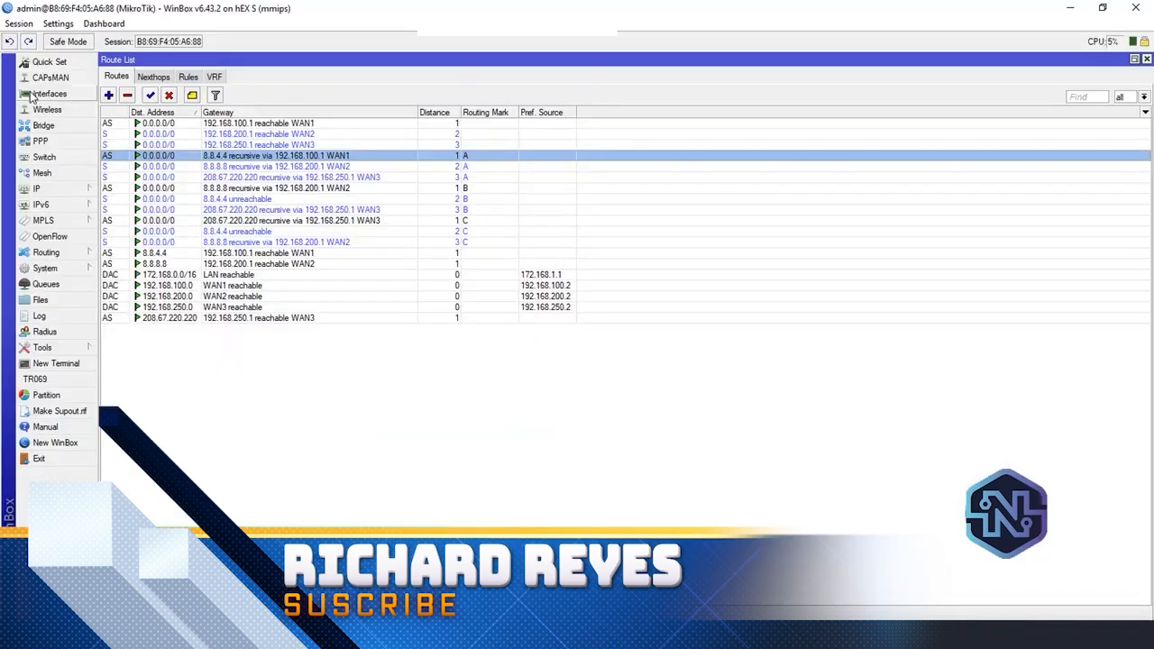
click(46, 94)
click(158, 157)
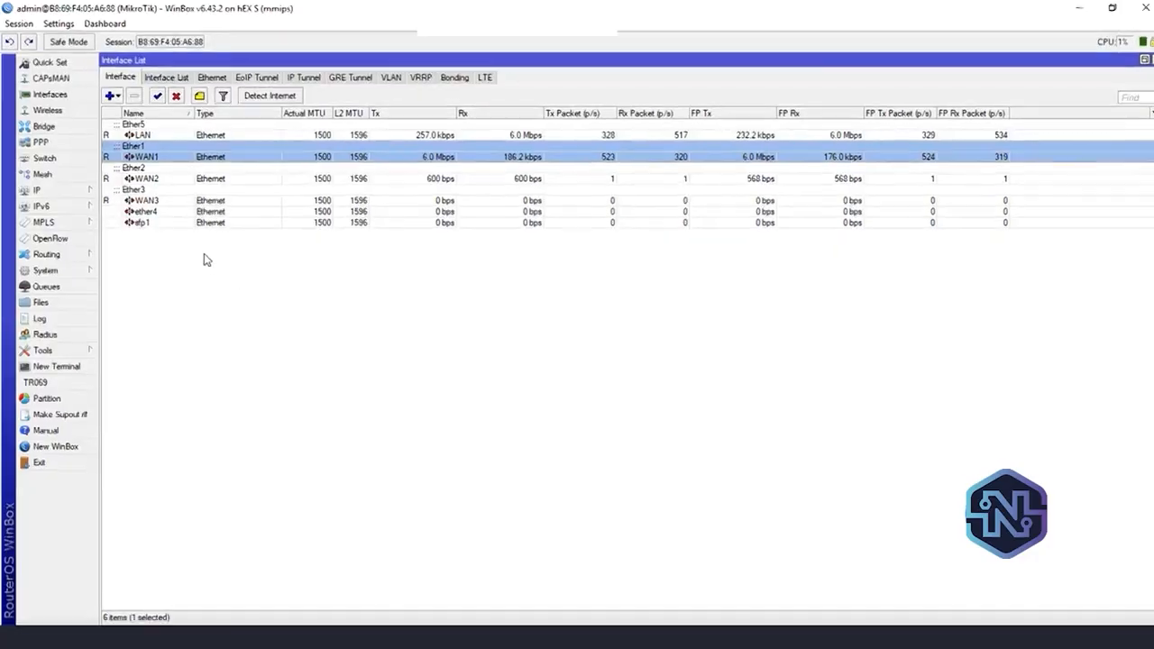
Change the firewall address list entry for 172.168.1.2 to list name 2 and filter the address lists by 2
click(91, 238)
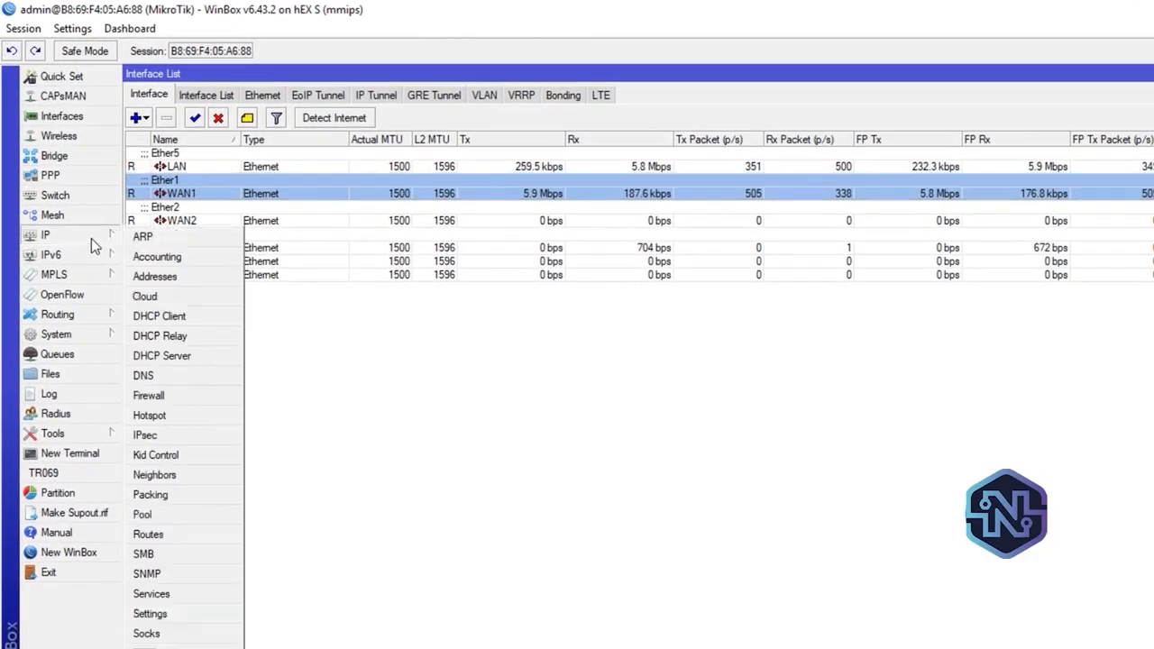
click(210, 395)
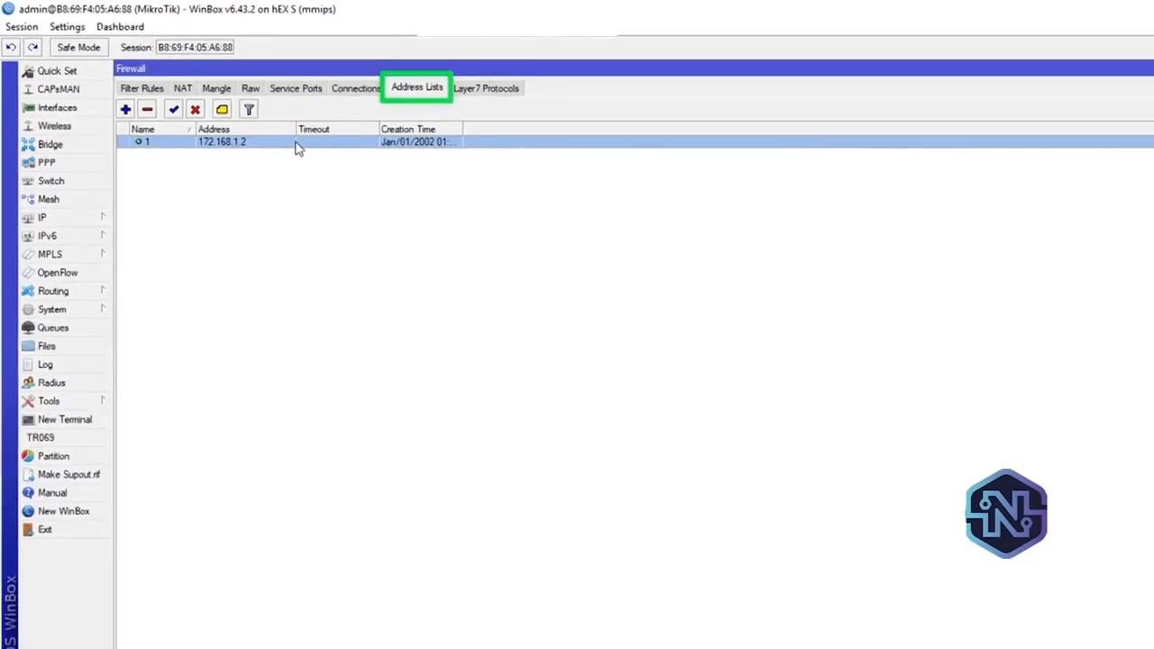
double_click(297, 144)
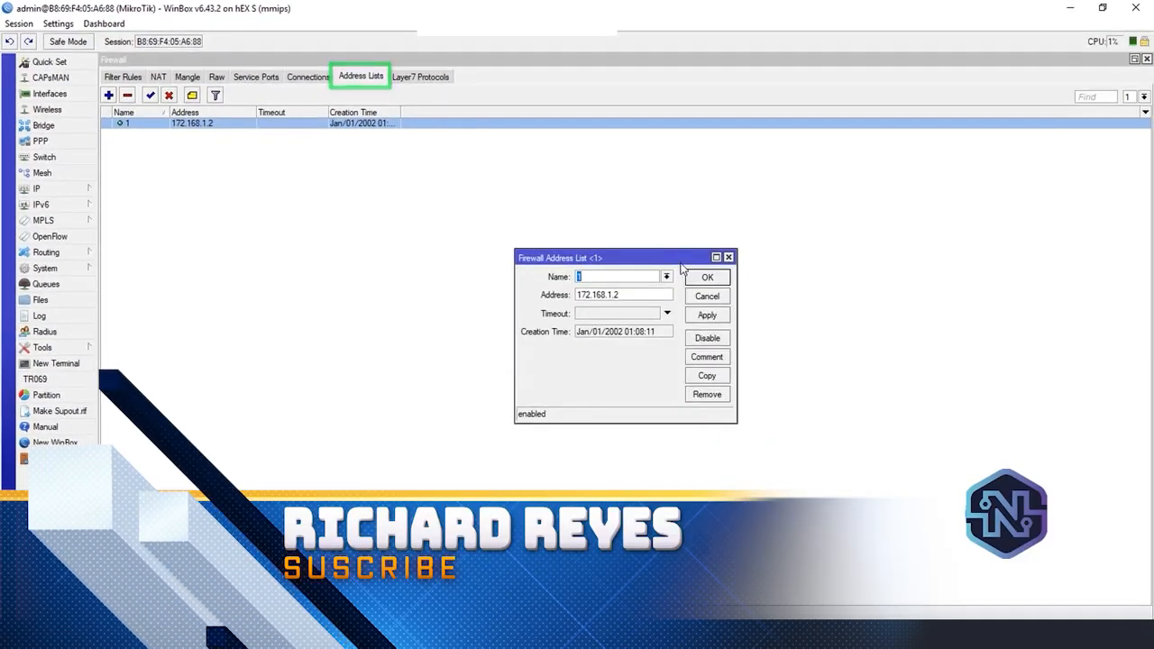
click(666, 277)
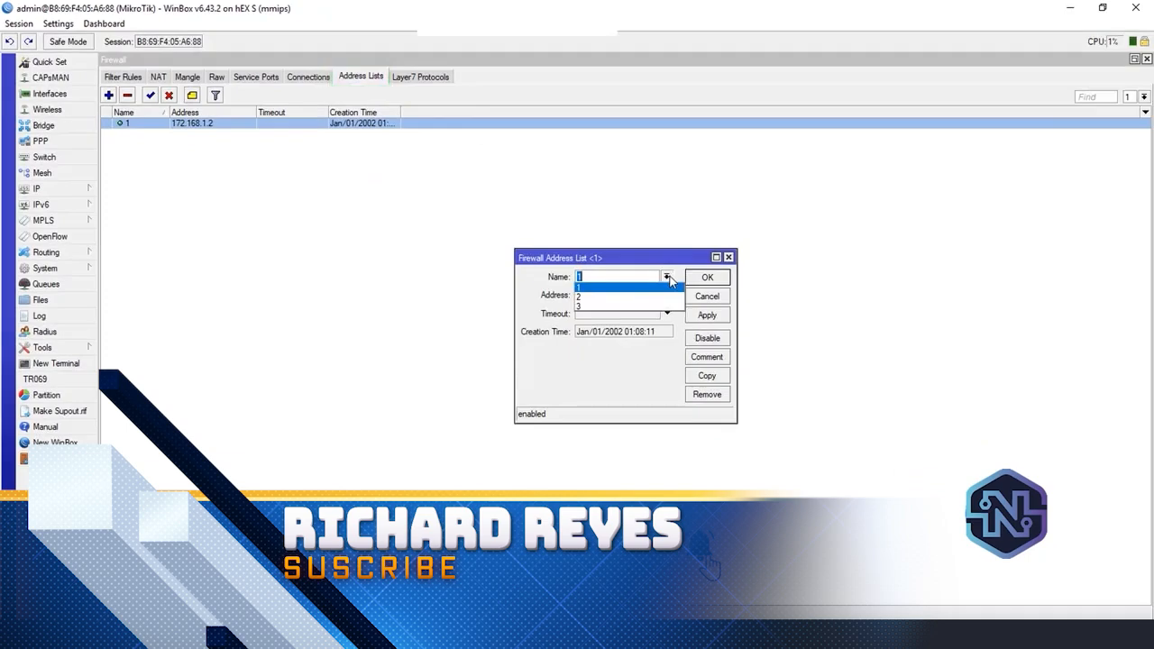
click(584, 299)
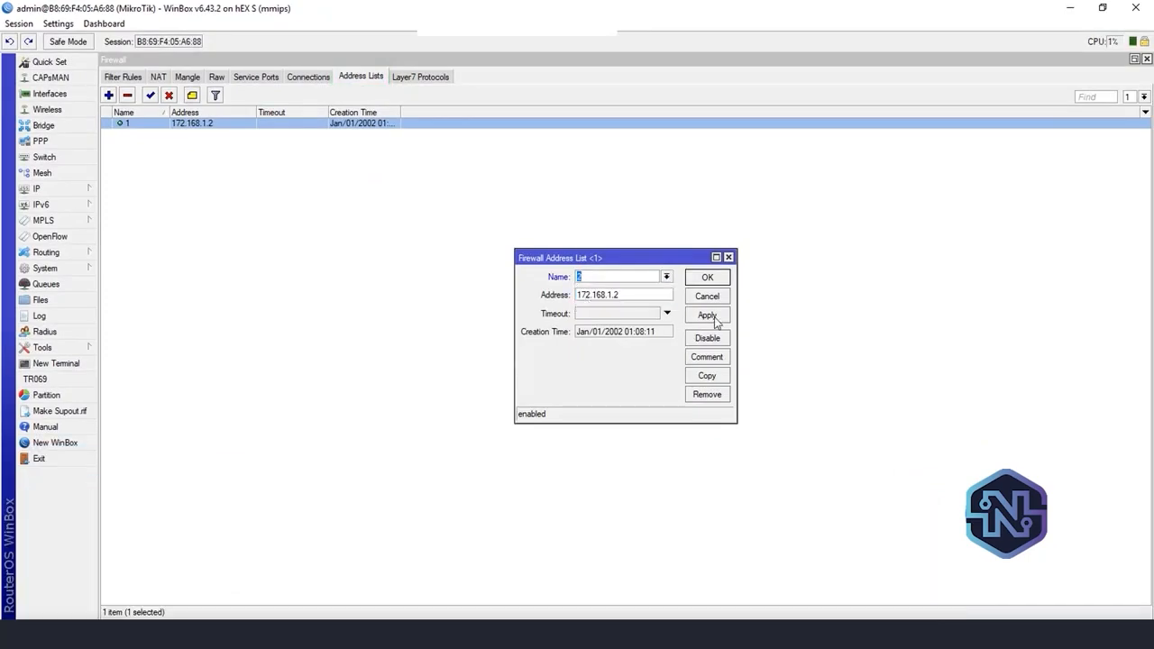
click(707, 315)
click(710, 281)
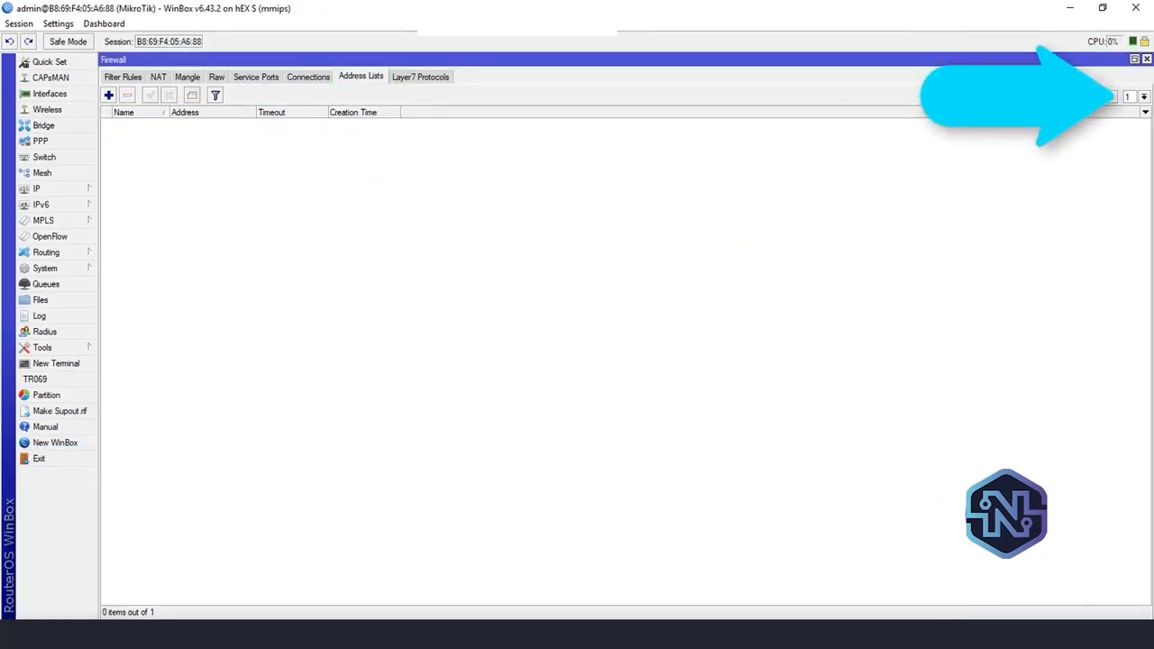
click(1143, 96)
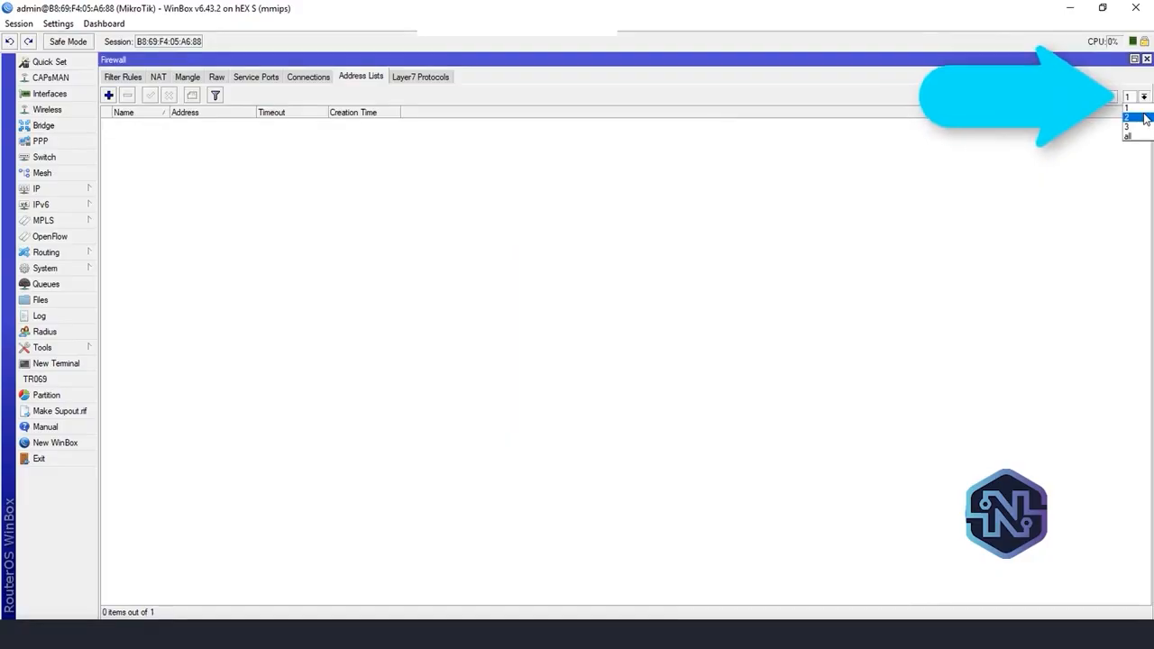
click(1127, 120)
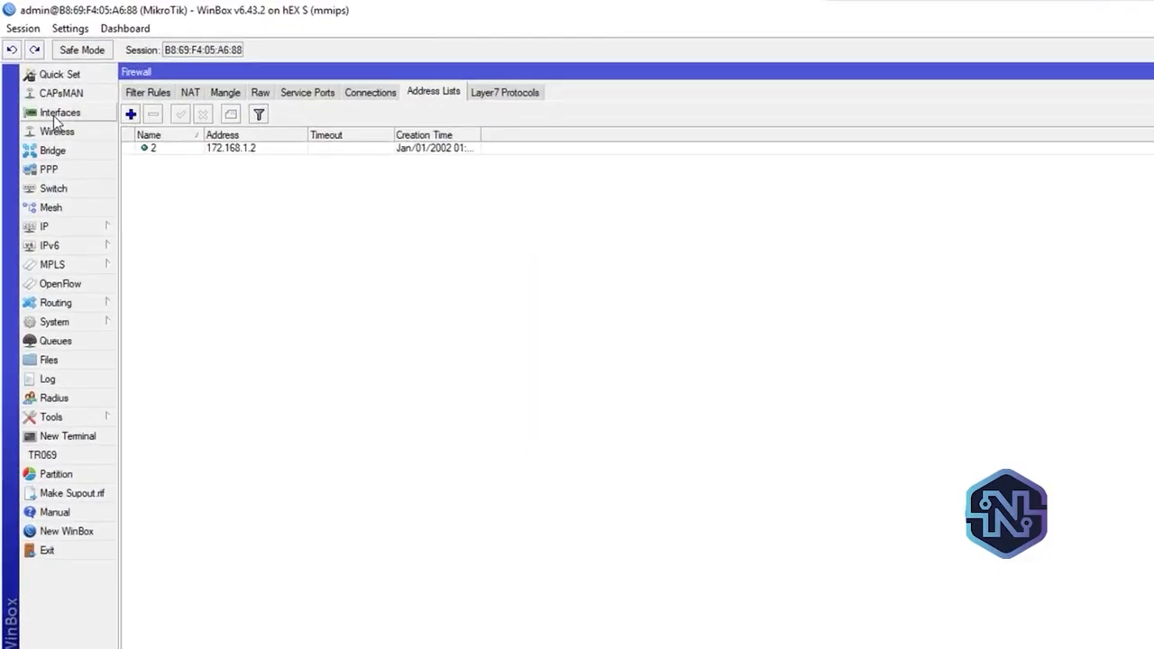
Open the interface list, run a Speedtest in the browser and check WAN2's traffic in WinBox
click(56, 115)
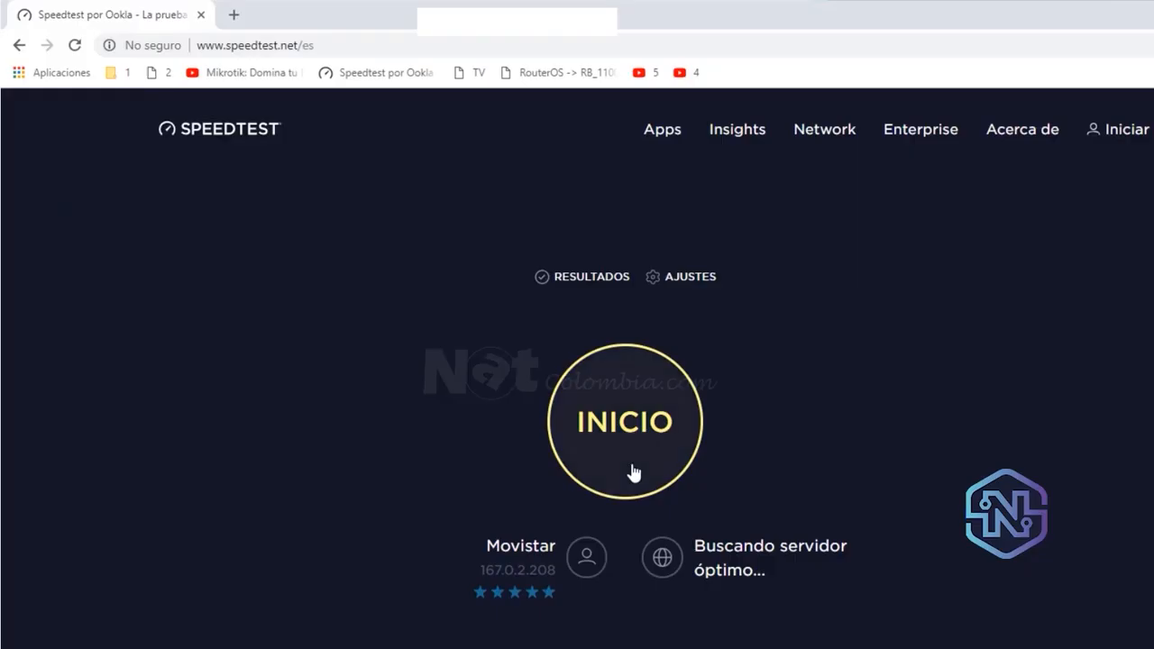
click(532, 404)
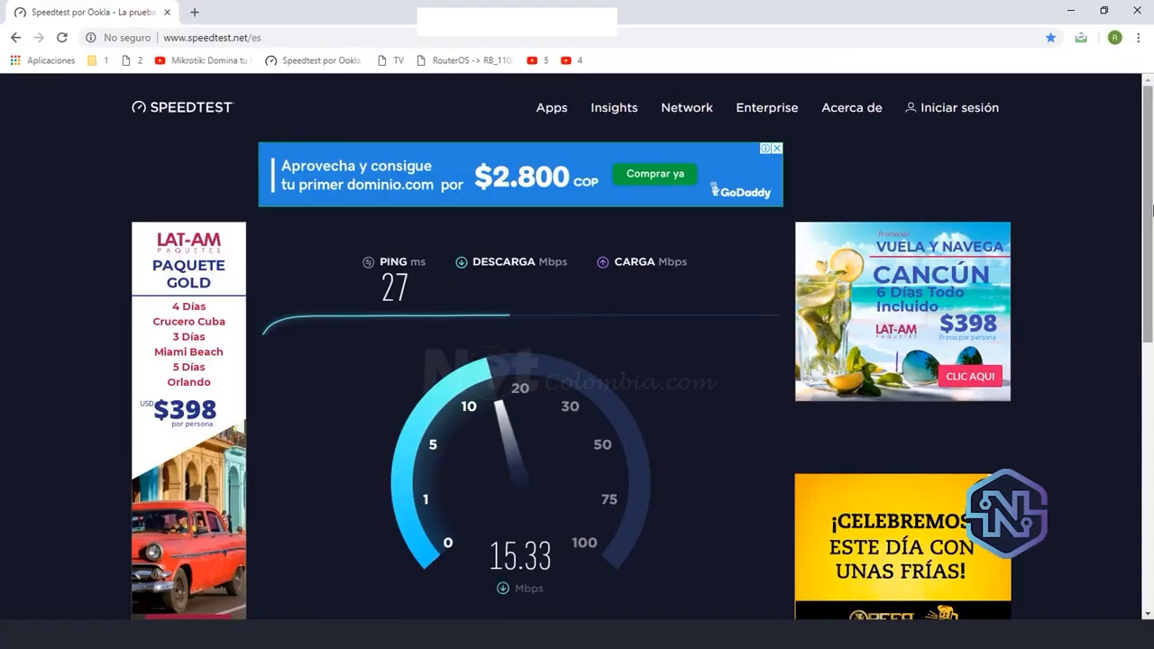
drag(1145, 211, 1152, 241)
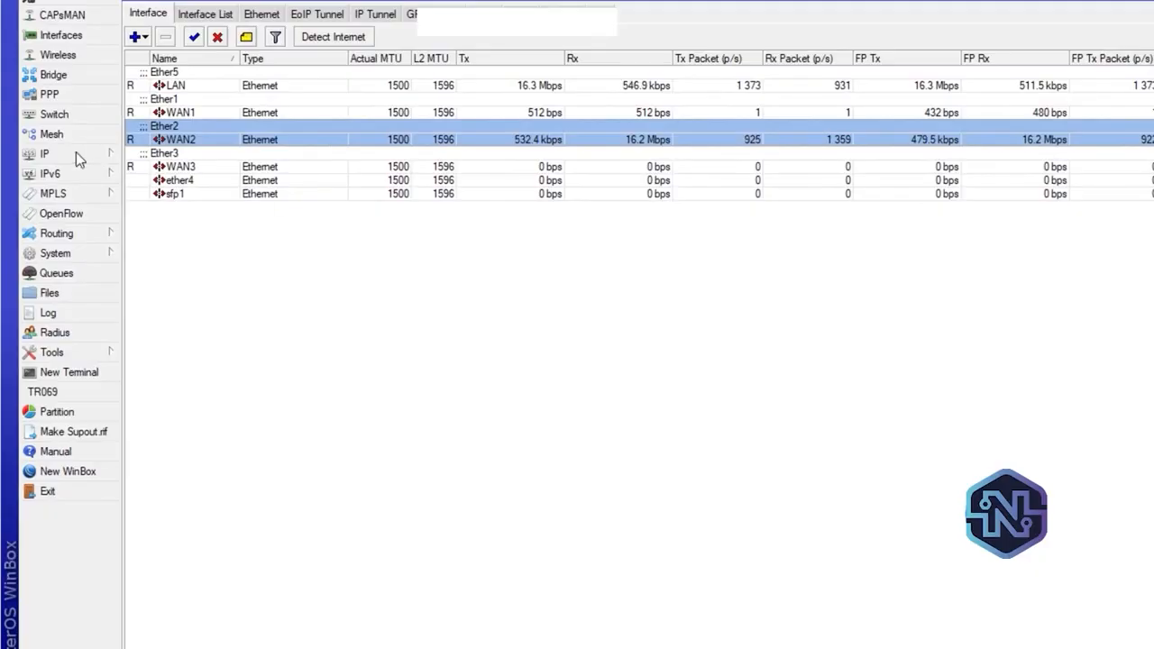
Open the IP route list and examine the distance 1 route with routing mark B through WAN2
click(72, 152)
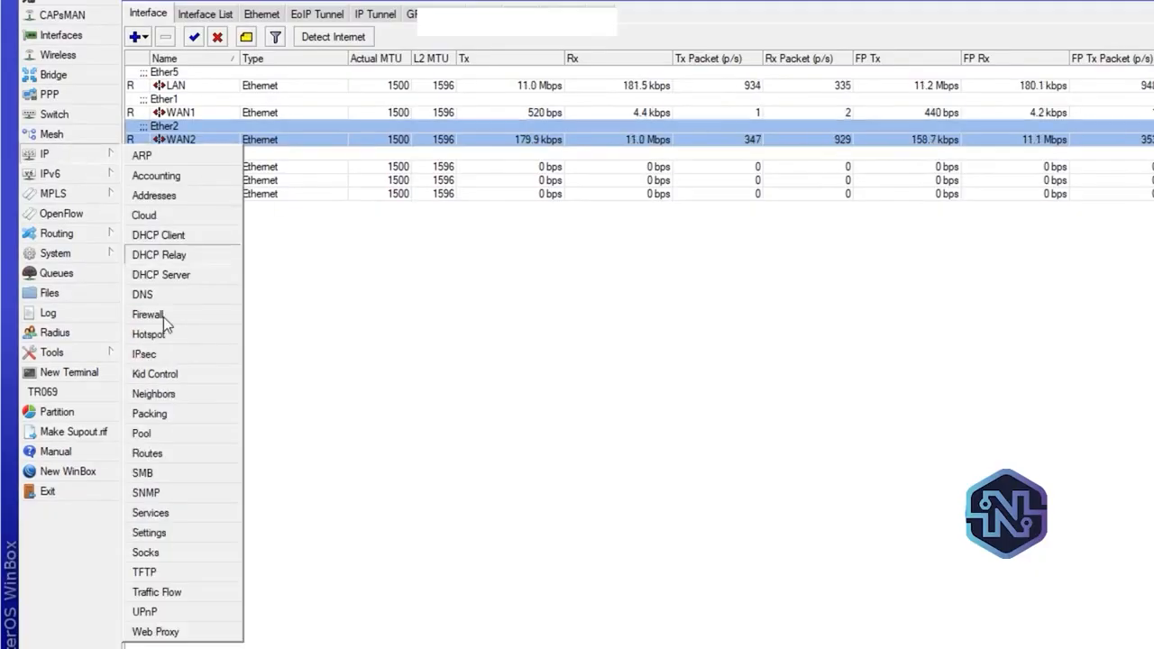
click(194, 451)
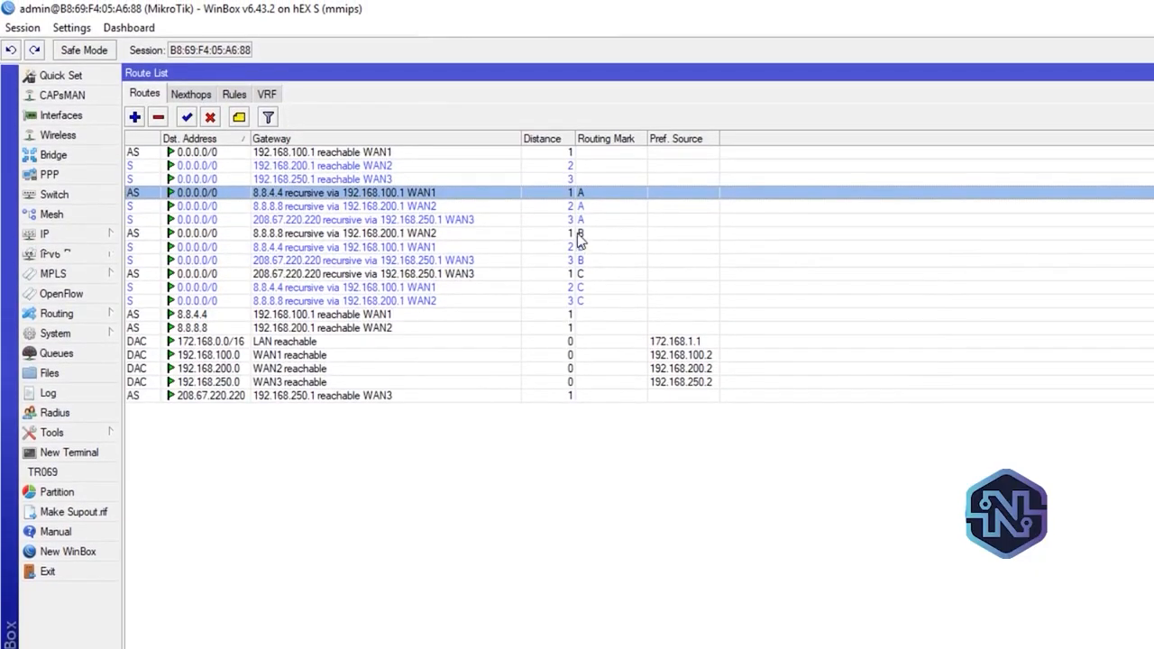
click(580, 235)
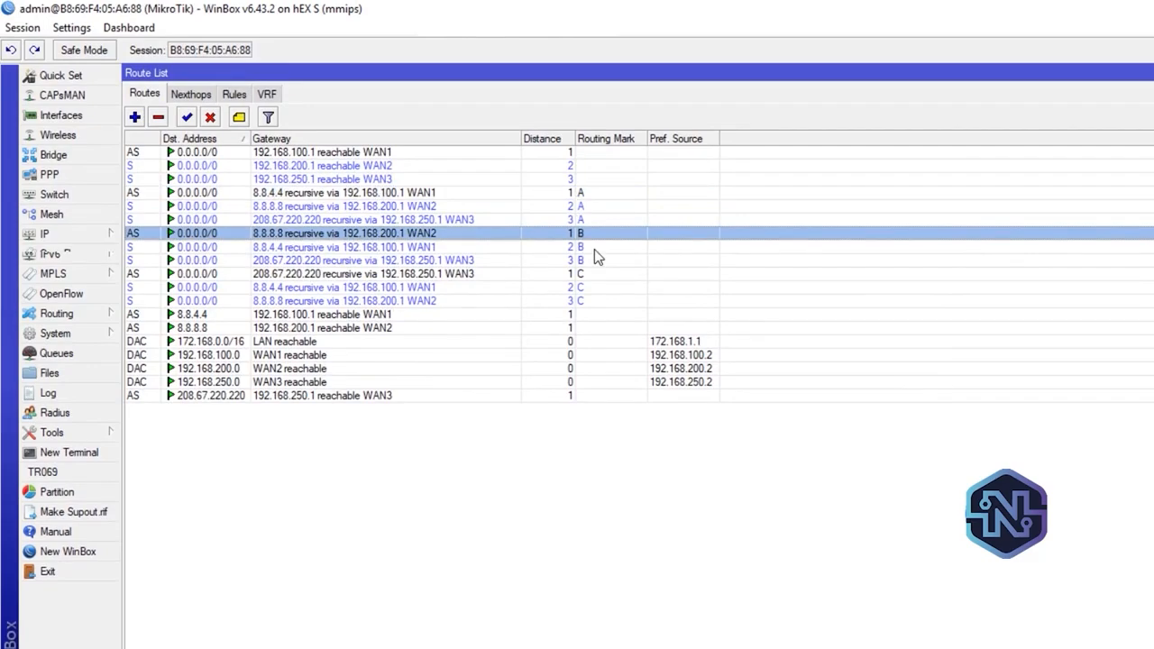
Disable the WAN2 interface and check in the IP route list how the routes with mark B respond
click(76, 117)
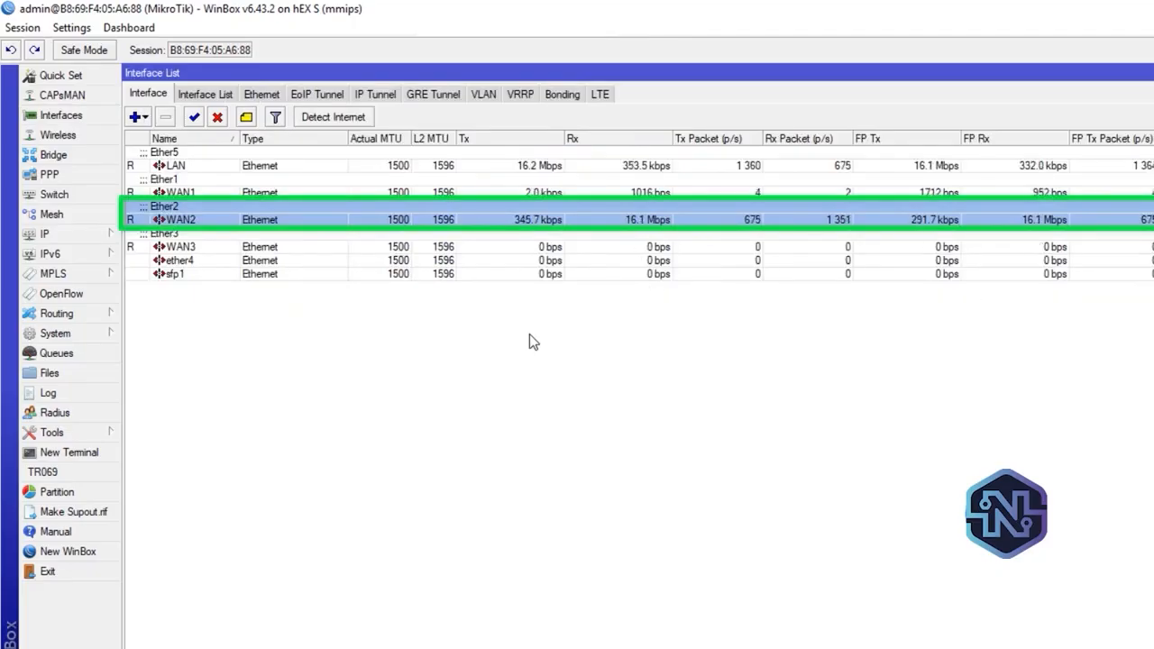
click(216, 120)
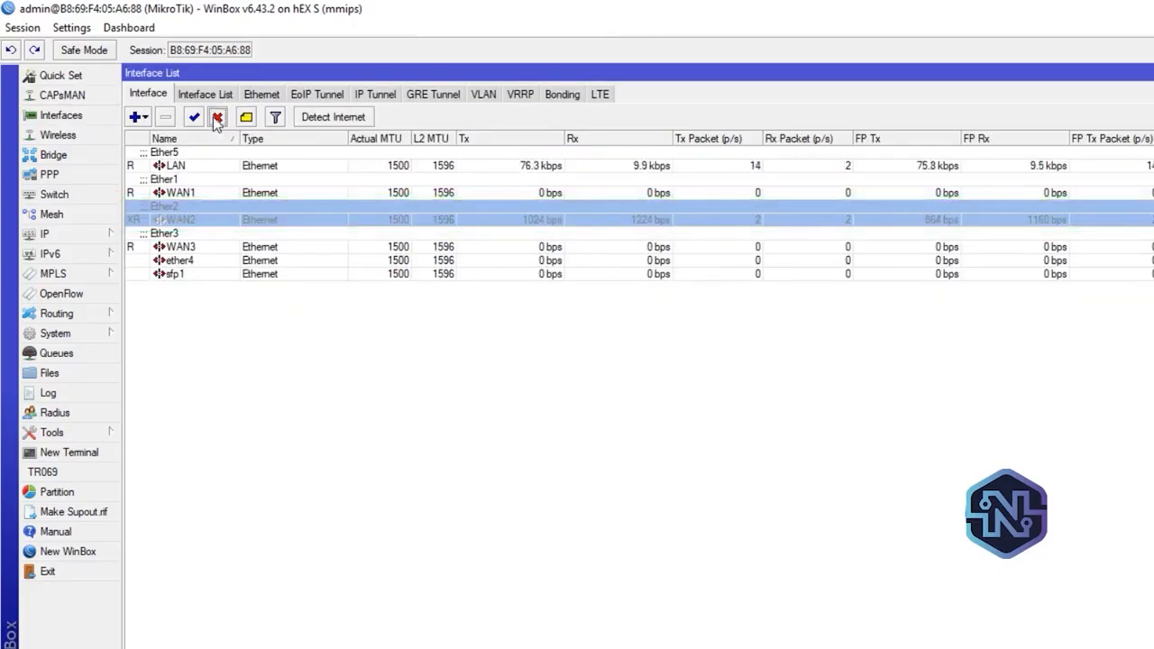
click(71, 236)
click(181, 531)
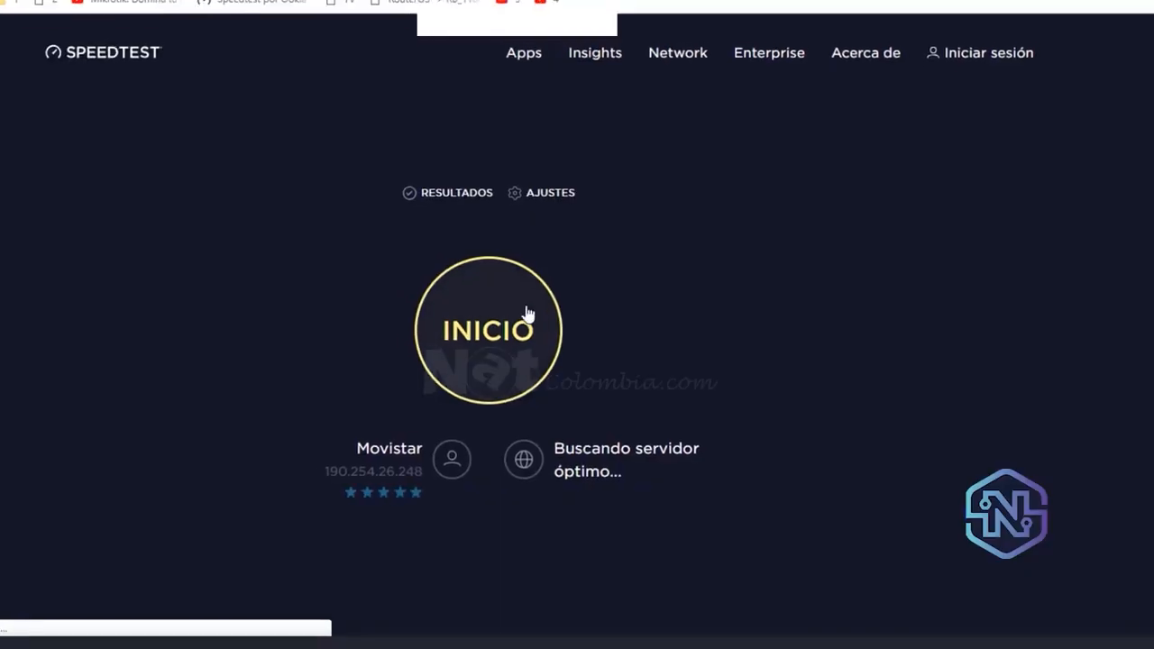
Run a Speedtest in the browser with WAN2 disabled and check WAN1's traffic in the WinBox interface list
click(528, 313)
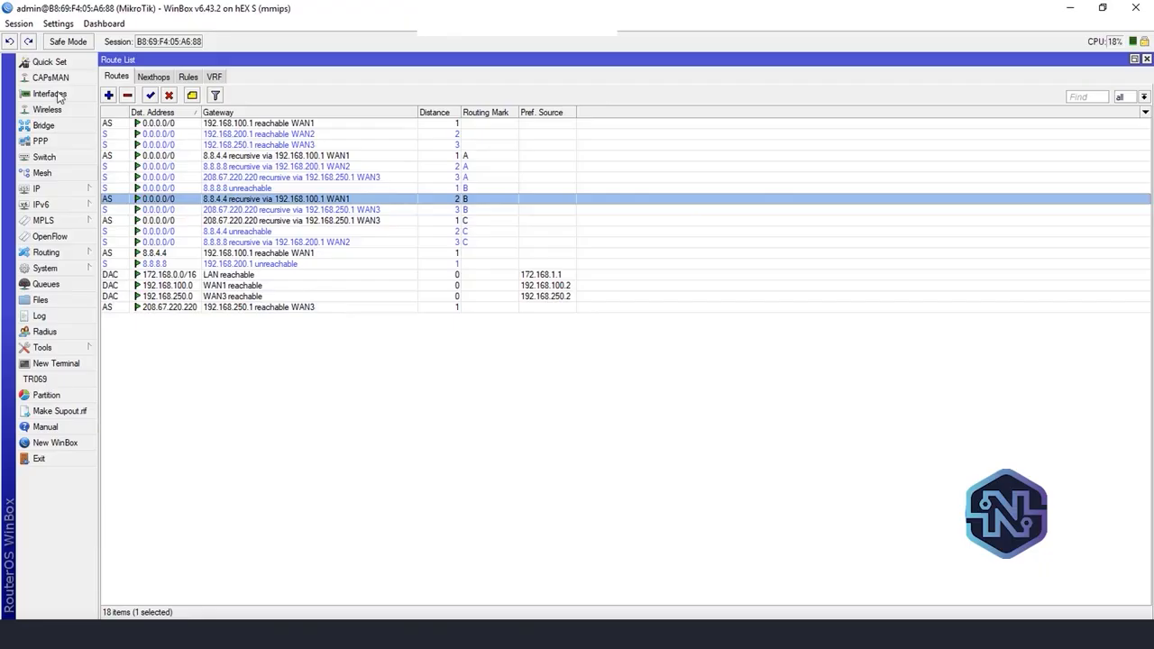
click(45, 93)
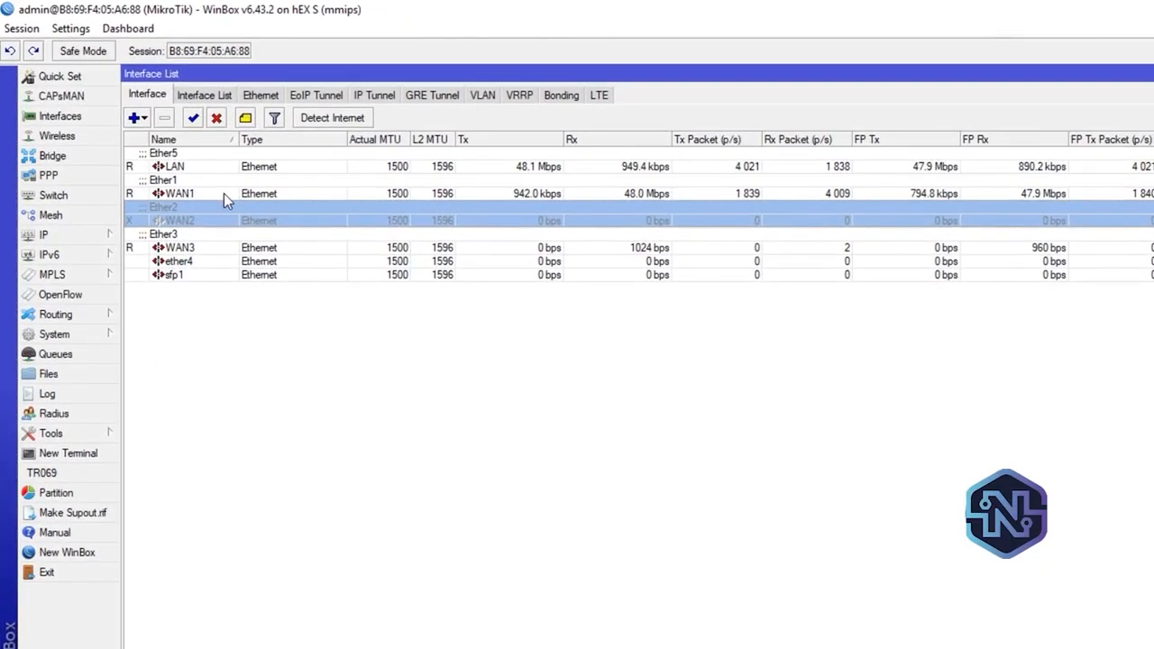
click(178, 154)
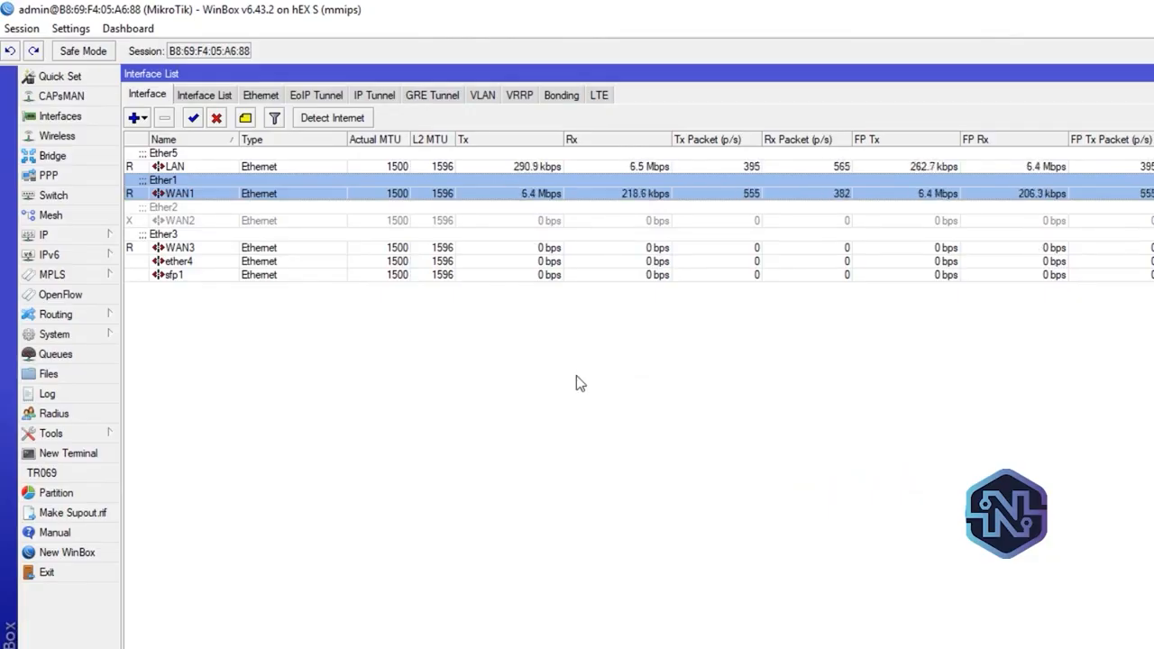
Re-enable the WAN2 interface and recheck the distance 1 route with routing mark B in the IP route list
click(155, 219)
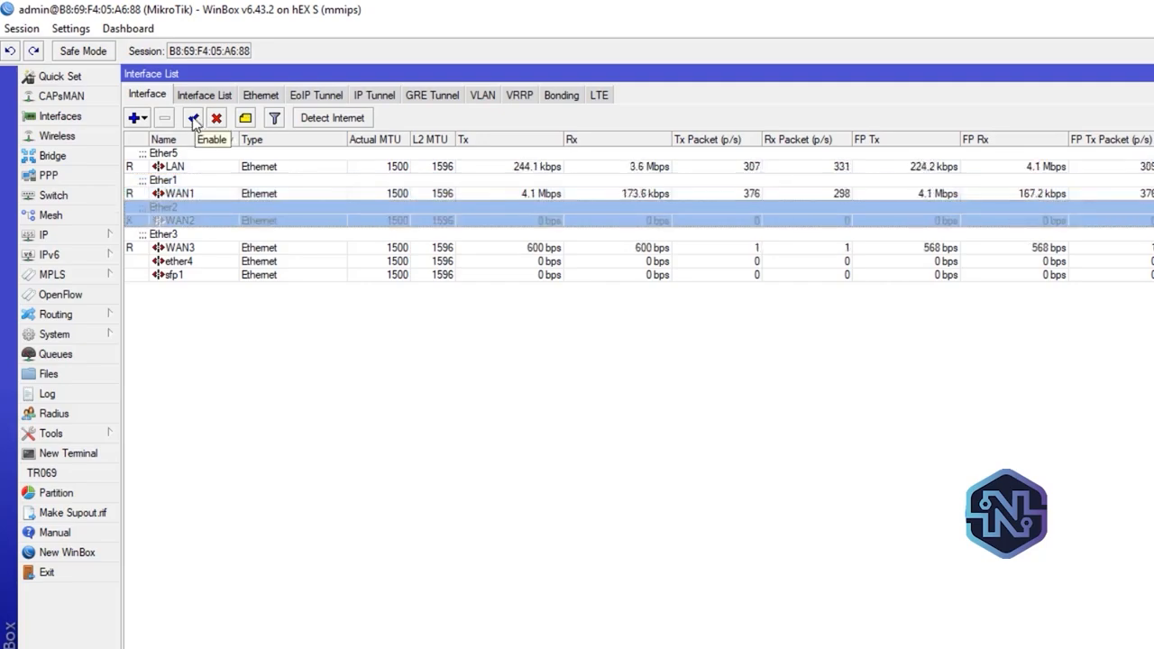
click(193, 118)
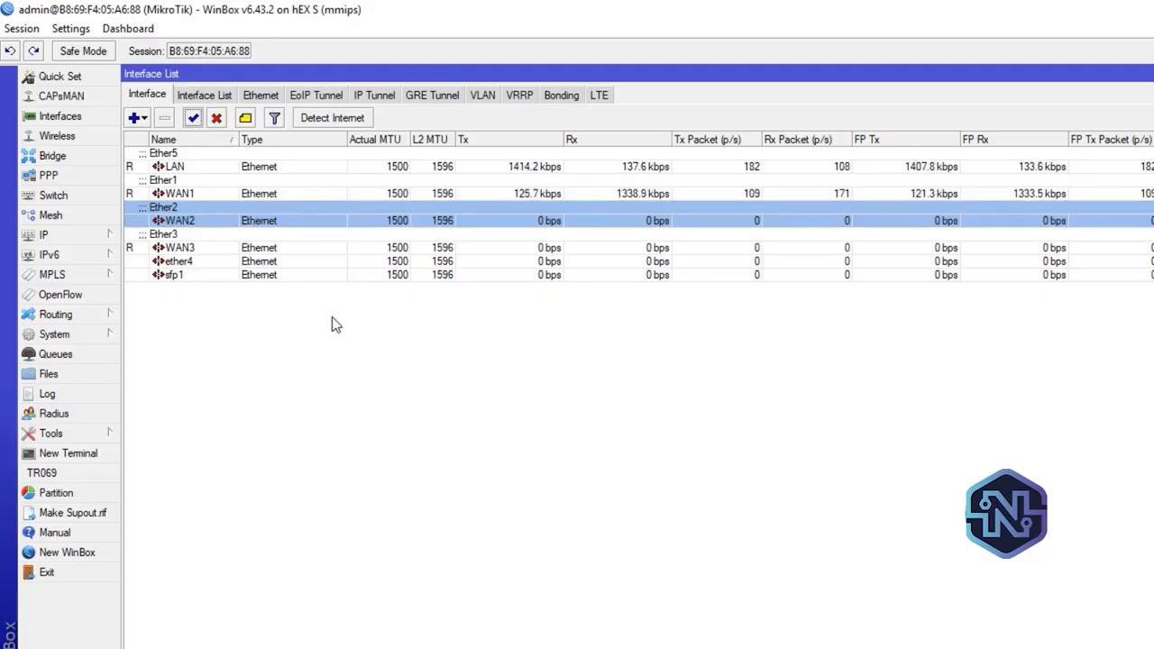
click(104, 234)
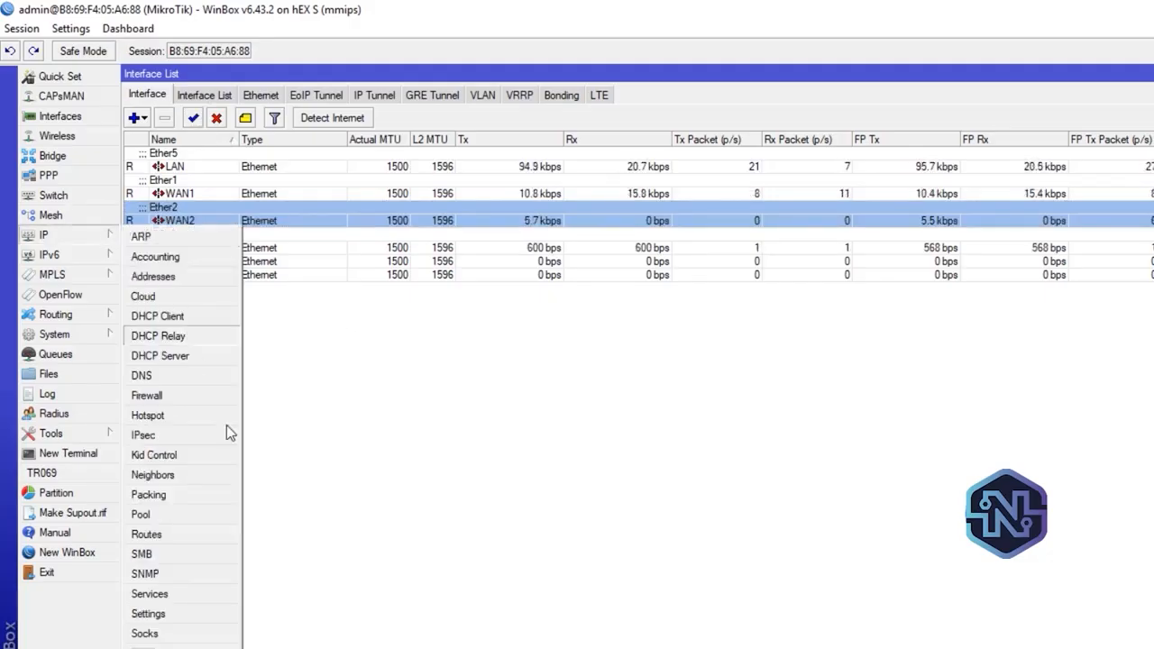
click(191, 536)
click(588, 235)
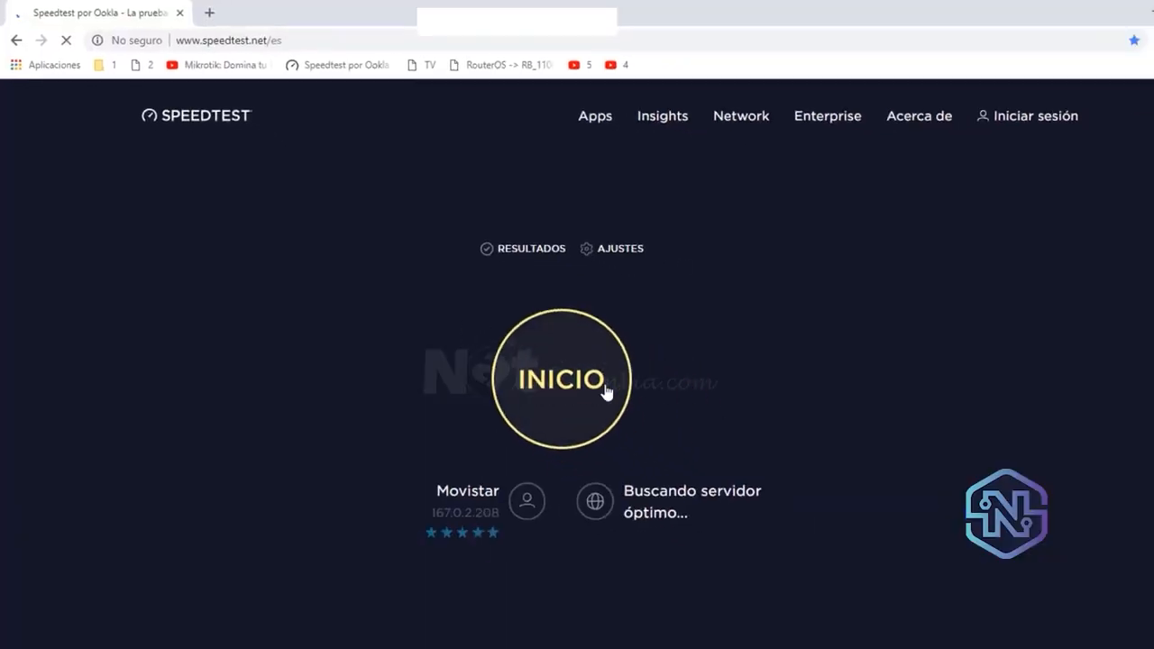
Run another Speedtest in the browser with WAN2 re-enabled, then switch to WinBox and open the interface list
click(606, 390)
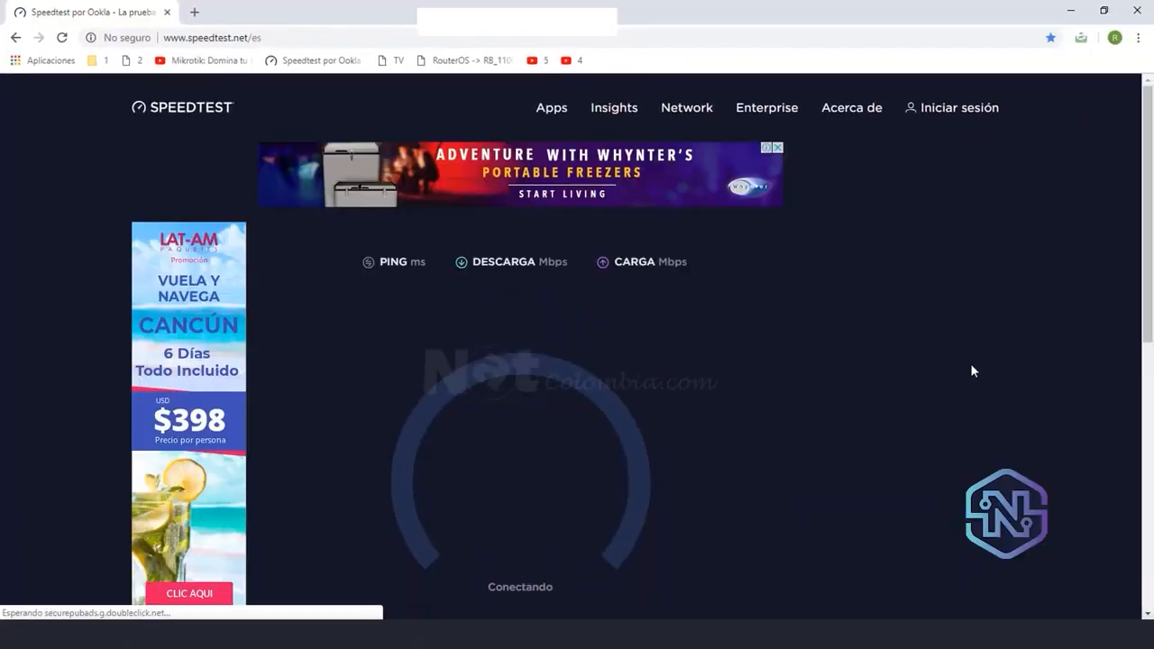
mouse_move(1150, 168)
mouse_down()
mouse_move(1149, 225)
mouse_move(1139, 167)
mouse_move(1140, 186)
mouse_up()
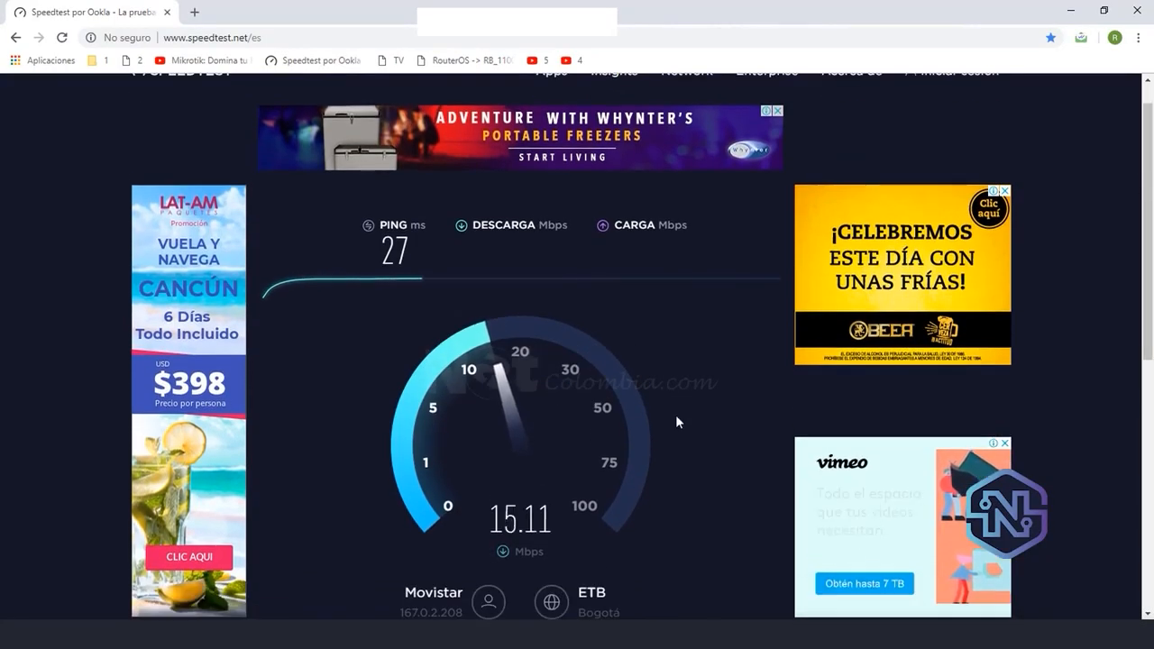
mouse_move(1148, 260)
mouse_down()
mouse_move(1149, 303)
mouse_move(1150, 281)
mouse_up()
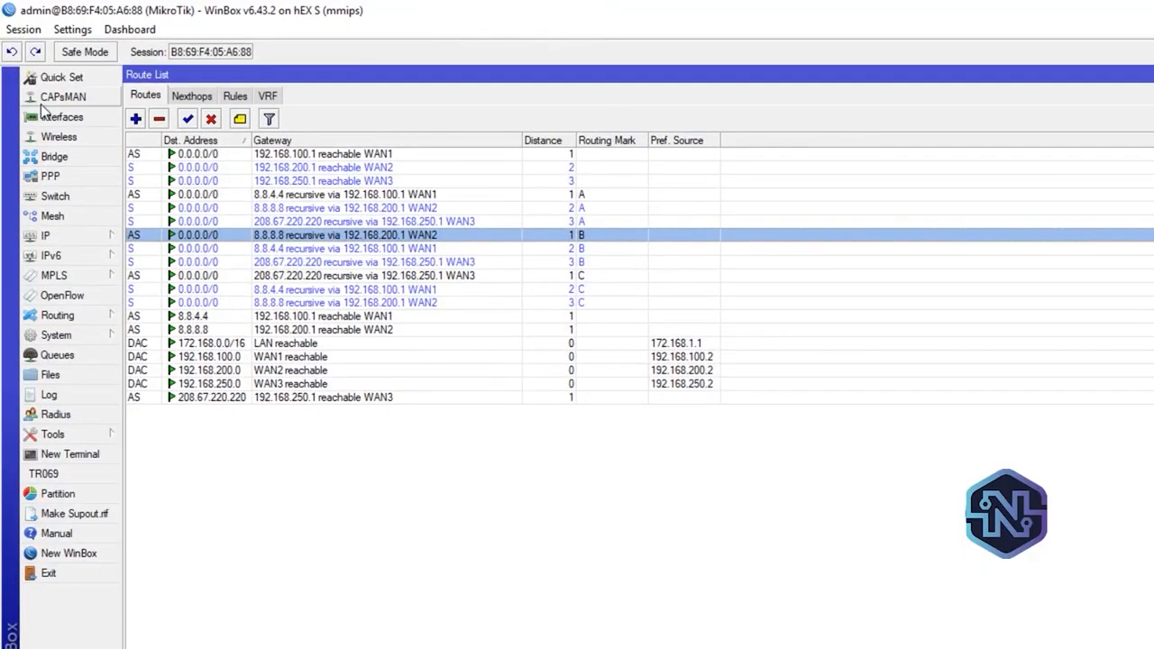
click(45, 120)
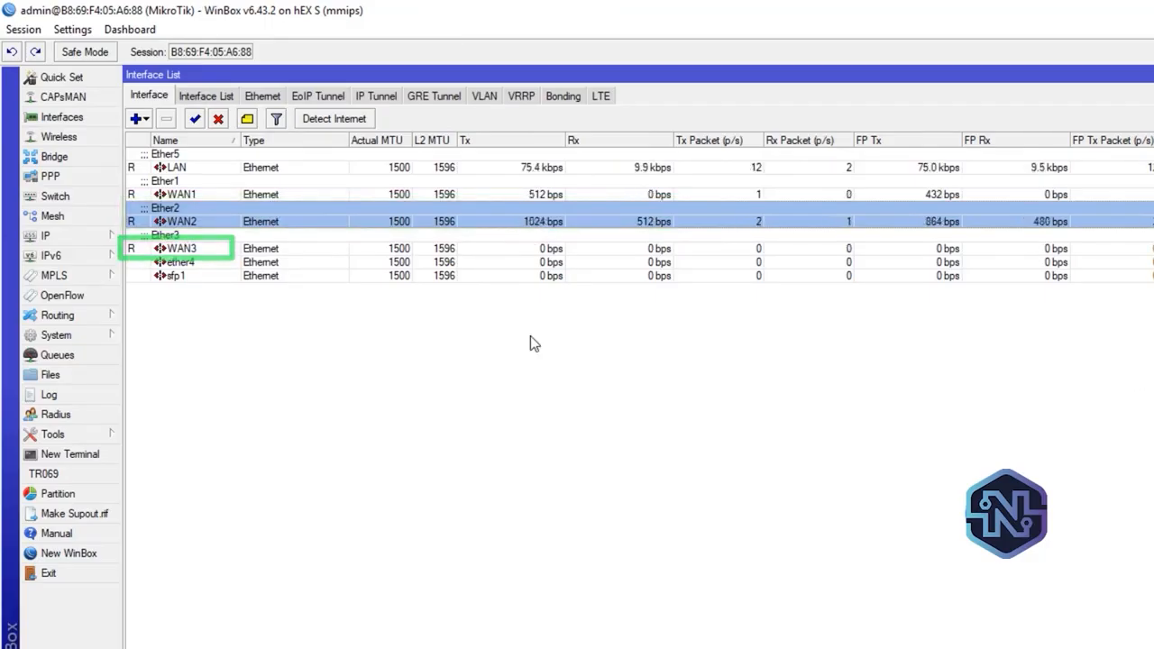
Change the firewall address list entry for 172.168.1.2 to list name 3 and save it
click(60, 240)
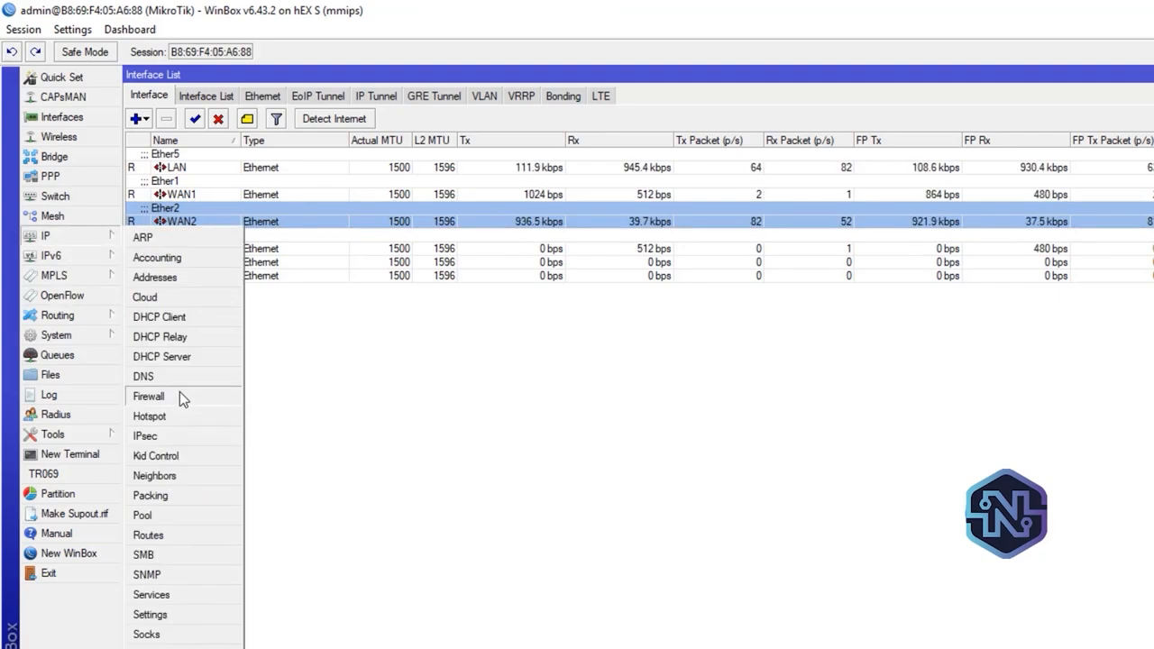
click(179, 394)
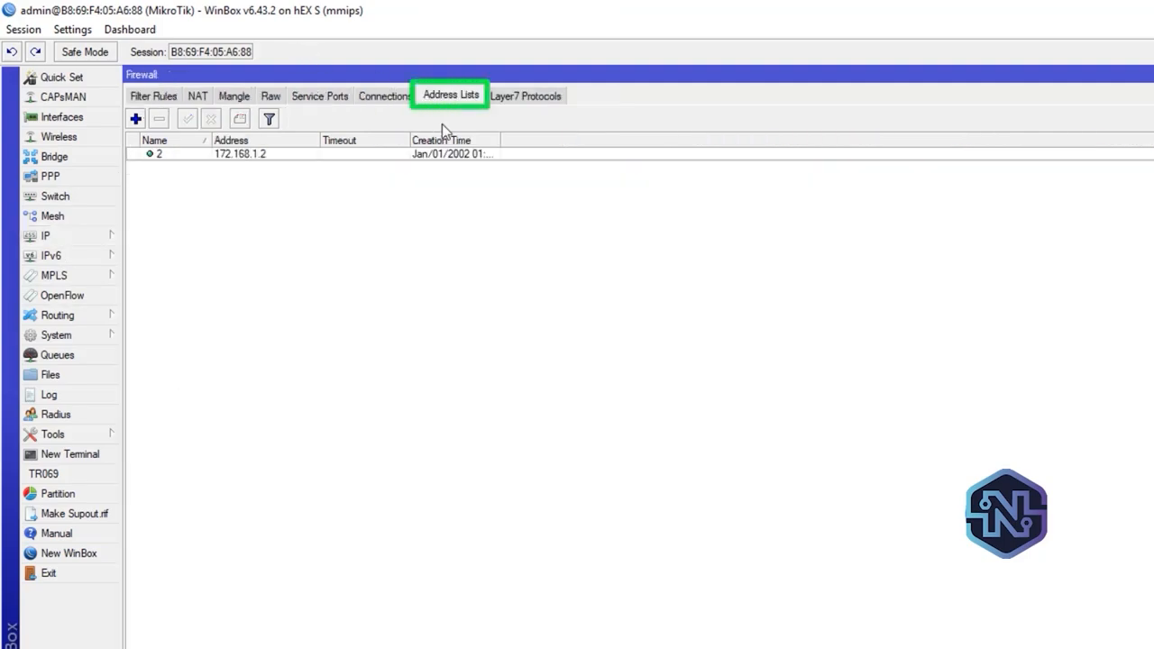
double_click(384, 155)
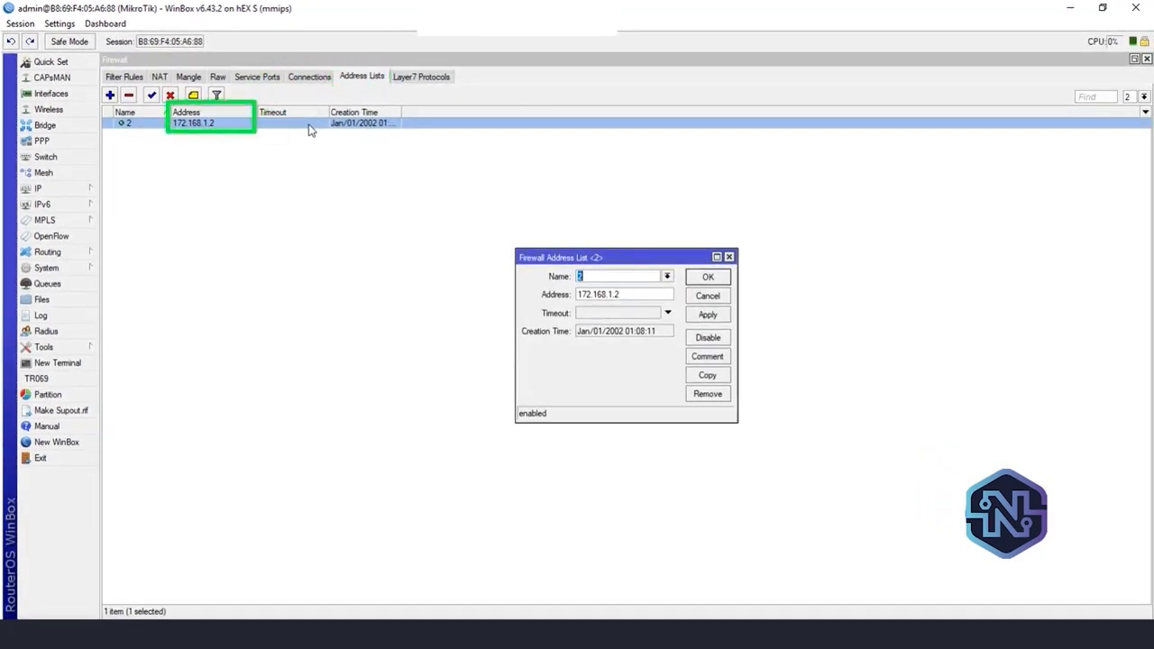
click(667, 276)
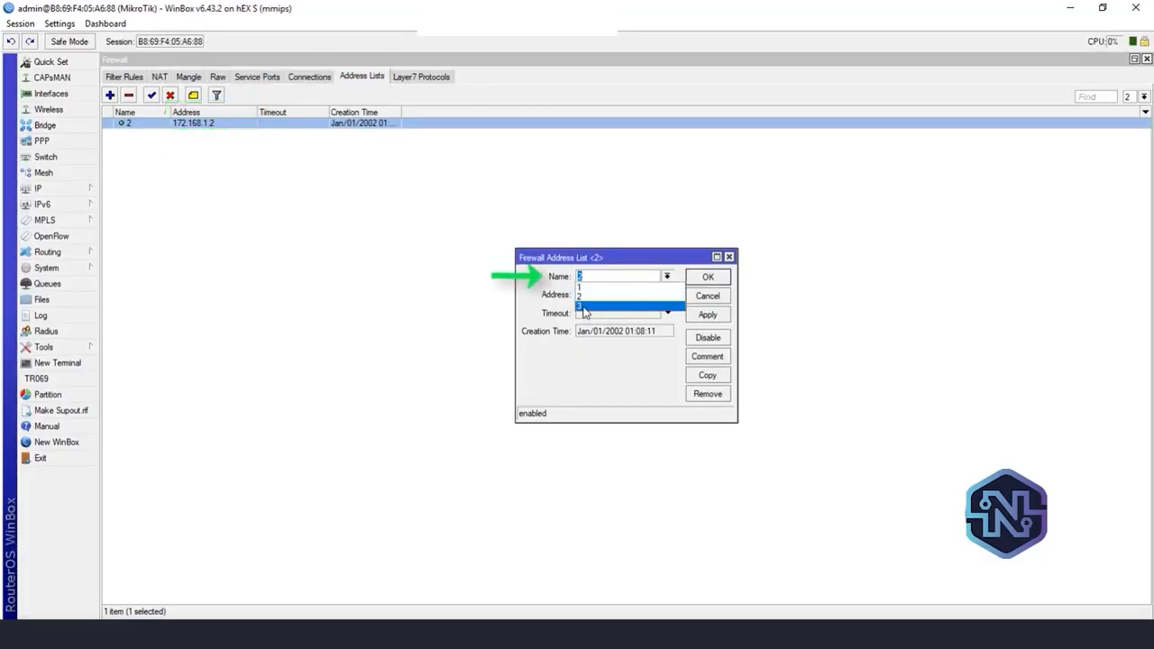
click(583, 307)
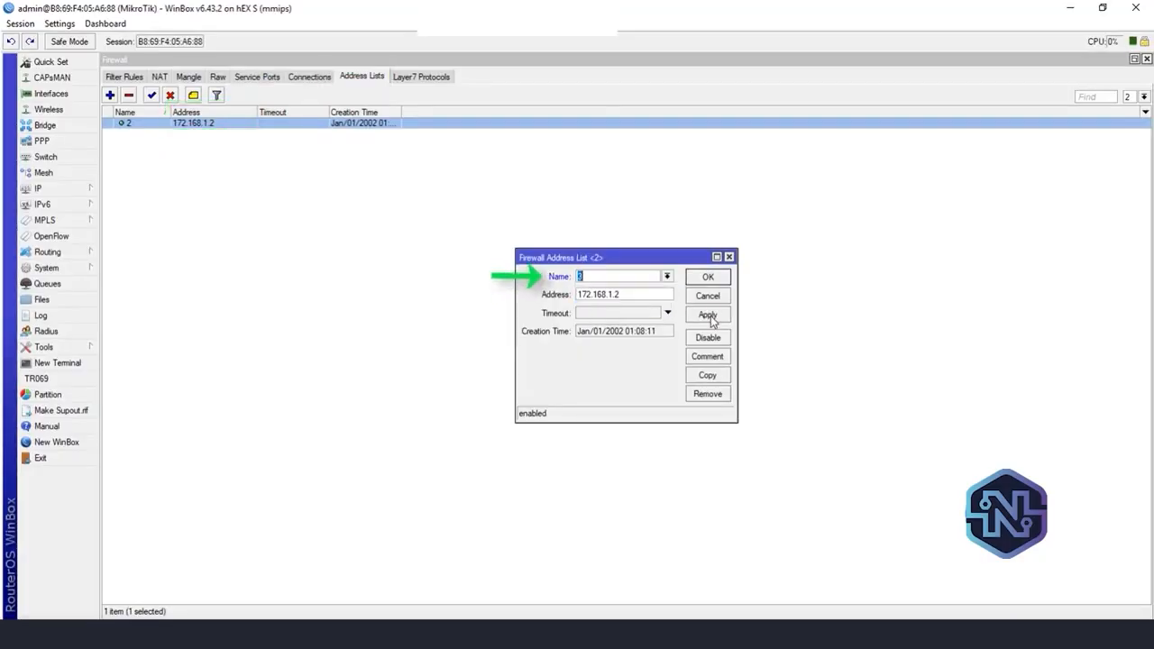
click(711, 317)
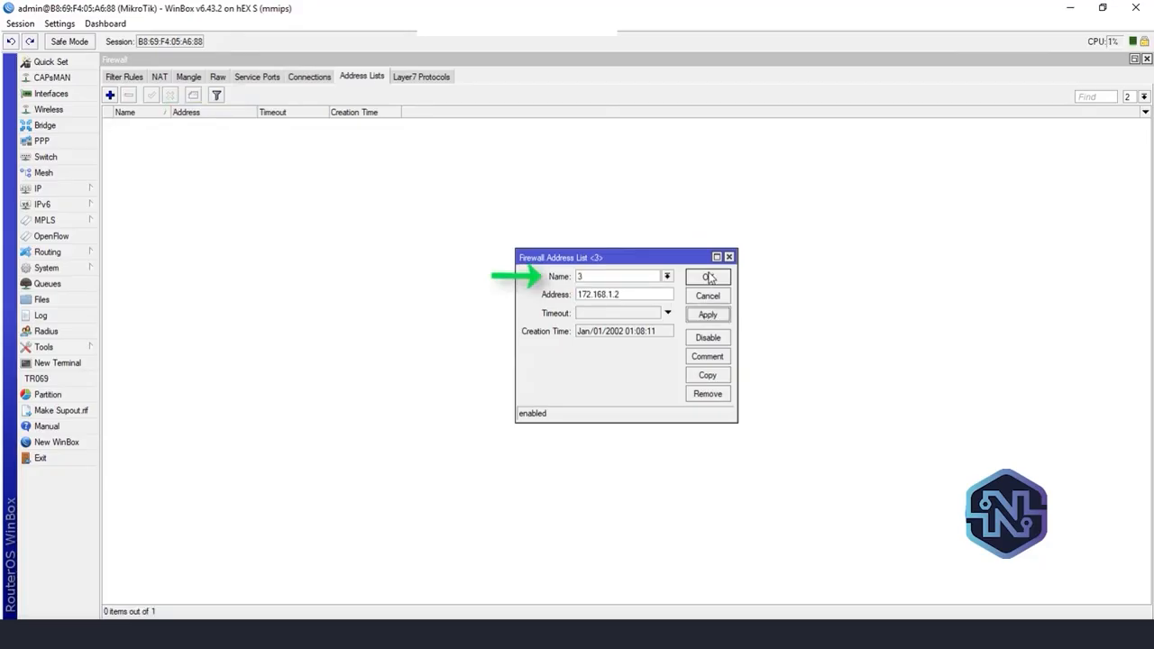
click(710, 277)
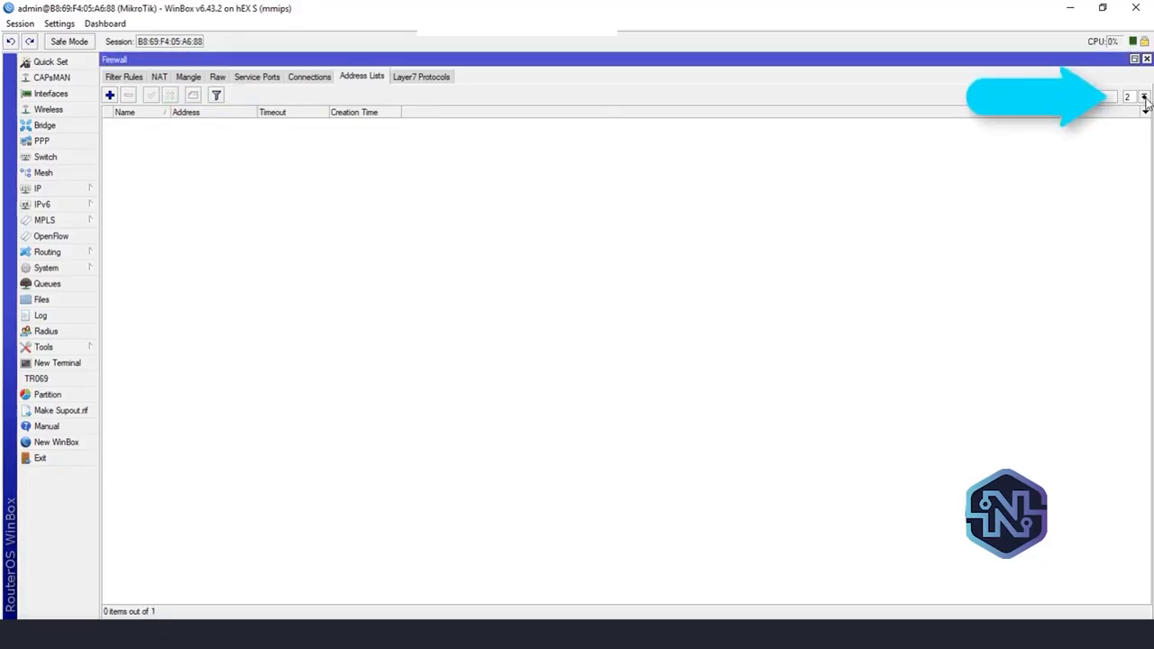
Filter the firewall address lists to list 3 and select the entry for 172.168.1.2
click(1143, 97)
click(1140, 127)
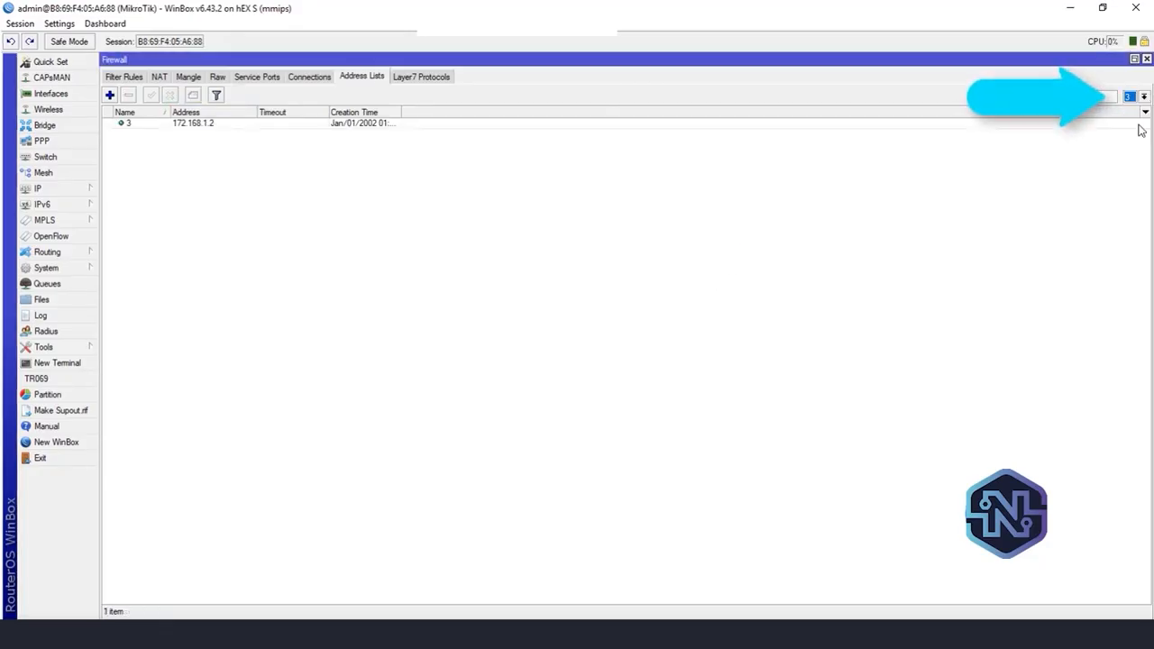
click(234, 130)
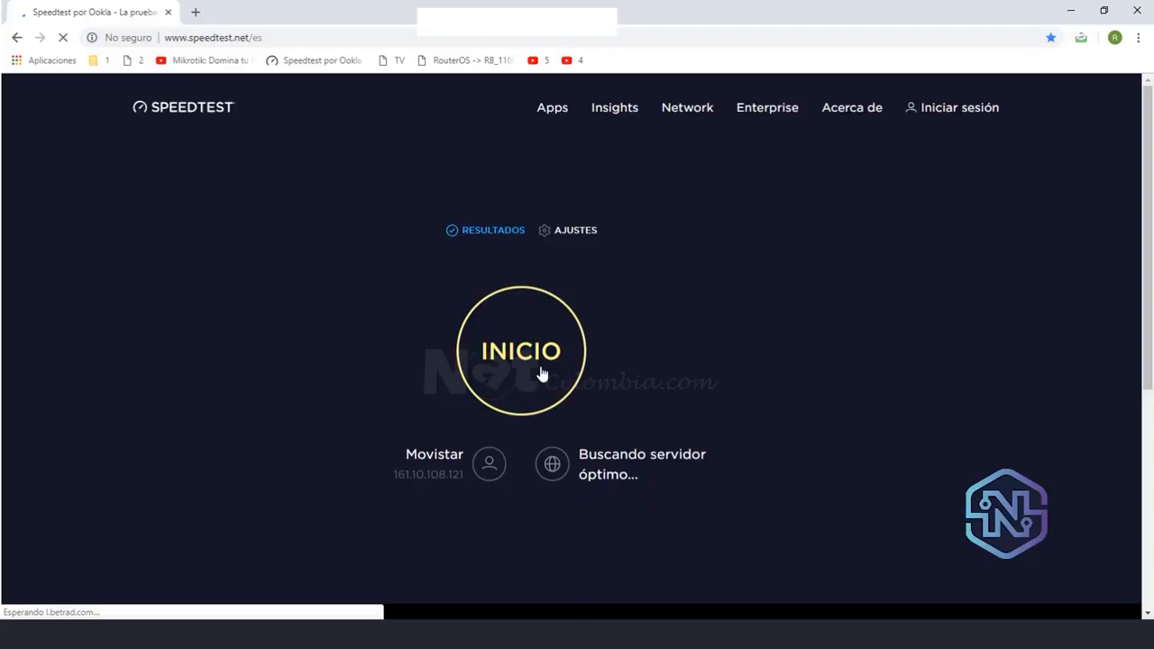
Switch to the browser and run a Speedtest, then check WAN3's traffic in the WinBox interface list
click(541, 373)
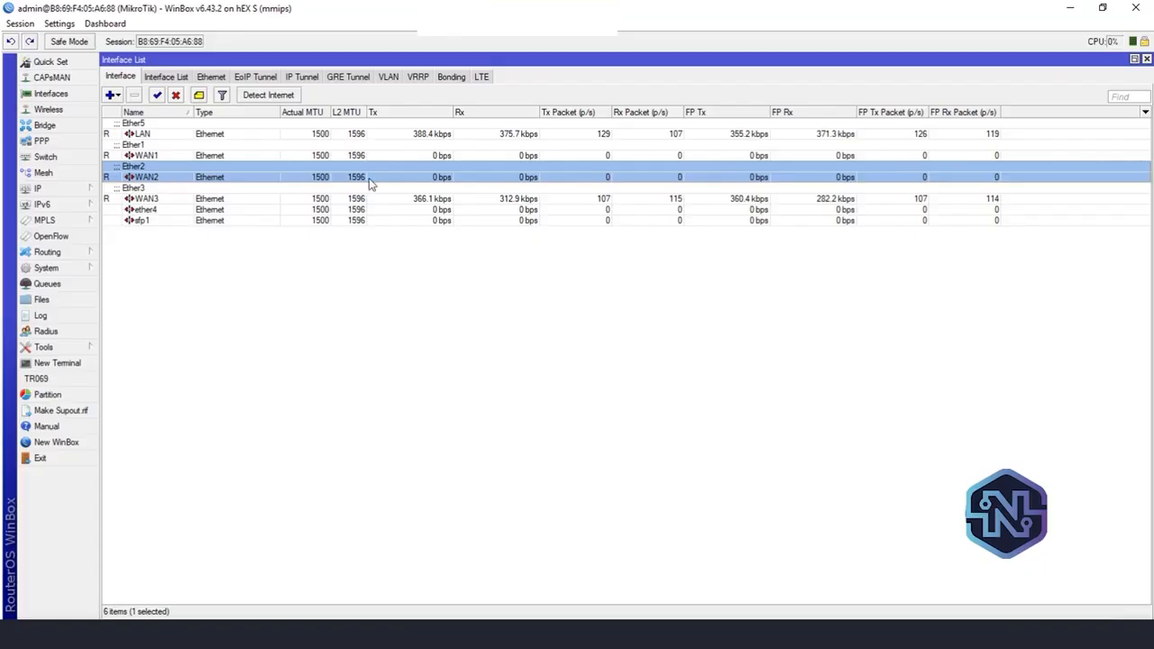
click(252, 199)
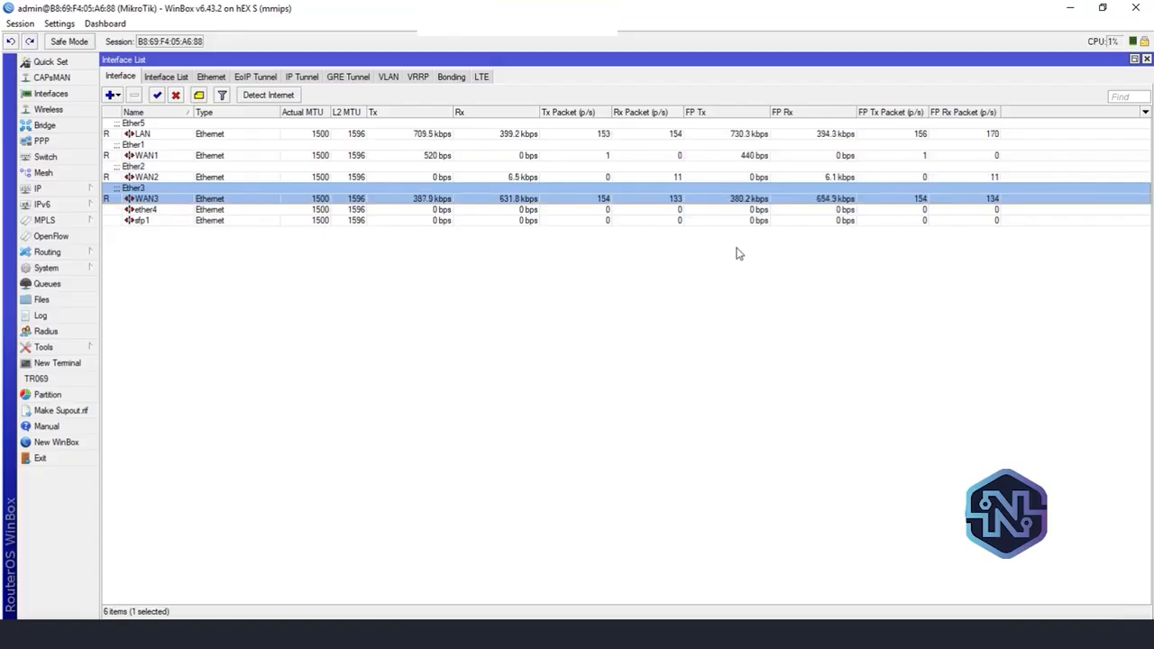
Open the IP route list and restore the interface list from its maximized size so both lists show side by side
click(52, 188)
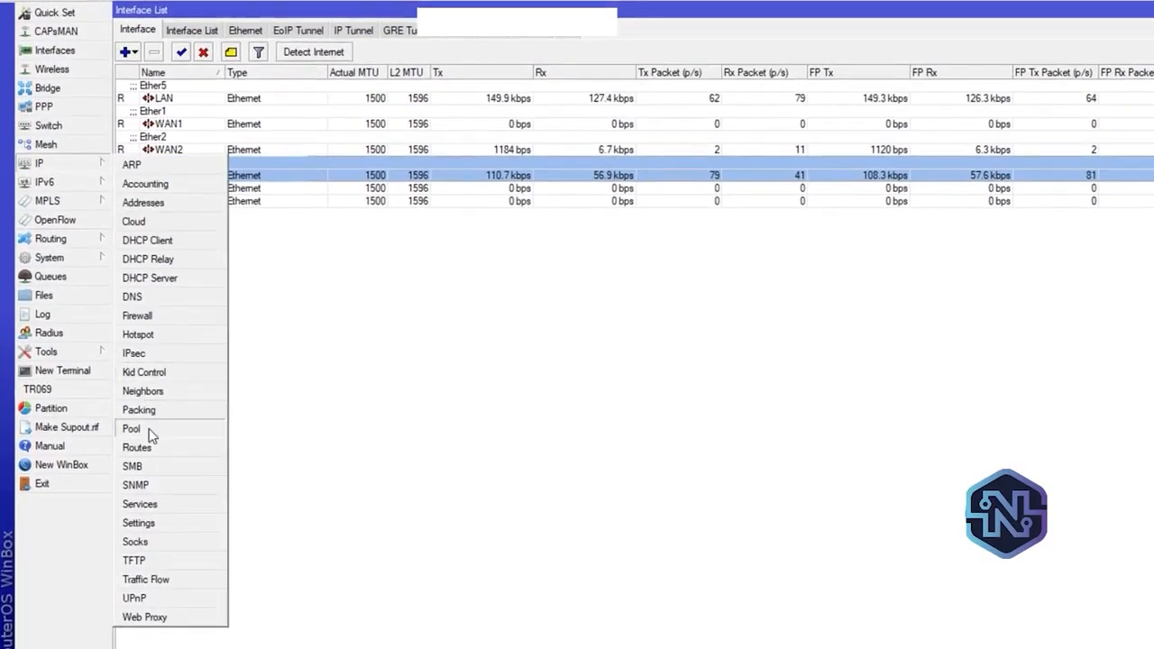
click(143, 447)
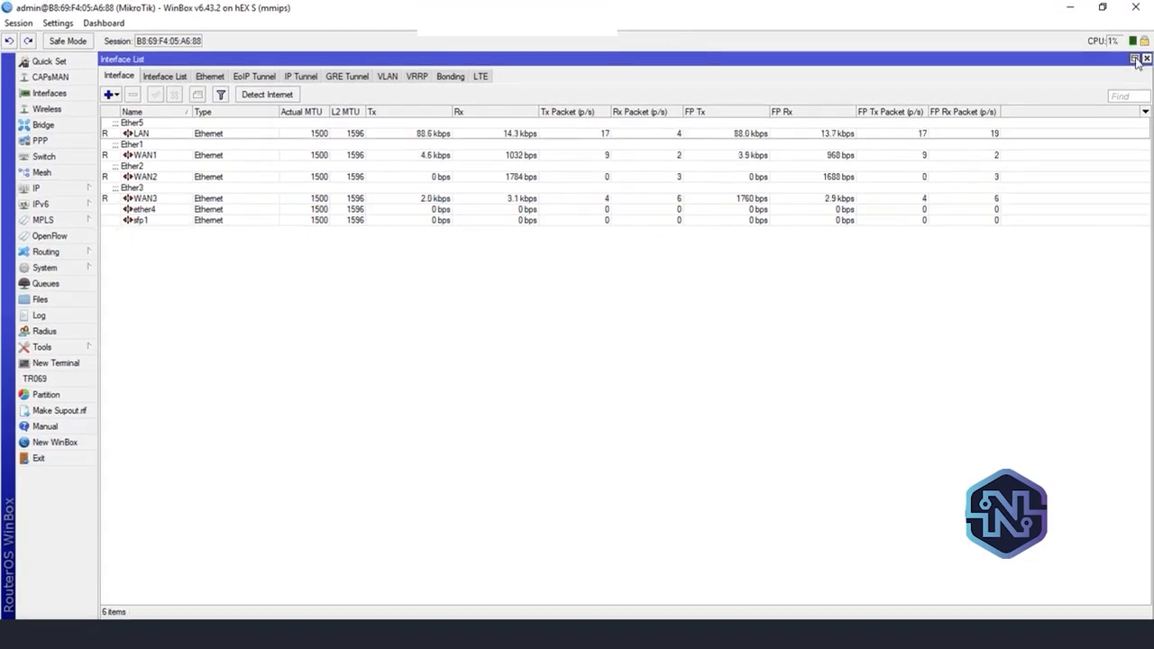
click(1134, 59)
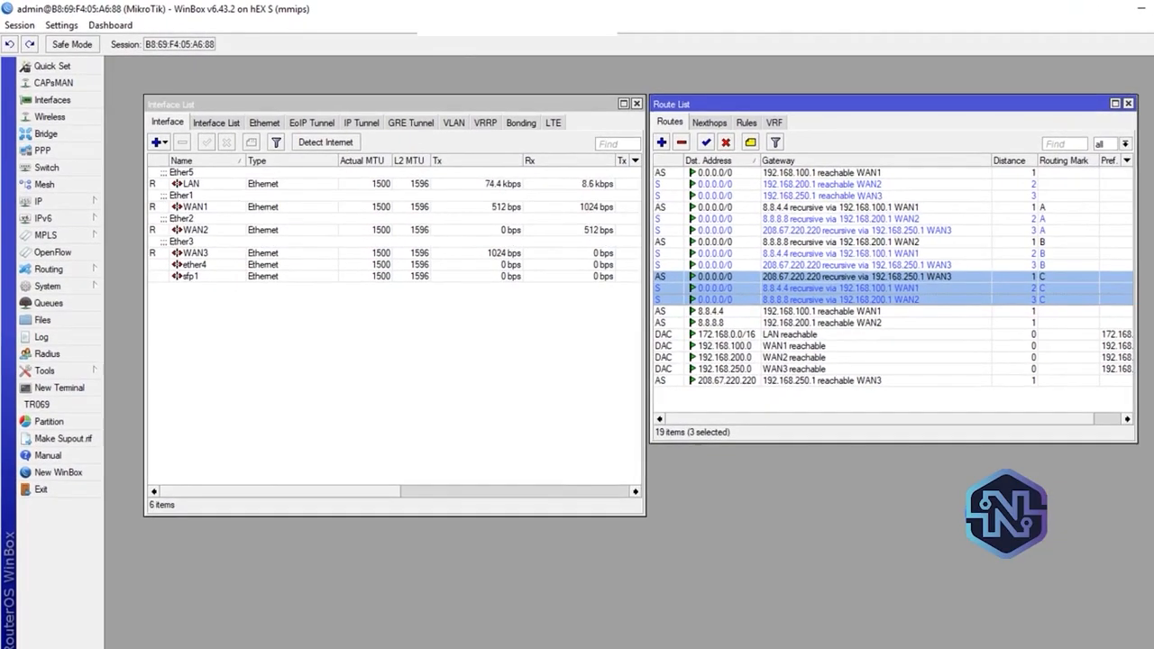
Disable WAN3 and check the distance 2 route with routing mark C, then disable WAN1 and check the distance 3 route
click(262, 252)
click(226, 141)
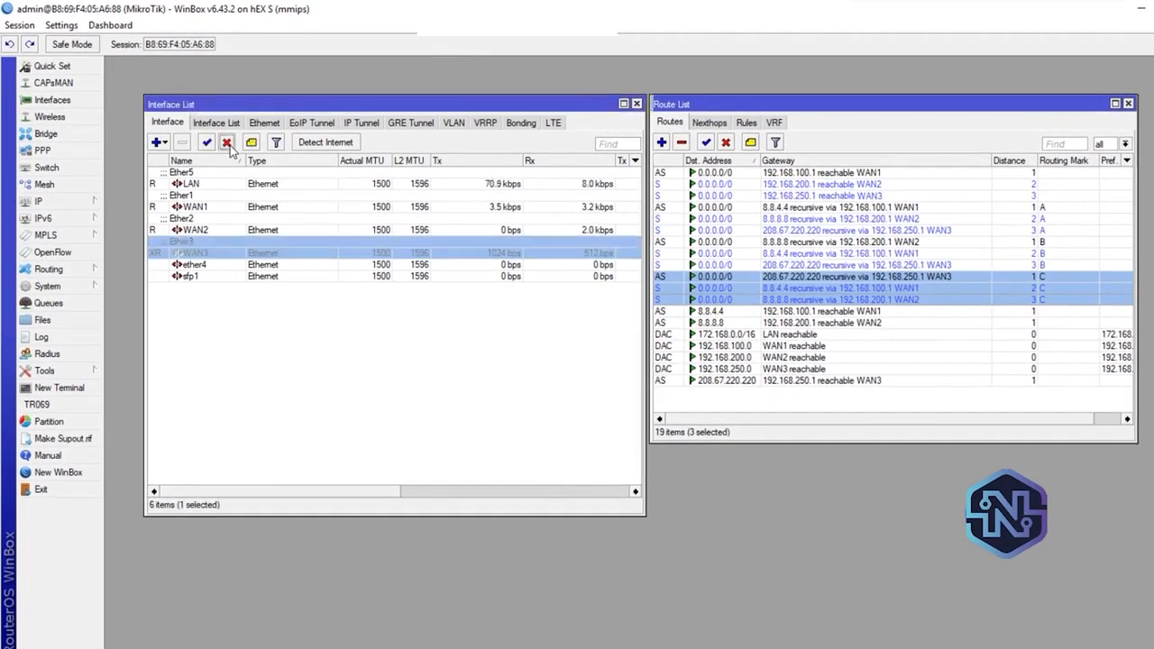
click(1066, 288)
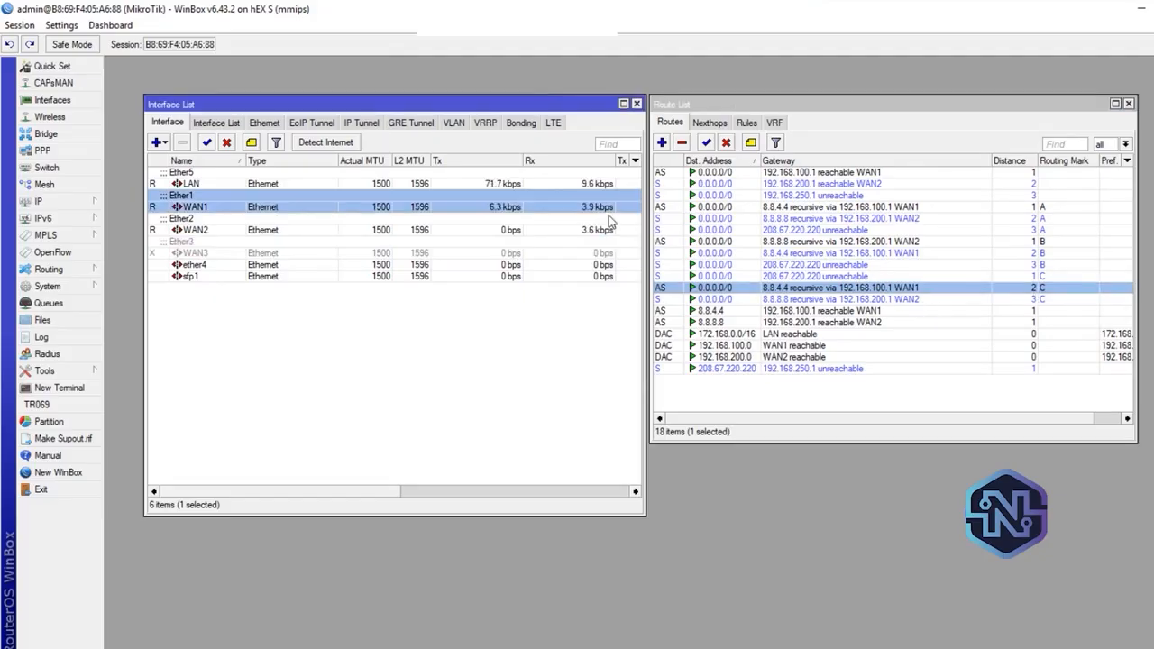
click(228, 143)
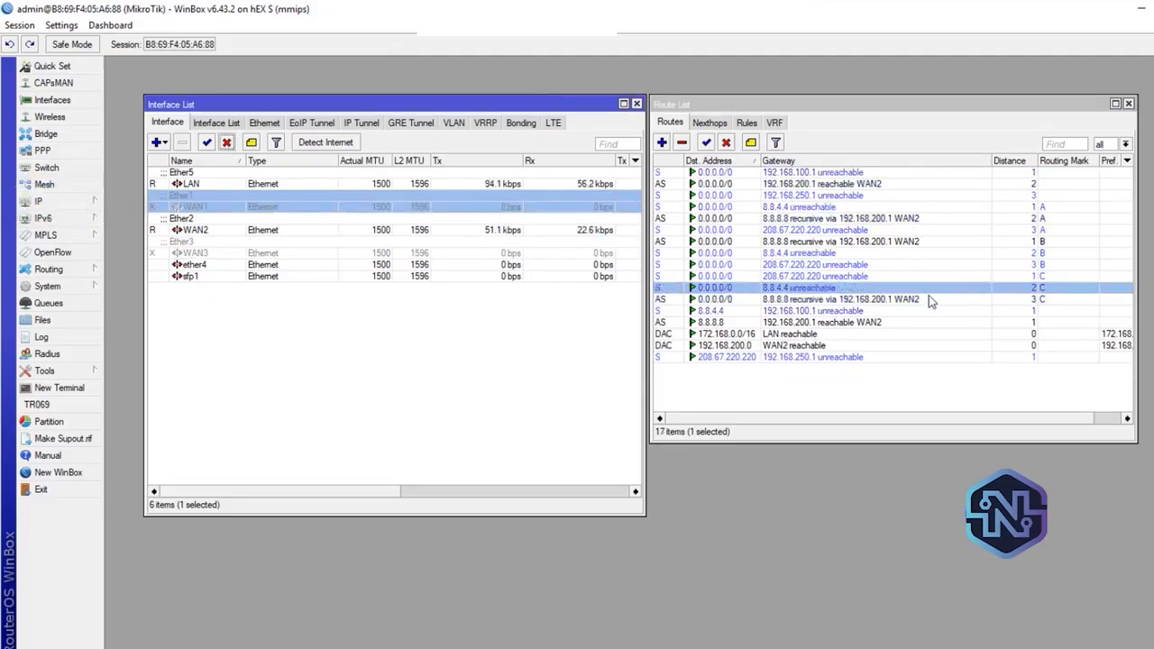
click(929, 299)
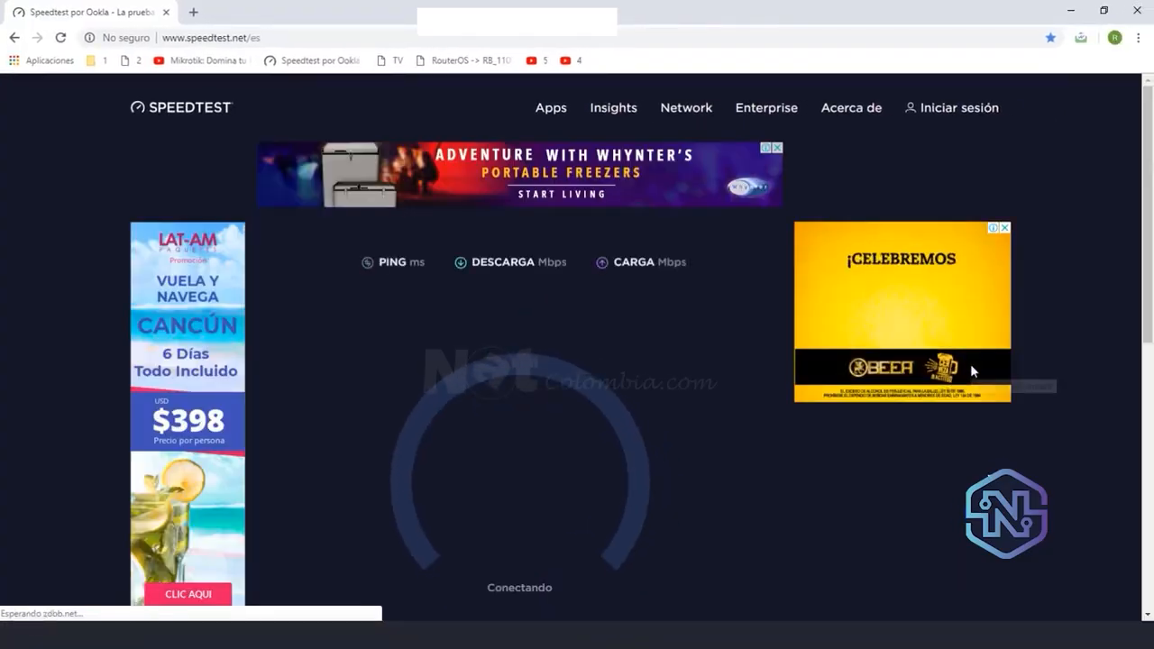
View the Speedtest run in the browser with WAN1 and WAN3 disabled and check WAN2's traffic in the WinBox interface list
mouse_move(1148, 170)
mouse_down()
mouse_move(1147, 225)
mouse_move(1140, 175)
mouse_move(1141, 187)
mouse_up()
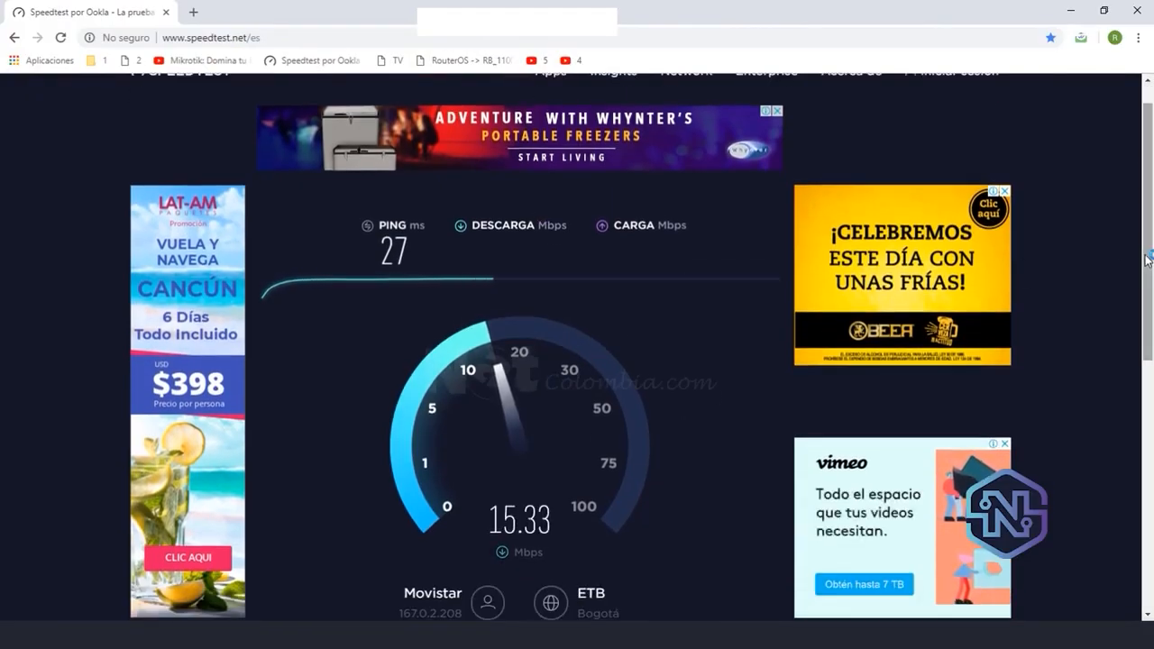
drag(1148, 274, 1148, 313)
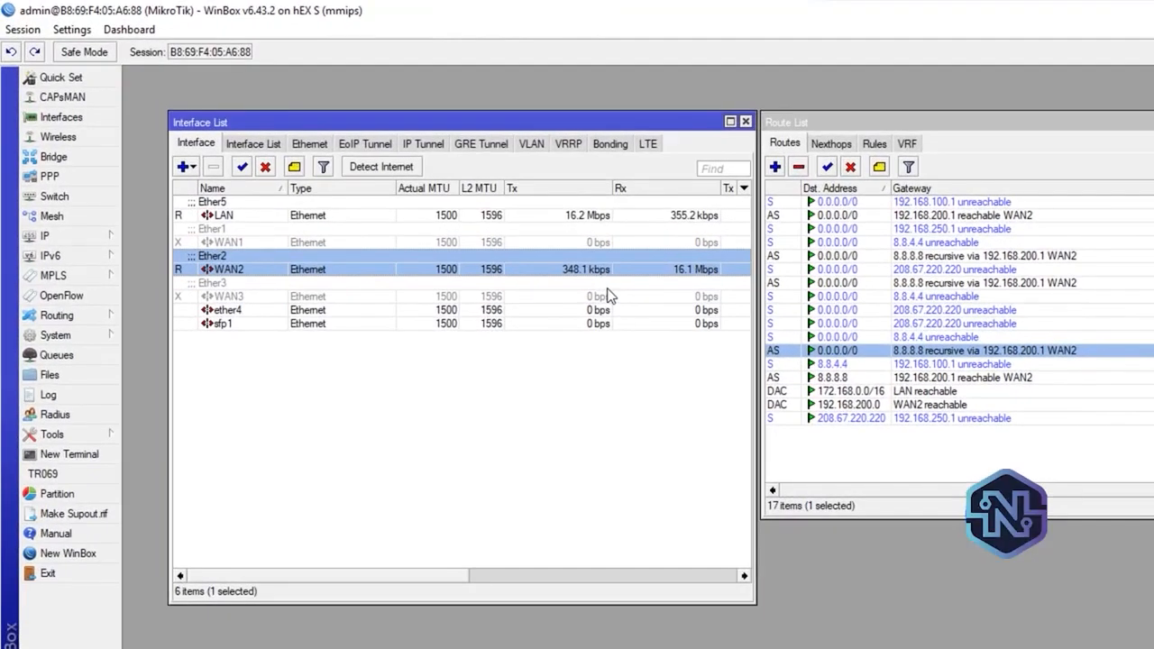
Re-enable the WAN1 and WAN3 interfaces and check the distance 1 route with routing mark A in the route list
click(250, 243)
click(241, 167)
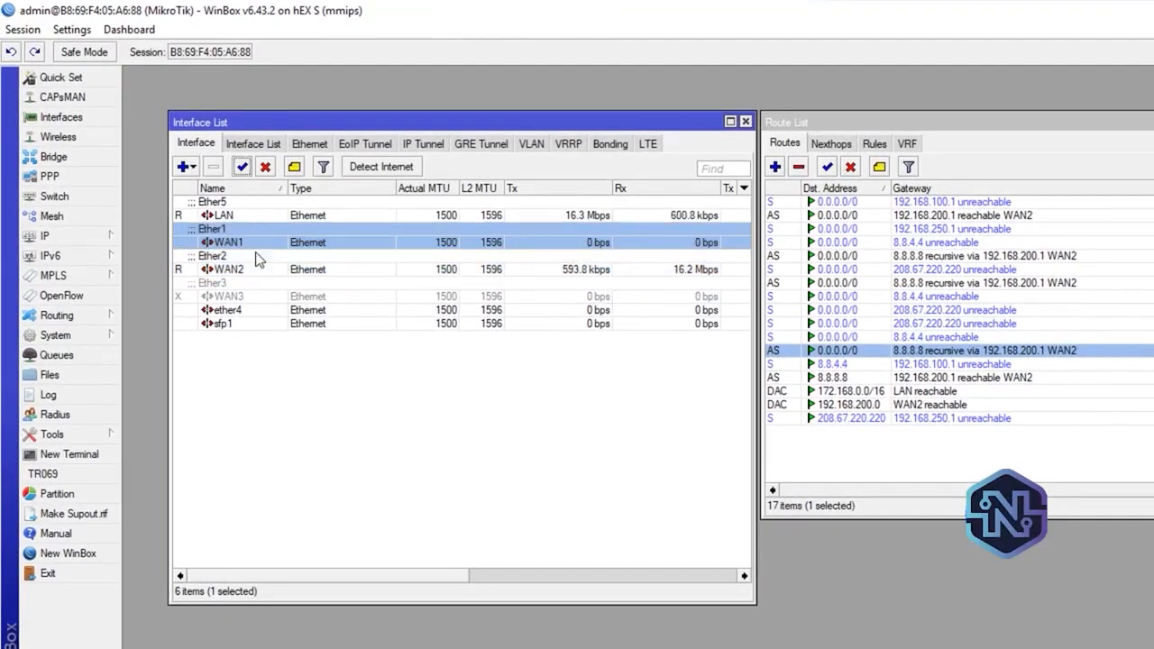
click(273, 298)
click(242, 166)
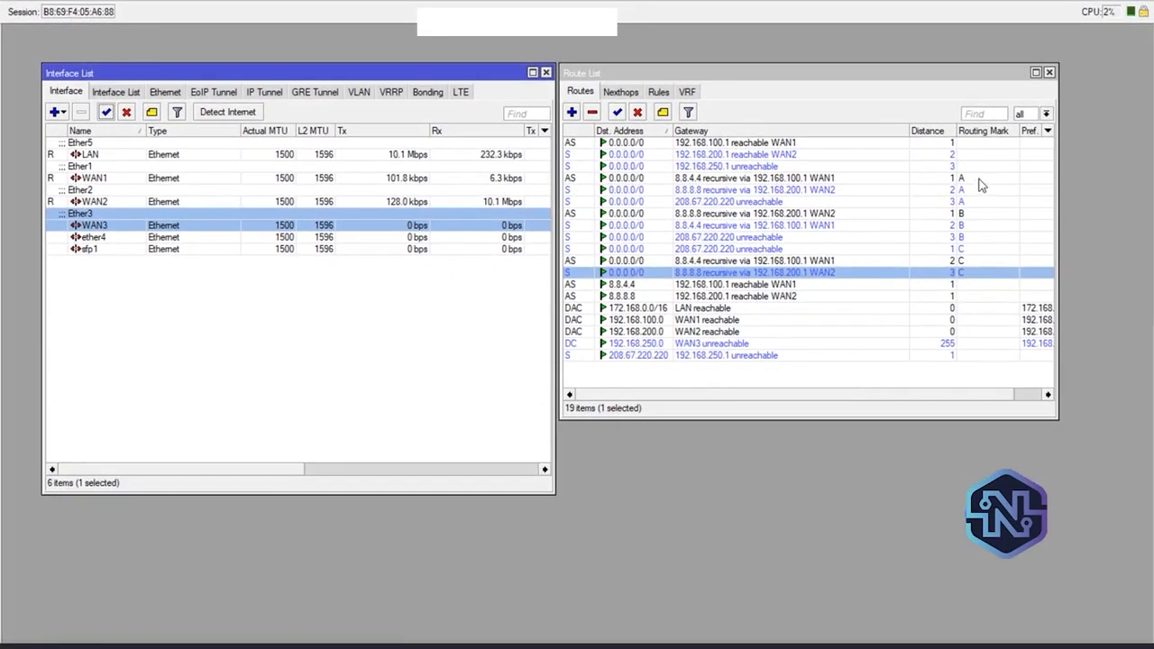
click(979, 180)
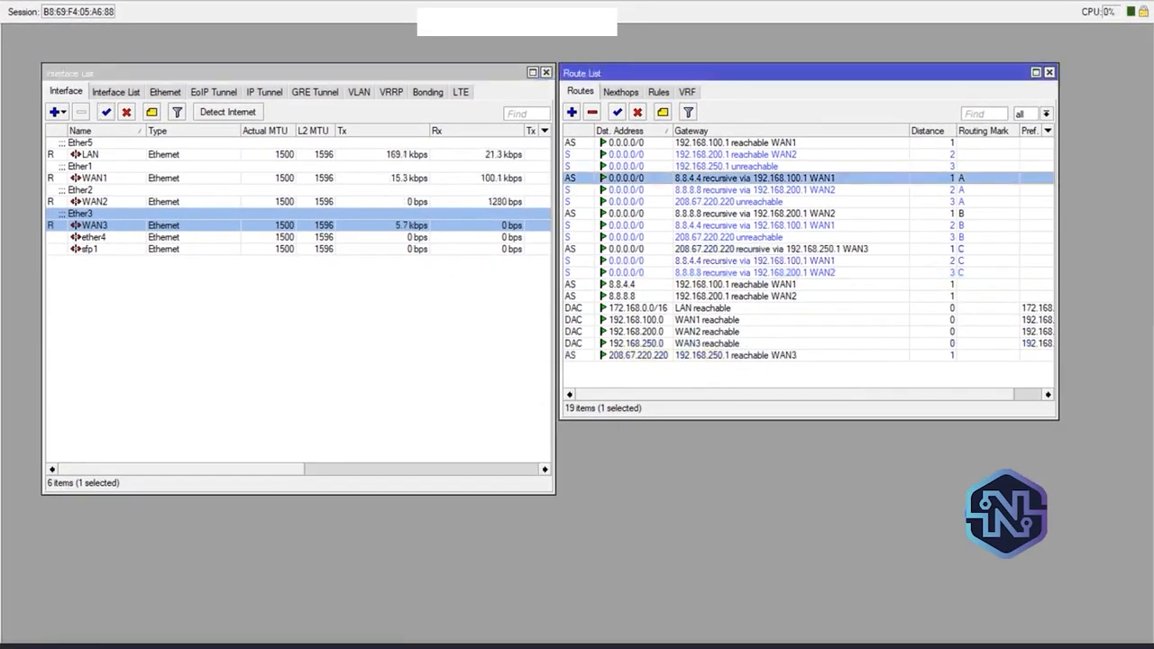
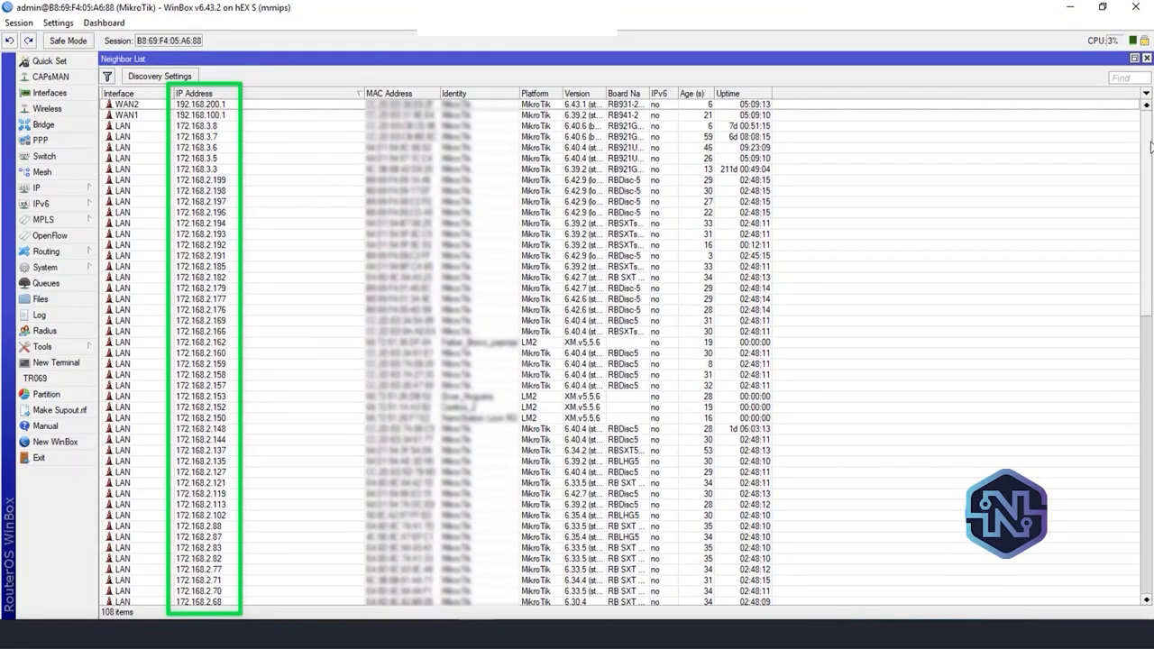
Look through the LAN addresses in the neighbor list, and add 172.168.1.7 to firewall address list 3
drag(1150, 149, 1152, 430)
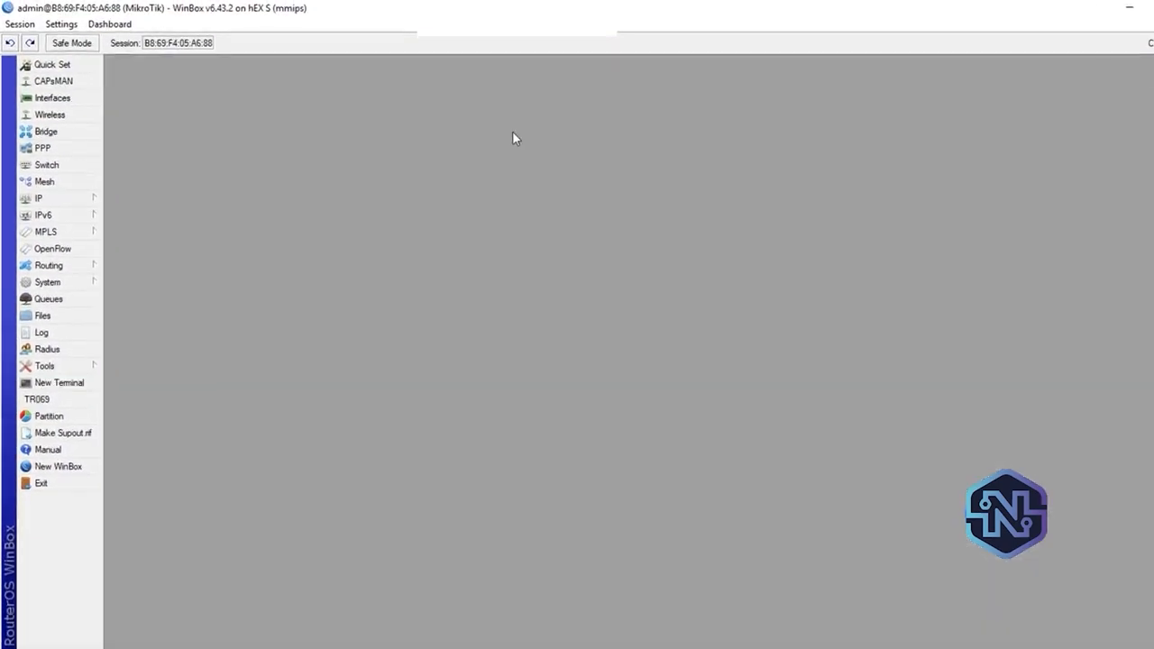
click(50, 199)
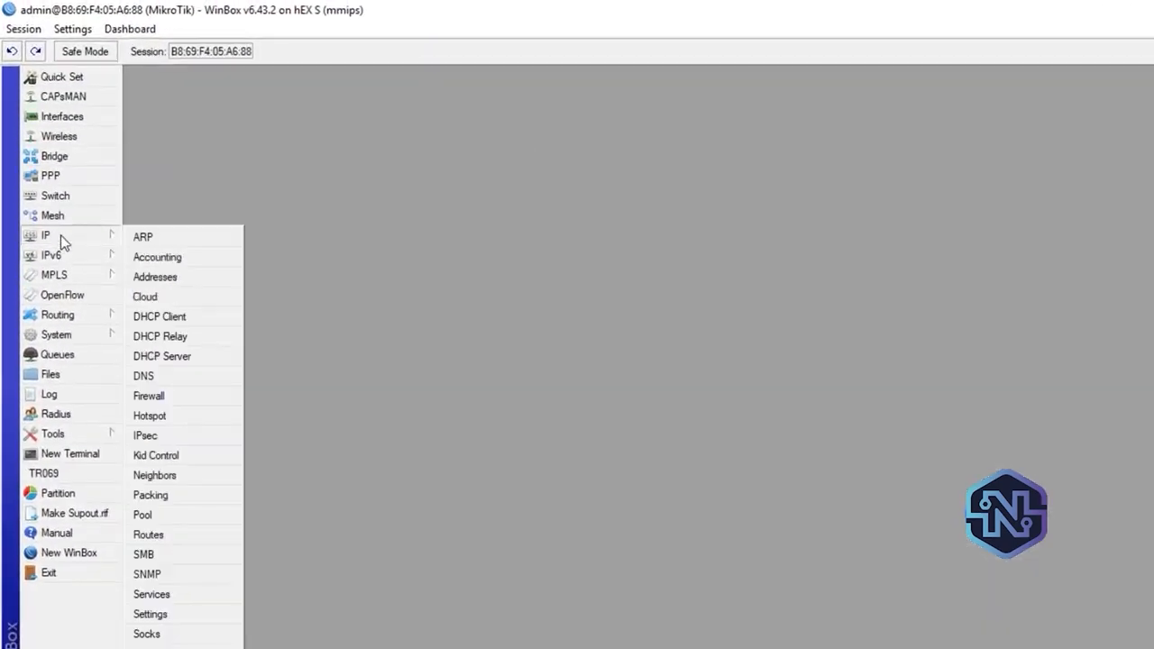
click(159, 399)
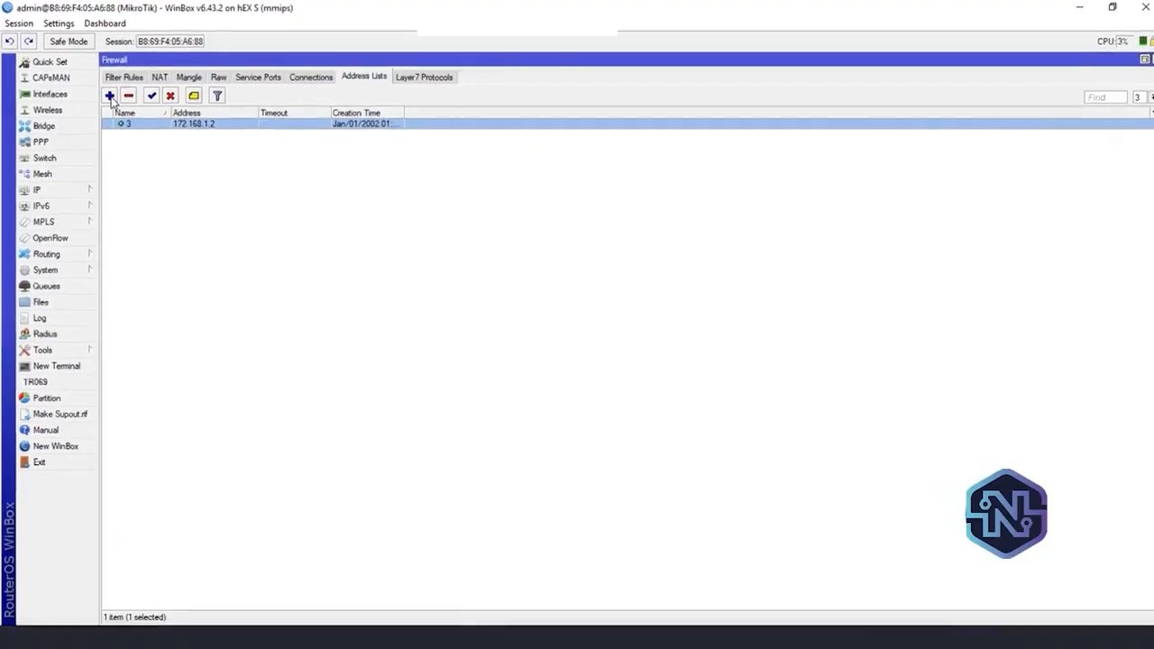
click(109, 95)
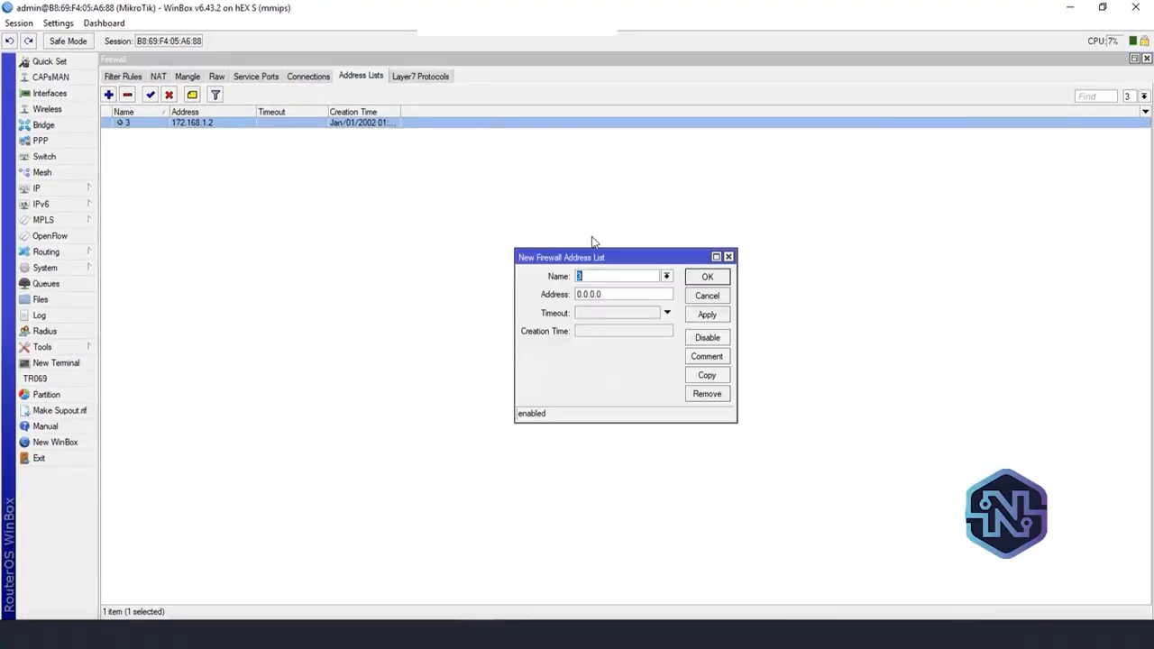
click(613, 293)
text(172.168.1.7)
click(721, 315)
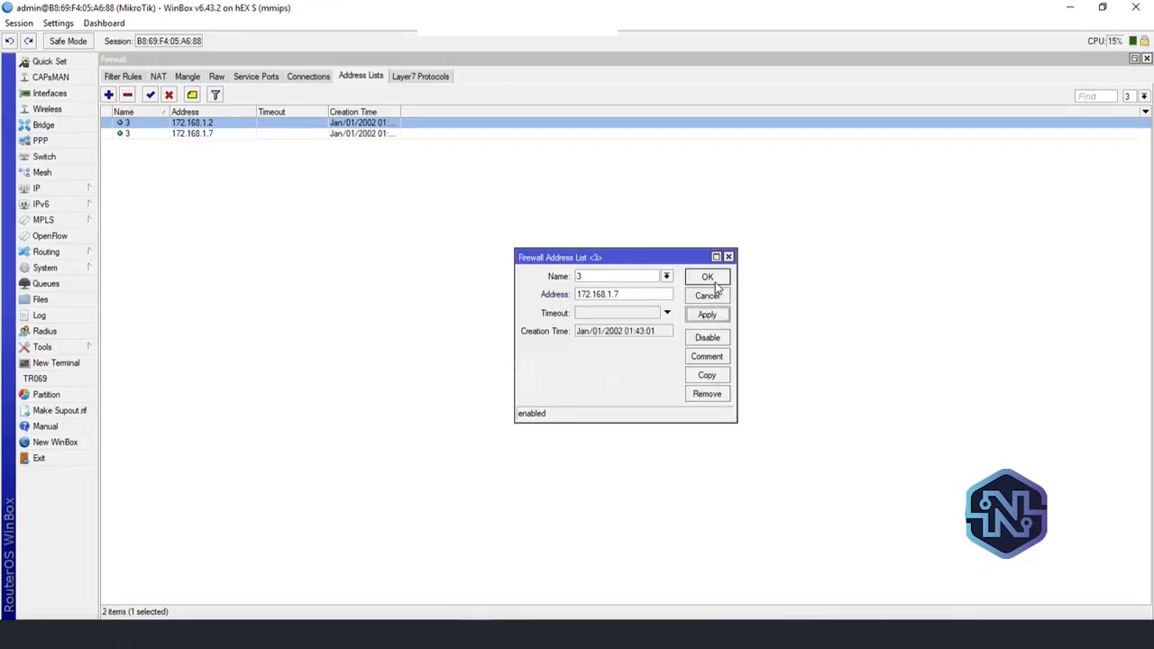
click(709, 295)
Add the address 172.168.1.9 to firewall address list 3
click(200, 134)
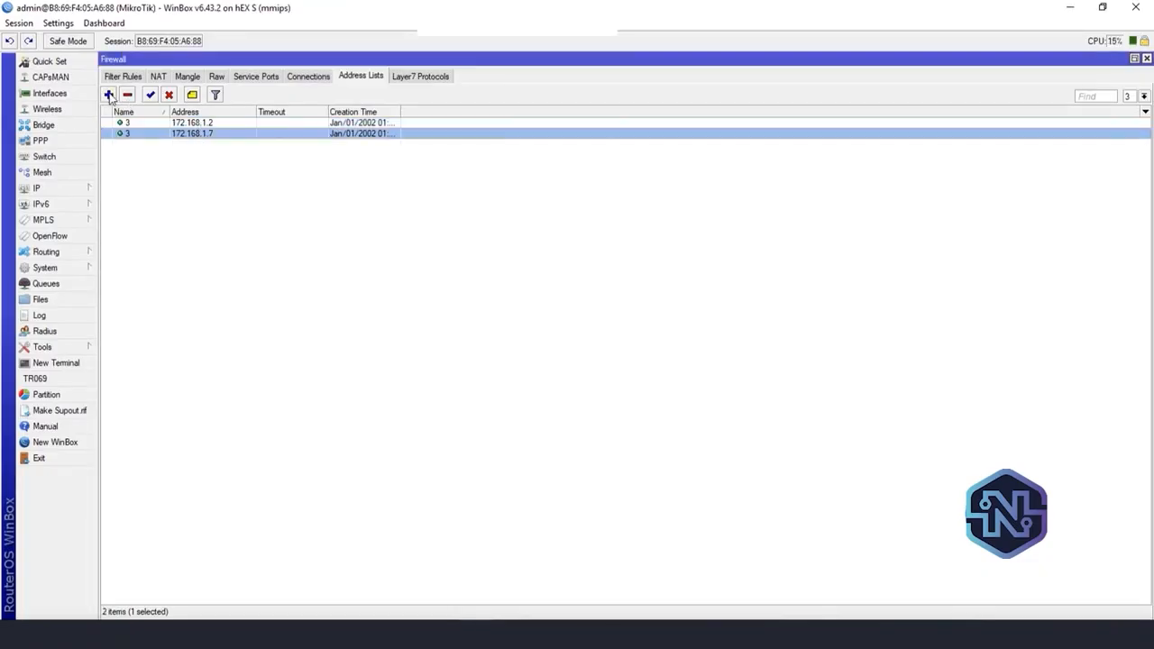
click(109, 94)
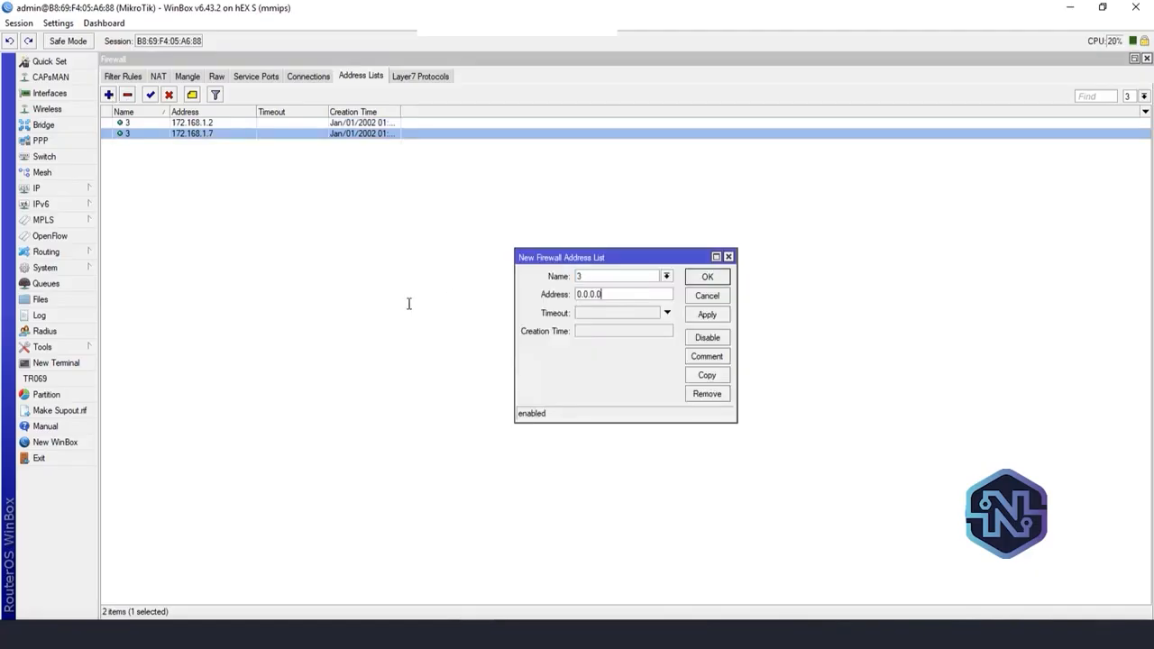
key(Tab)
text(172.16)
click(703, 316)
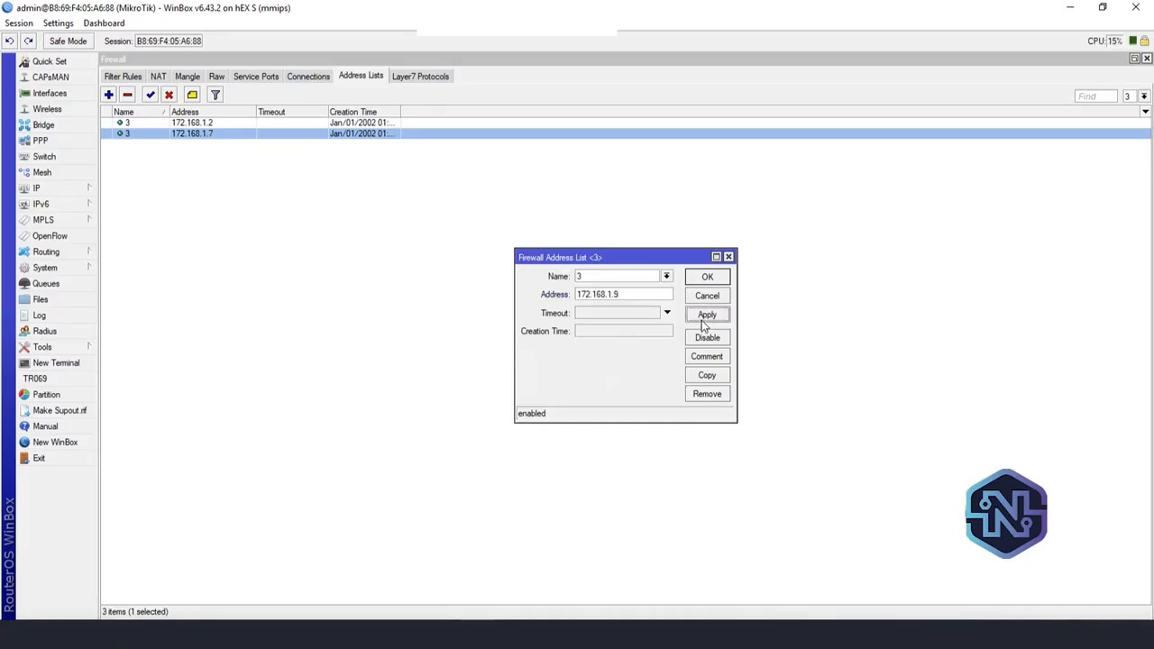
click(704, 278)
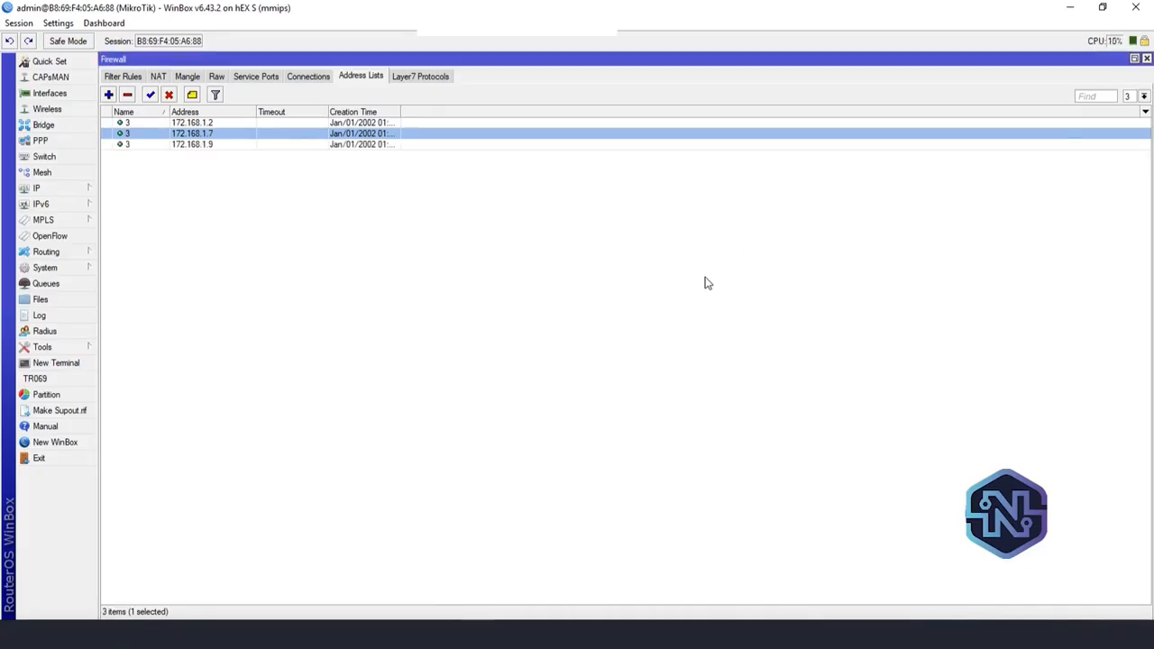
Look up the next LAN address in the IP neighbor list, and add 172.168.1.14 to firewall address list 3
click(67, 188)
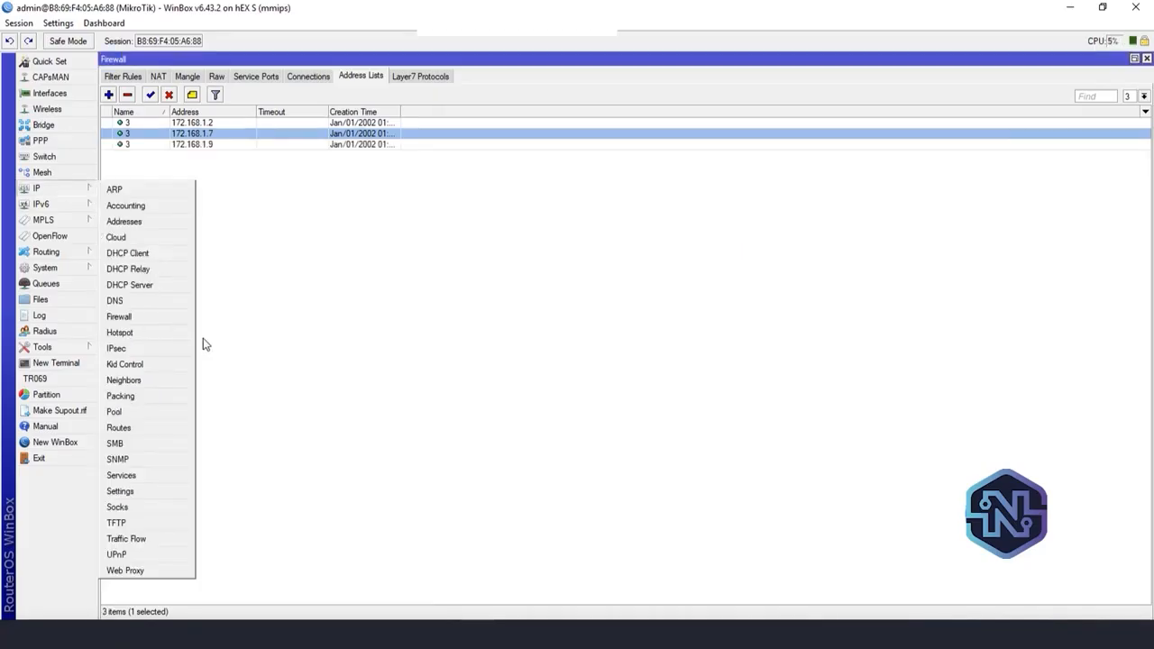
click(171, 381)
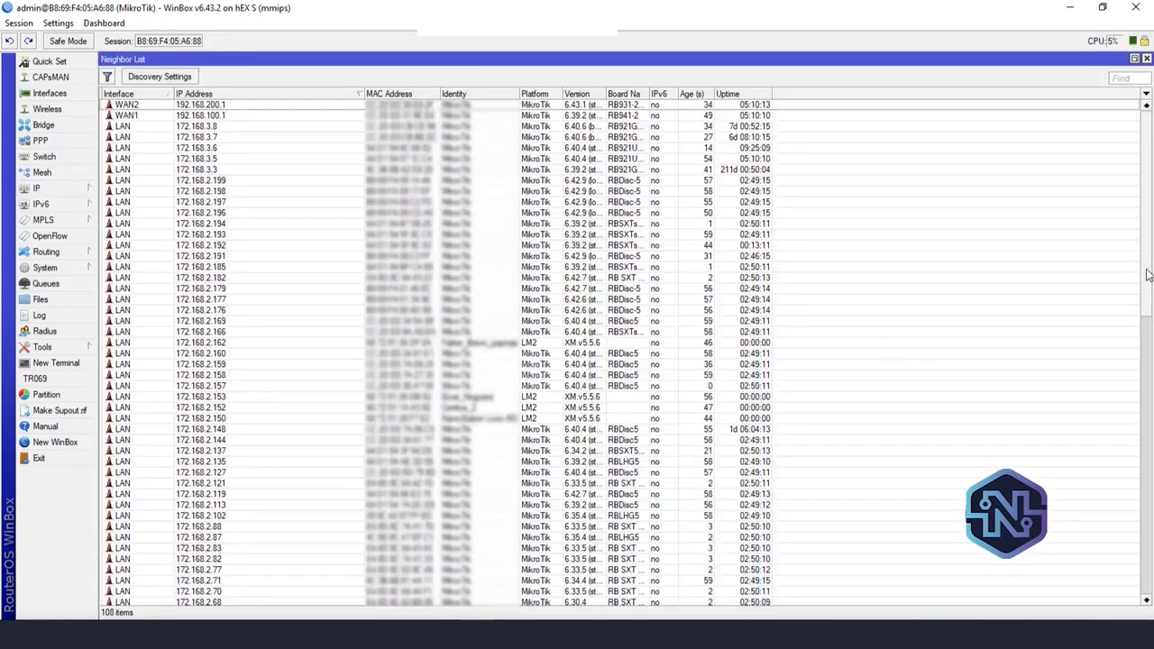
scroll(631, 361, down, 20)
click(253, 546)
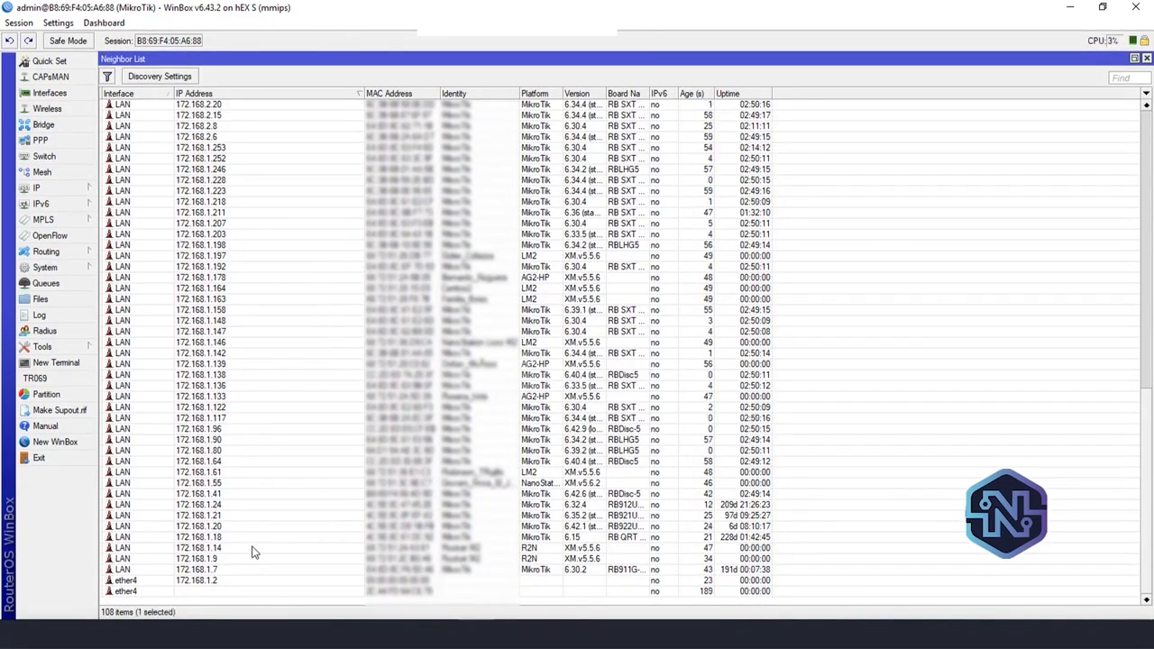
click(243, 539)
click(234, 530)
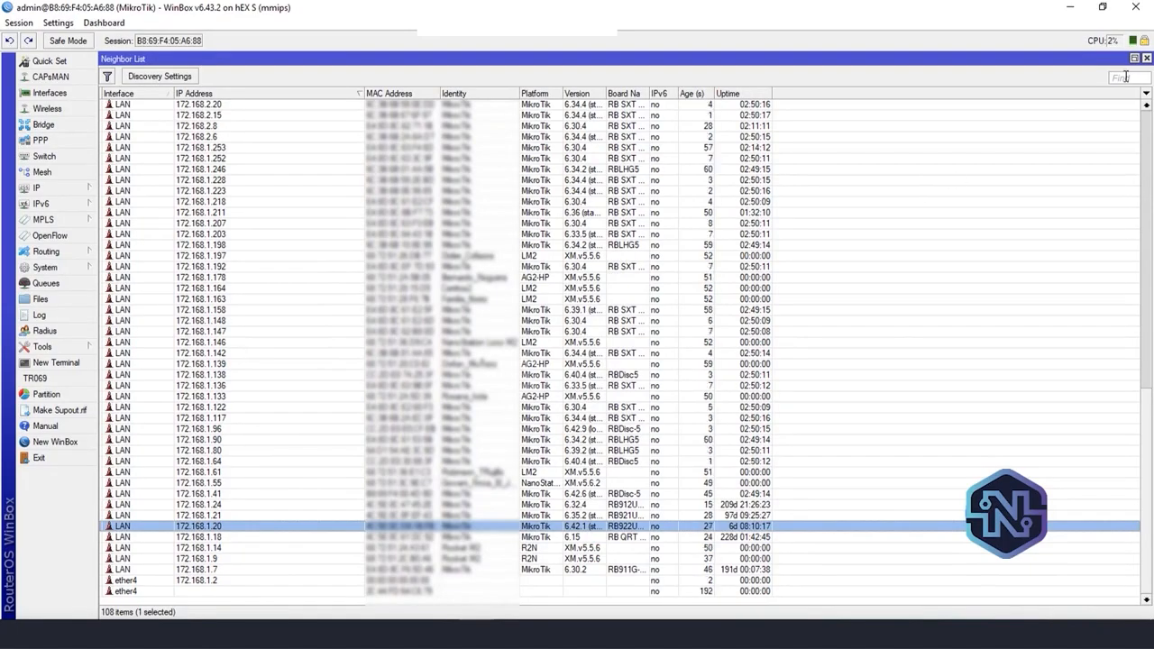
click(1146, 58)
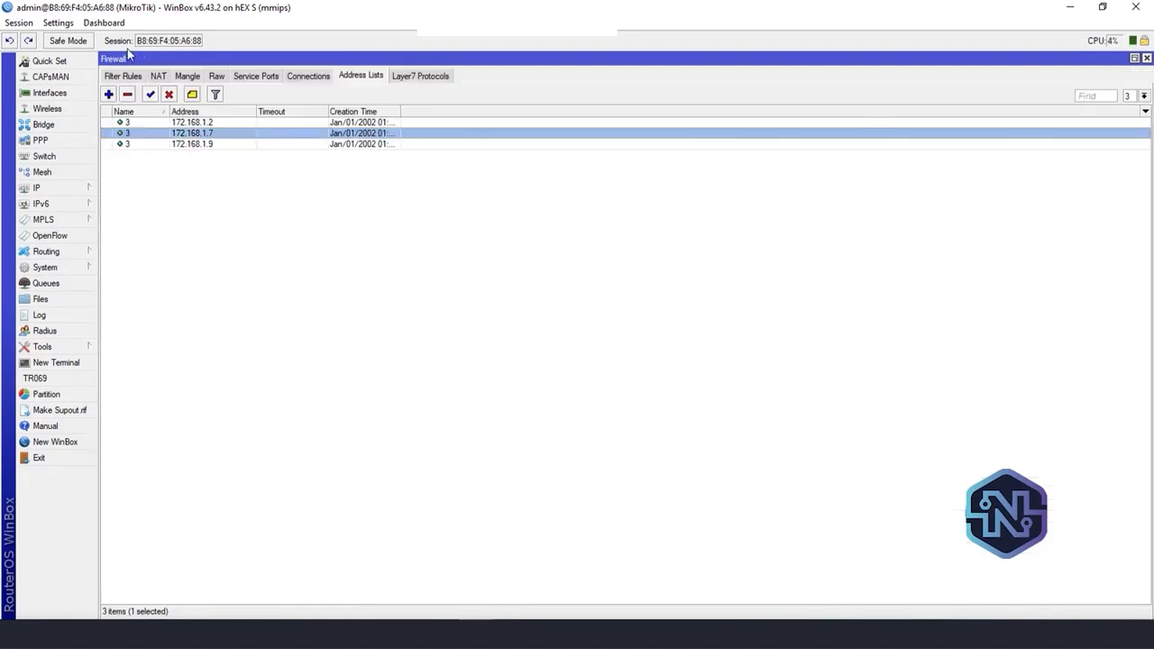
click(108, 93)
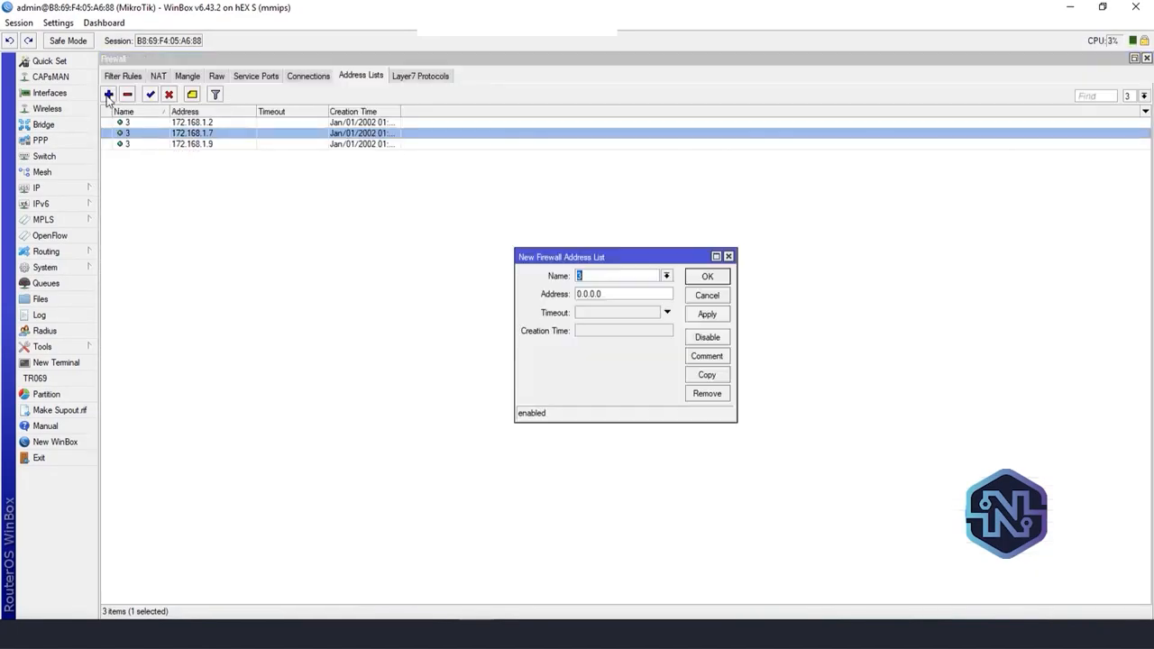
click(621, 298)
text(172.168.1.14)
click(719, 315)
click(707, 279)
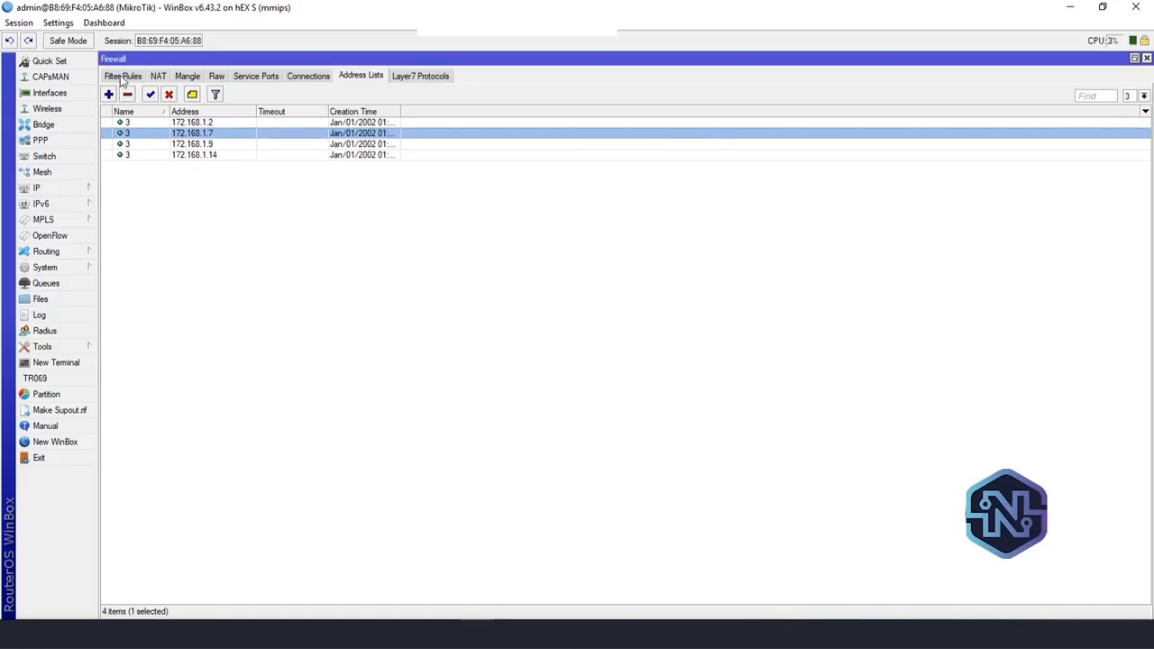
Check the neighbor list again for further LAN addresses, and add 172.168.1.18 to firewall address list 3
click(75, 189)
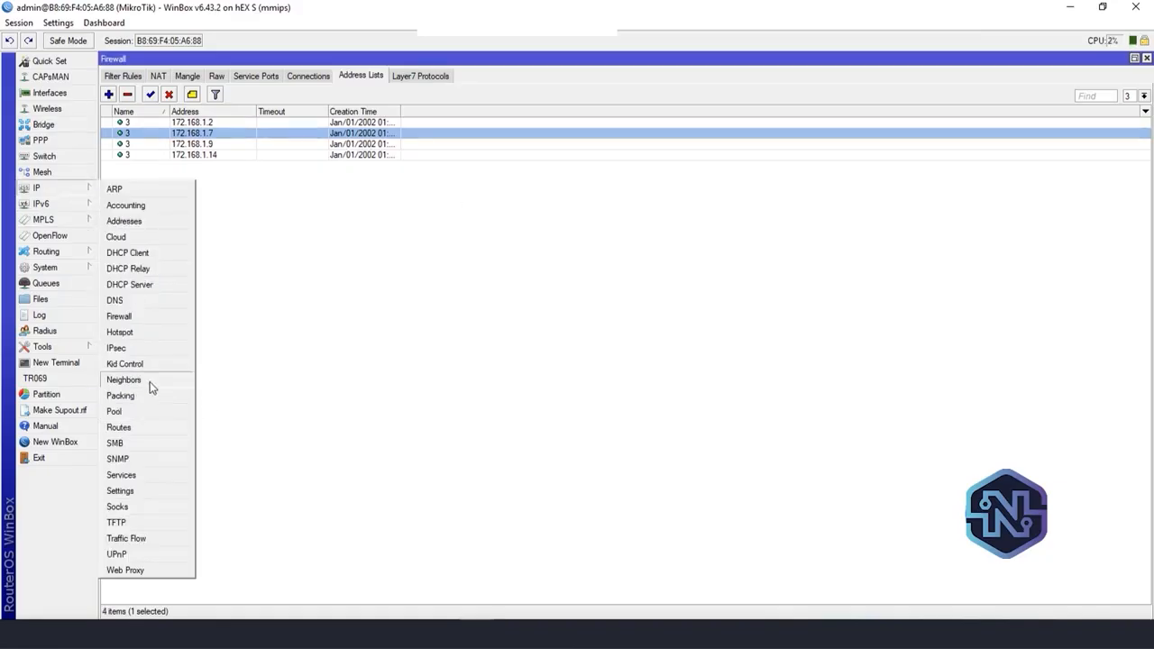
click(126, 379)
drag(1151, 298, 1139, 610)
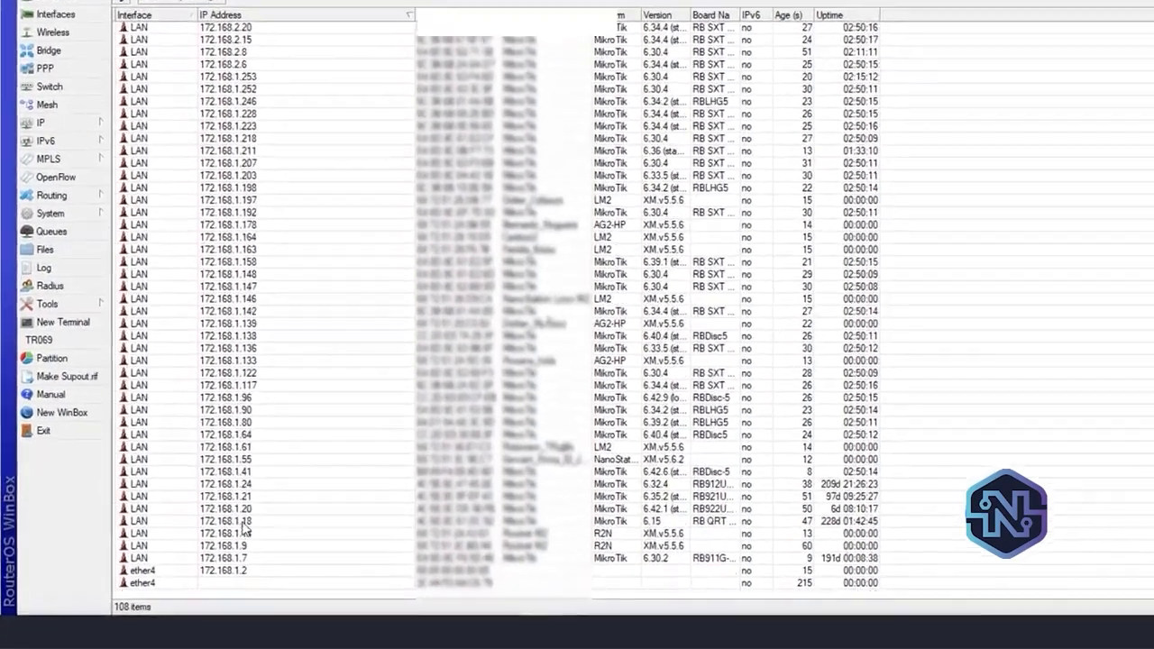
click(244, 523)
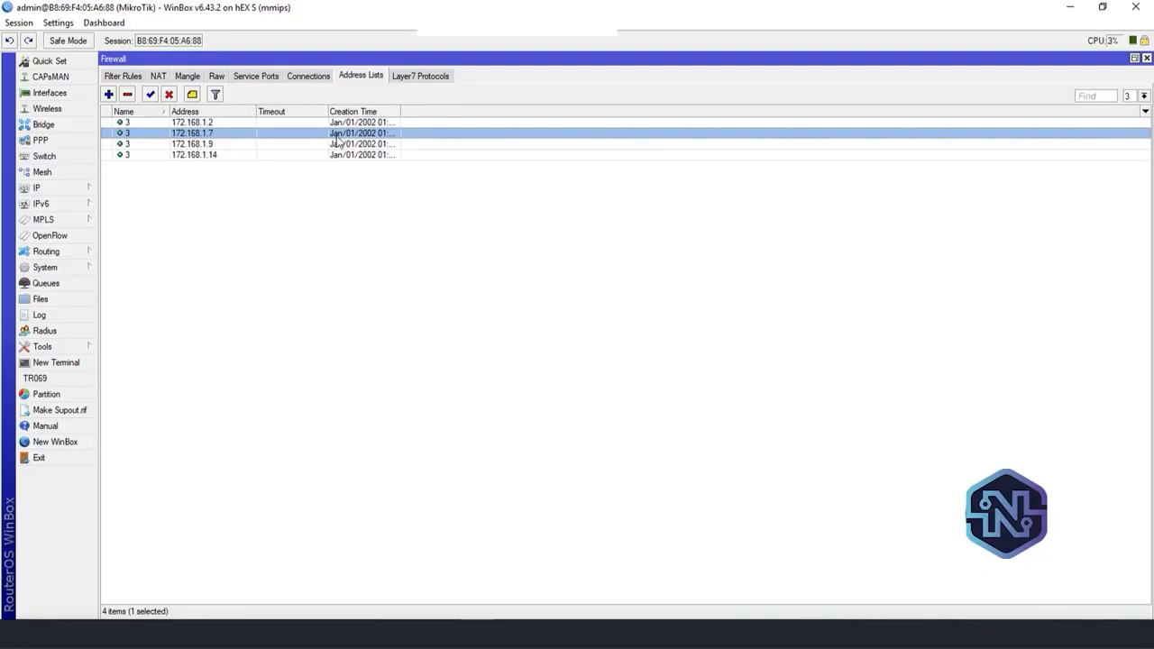
click(108, 94)
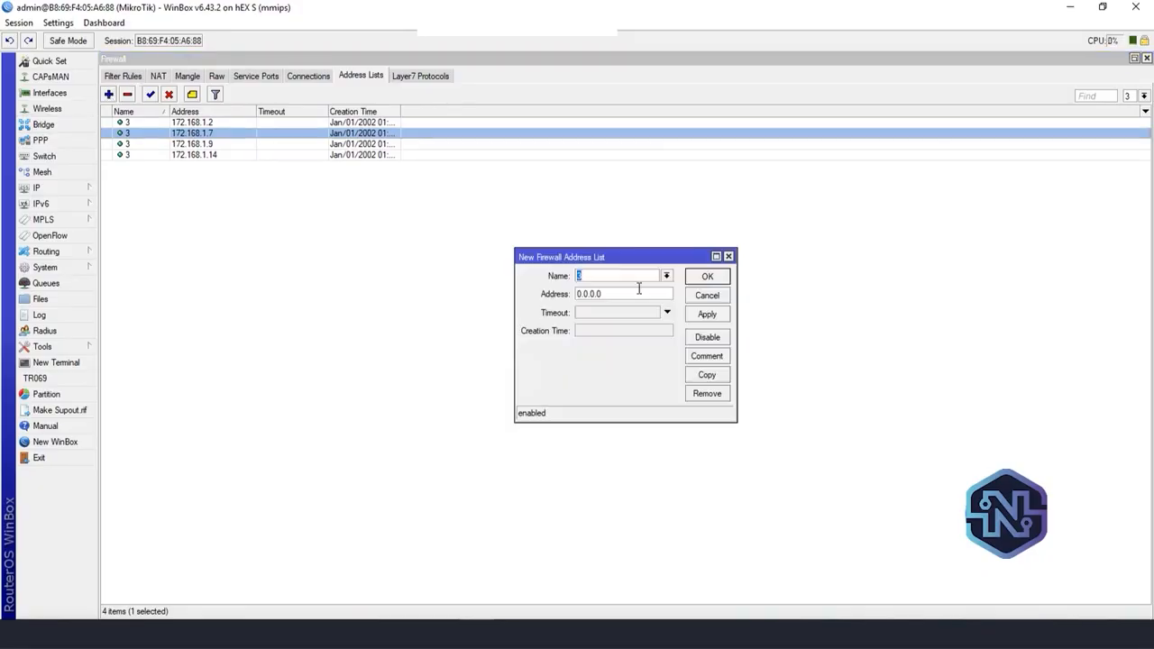
key(Tab)
text(172.168.1.18)
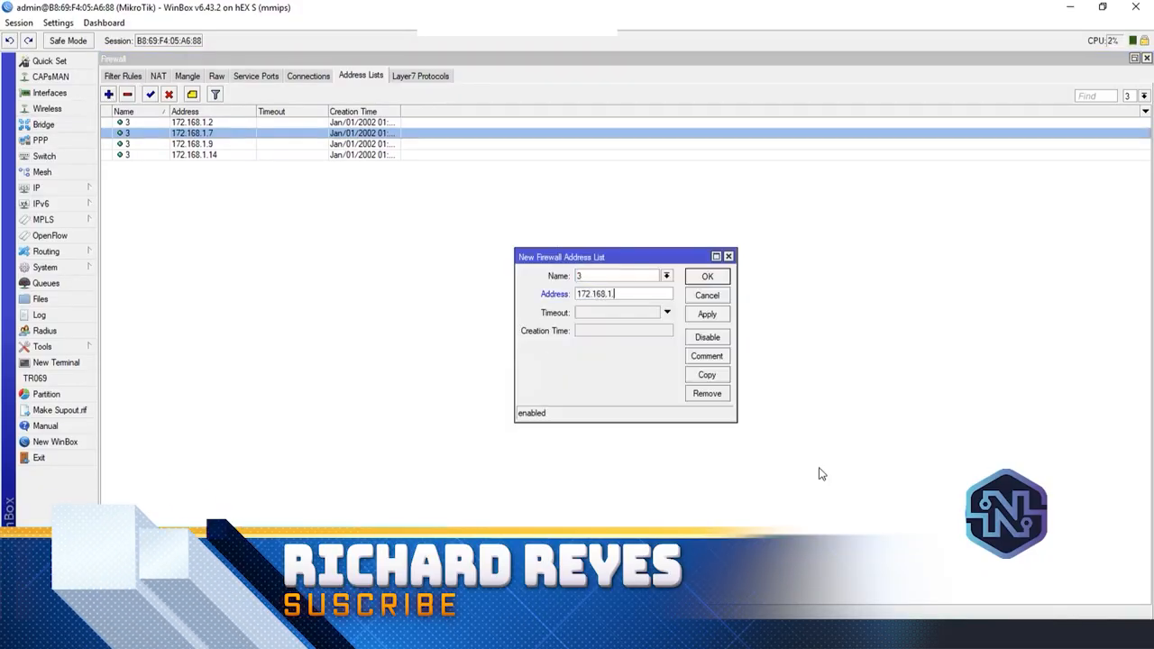
click(707, 314)
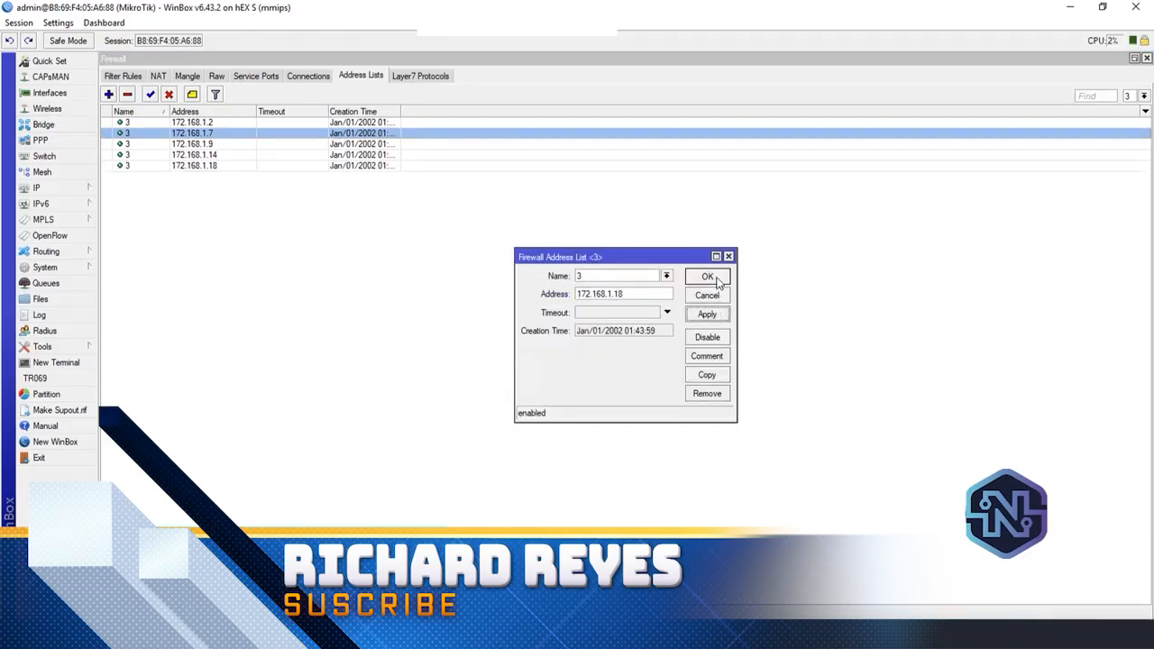
click(707, 276)
Add the address 172.168.1.20 to firewall address list 3
click(108, 93)
key(Tab)
text(172)
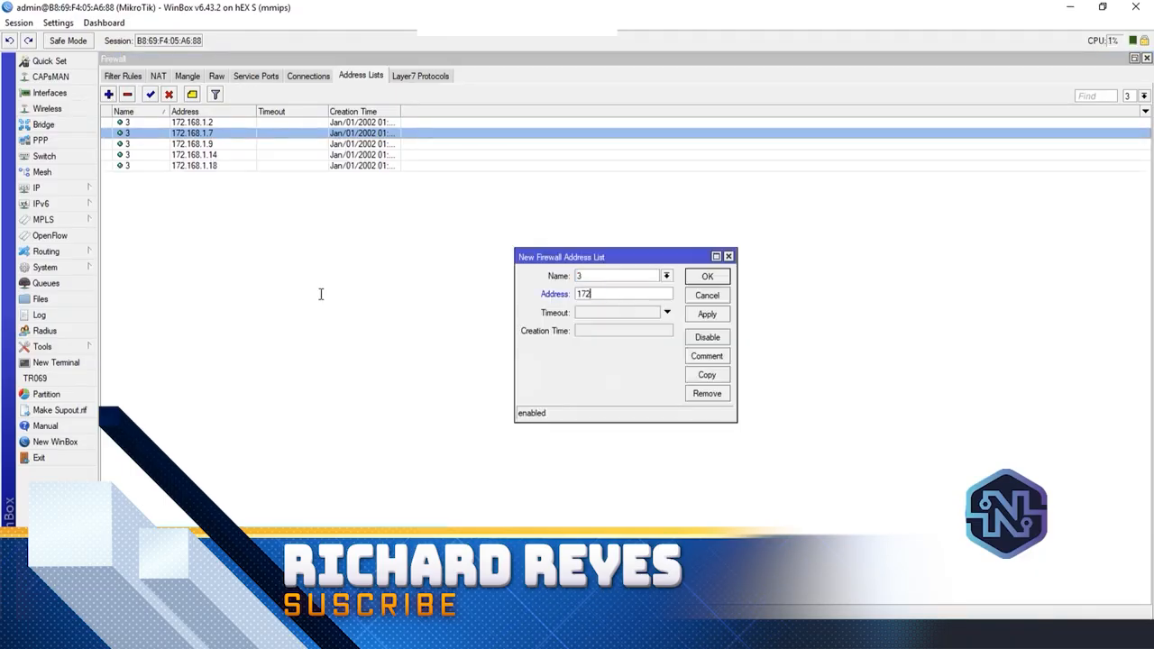
text(.168.1.20)
click(706, 314)
click(707, 276)
Add the address 172.168.1.21 to firewall address list 3
click(108, 93)
key(Tab)
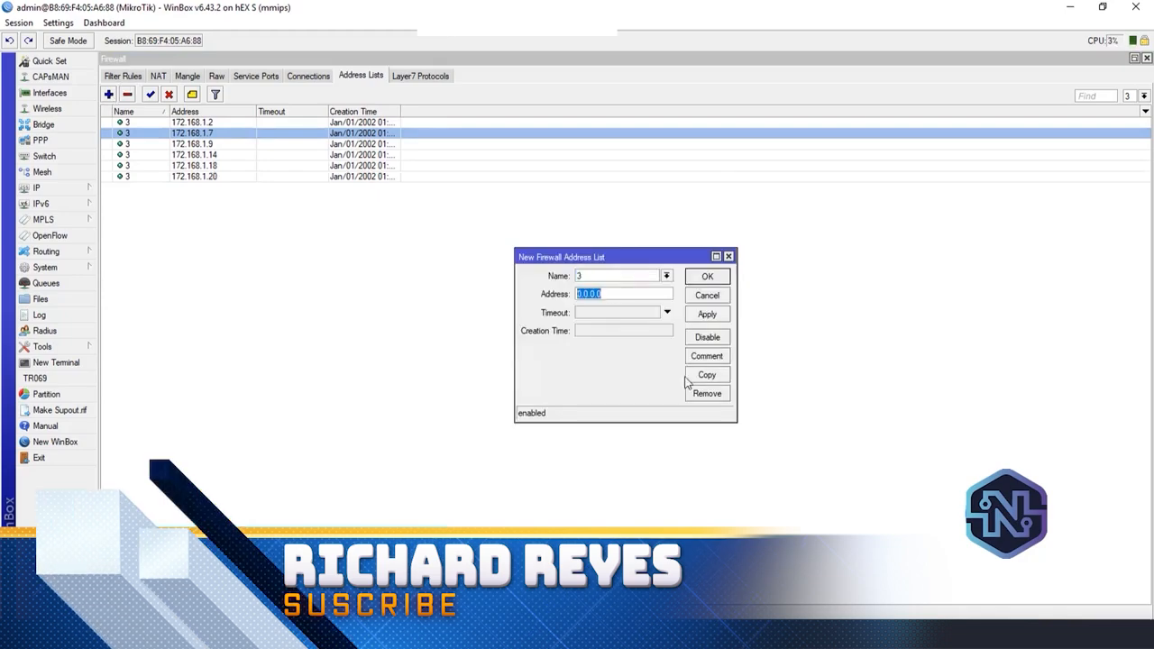
text(172.168.1.21)
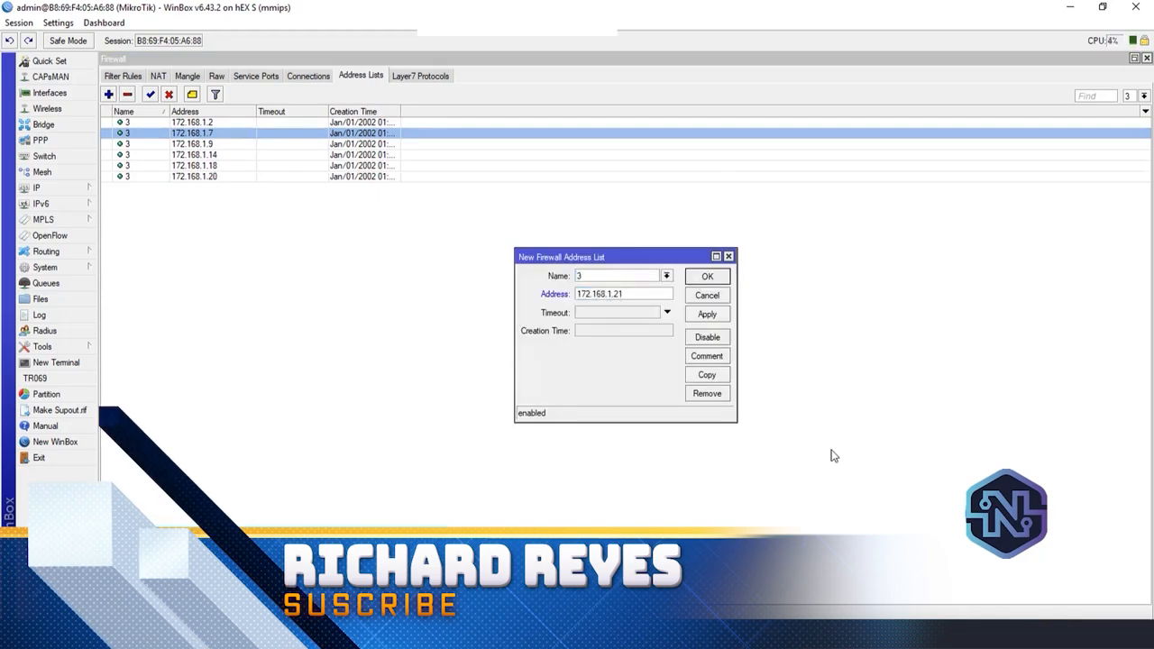
click(710, 314)
click(711, 279)
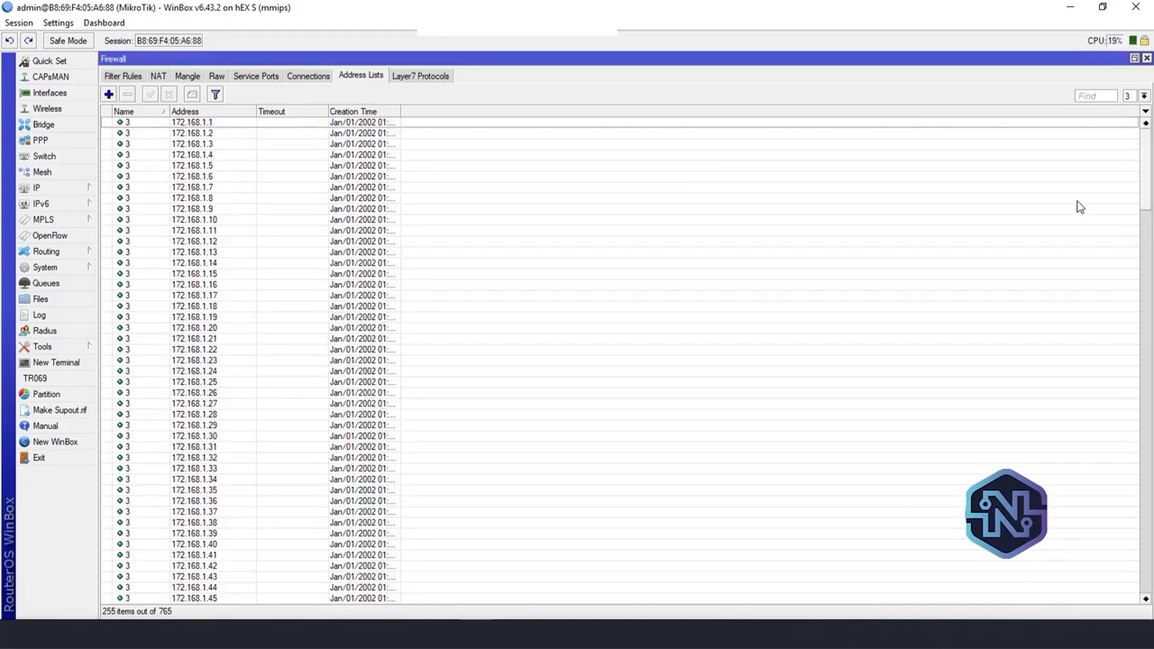
Review the entries of firewall address lists 3, 2 and 1 by filtering on each list name, and close the firewall window
drag(1149, 160, 1138, 88)
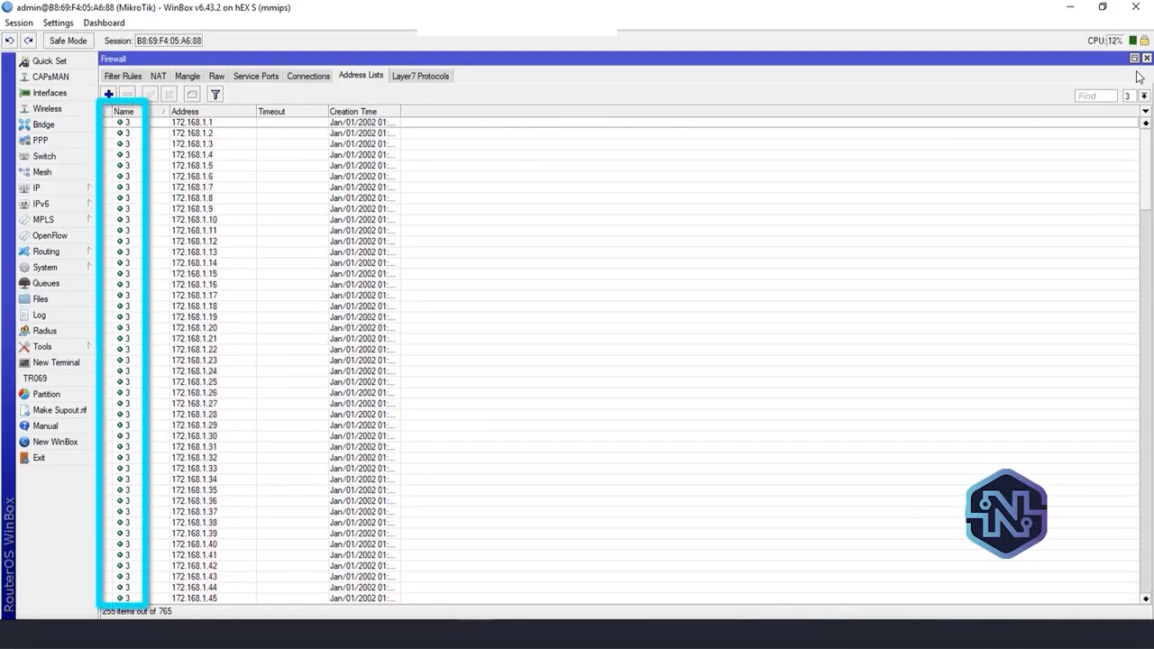
click(1142, 95)
click(1136, 118)
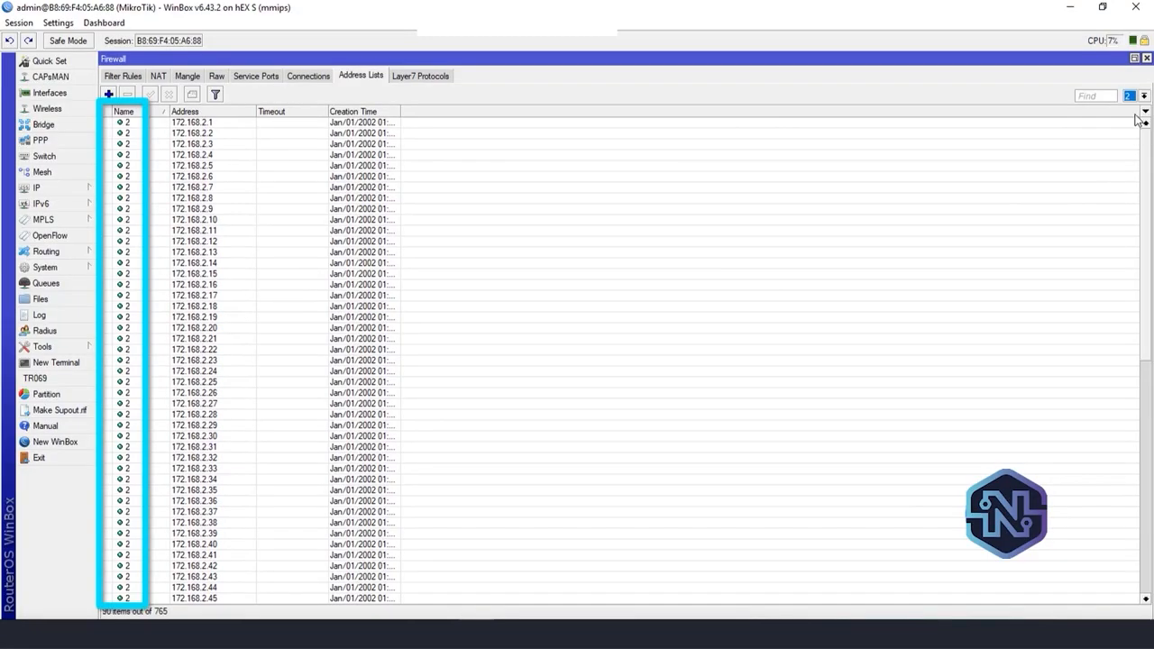
drag(1150, 171, 1153, 89)
click(1144, 97)
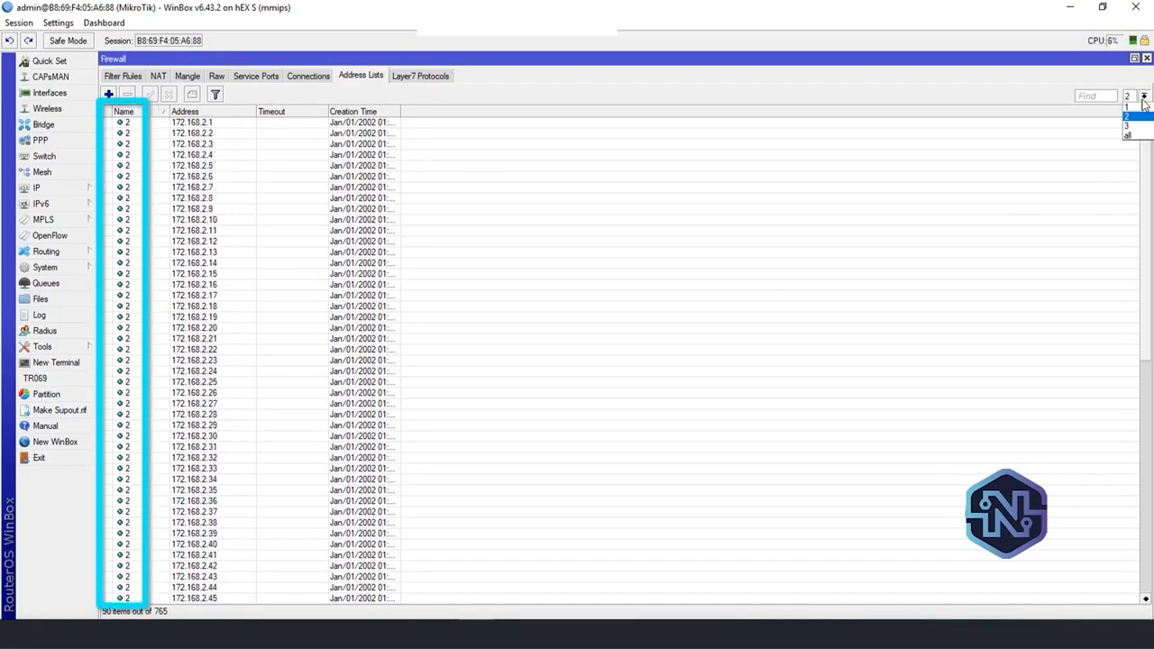
click(1135, 106)
mouse_move(1147, 149)
mouse_down()
mouse_move(1148, 532)
mouse_move(1148, 149)
mouse_up()
click(1146, 57)
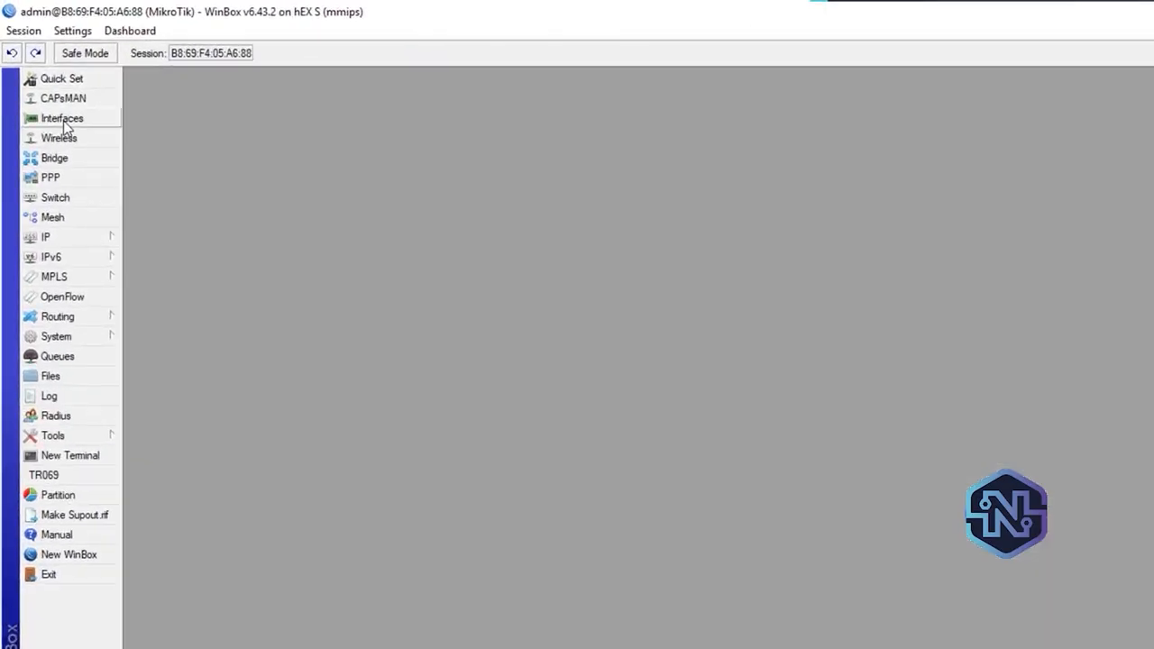
Open the interface list and check the traffic on WAN1, WAN2 and WAN3
click(62, 118)
click(196, 193)
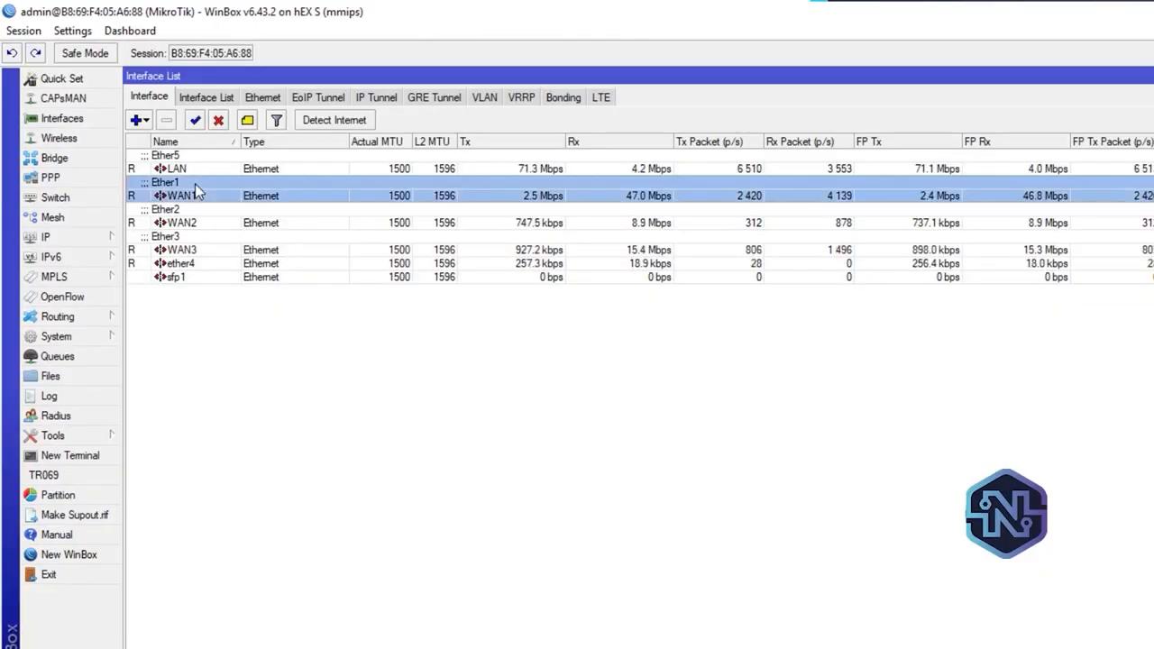
click(648, 251)
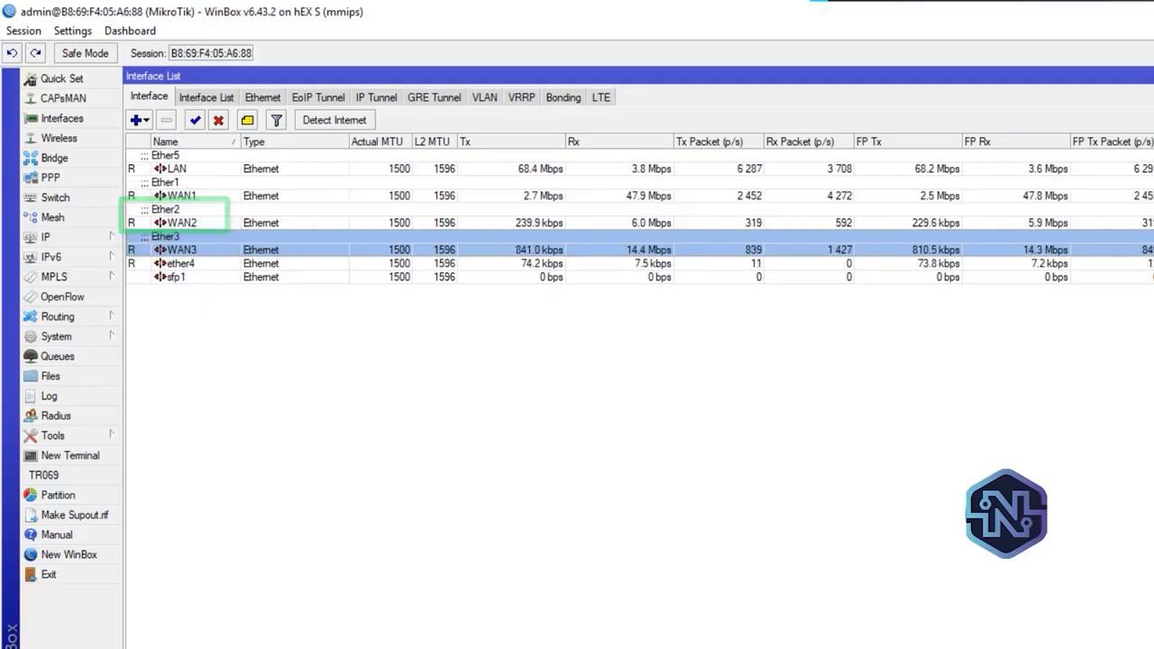
Reopen the firewall address lists, filter them to list 3 and examine its LAN addresses
click(43, 237)
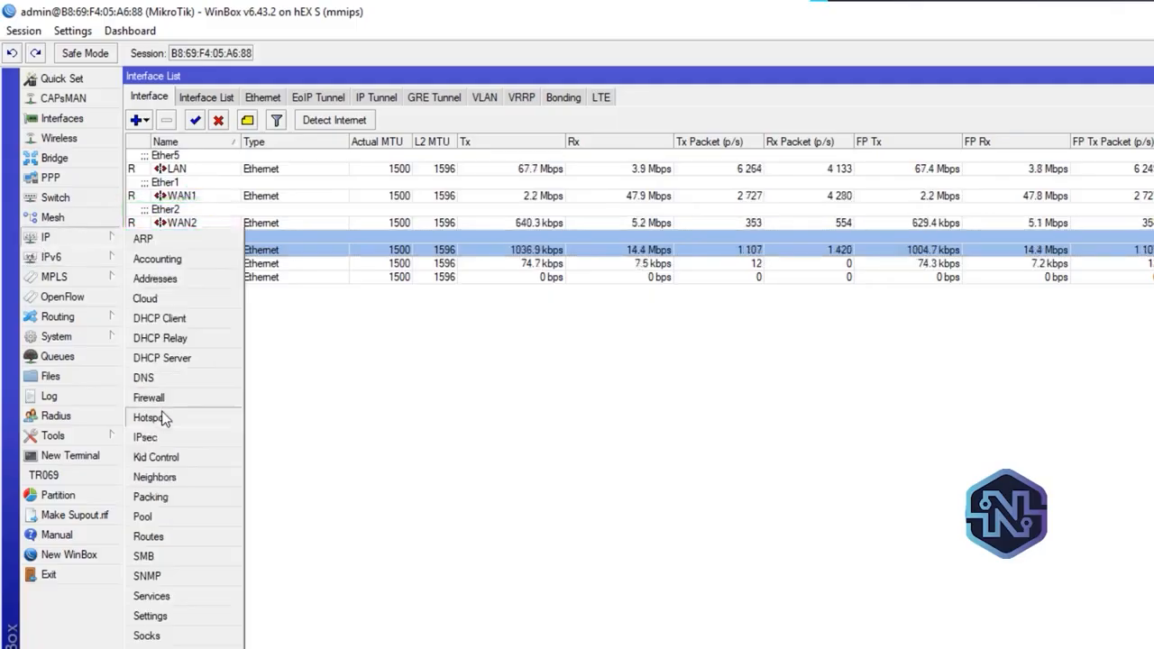
click(159, 400)
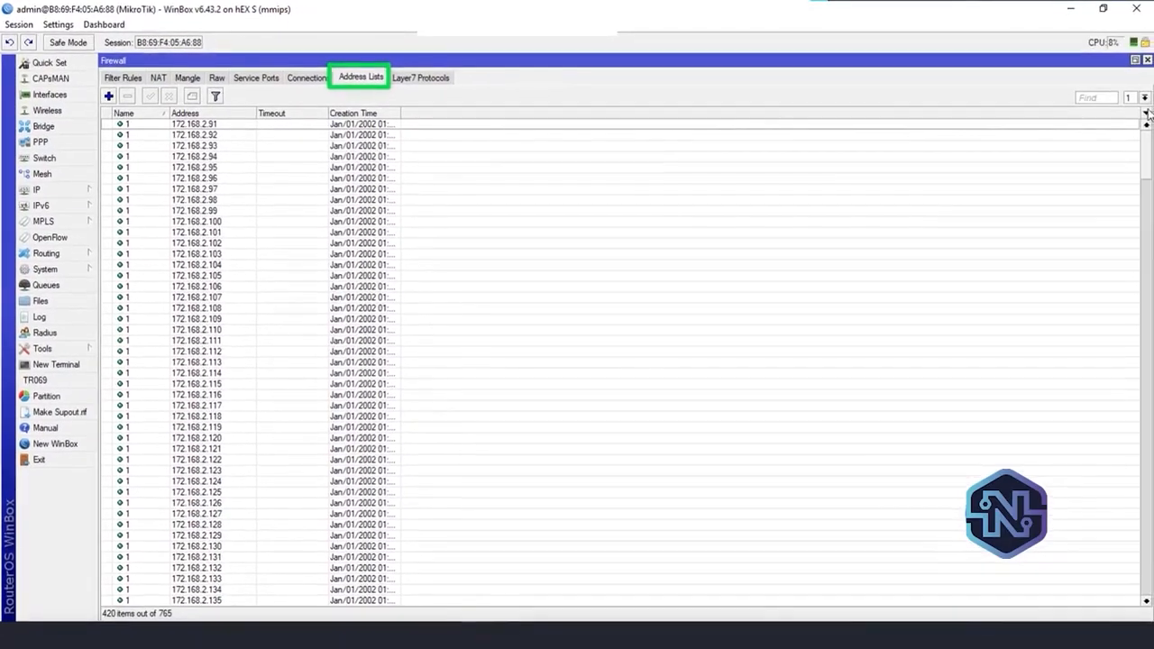
click(1143, 97)
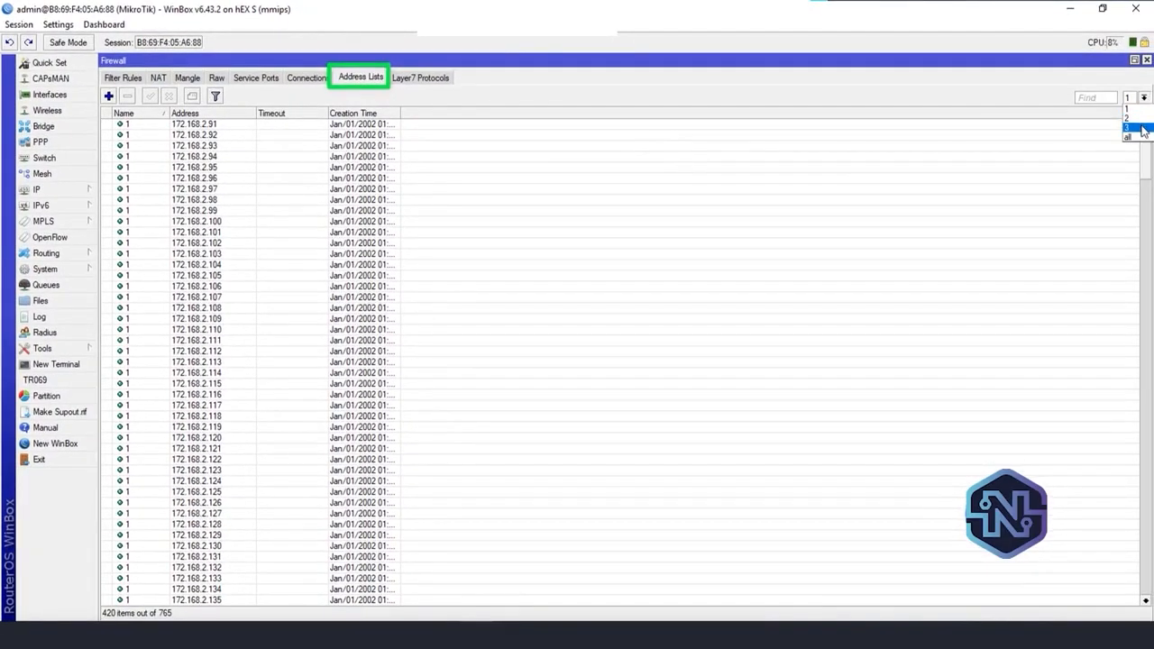
click(1131, 127)
drag(1145, 307, 1143, 136)
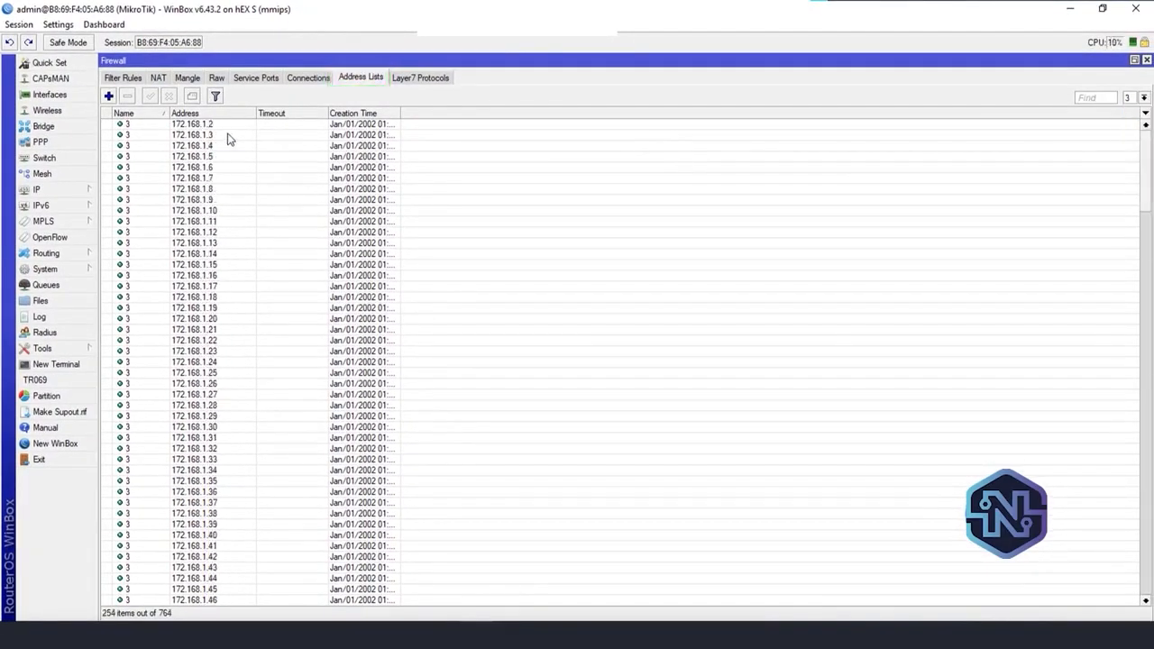
Reassign the address 172.168.1.2 from firewall address list 3 to list 2
double_click(222, 126)
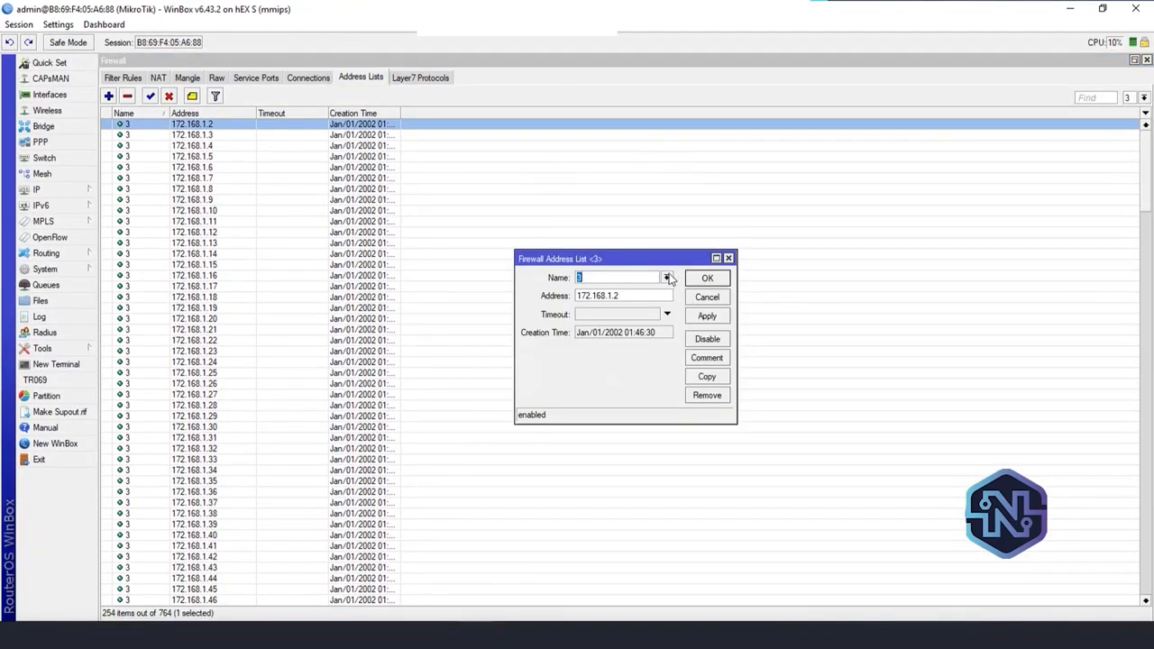
click(667, 277)
click(613, 300)
click(700, 316)
click(702, 295)
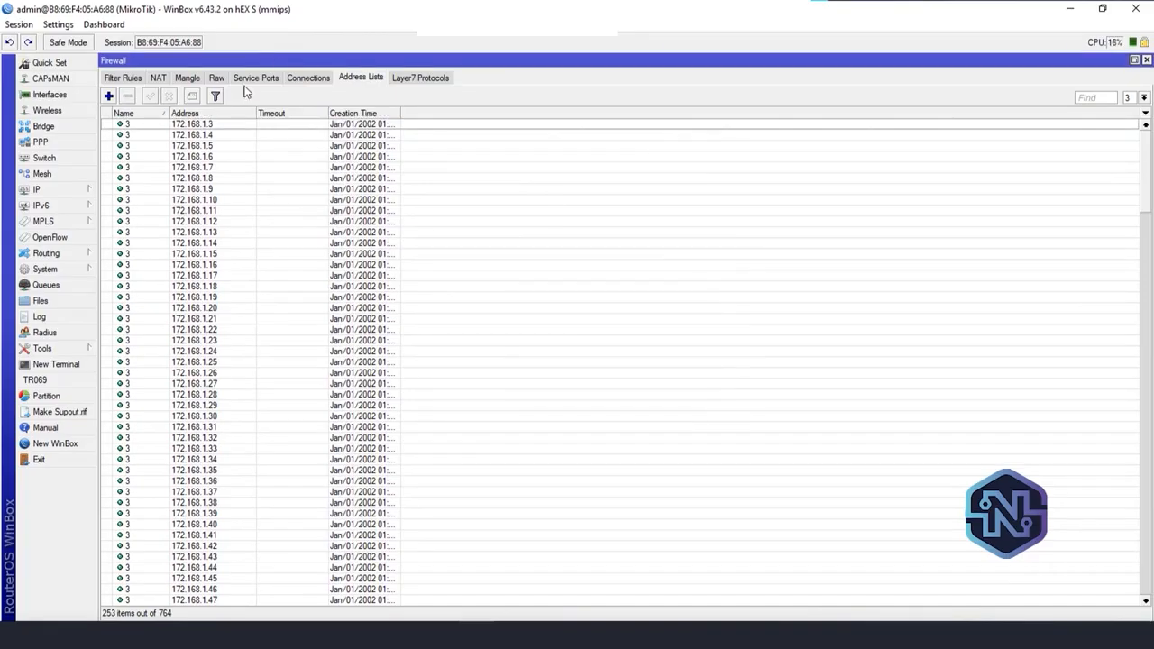
Reassign the address 172.168.1.3 from firewall address list 3 to list 2
double_click(231, 128)
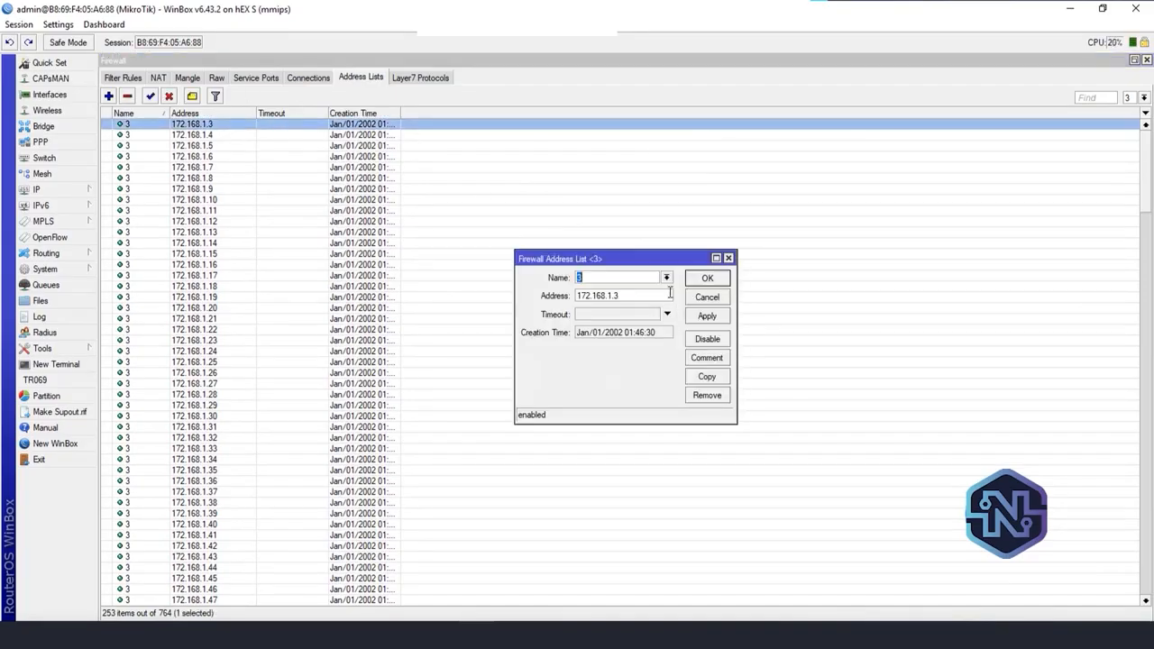
click(667, 279)
click(595, 298)
click(700, 320)
click(698, 278)
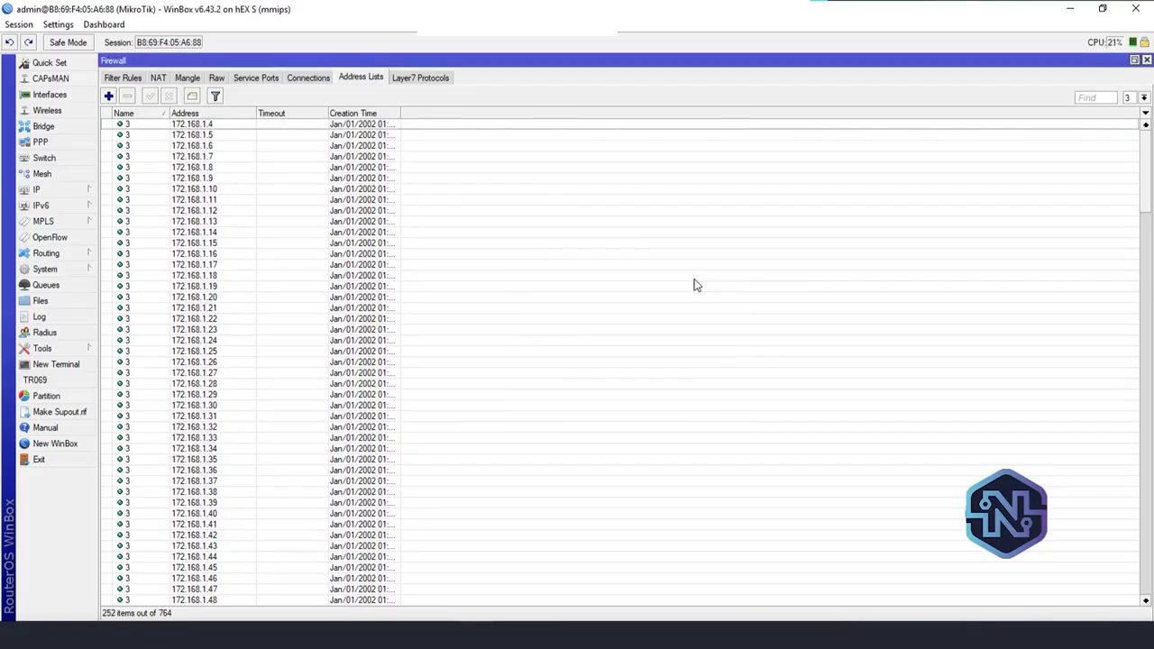
Reassign the address 172.168.1.4 from firewall address list 3 to list 2 and close the firewall window
double_click(208, 124)
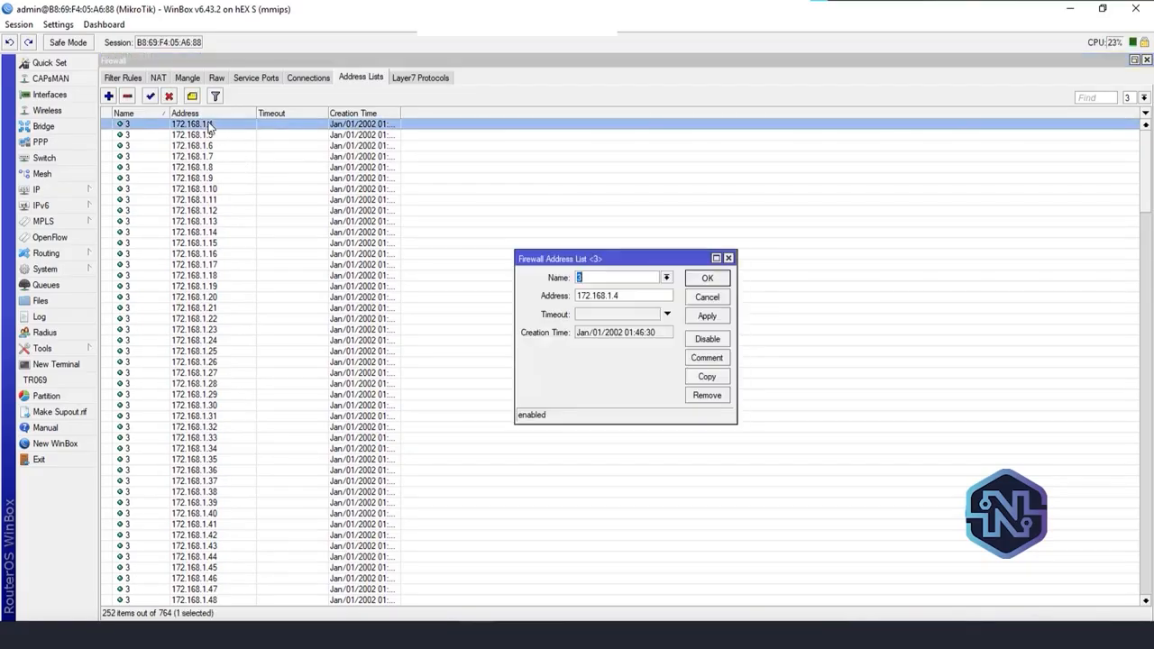
click(667, 278)
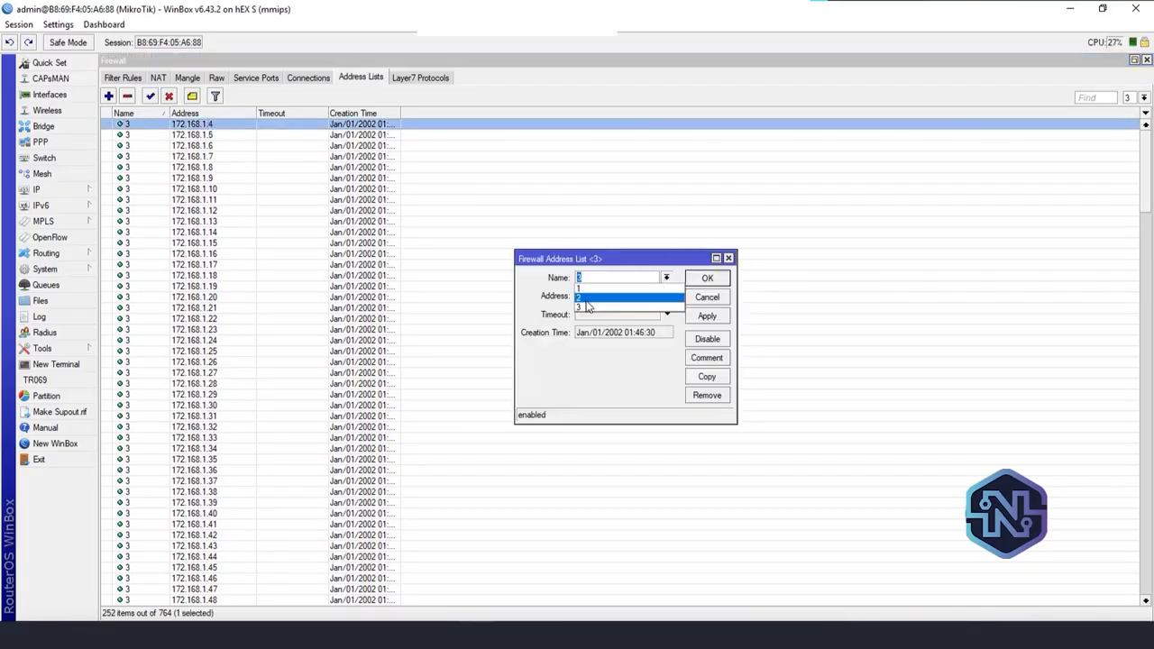
click(669, 298)
click(724, 316)
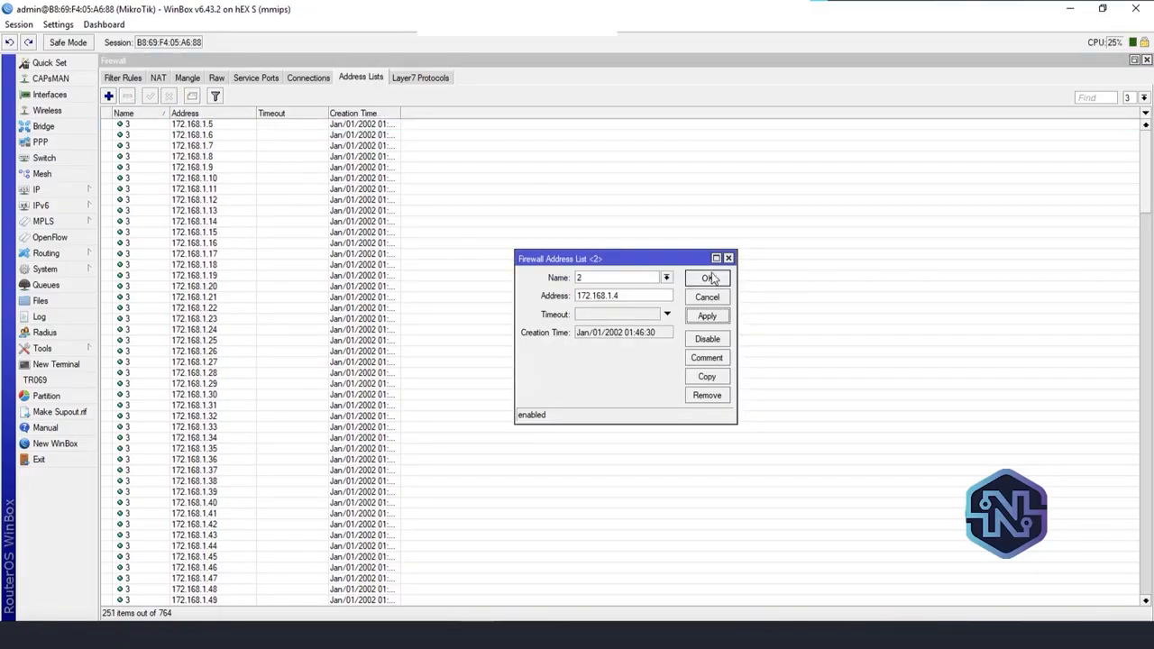
click(711, 280)
click(1146, 59)
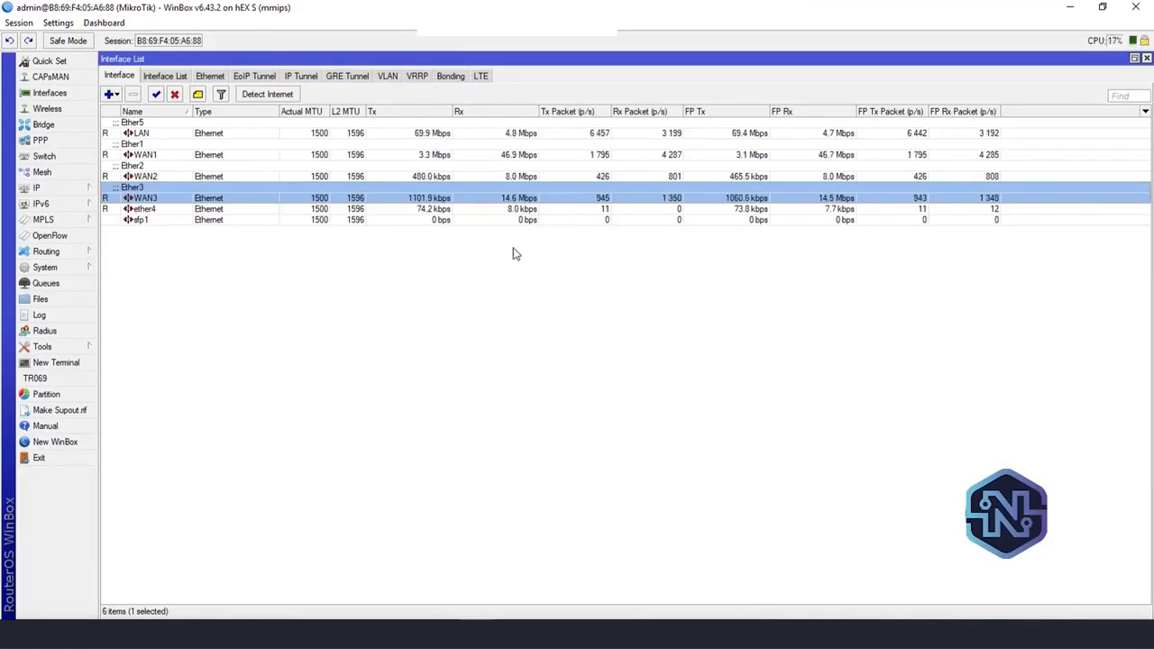
Start a new simple queue named cliente1 with the target address 172.168.1.2
click(81, 285)
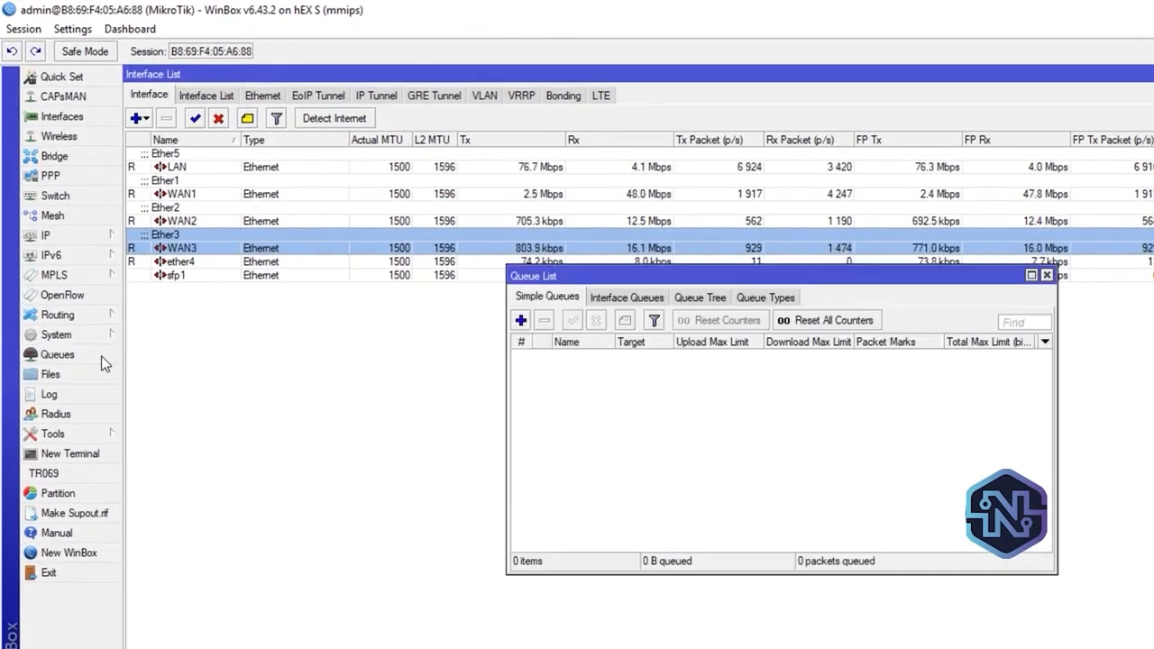
click(1031, 275)
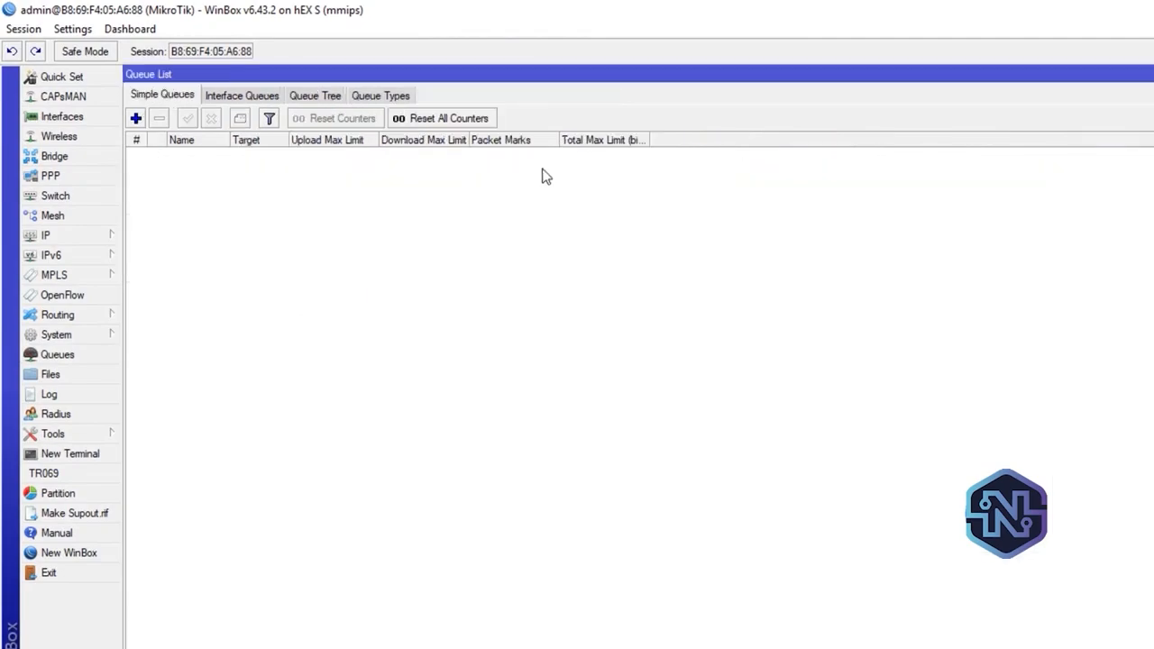
click(135, 118)
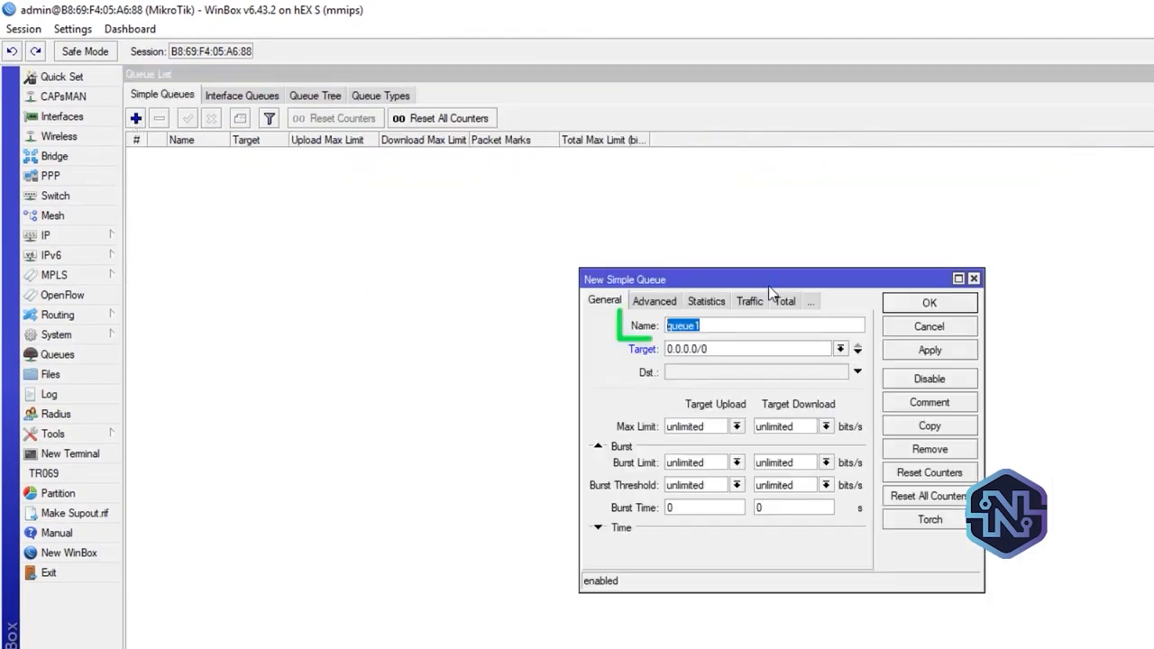
text(cliente)
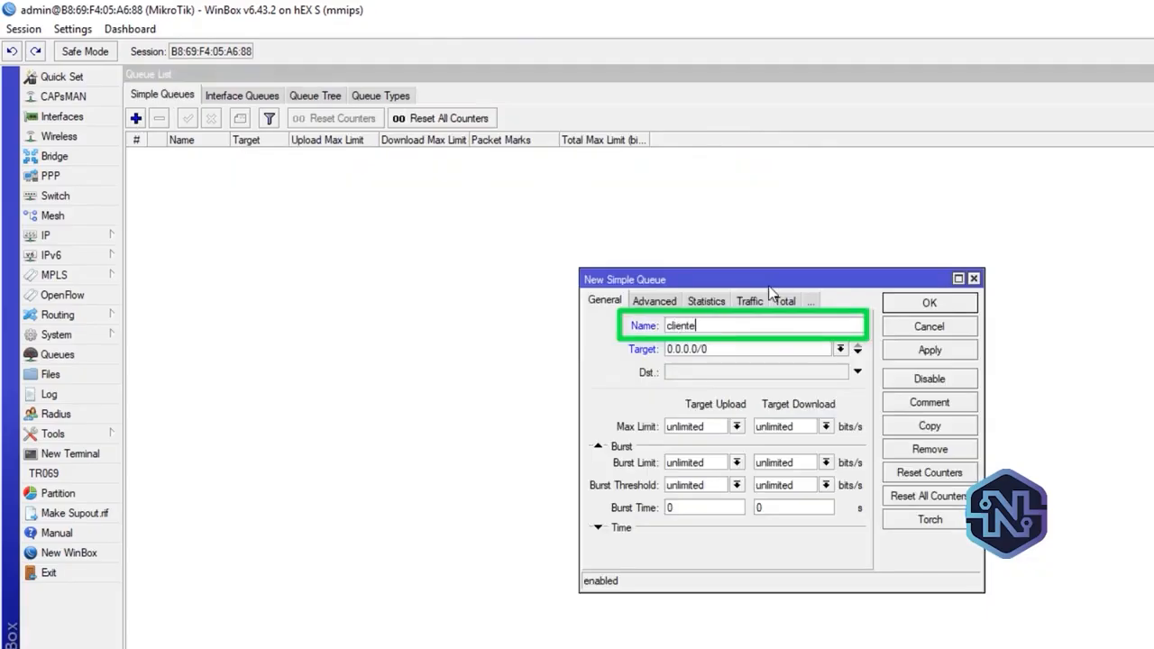
text(1)
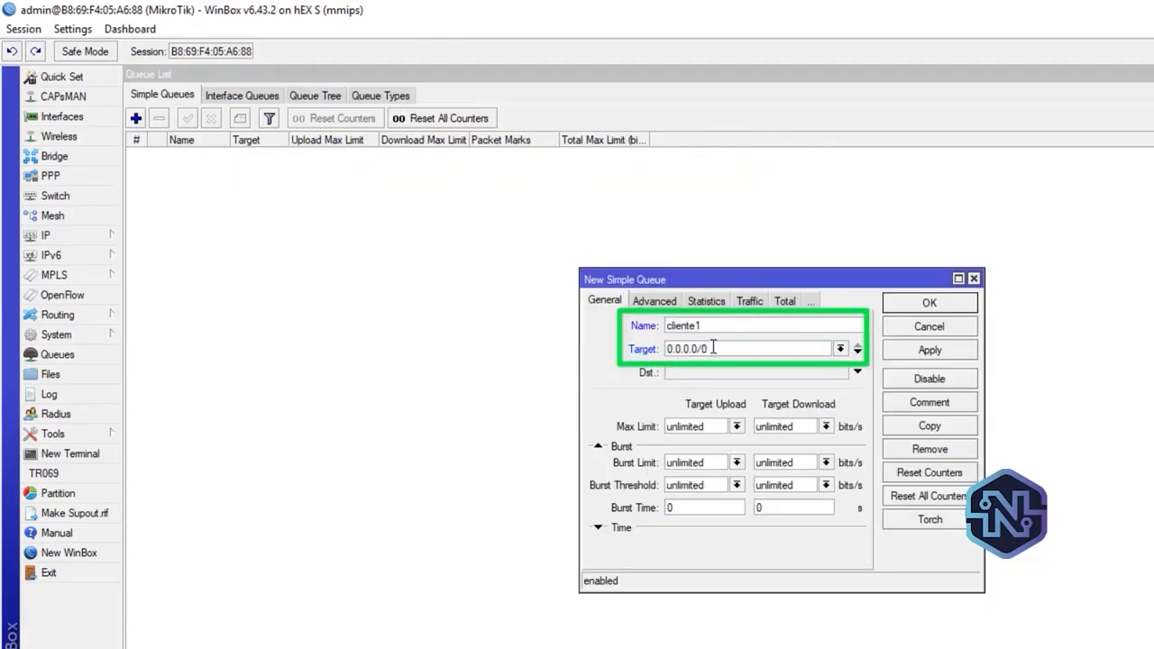
drag(715, 349, 541, 353)
text(172.168.1.2)
Limit the cliente1 queue to 1M upload and 3M download, save it and close the queue list
click(737, 426)
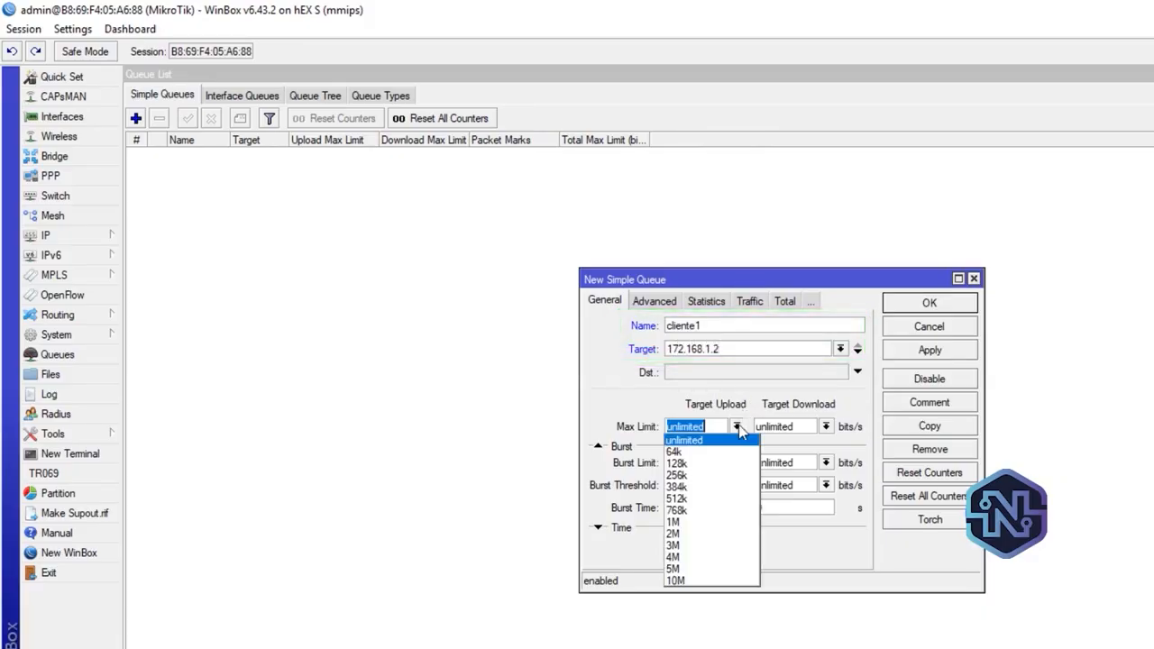
click(701, 523)
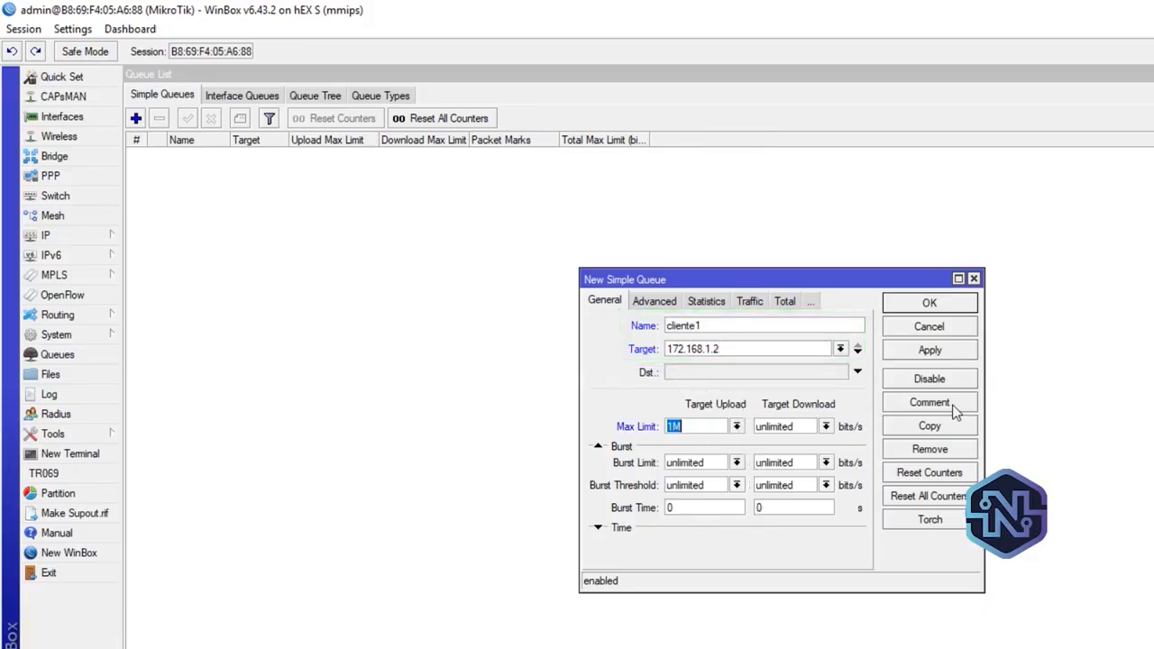
click(824, 429)
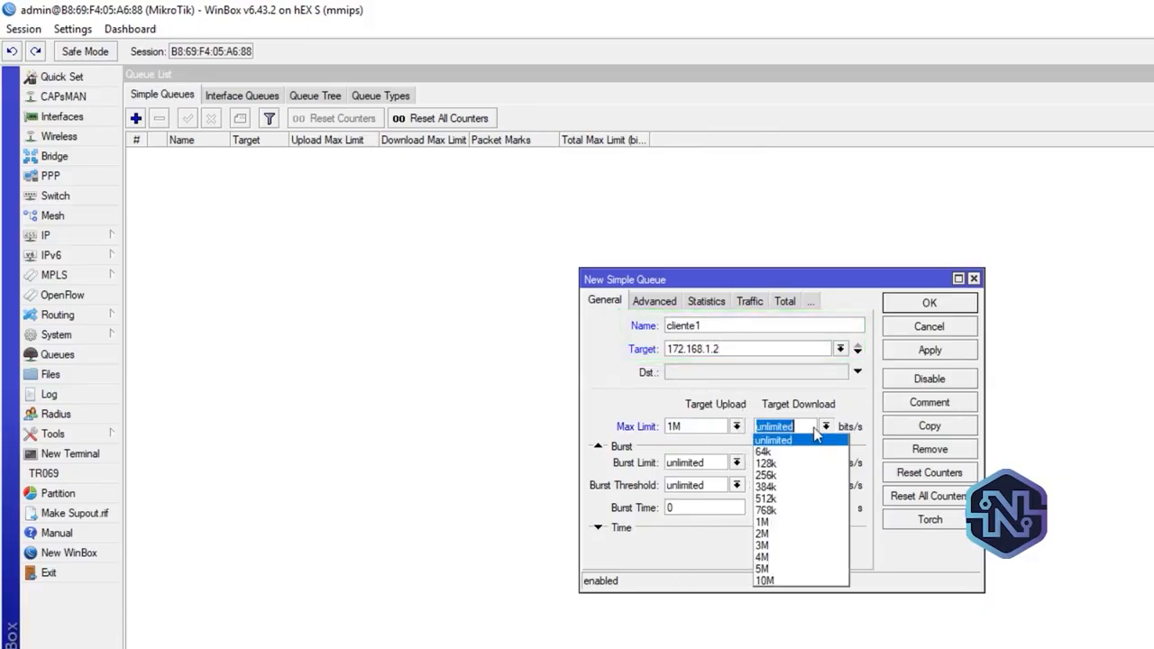
click(785, 544)
click(964, 356)
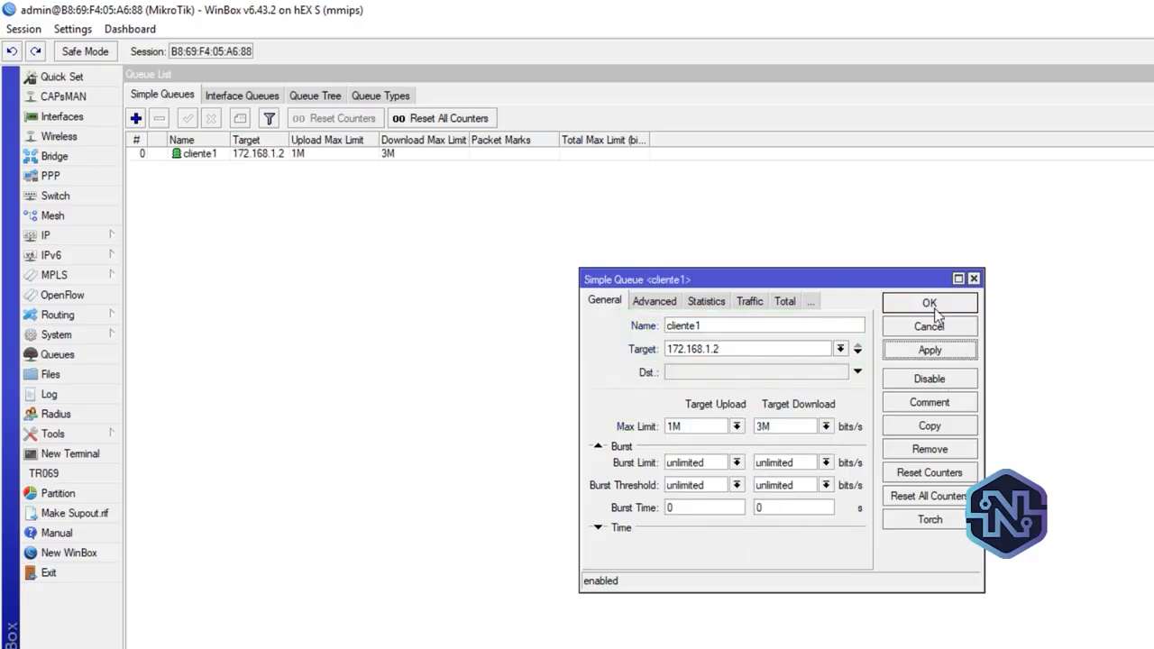
click(934, 309)
click(458, 154)
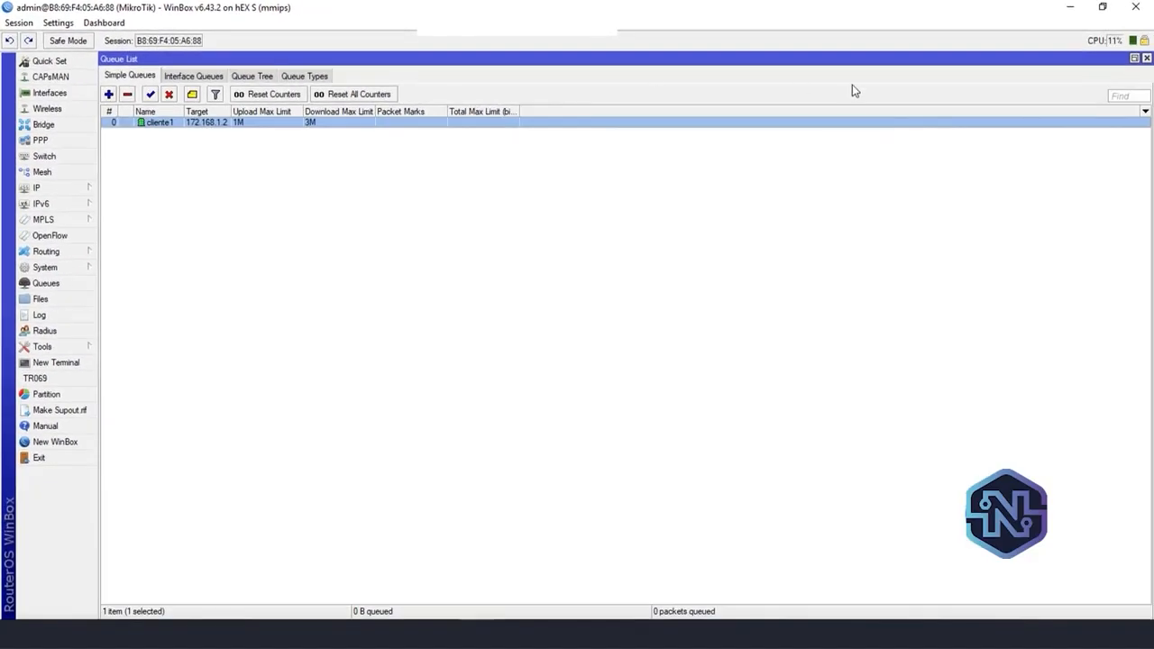
click(1146, 58)
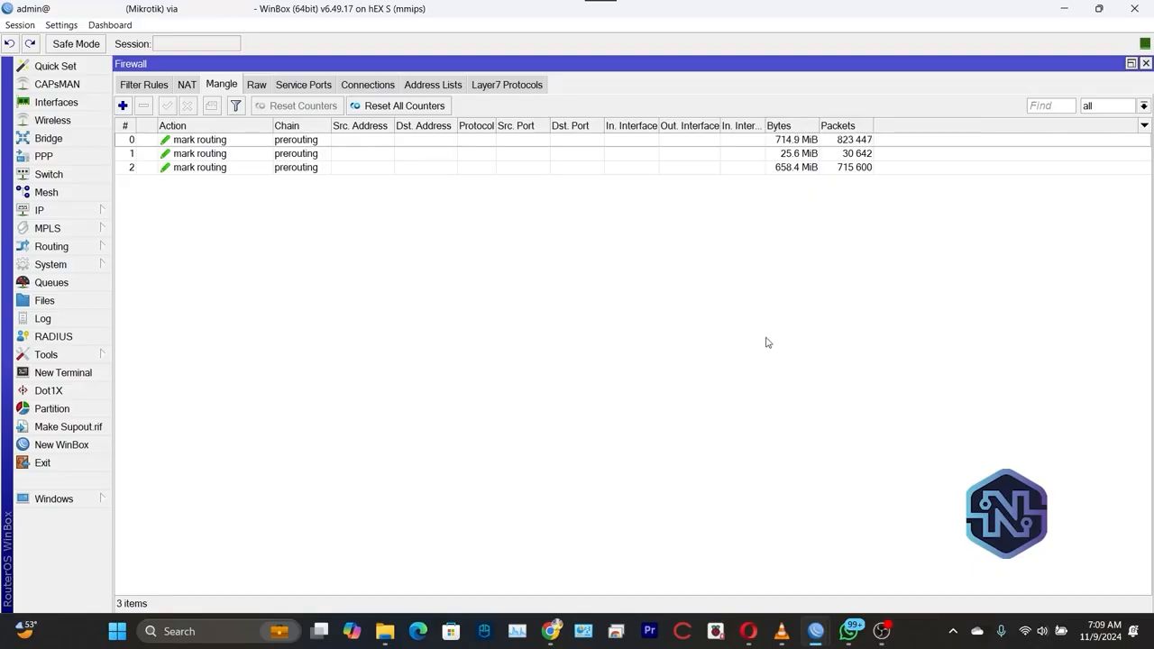
Start a new mangle rule in the prerouting chain with the LAN network 172.168.0.0/16 as source address
click(122, 107)
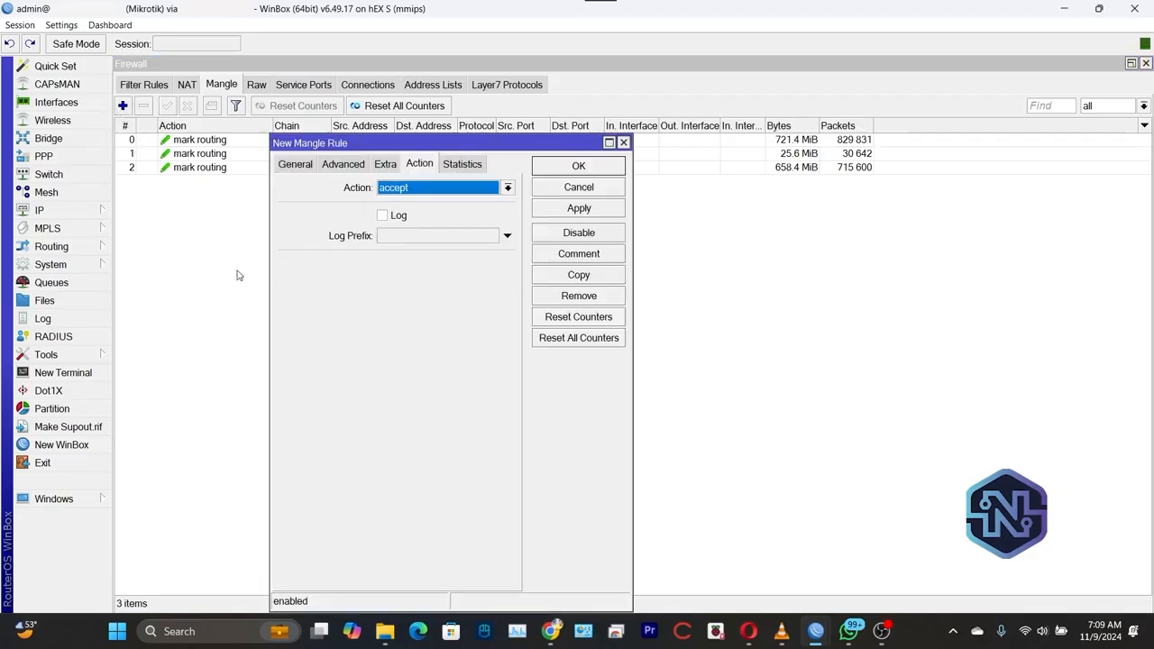
click(296, 165)
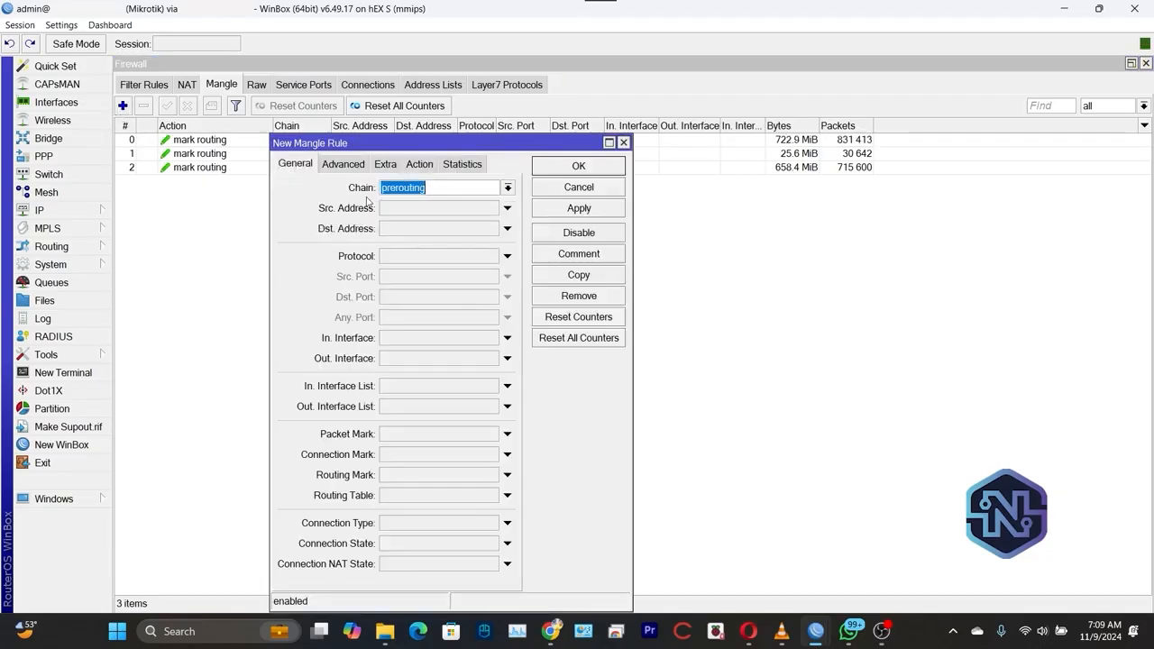
click(414, 210)
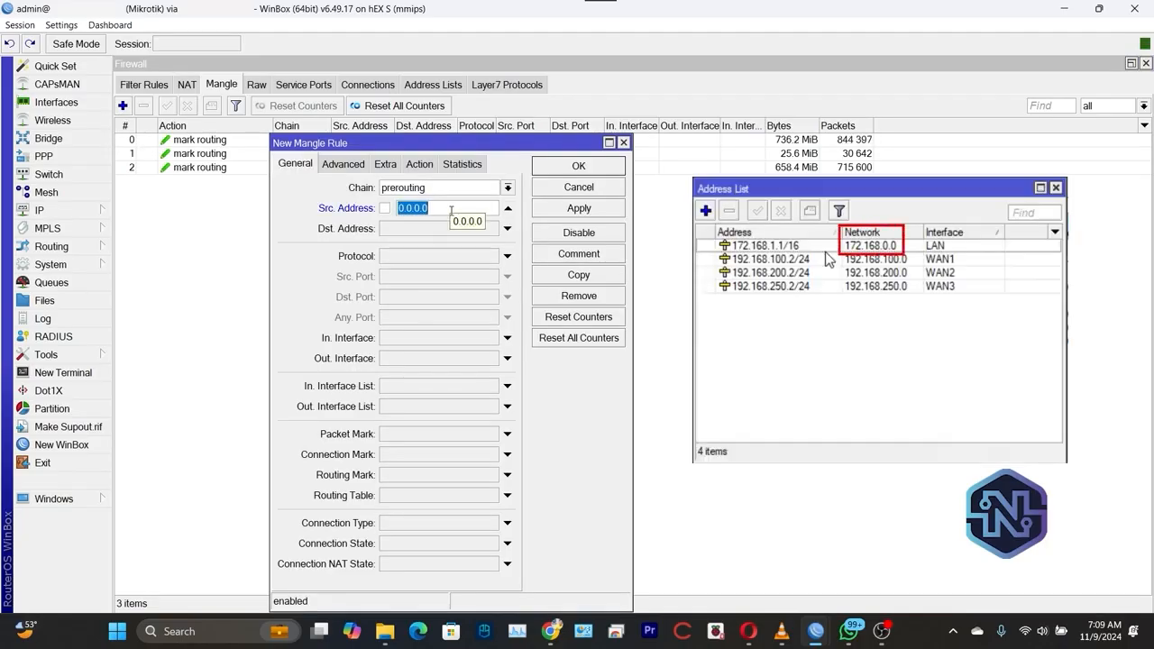
text(1)
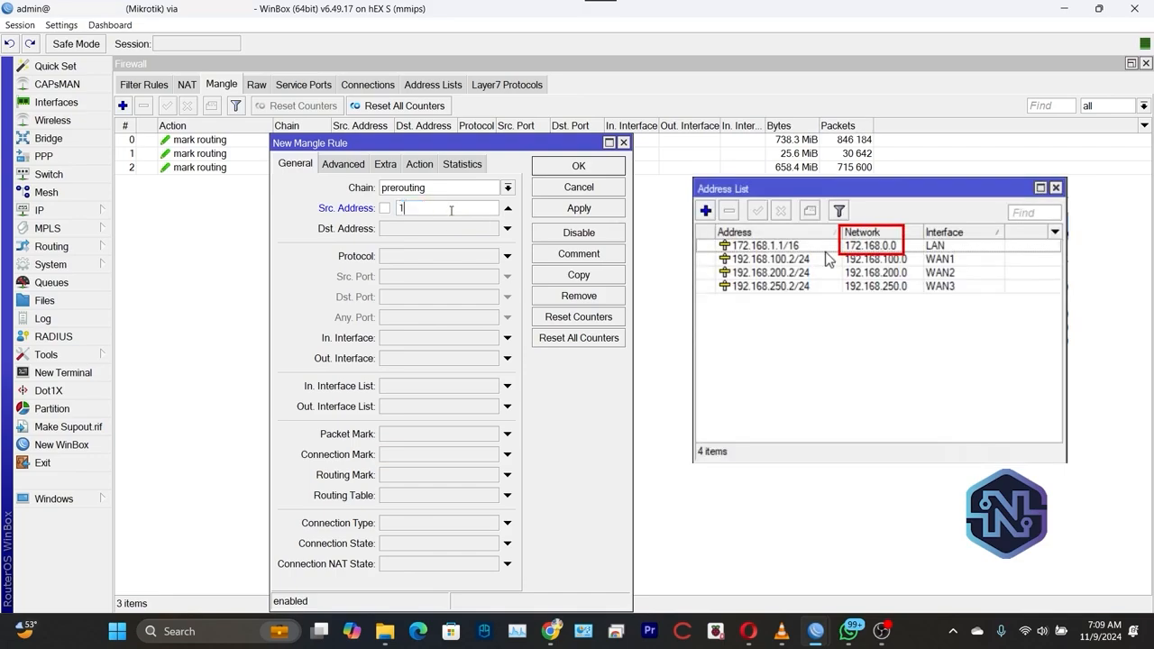
text(72.168.0.0/16)
Copy the mangle rule's source network 172.168.0.0/16 into its destination address
drag(481, 208, 396, 208)
right_click(408, 213)
click(435, 238)
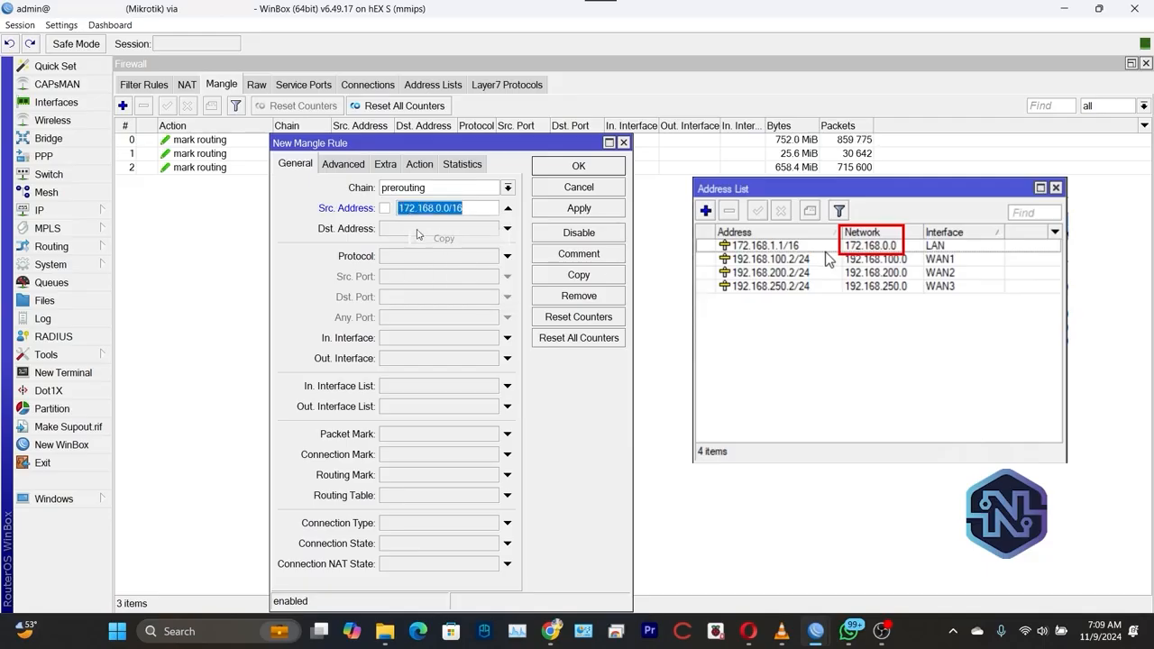
click(507, 228)
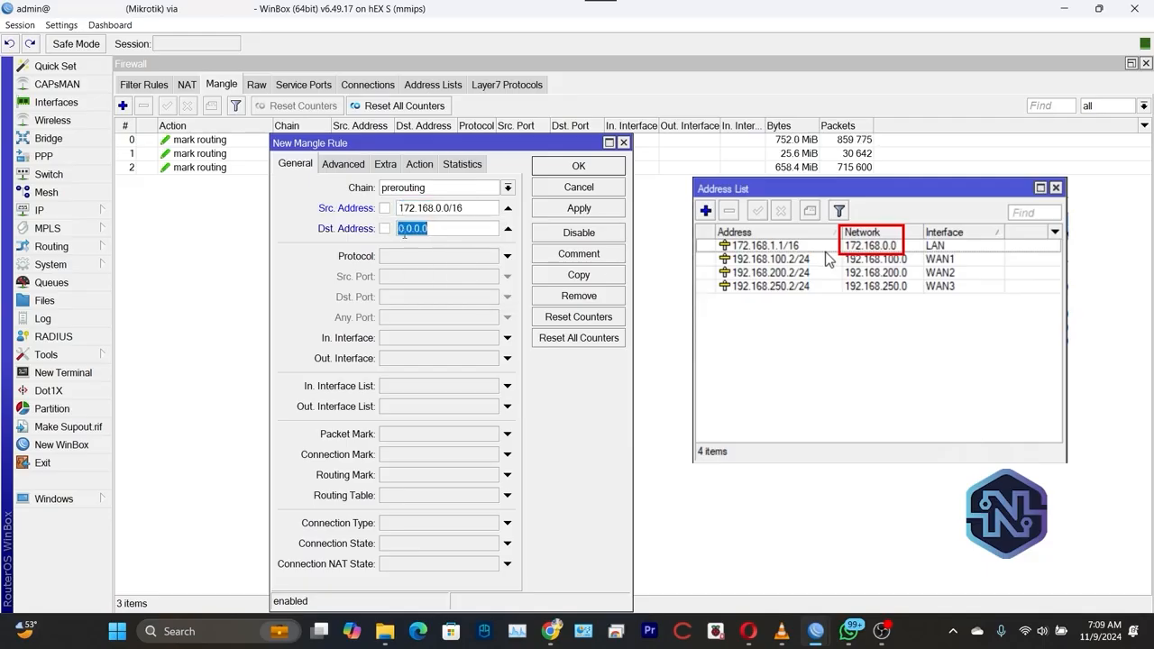
key(ctrl+v)
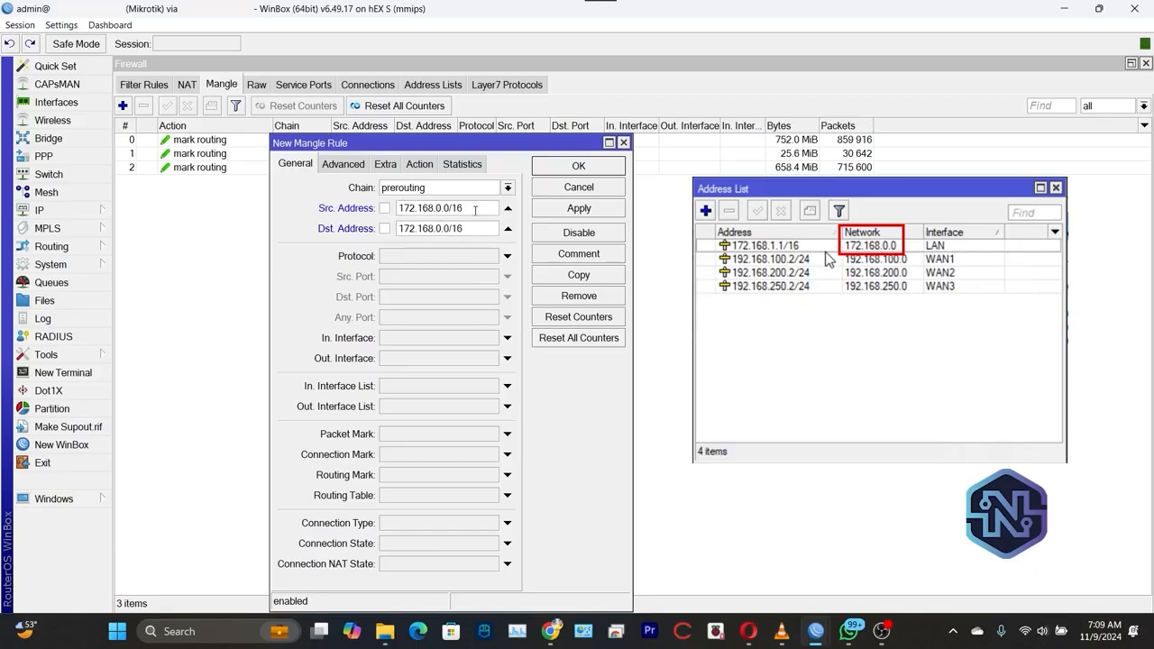
drag(475, 210, 397, 208)
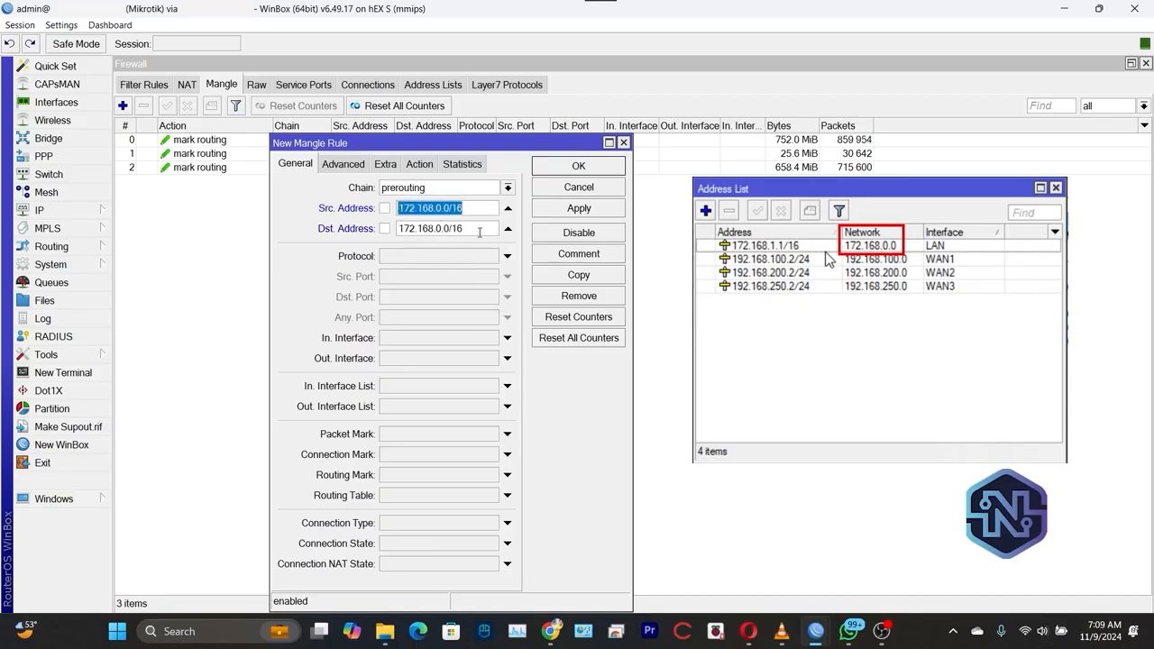
drag(480, 231, 388, 231)
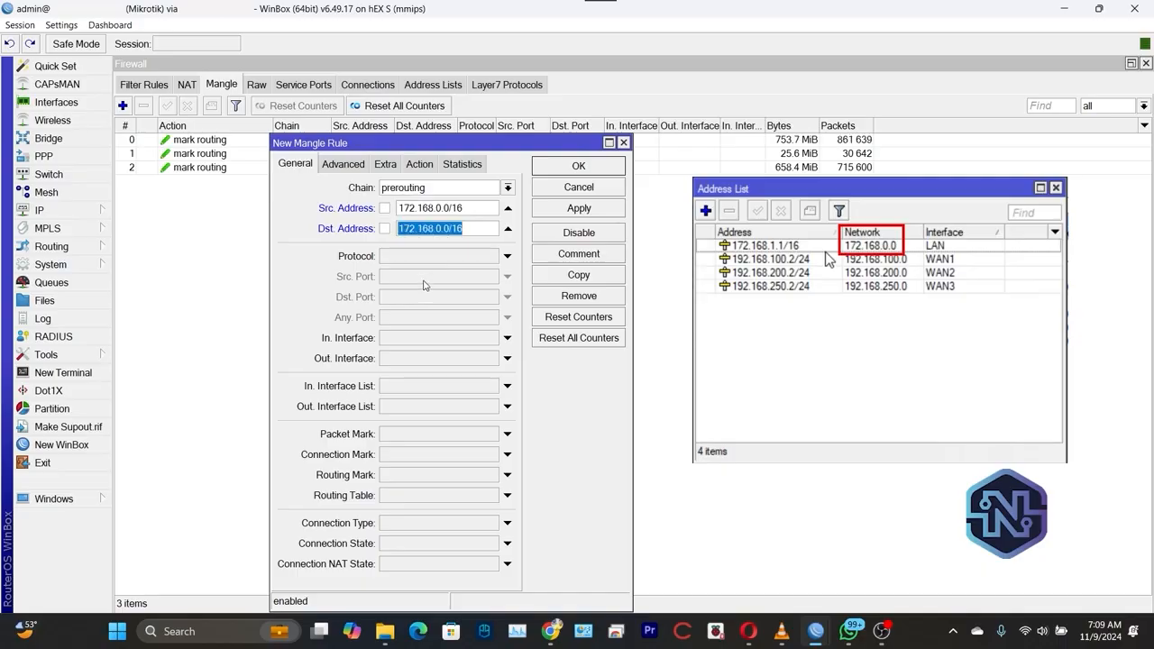
Use accept as the action of the new mangle rule and save the rule
click(419, 164)
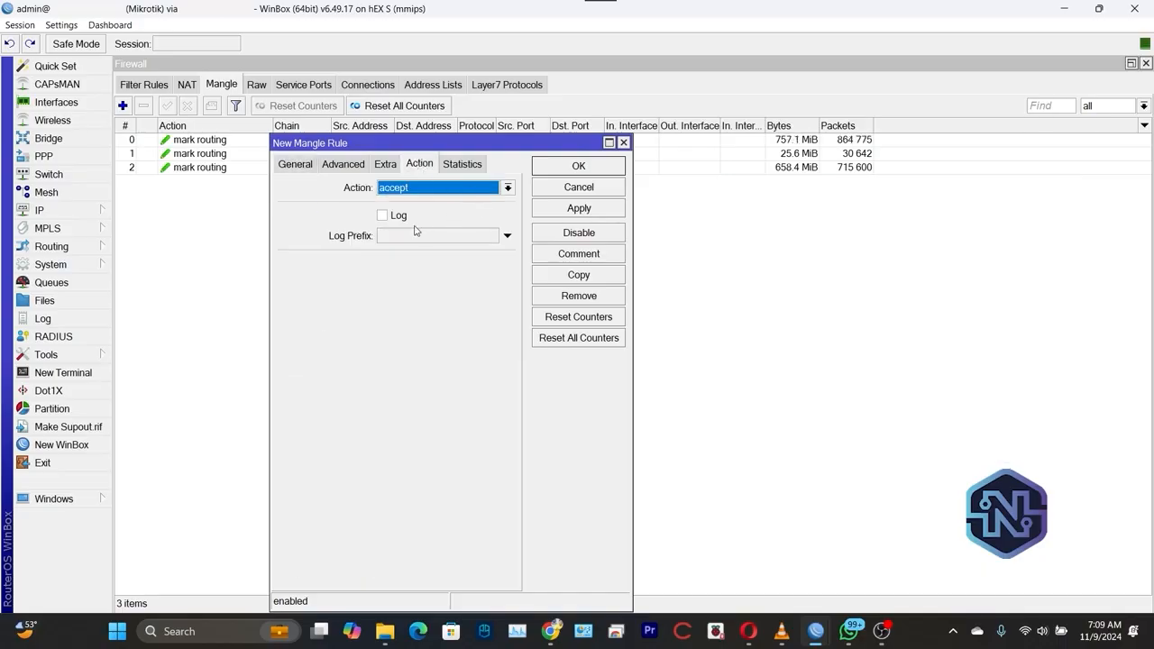
click(604, 209)
click(598, 171)
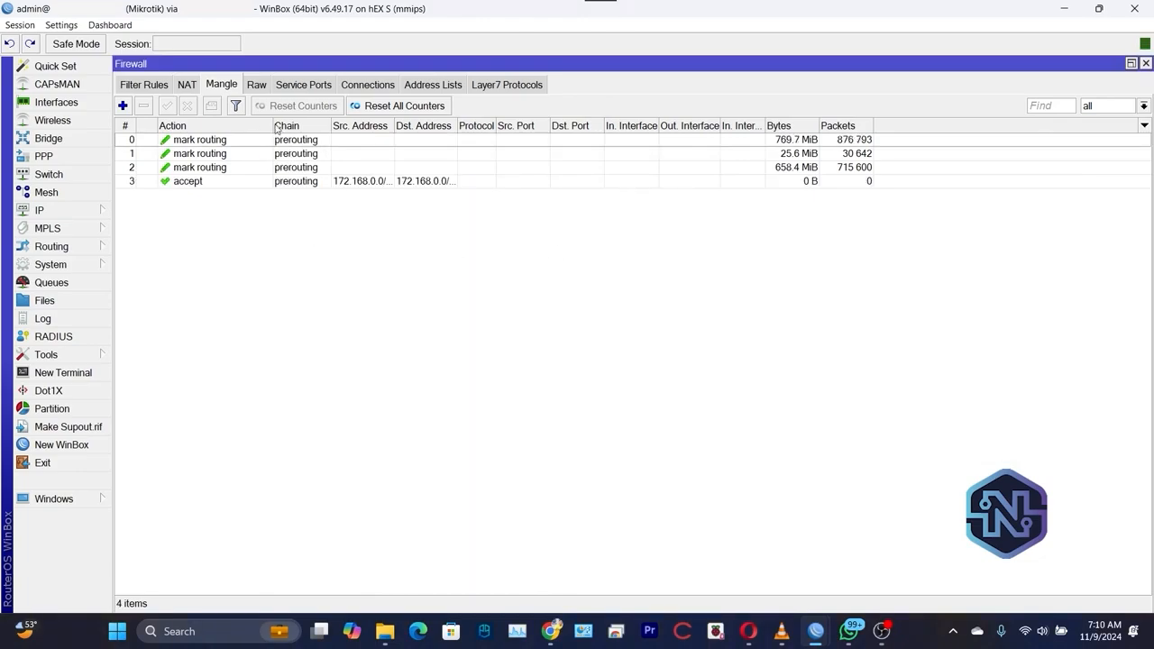
Move the accept rule above the mark routing rules and widen the source and destination address columns to show both networks fully
click(319, 184)
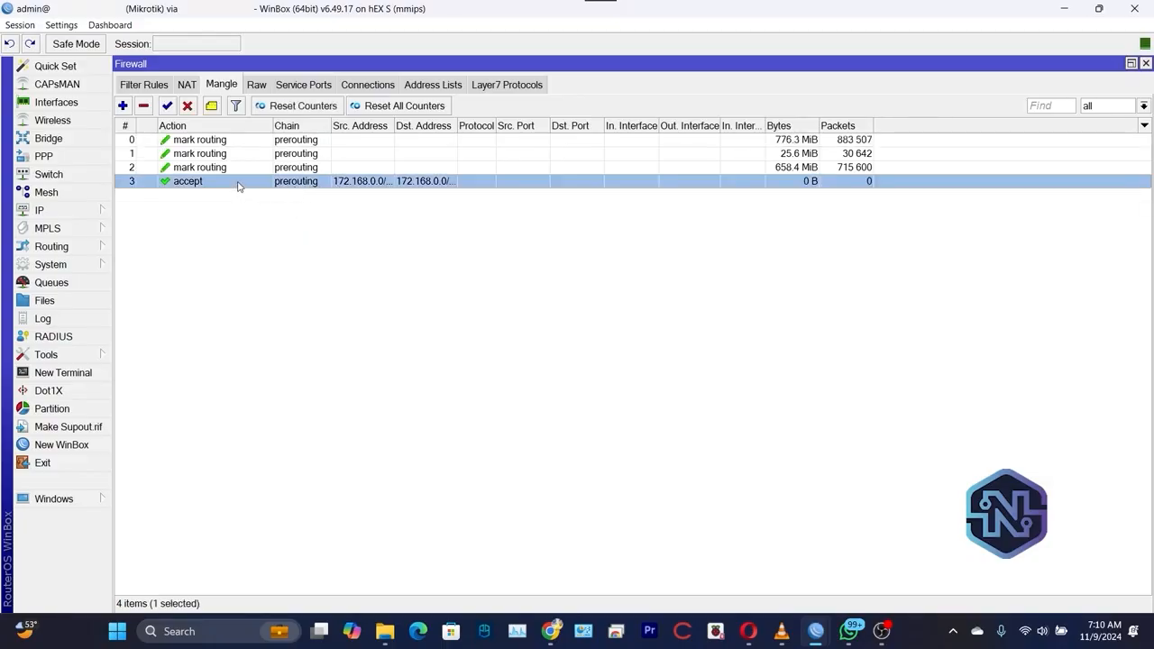
drag(216, 185, 298, 135)
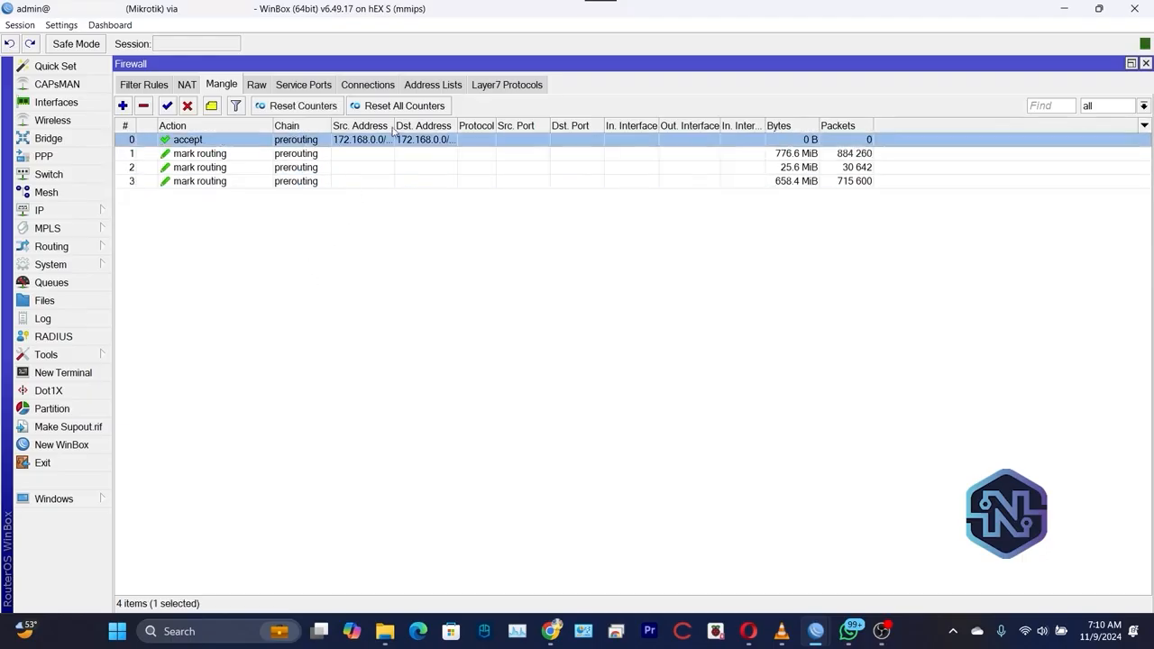
drag(394, 126, 412, 126)
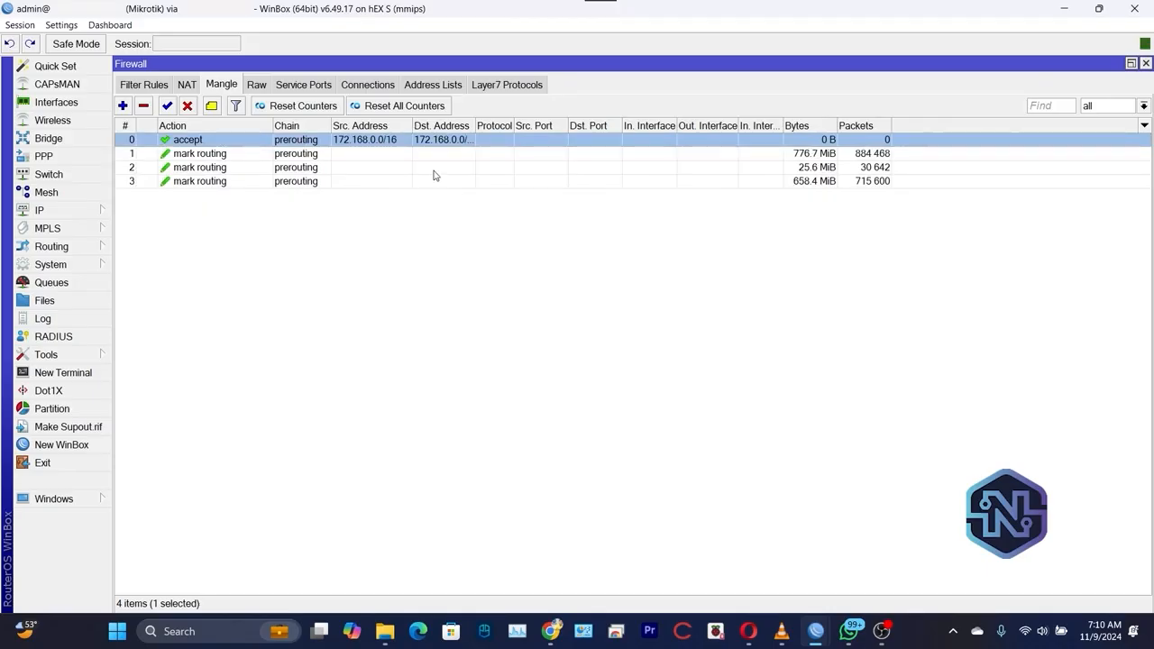
drag(474, 126, 484, 125)
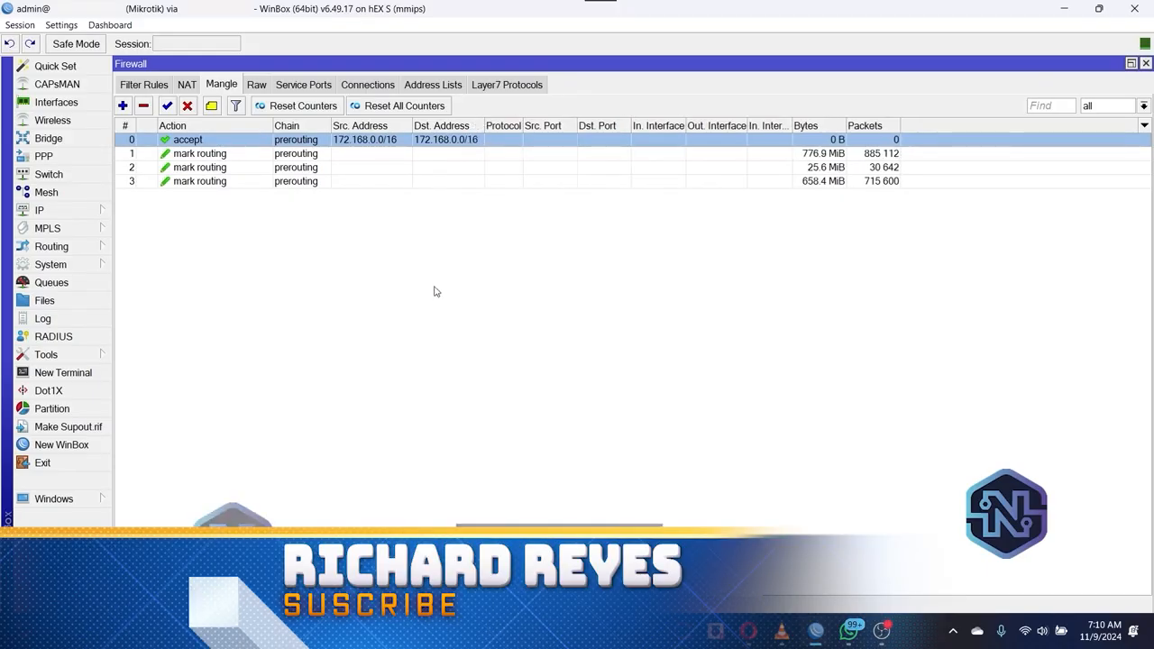